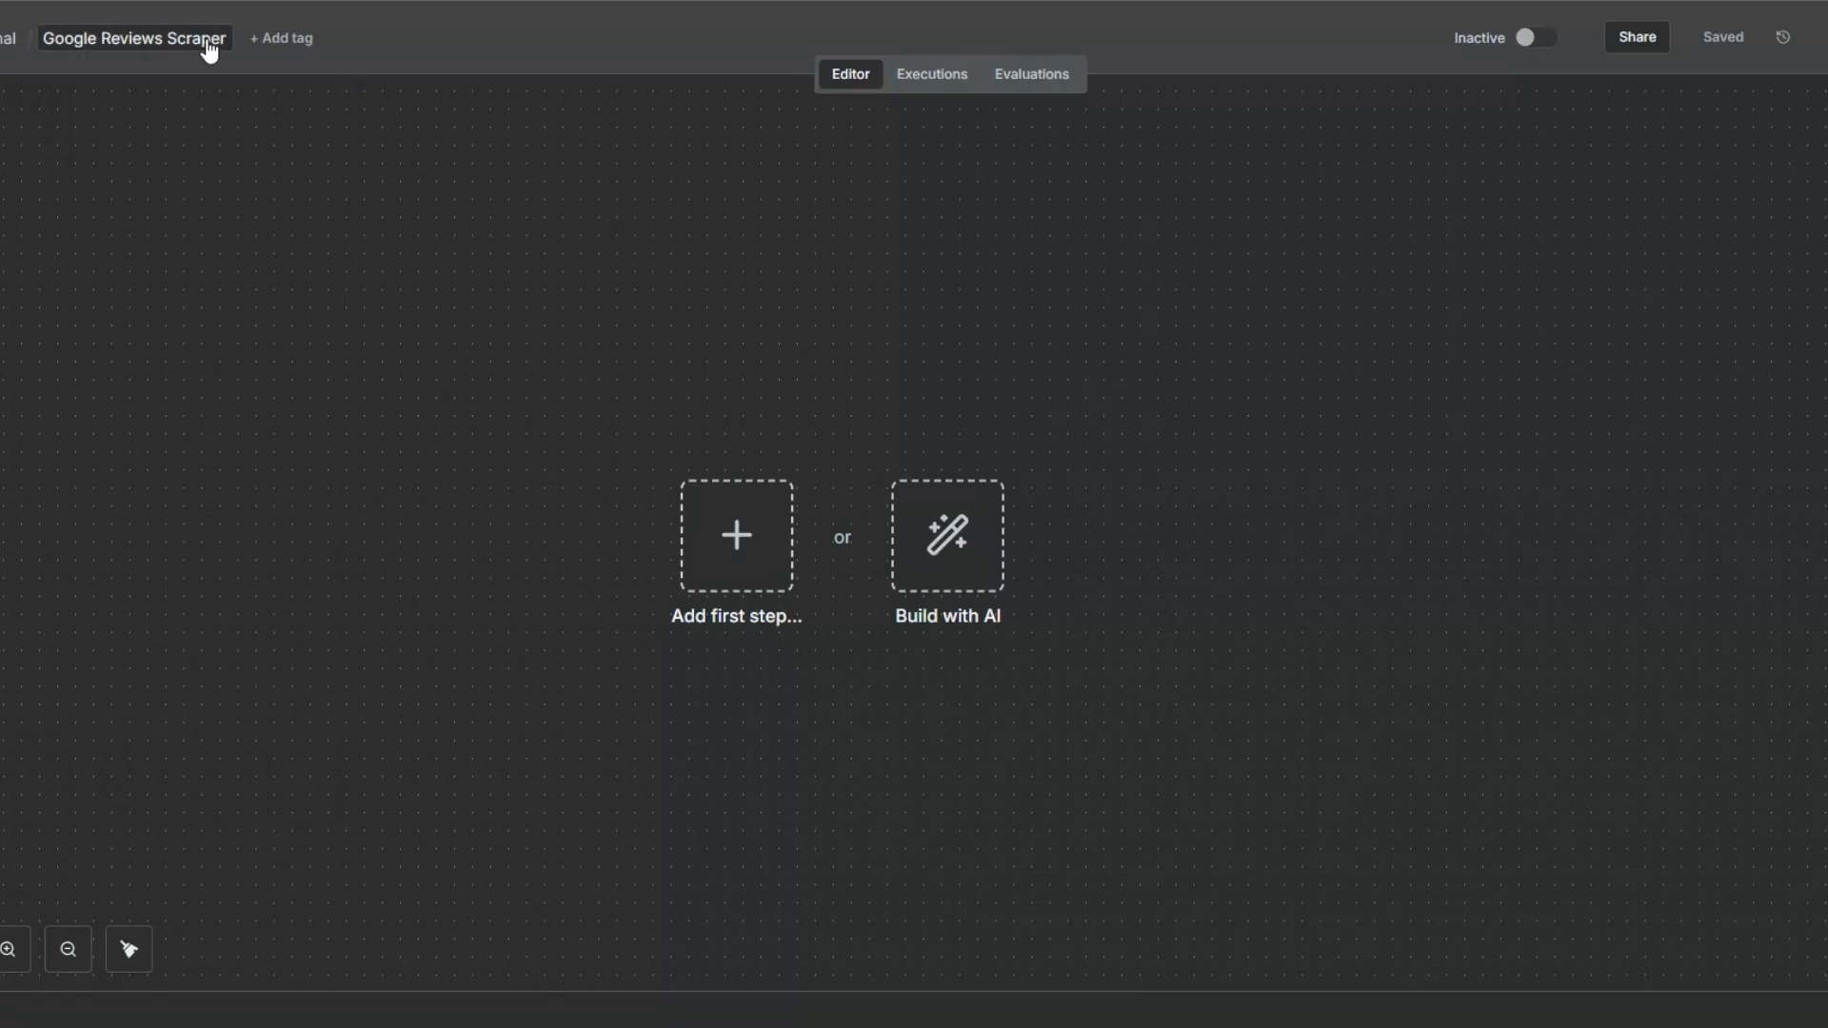
- Add a manual trigger as the workflow's first node and clear space beside it on the canvas for further nodes
left_click(575, 555)
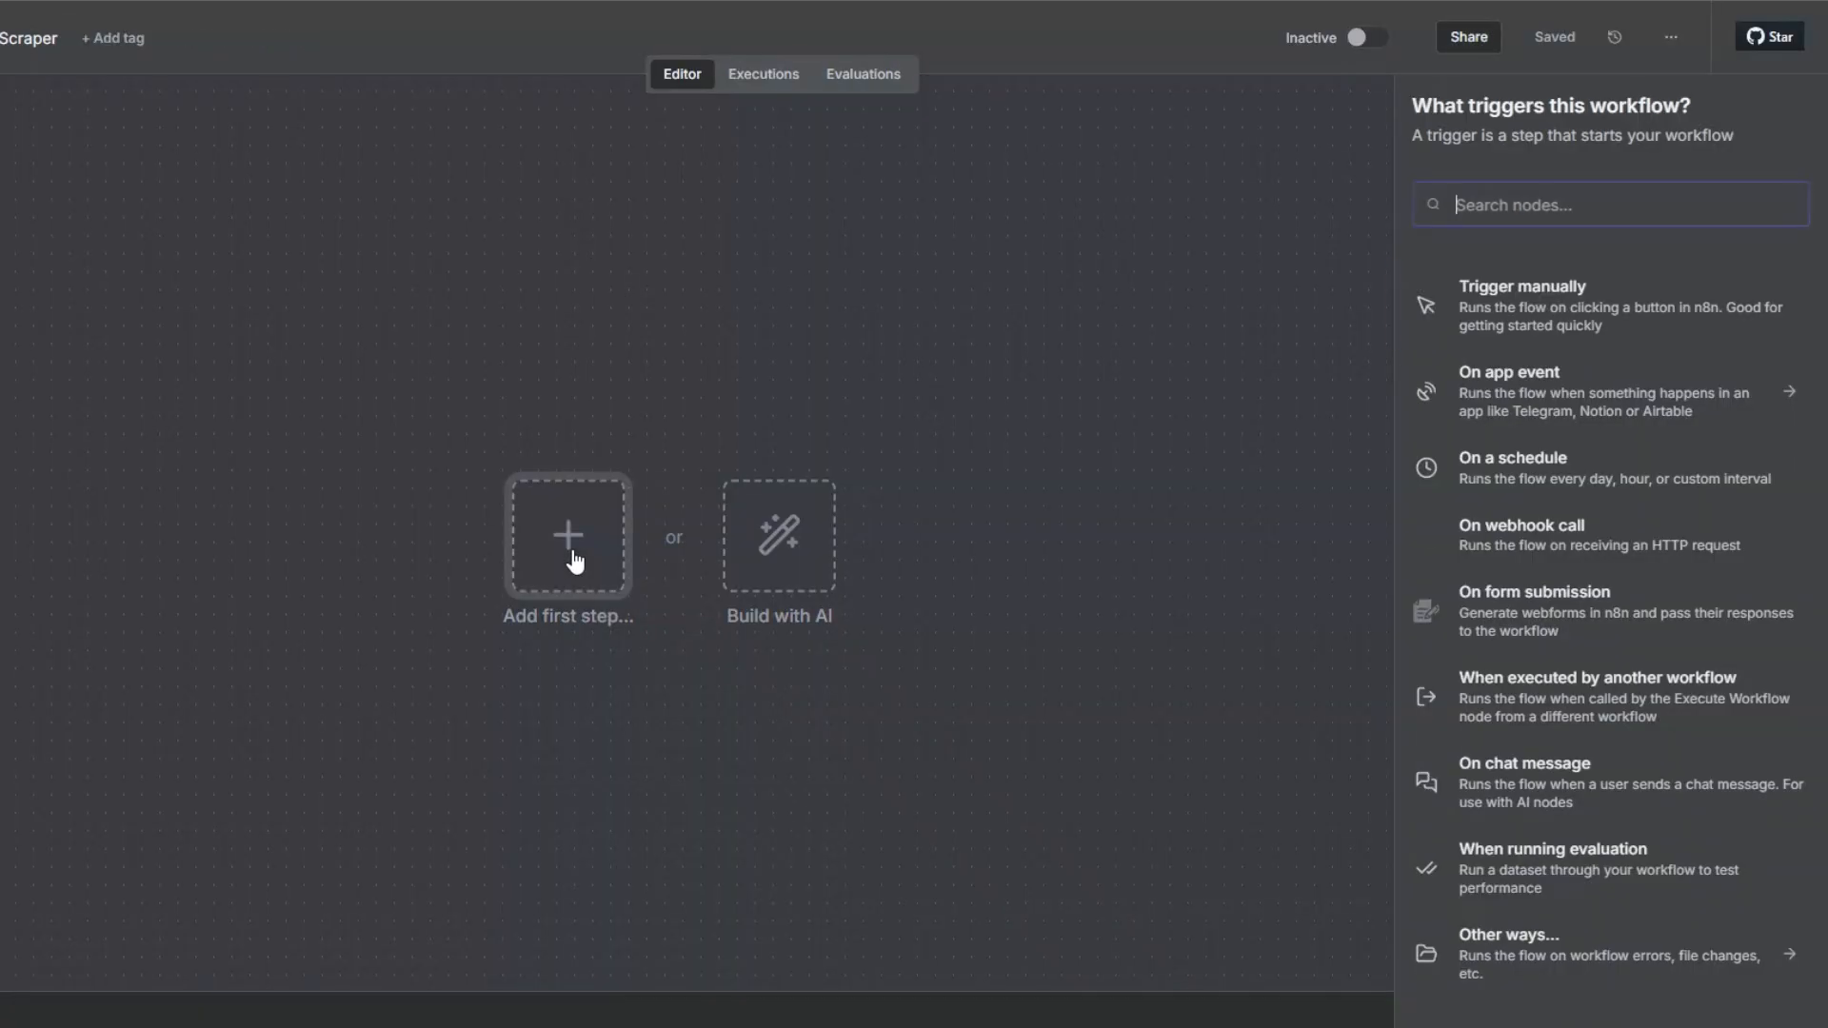
left_click(1543, 303)
left_click_drag(540, 531, 97, 496)
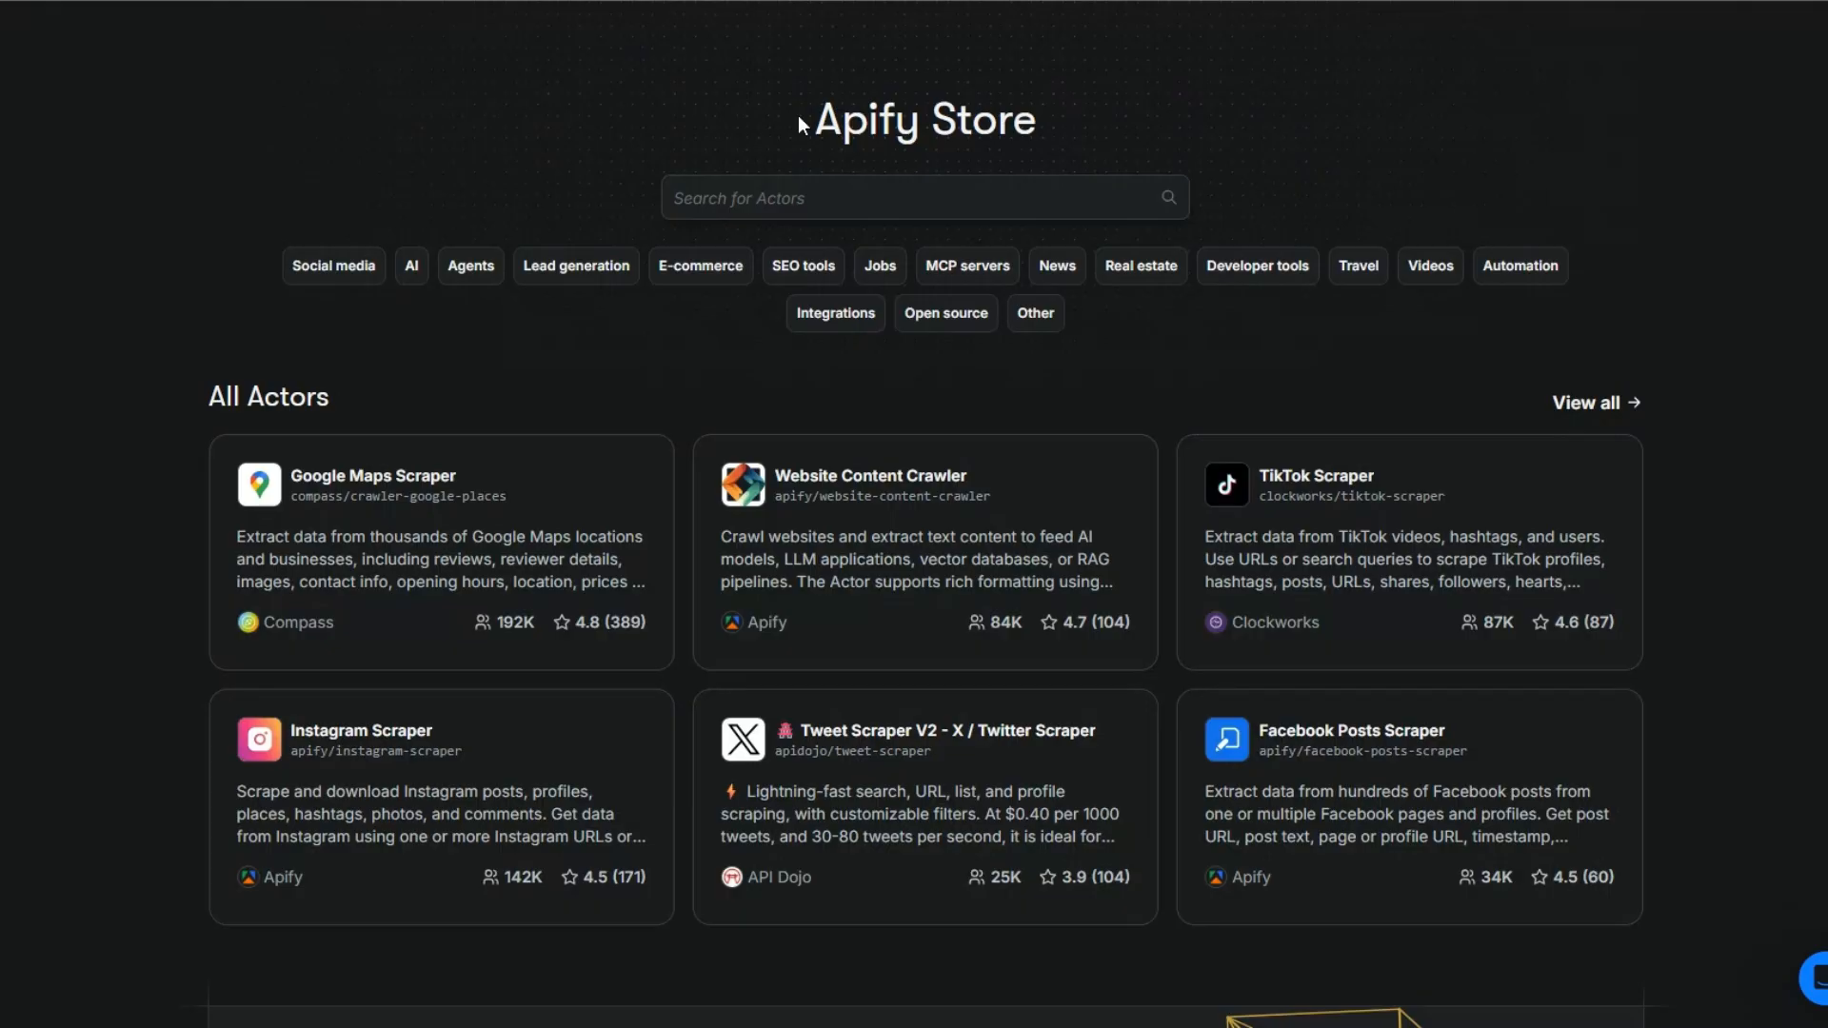
- In the Apify Store, search for "google reviews" and open the Google Maps Reviews Scraper by Compass
left_click_drag(858, 111, 1044, 117)
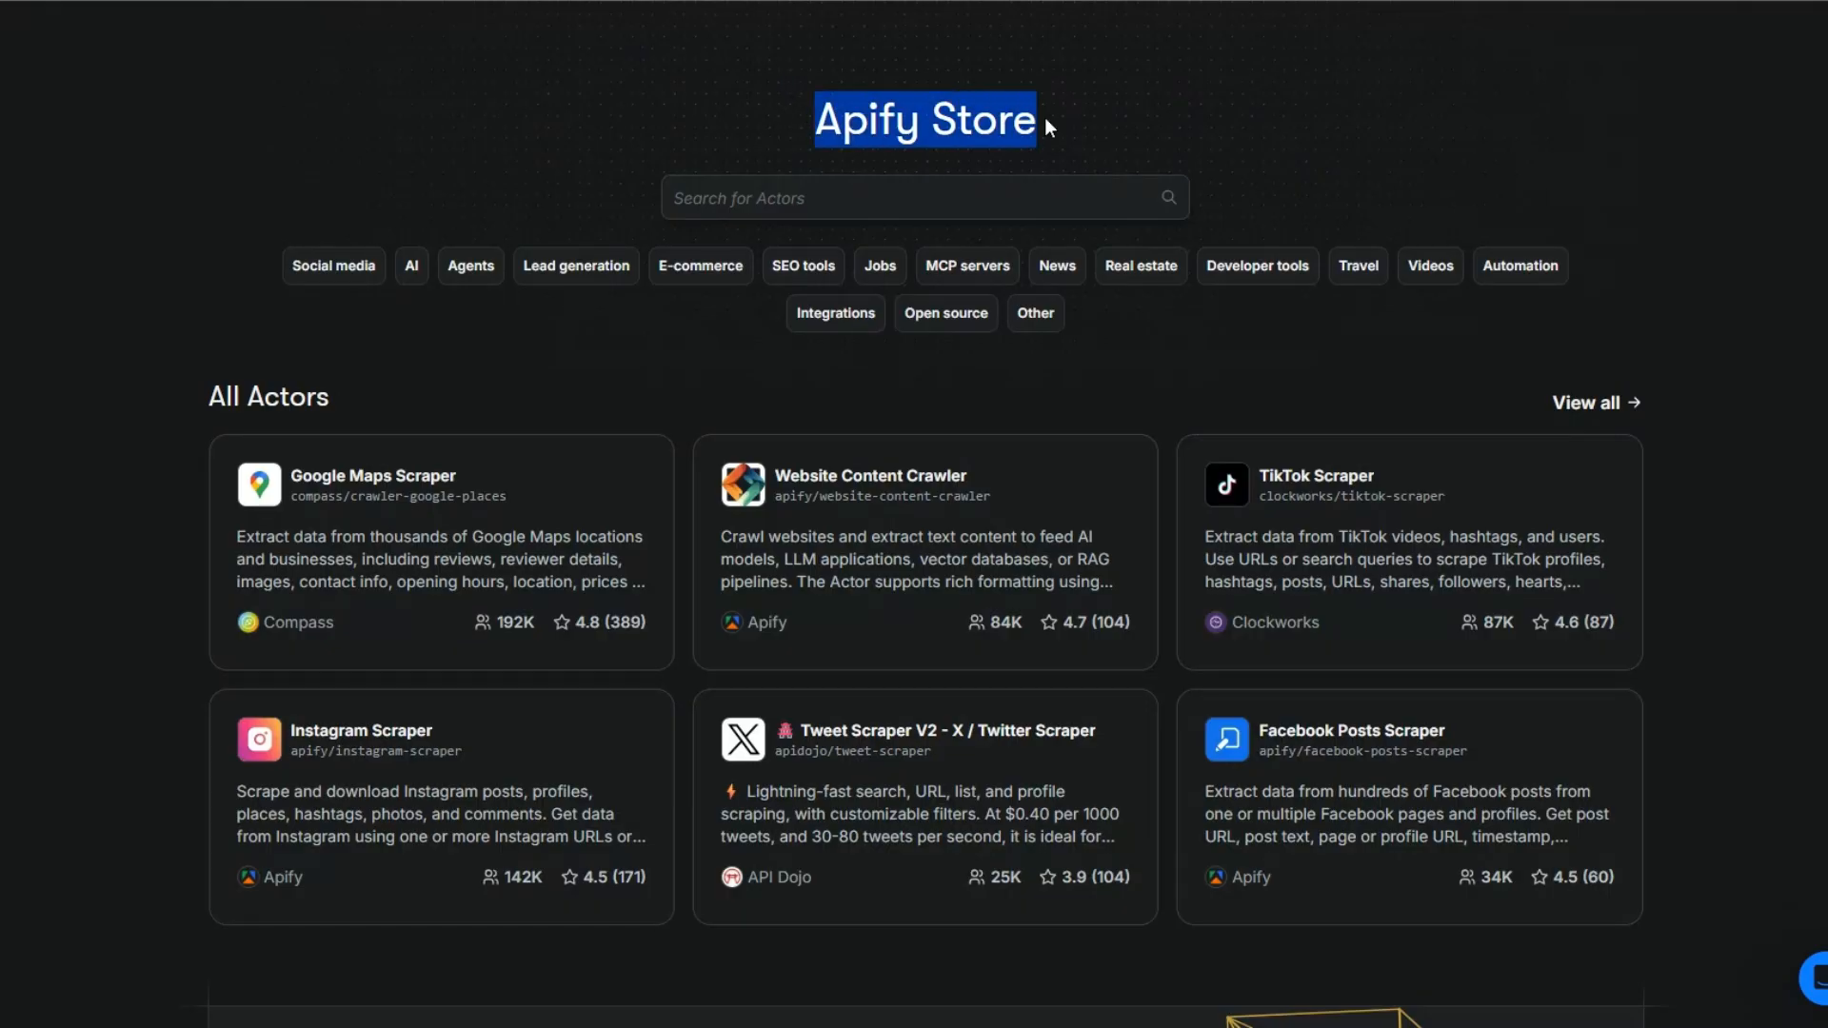
left_click(565, 157)
left_click(732, 186)
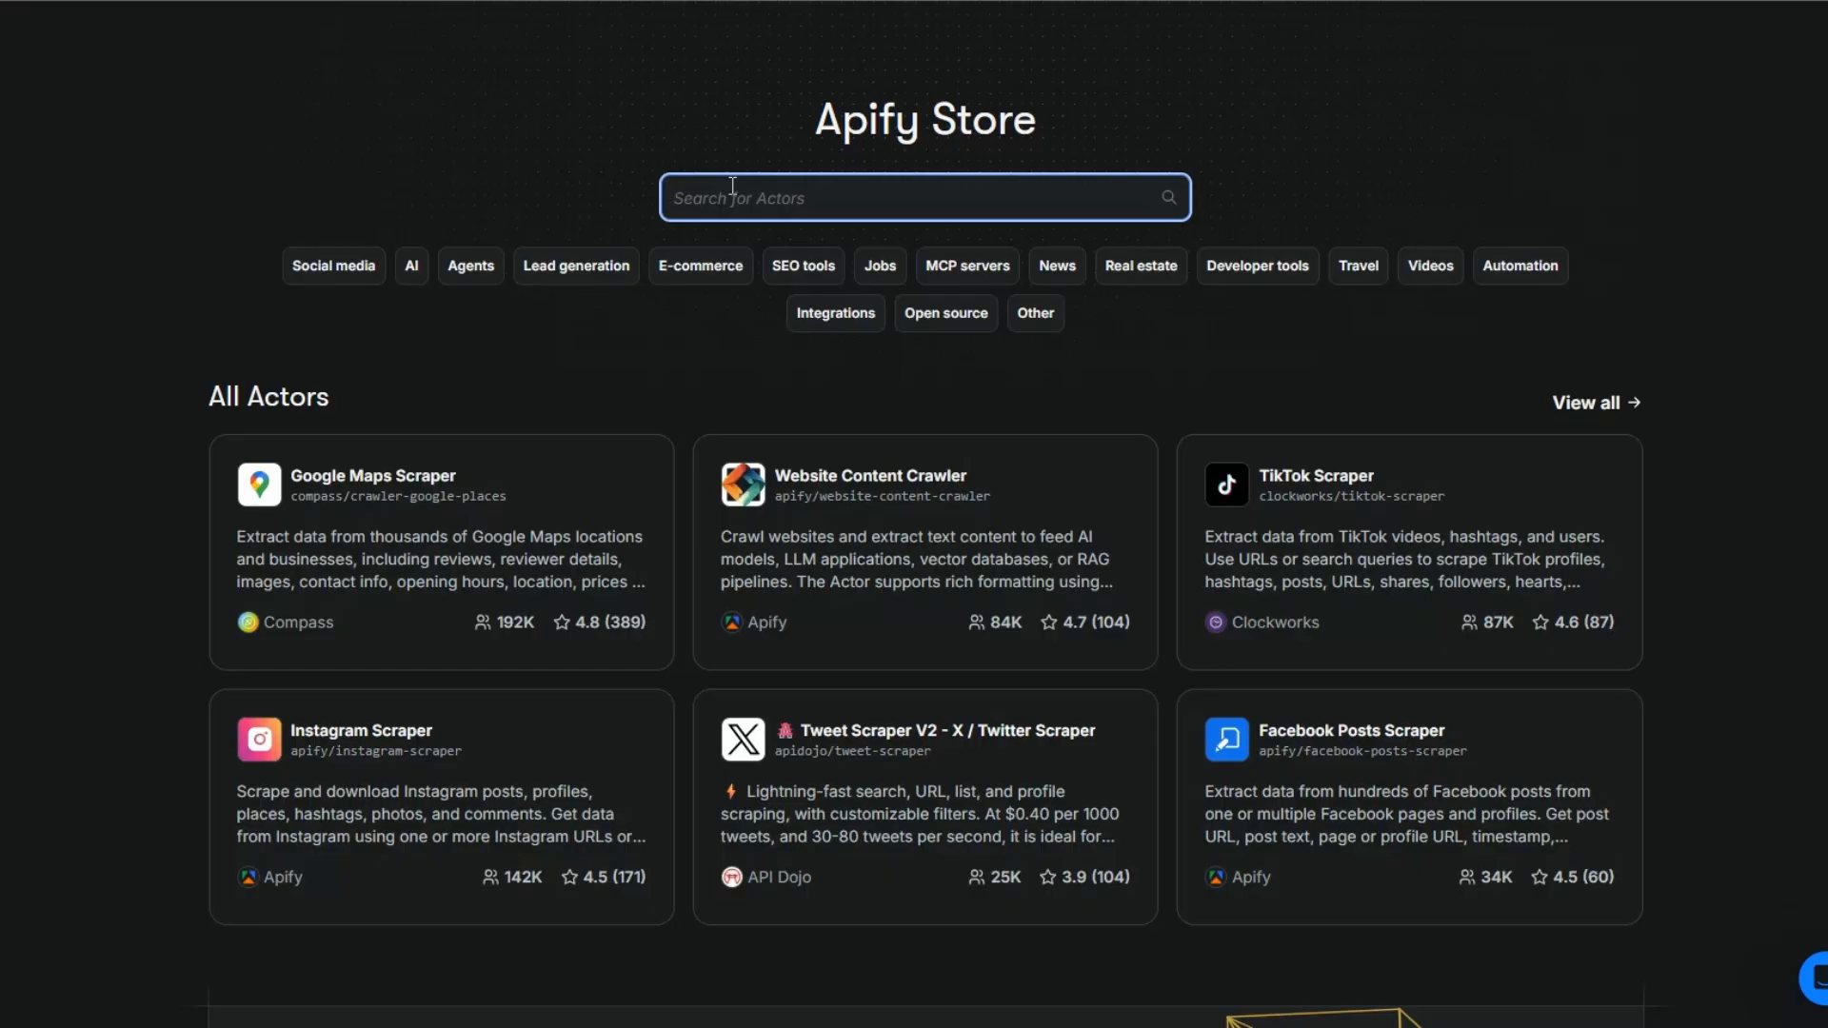
type("google ")
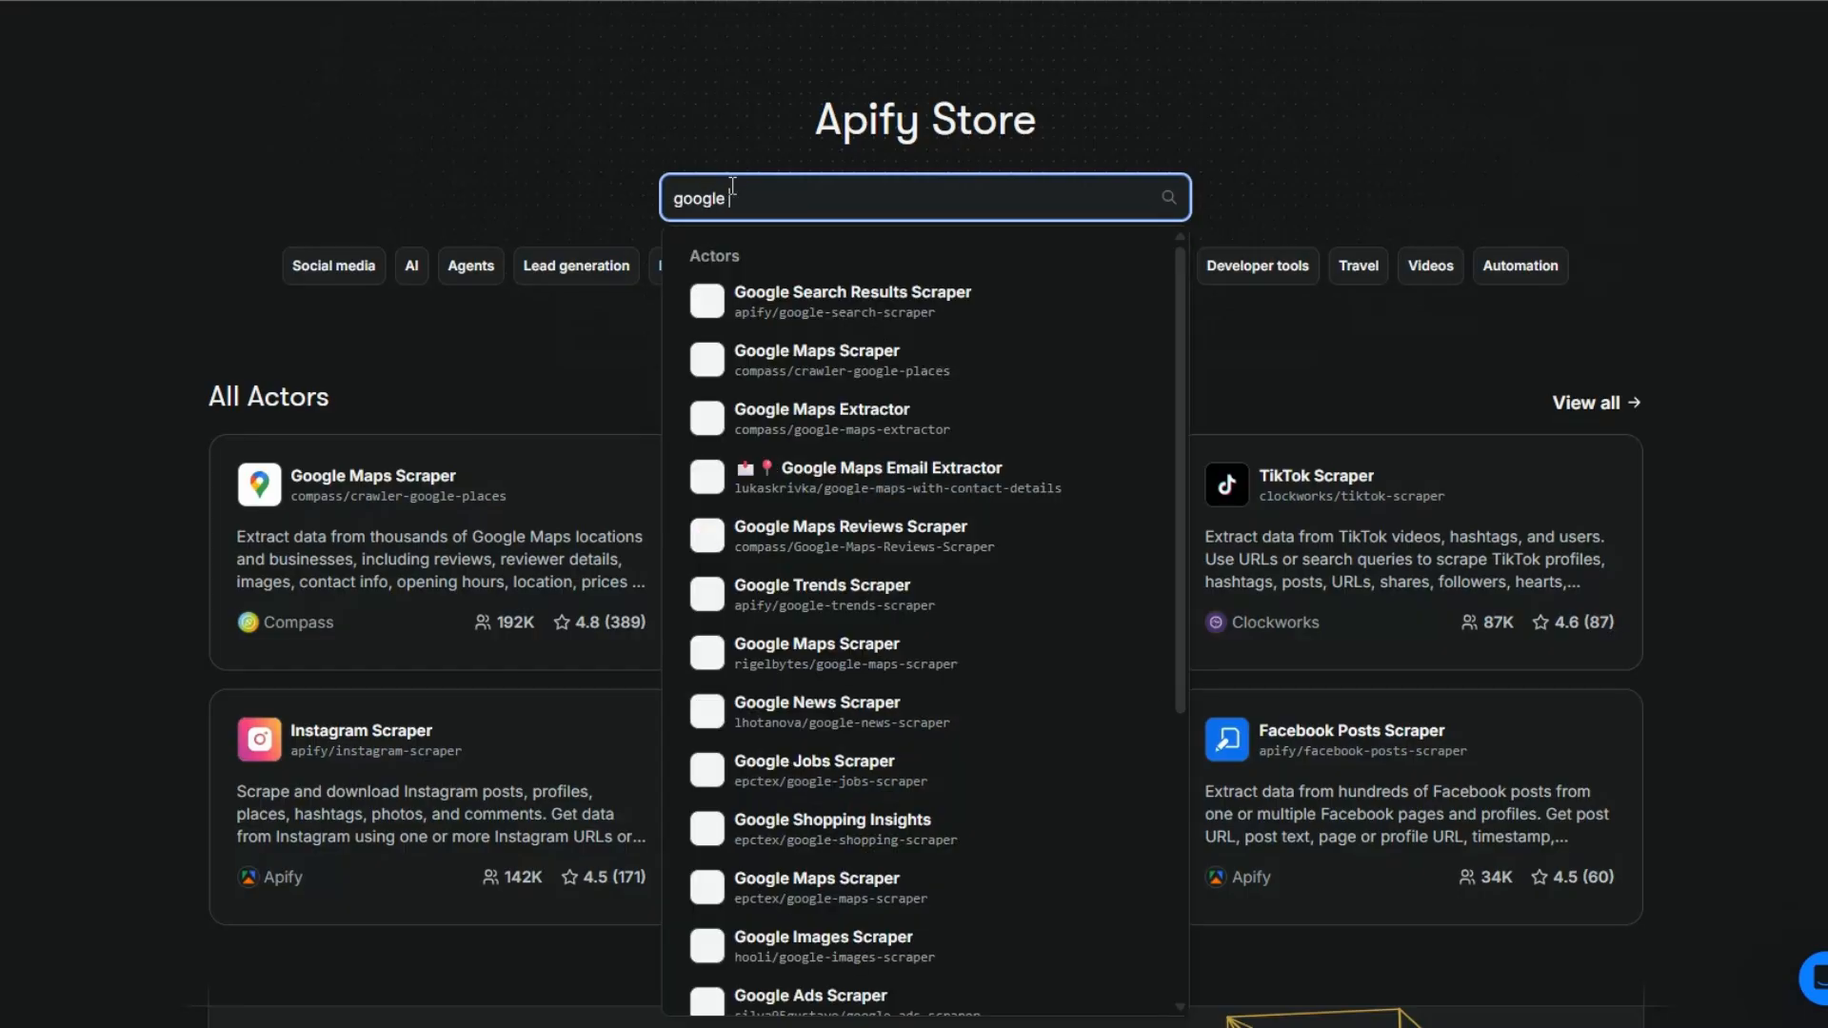
type("re")
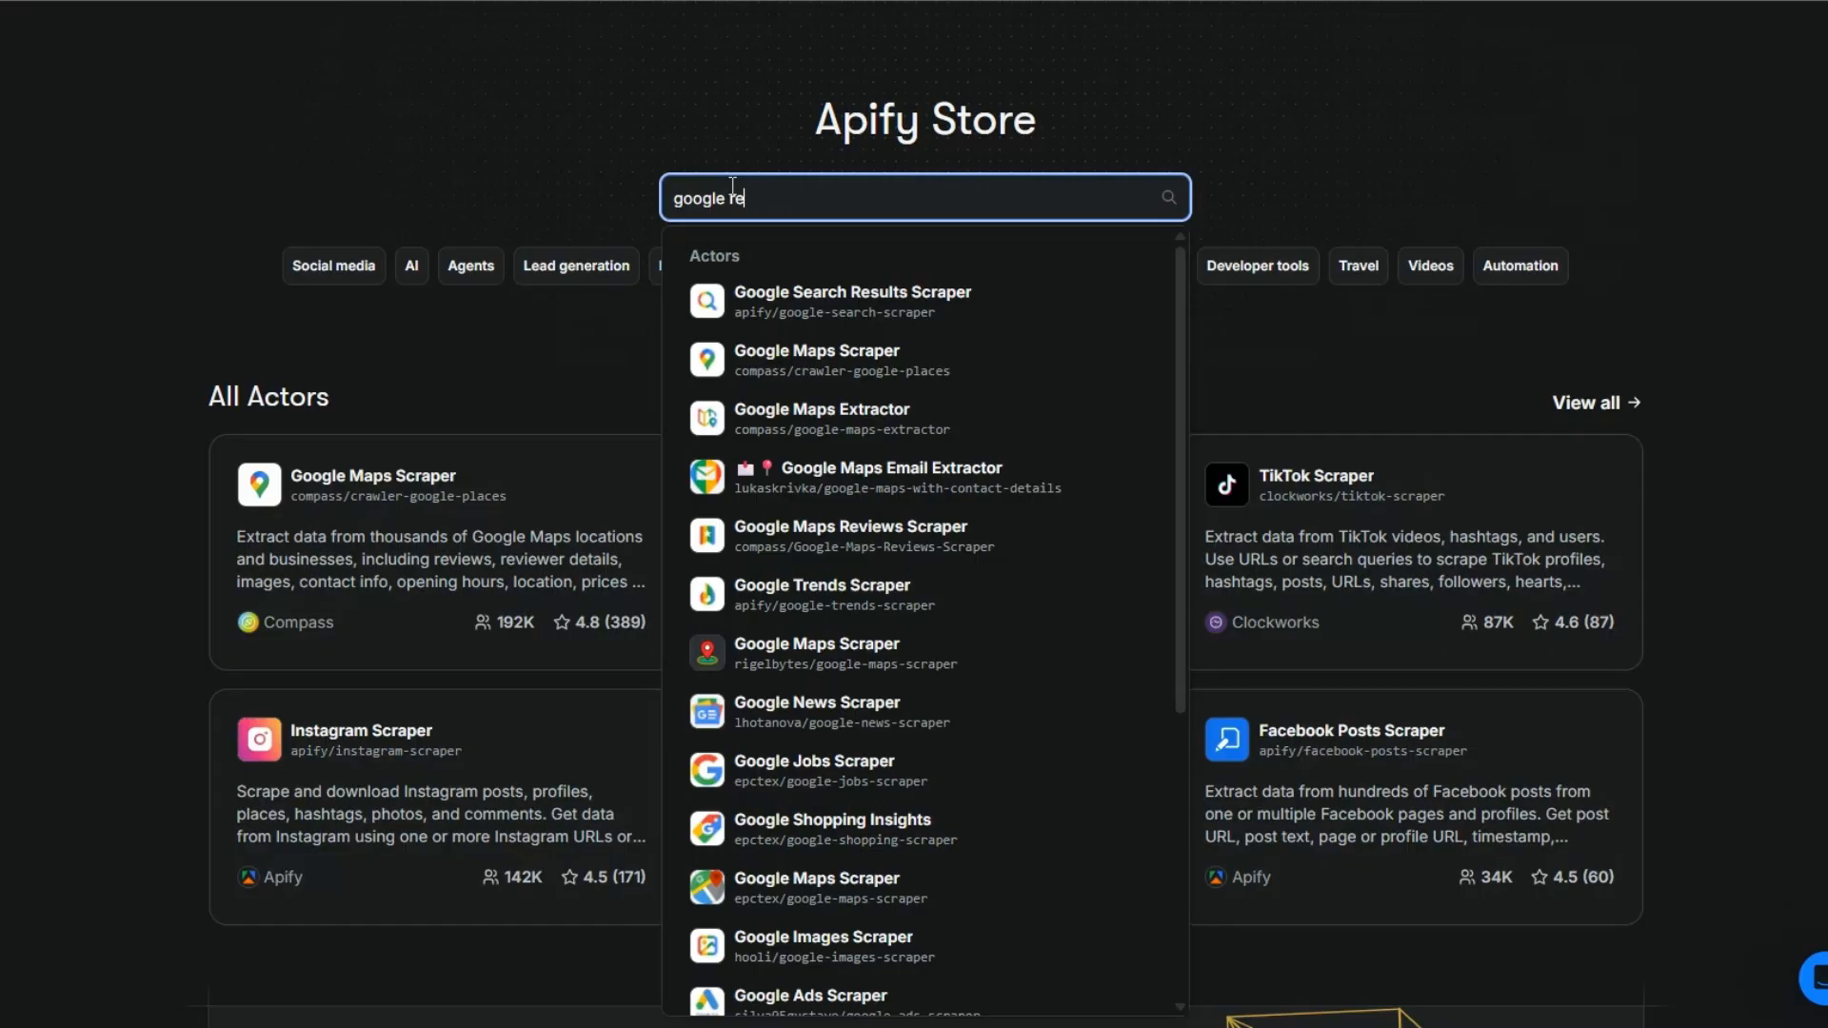
type("views")
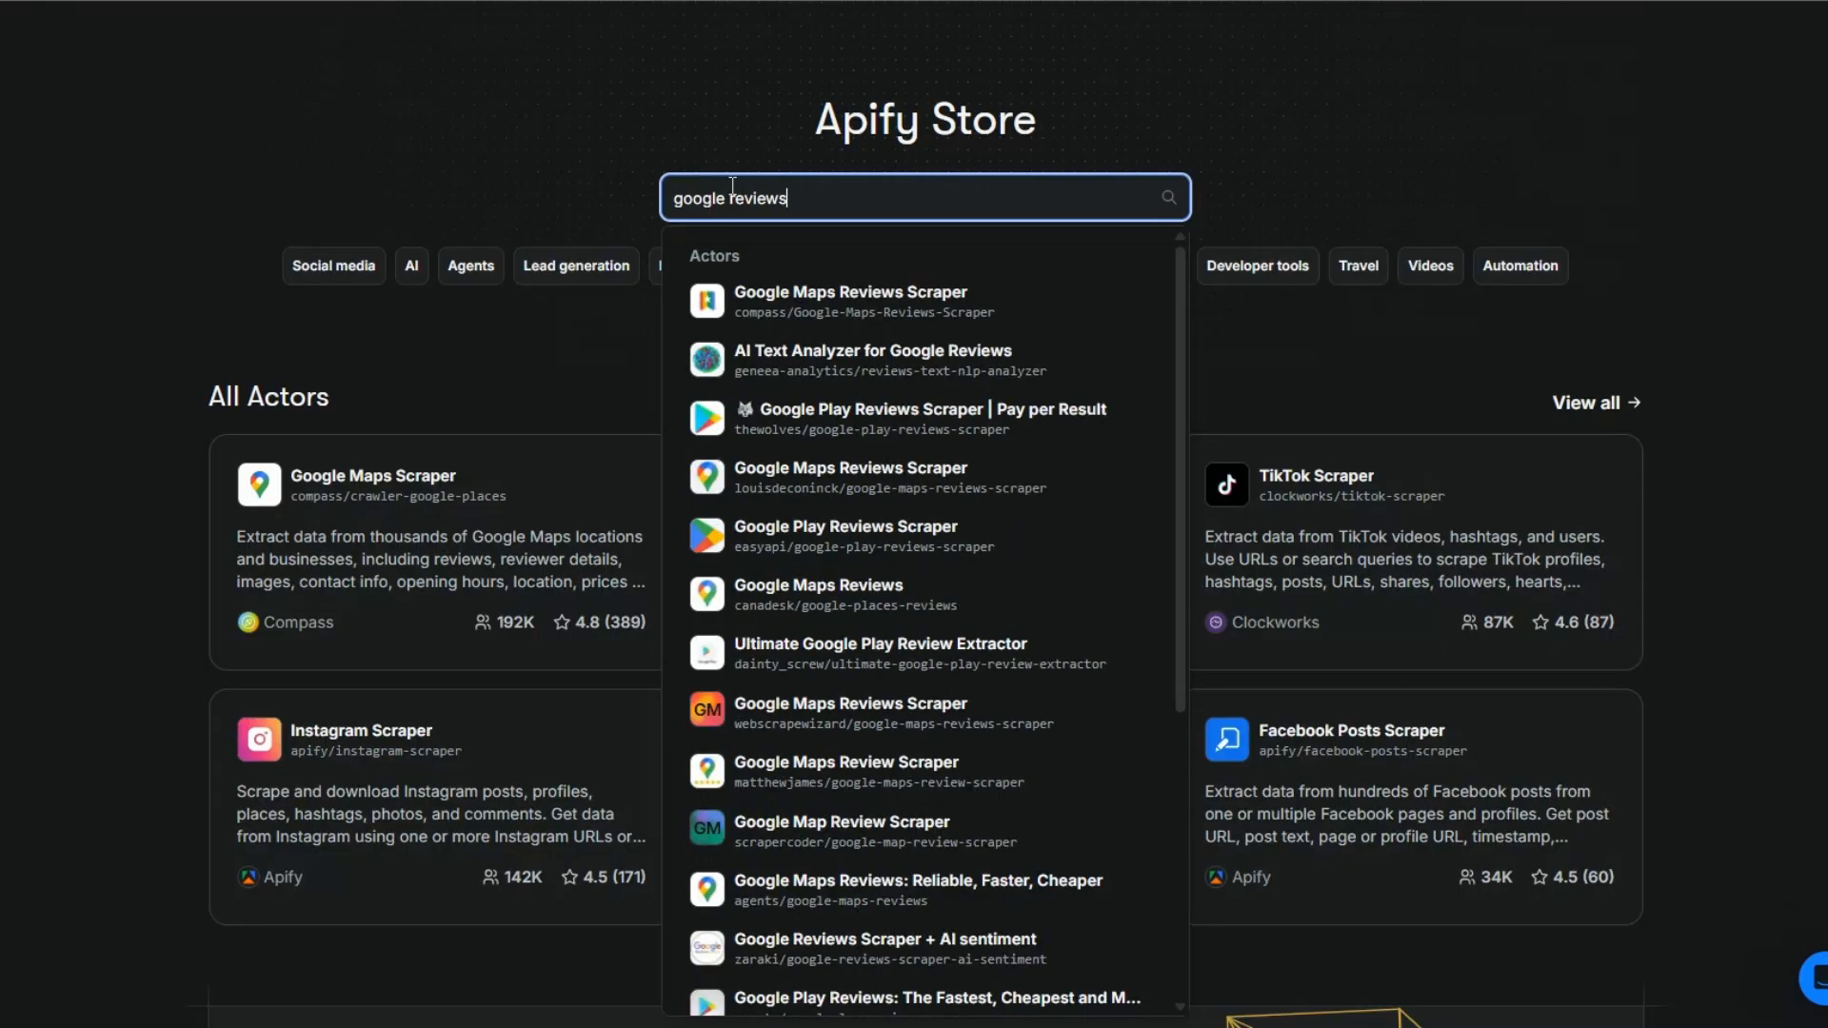
key("Return")
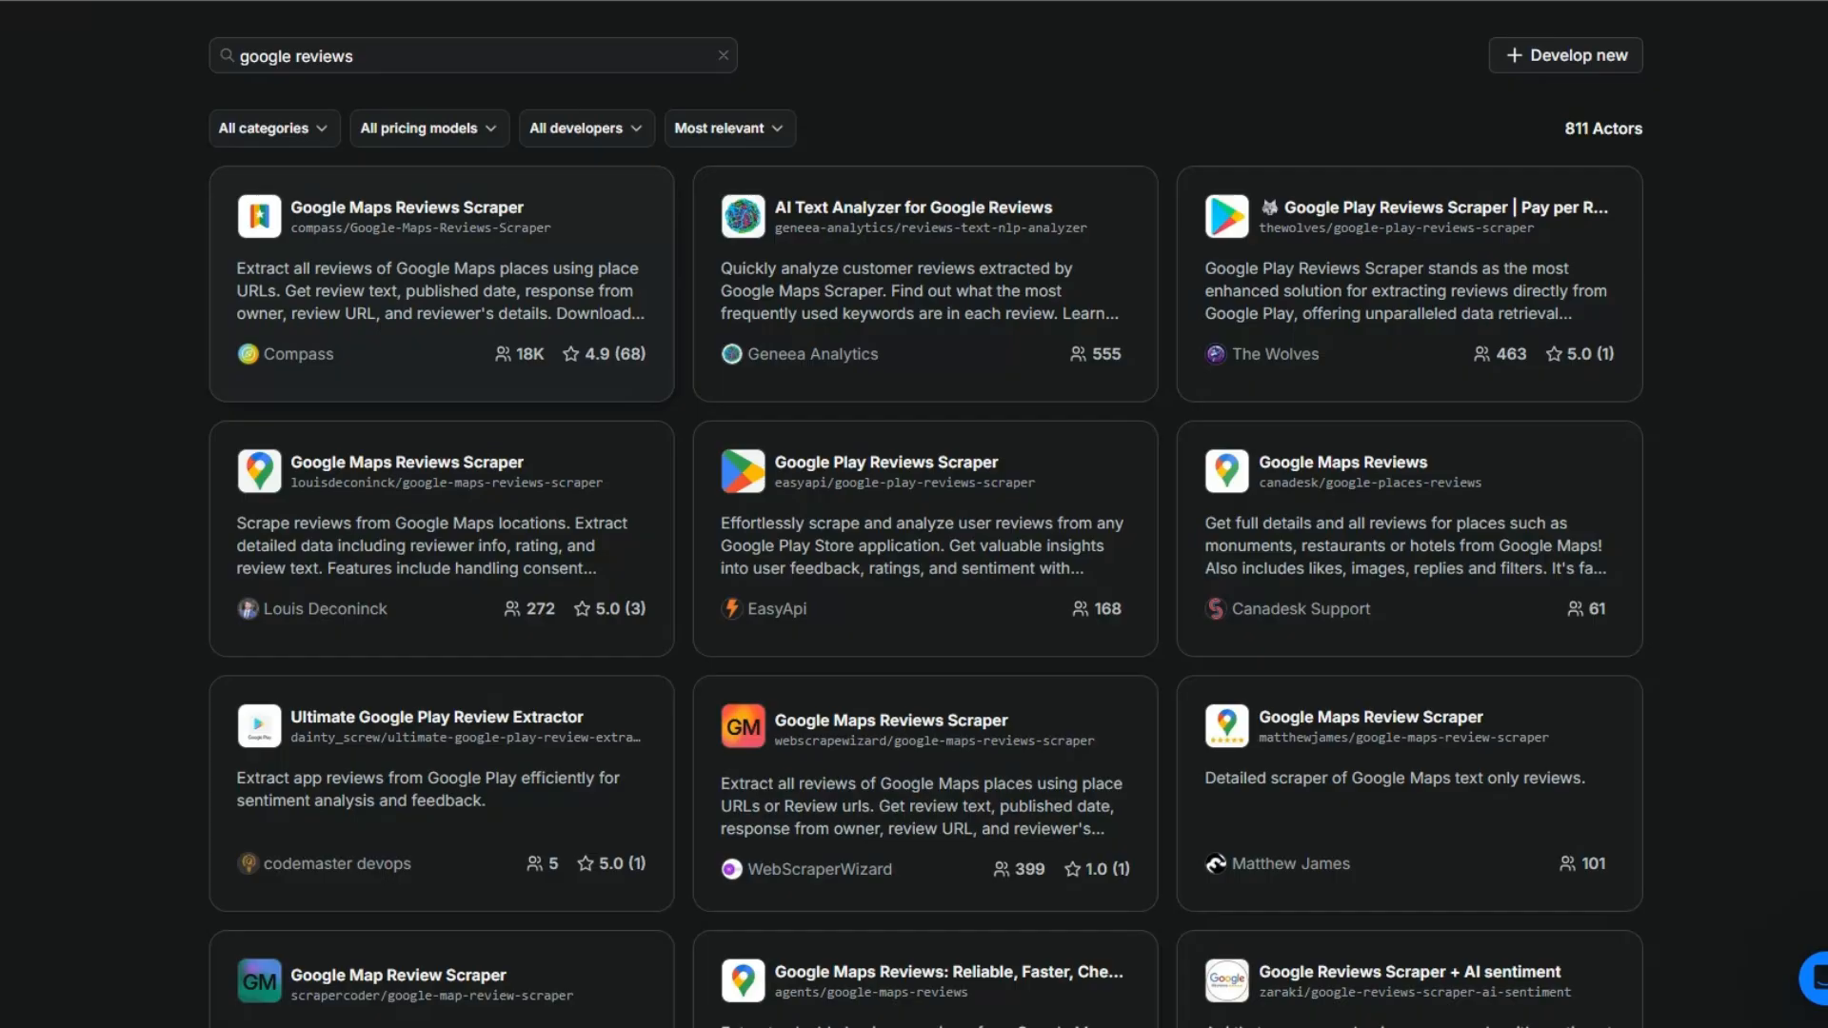
left_click(409, 208)
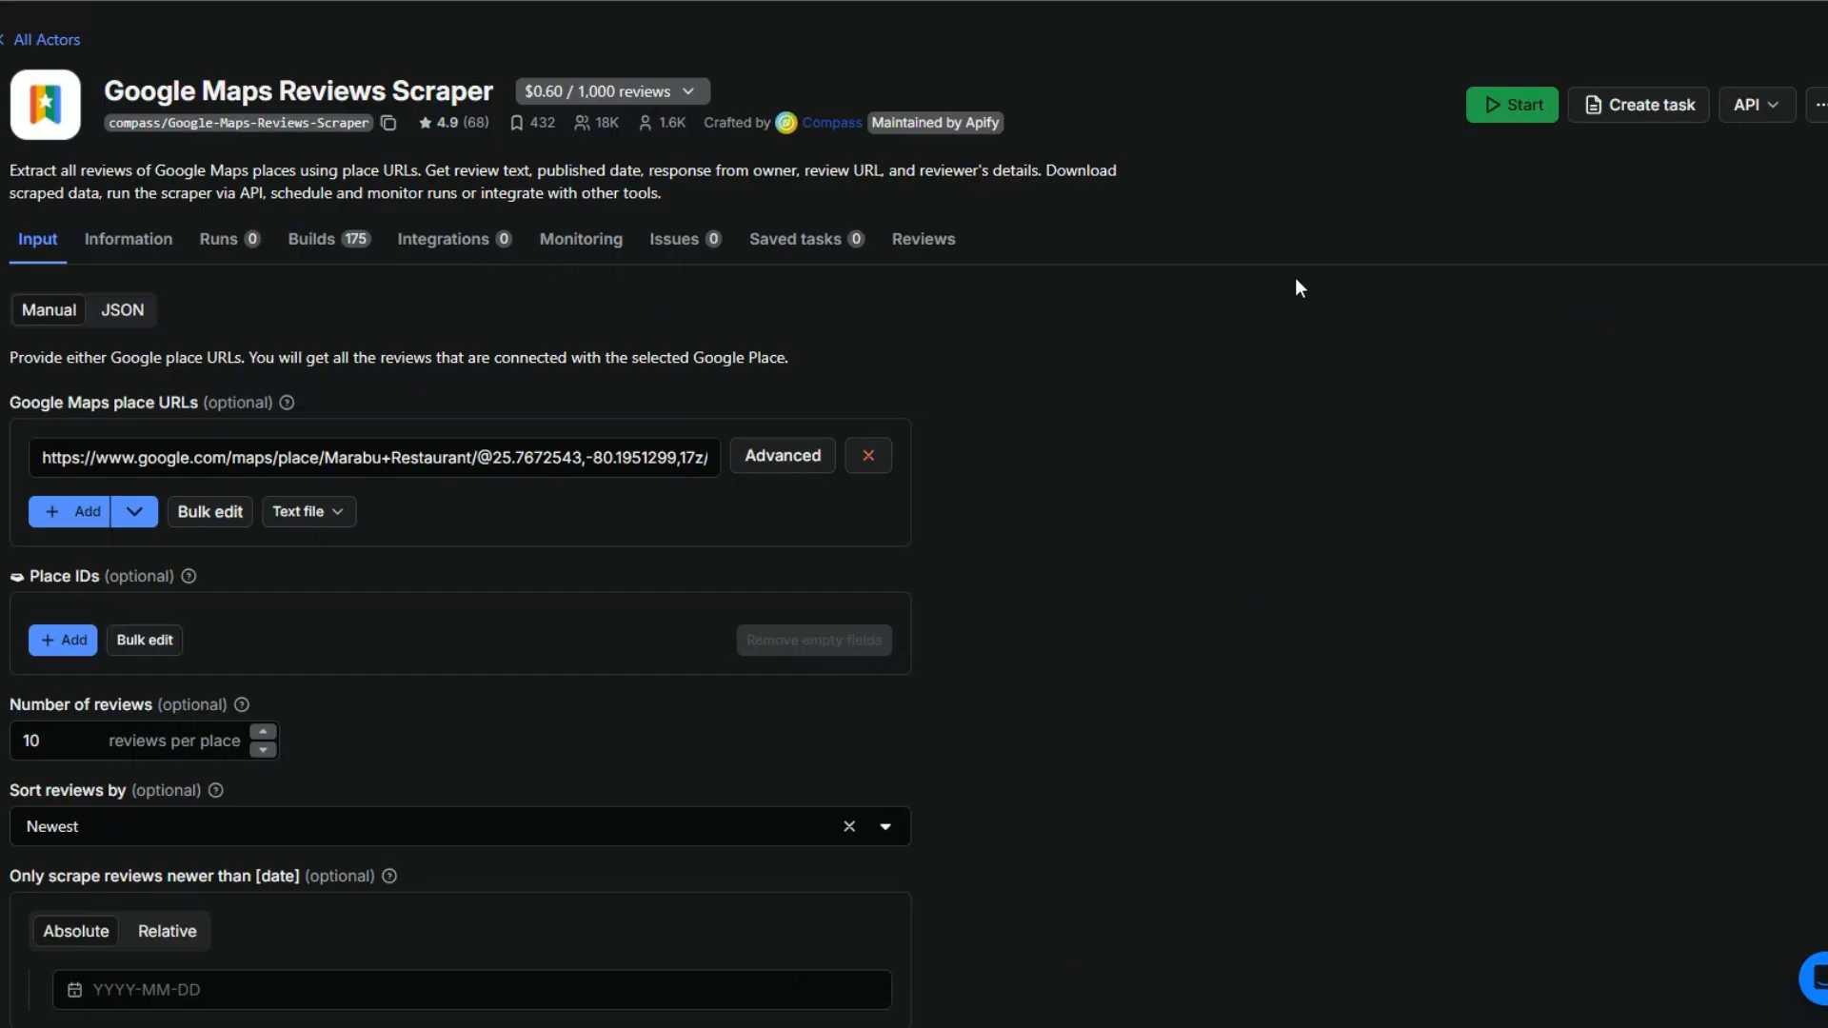
- Examine the scraper's input form, including the place URL, number of reviews and review sorting options
scroll(1300, 288, "down", 3)
scroll(1296, 288, "up", 3)
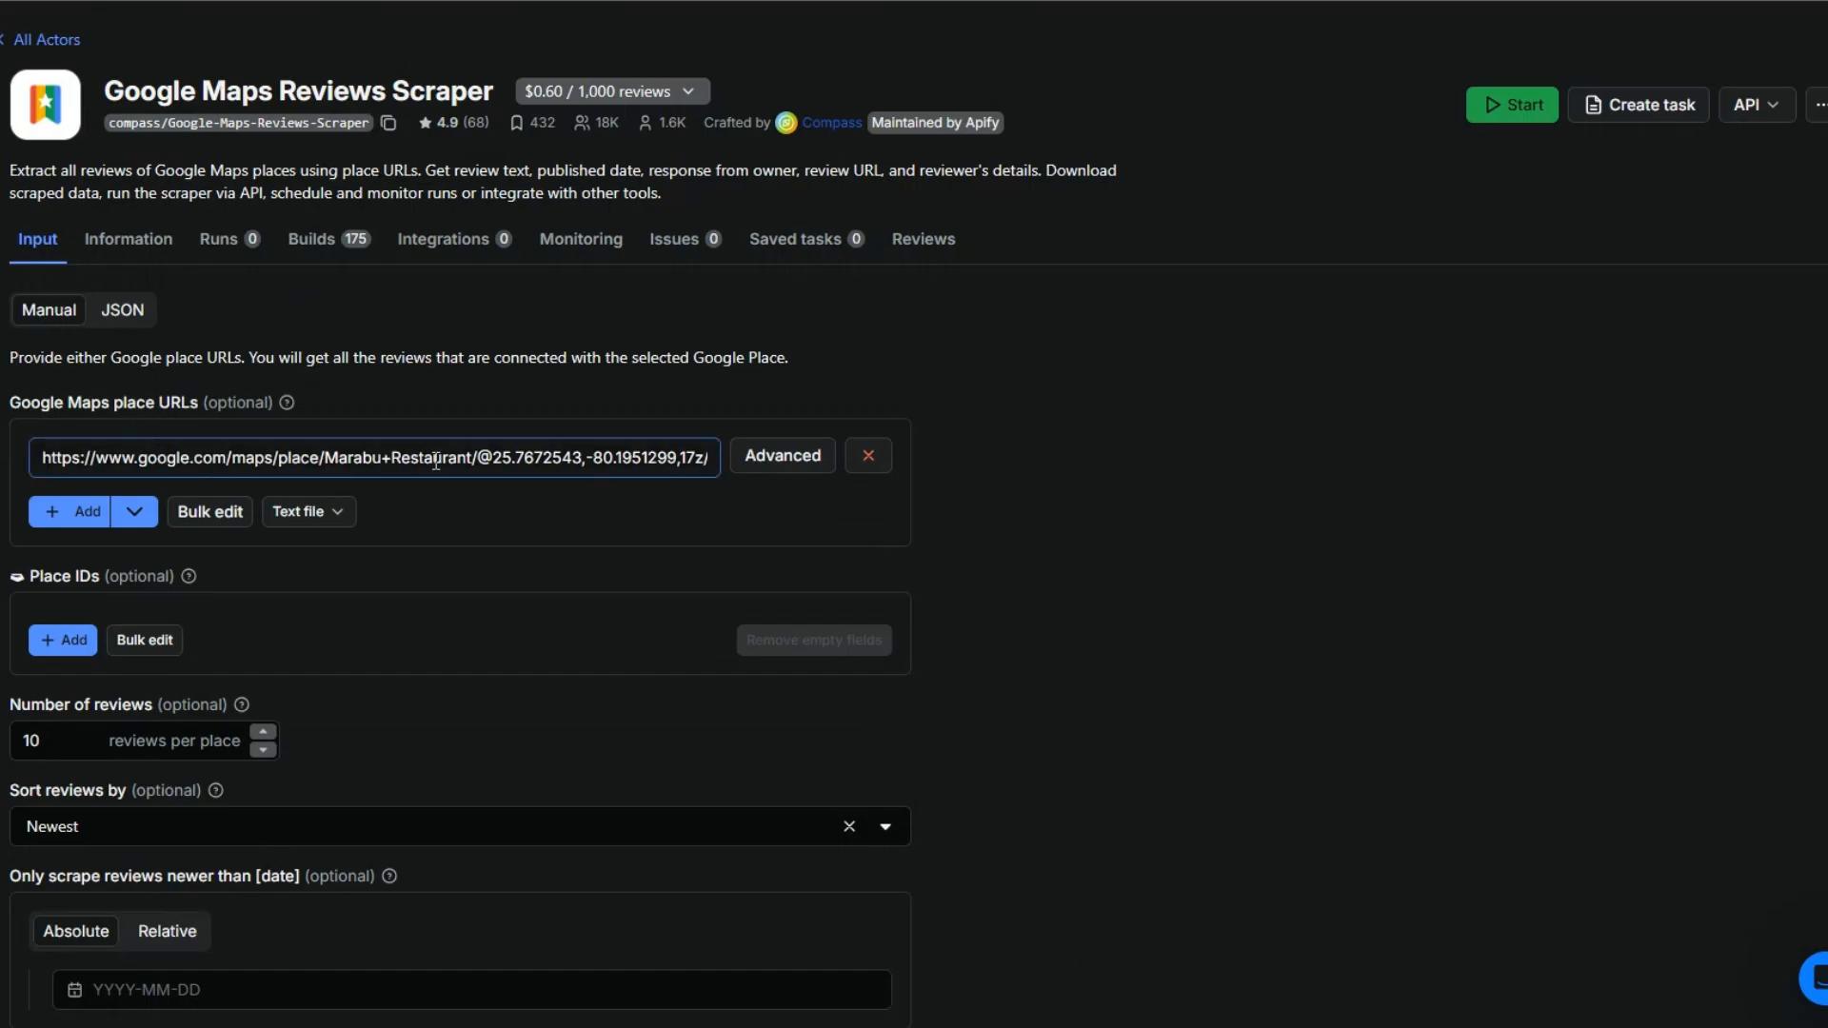
scroll(1070, 393, "down", 1)
scroll(1066, 385, "down", 2)
left_click(146, 470)
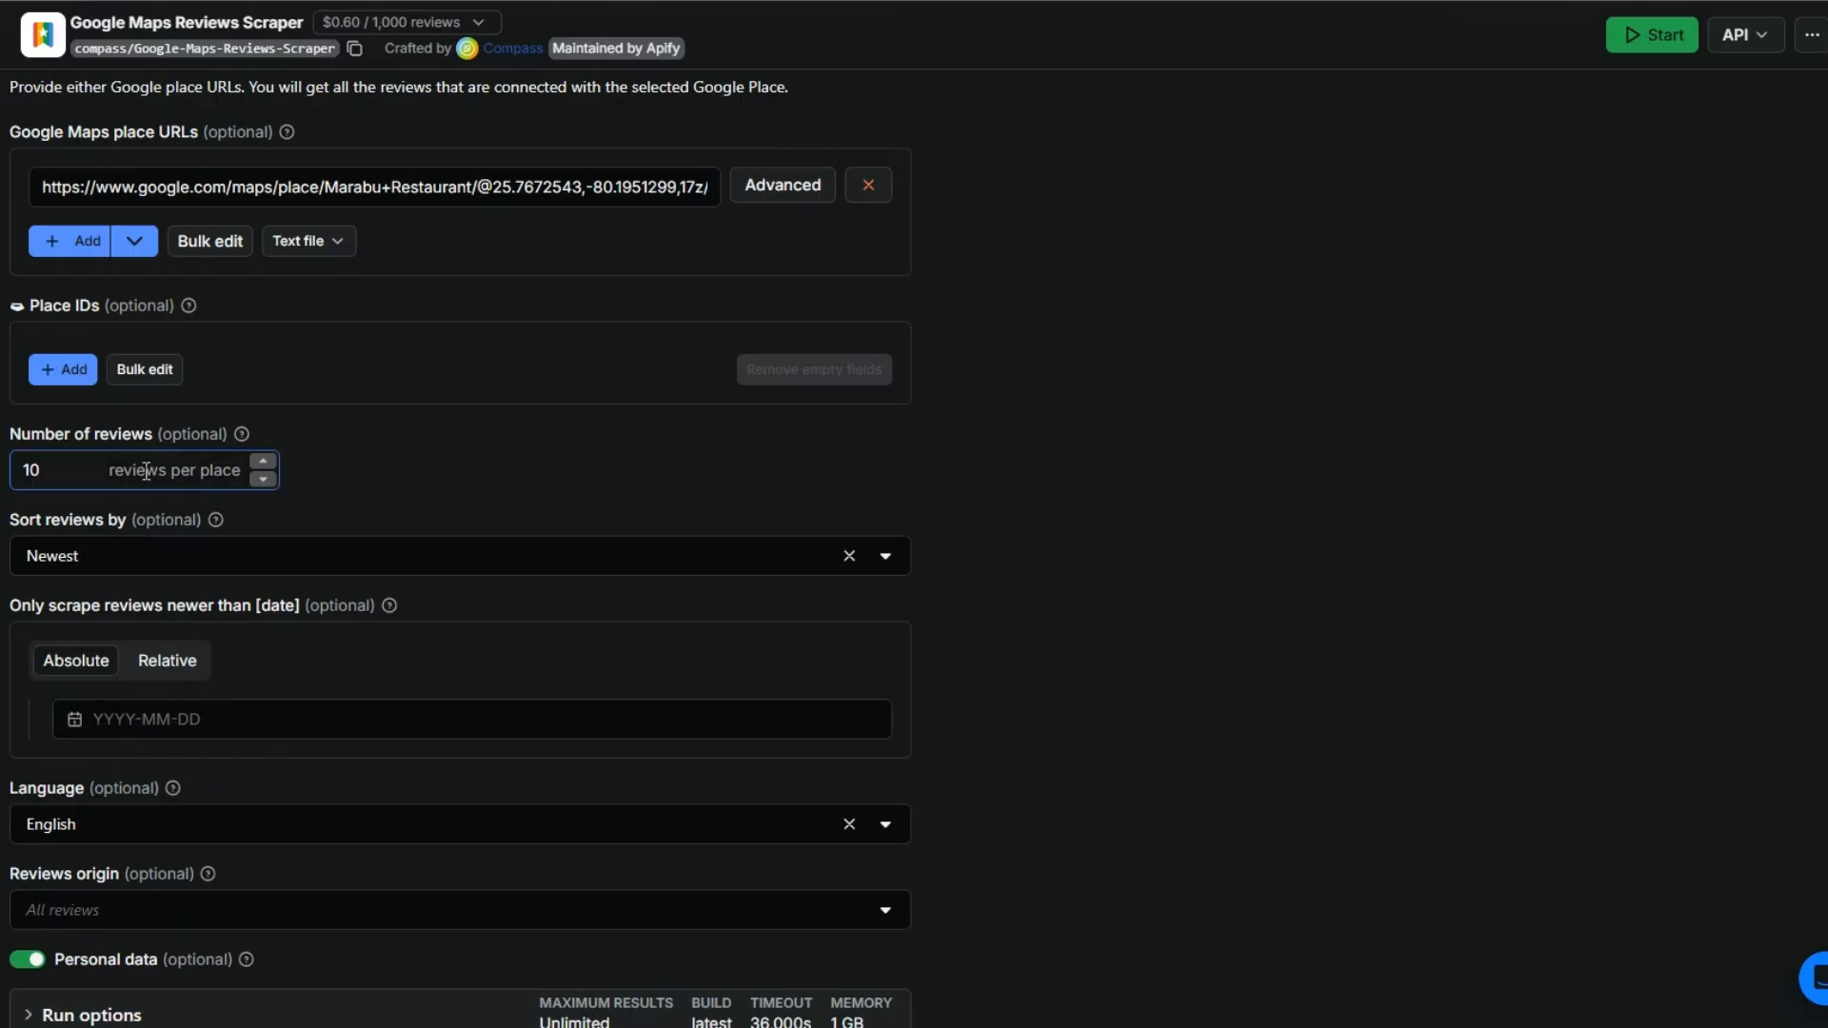
scroll(442, 453, "down", 1)
left_click(358, 462)
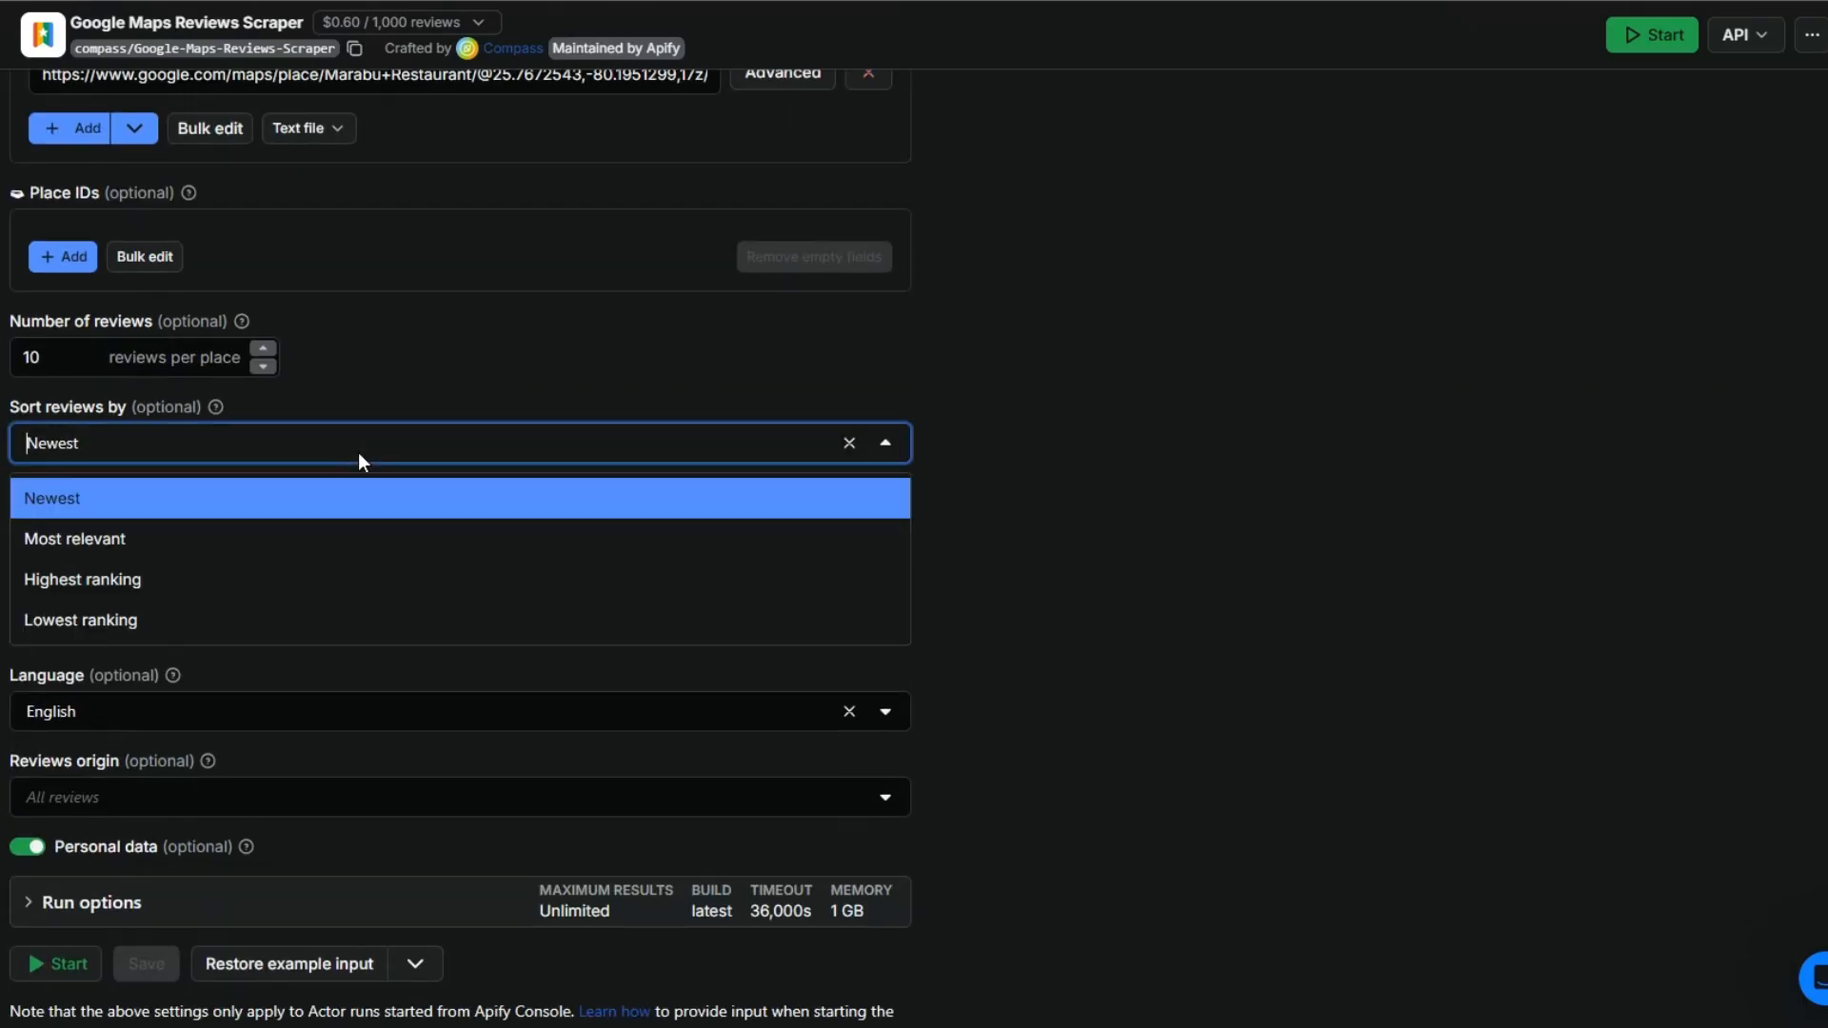
left_click(1105, 591)
scroll(520, 503, "down", 1)
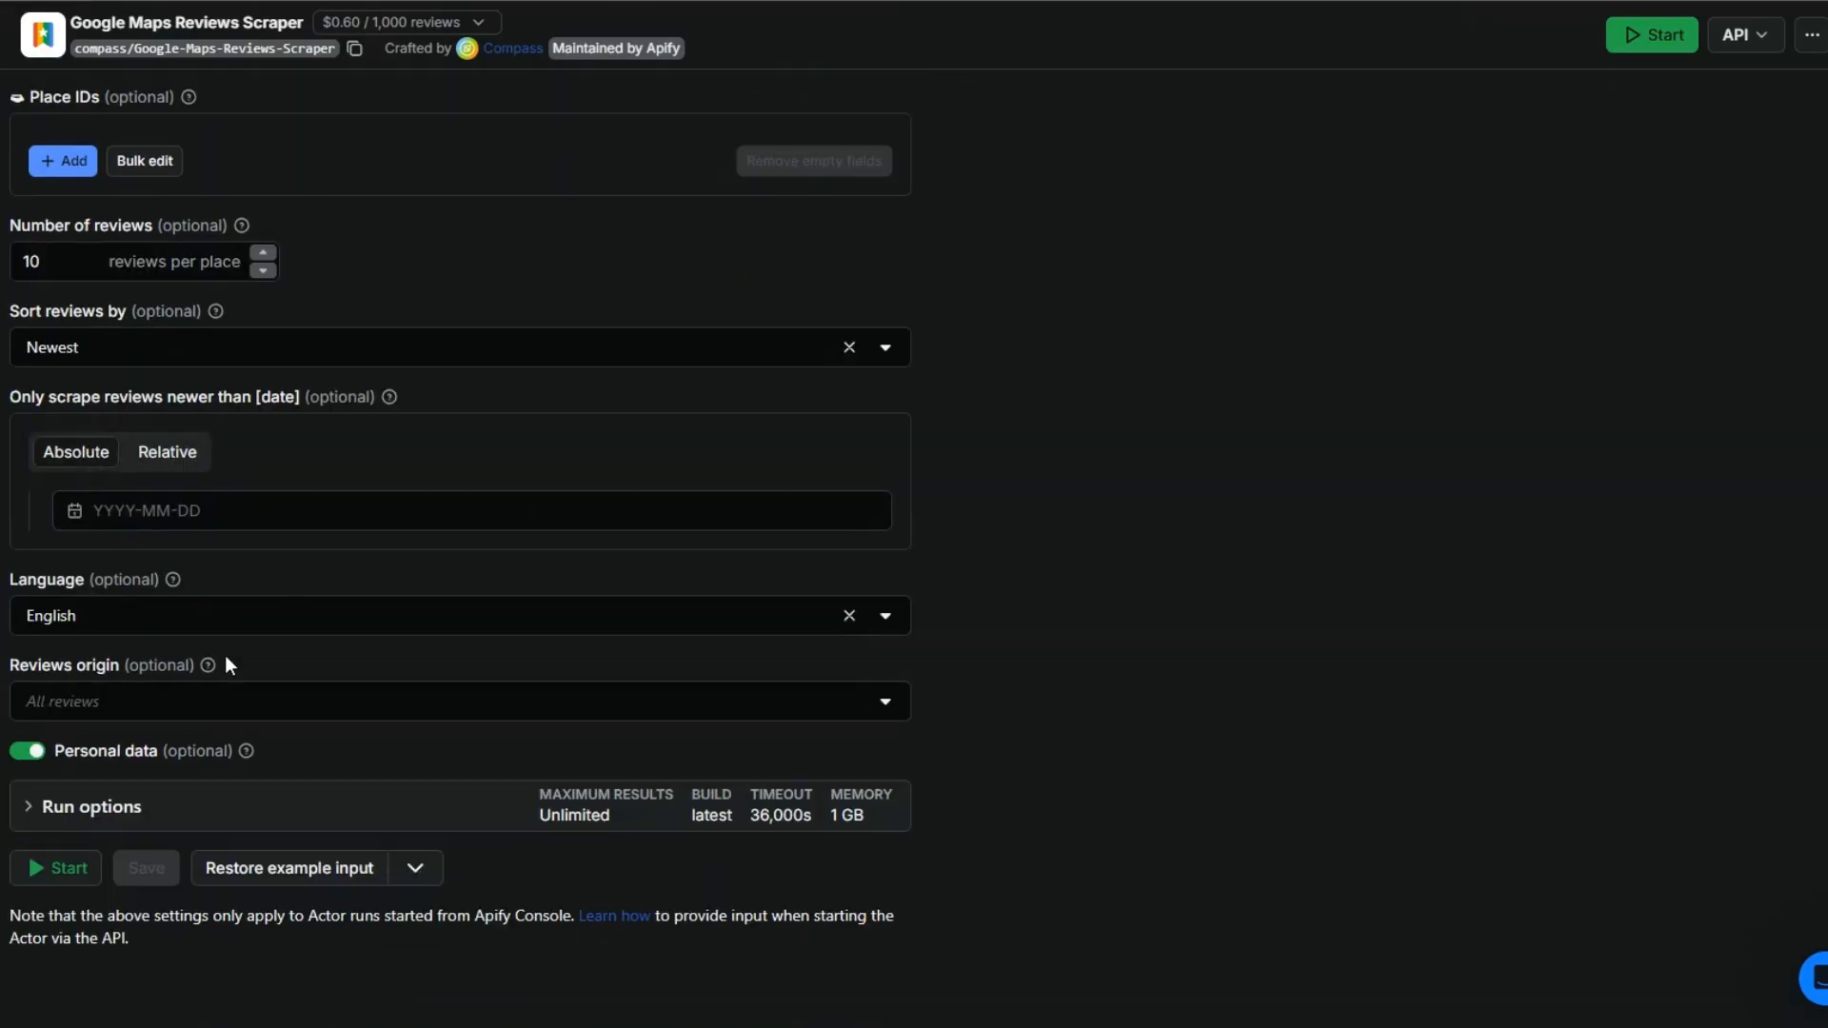
- Examine the scraper's language, reviews origin and review date filter options
left_click(163, 623)
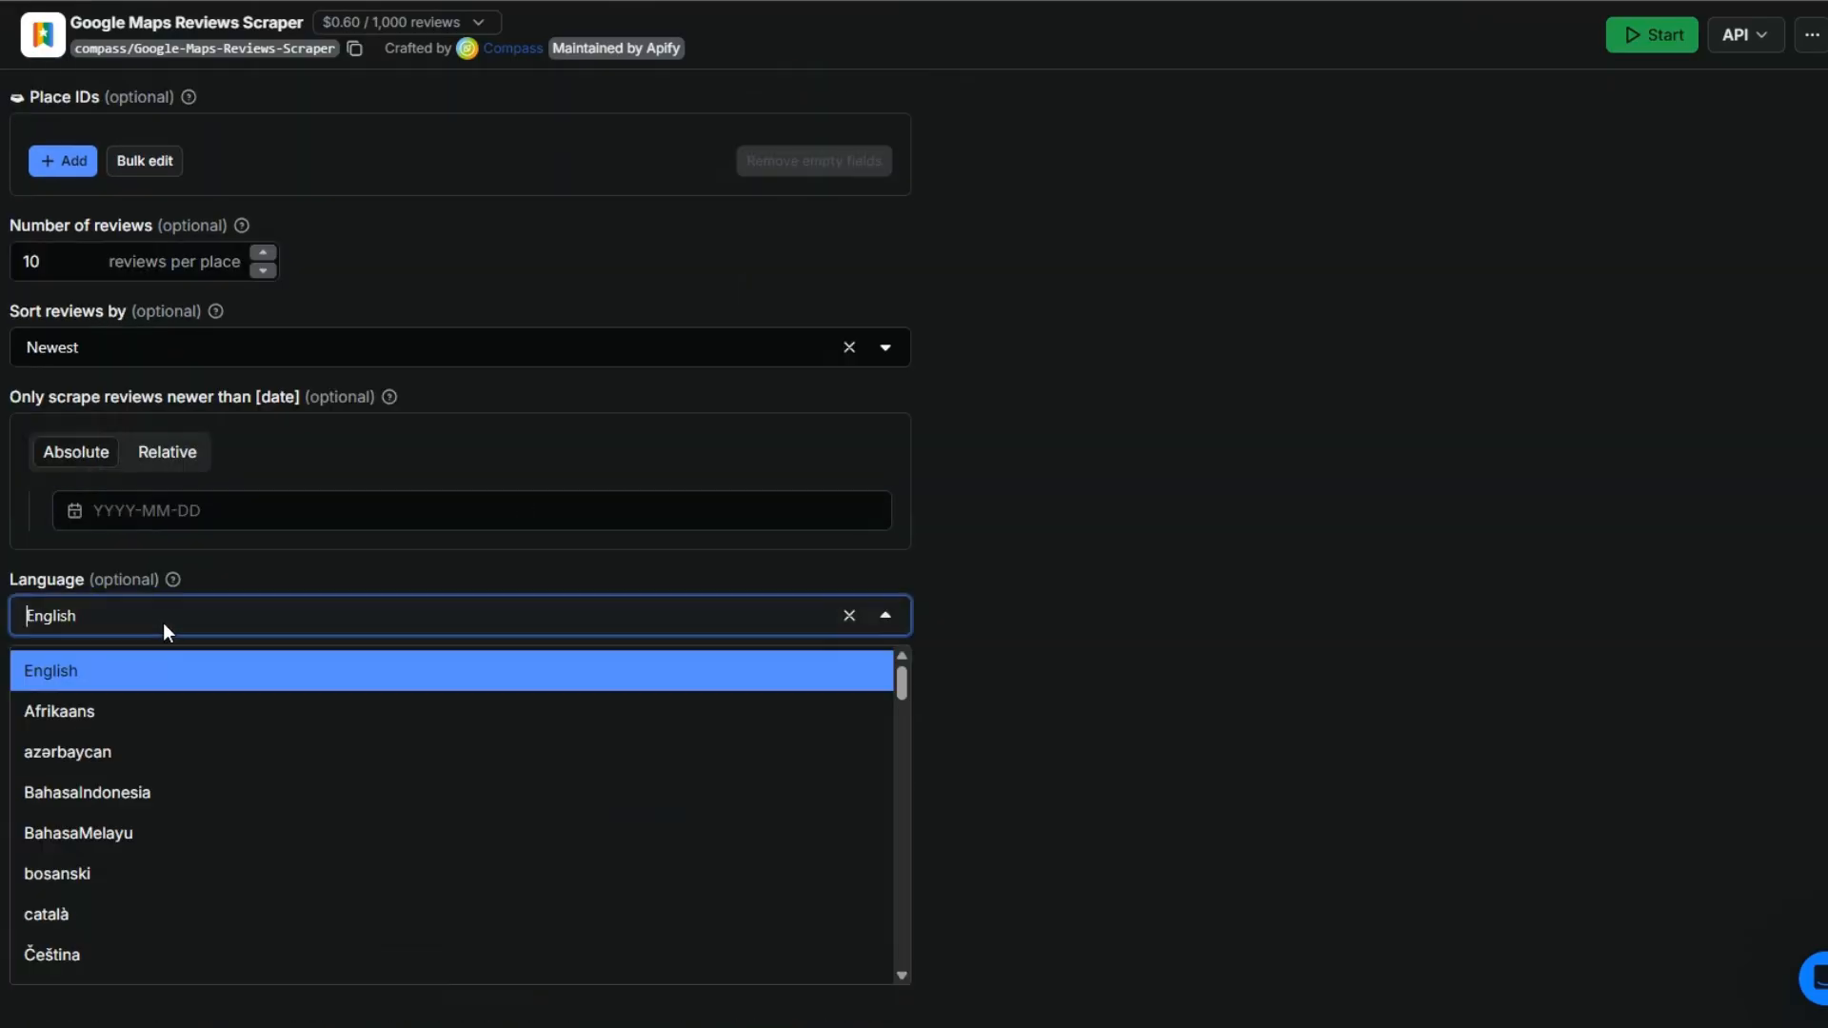
left_click(963, 649)
left_click(77, 703)
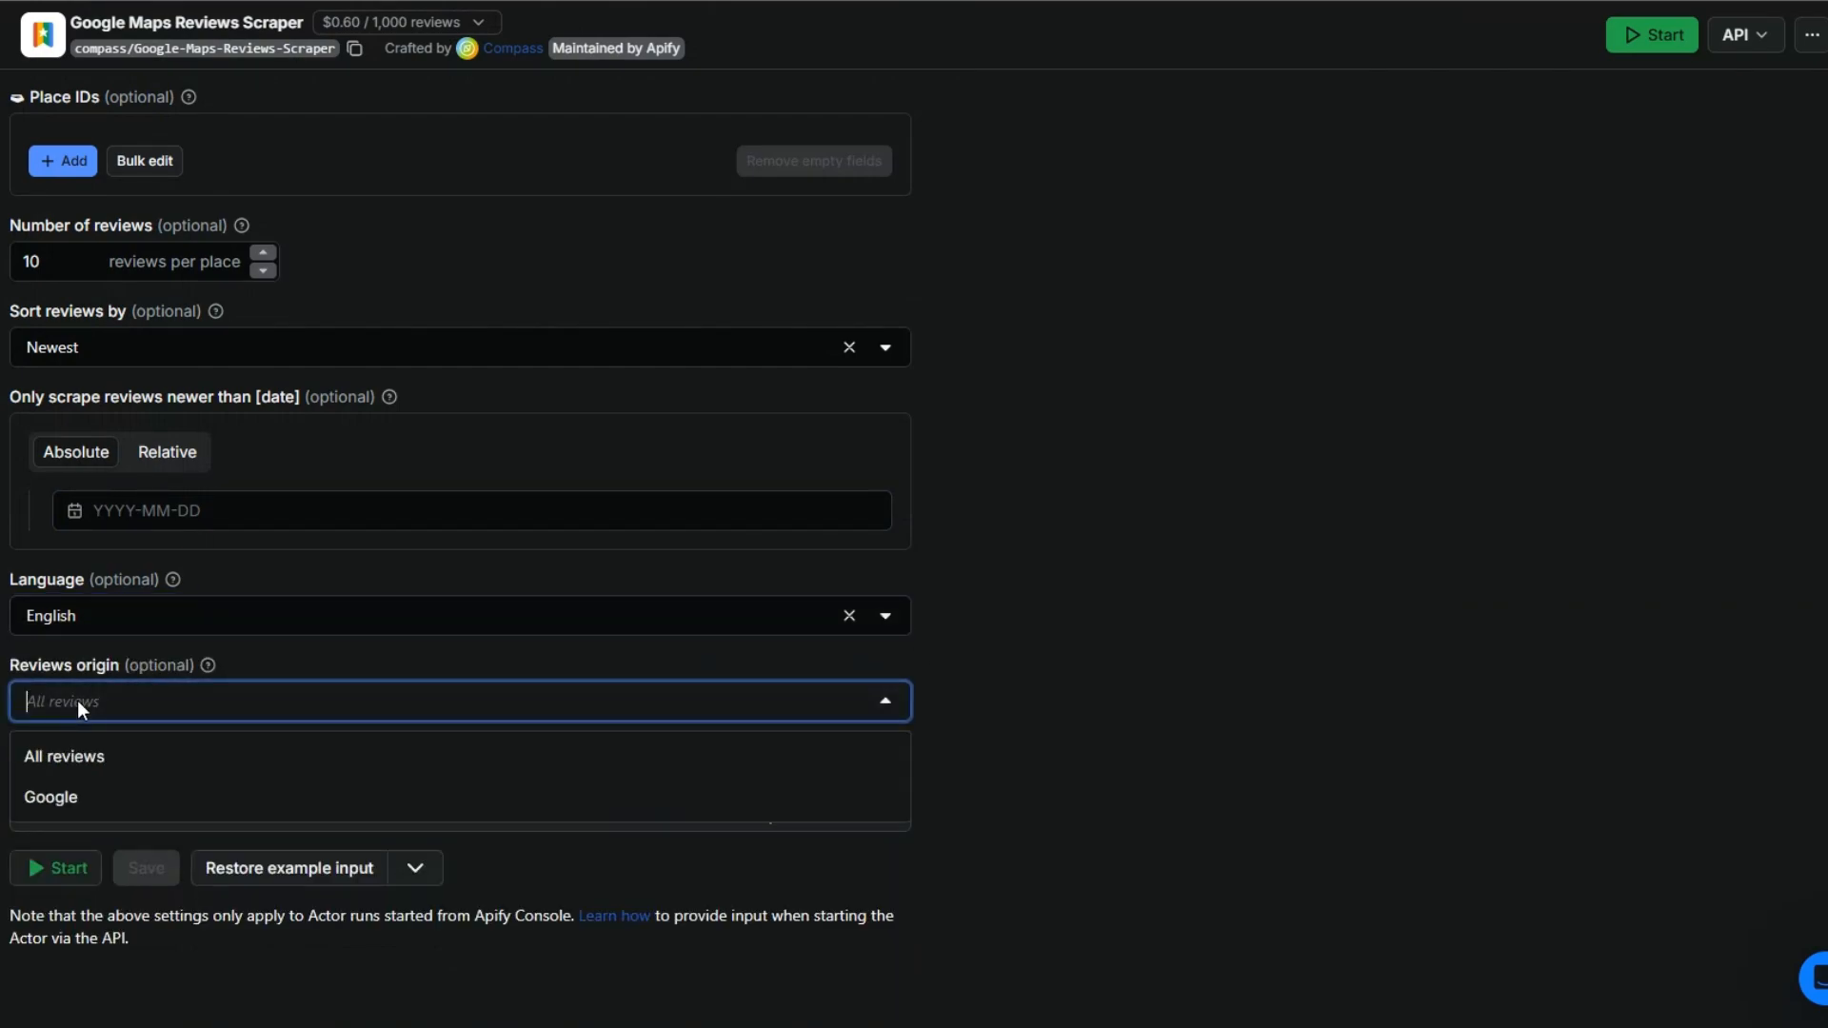
left_click(1015, 667)
scroll(1014, 675, "up", 2)
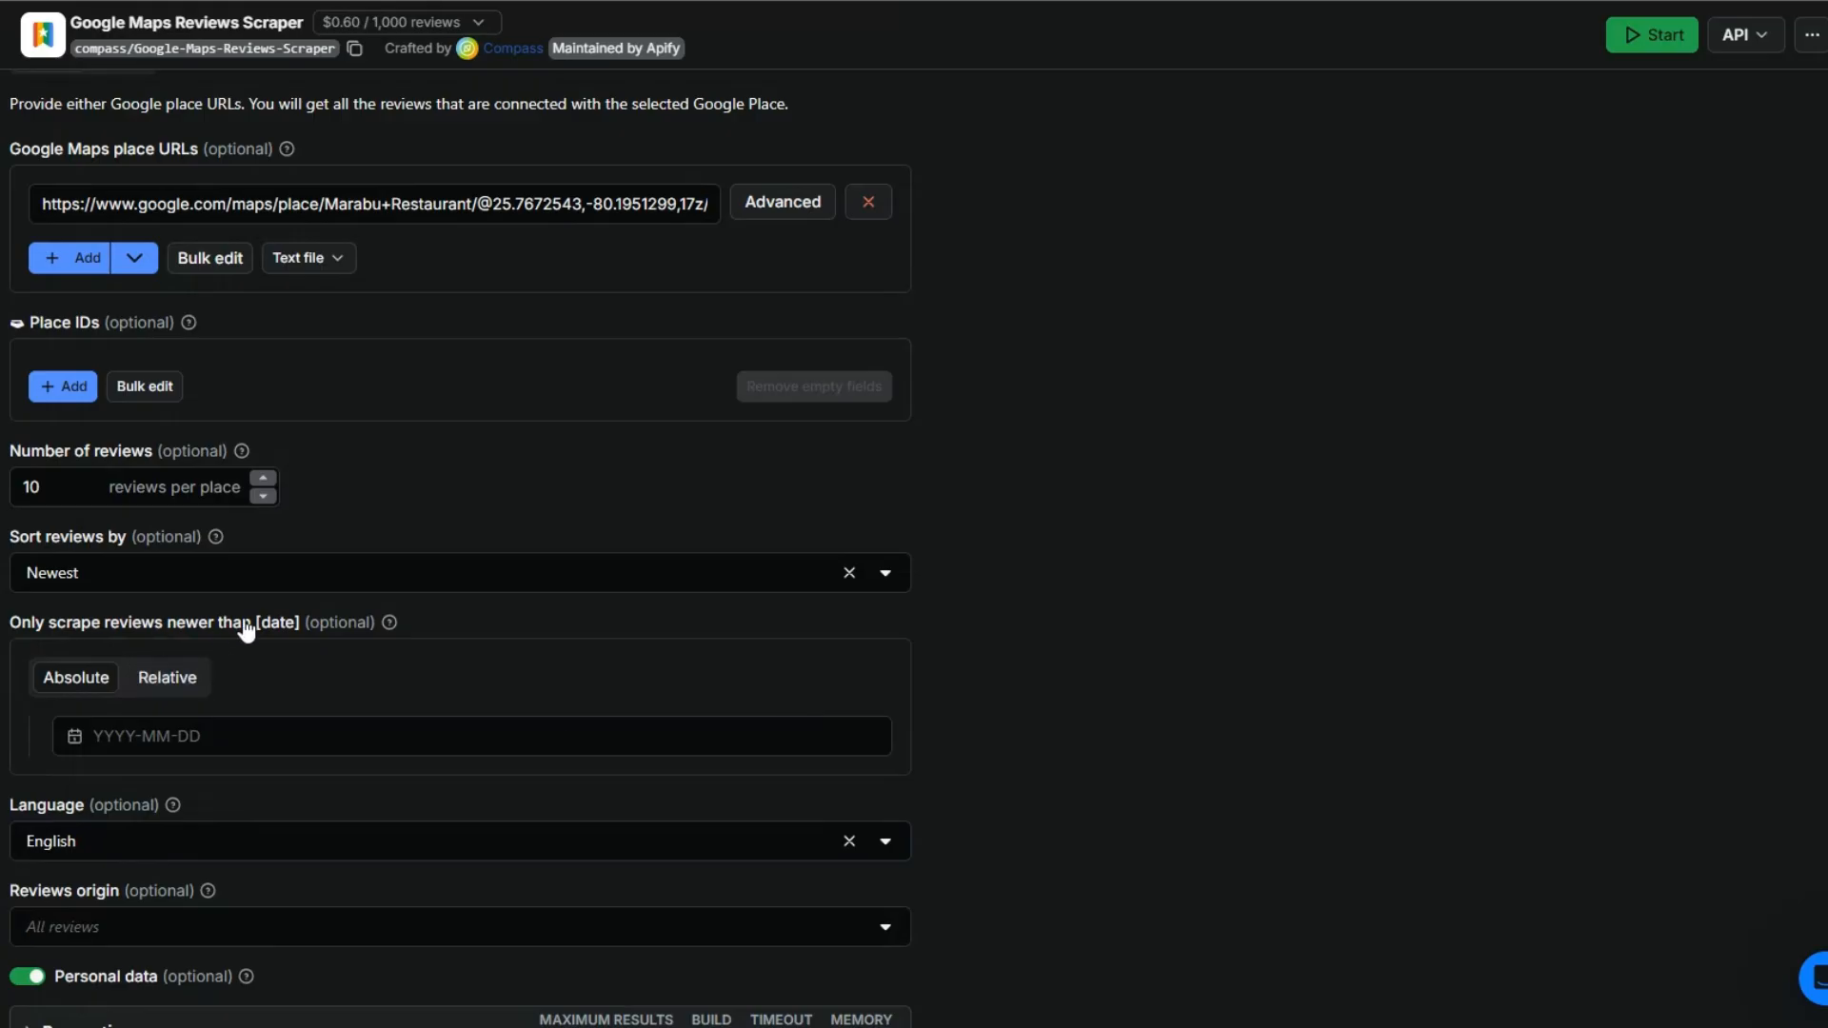
left_click(169, 731)
left_click(1038, 679)
scroll(1308, 674, "up", 2)
- Check the scraper's place URL and view the Crazy About You listing among the Miami restaurants in Google Maps
left_click(399, 474)
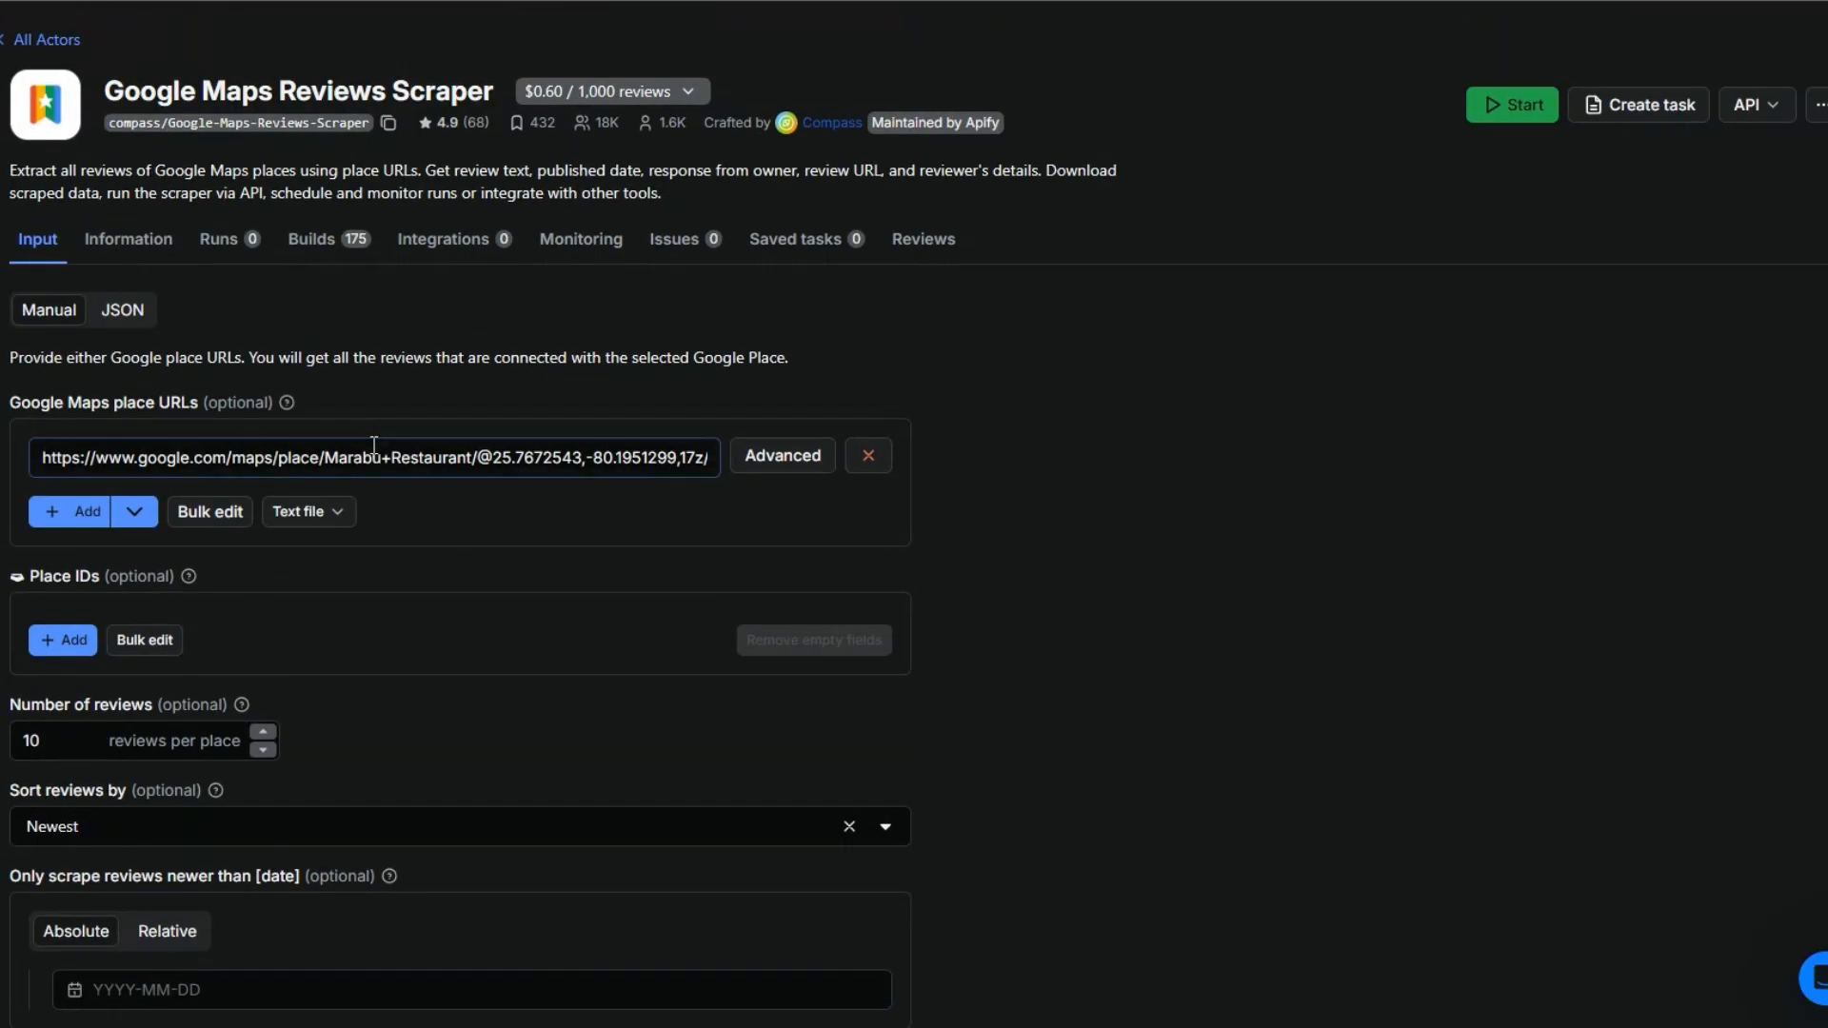
key("ctrl+a")
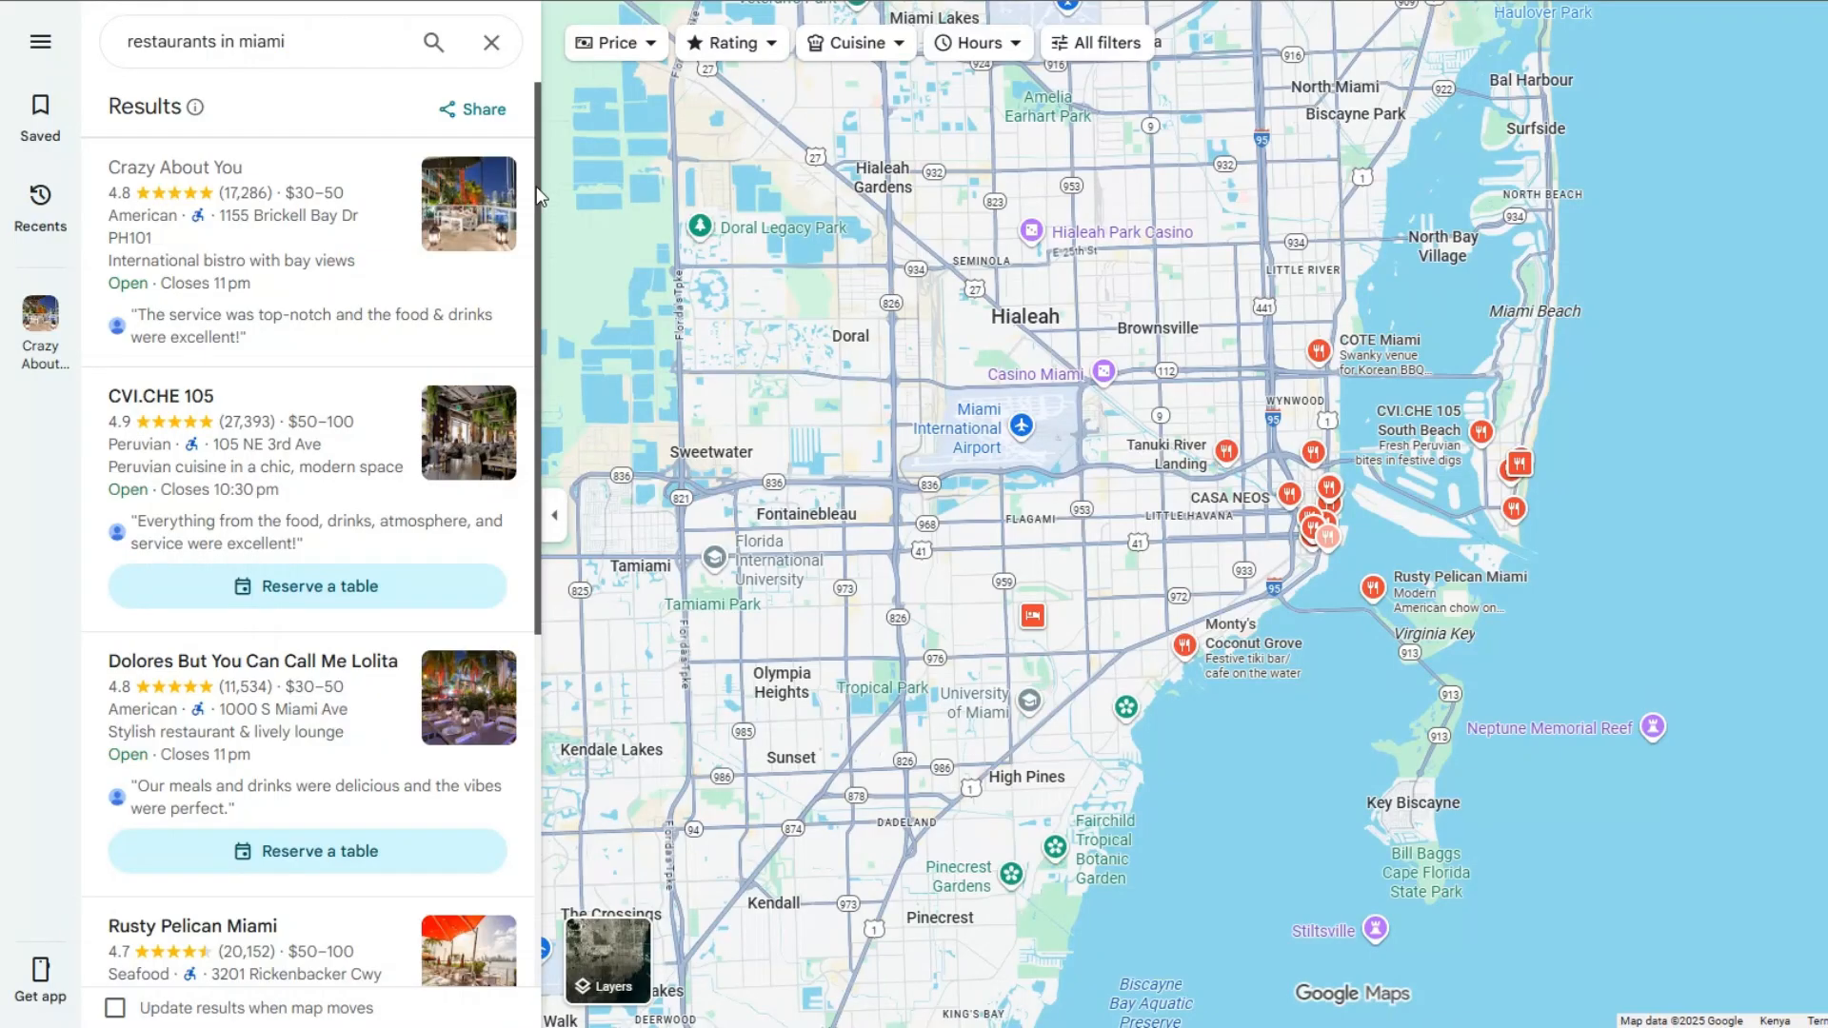
left_click(366, 279)
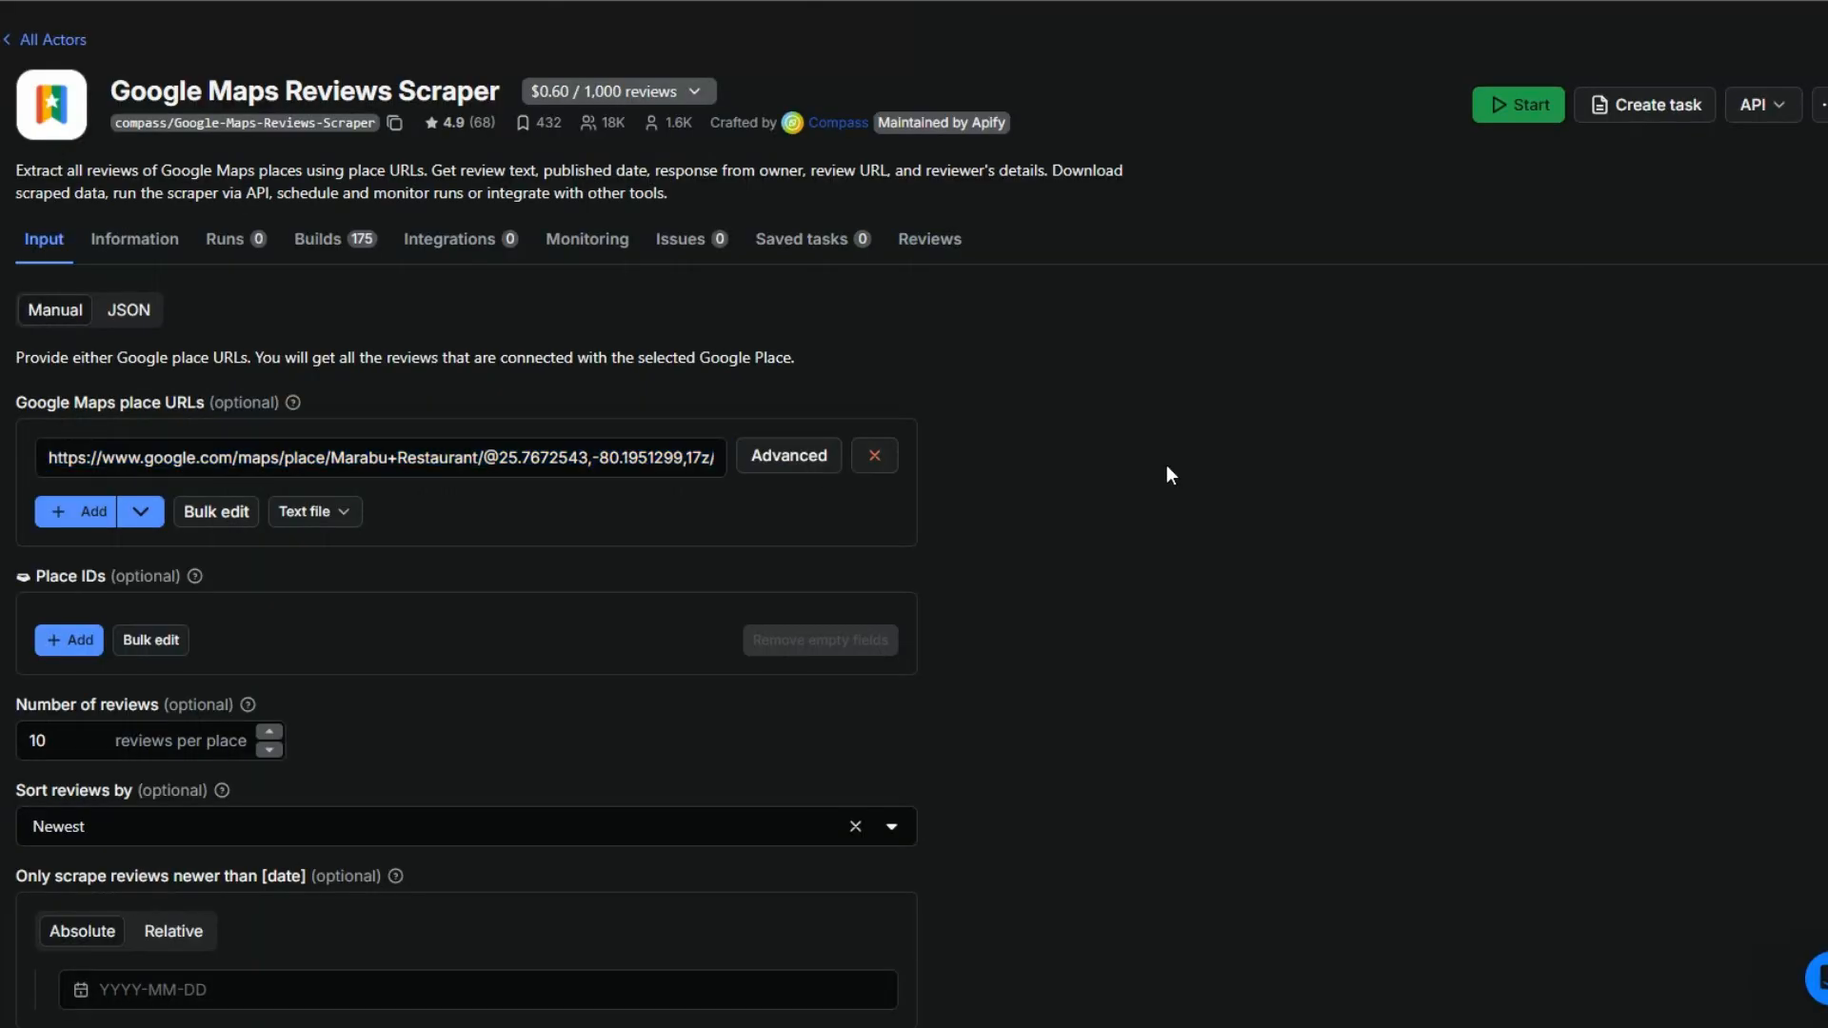
- Run the Google Maps Reviews Scraper on the example Marabu Restaurant URL with 10 newest reviews and dismiss the run-sharing request
scroll(531, 541, "down", 5)
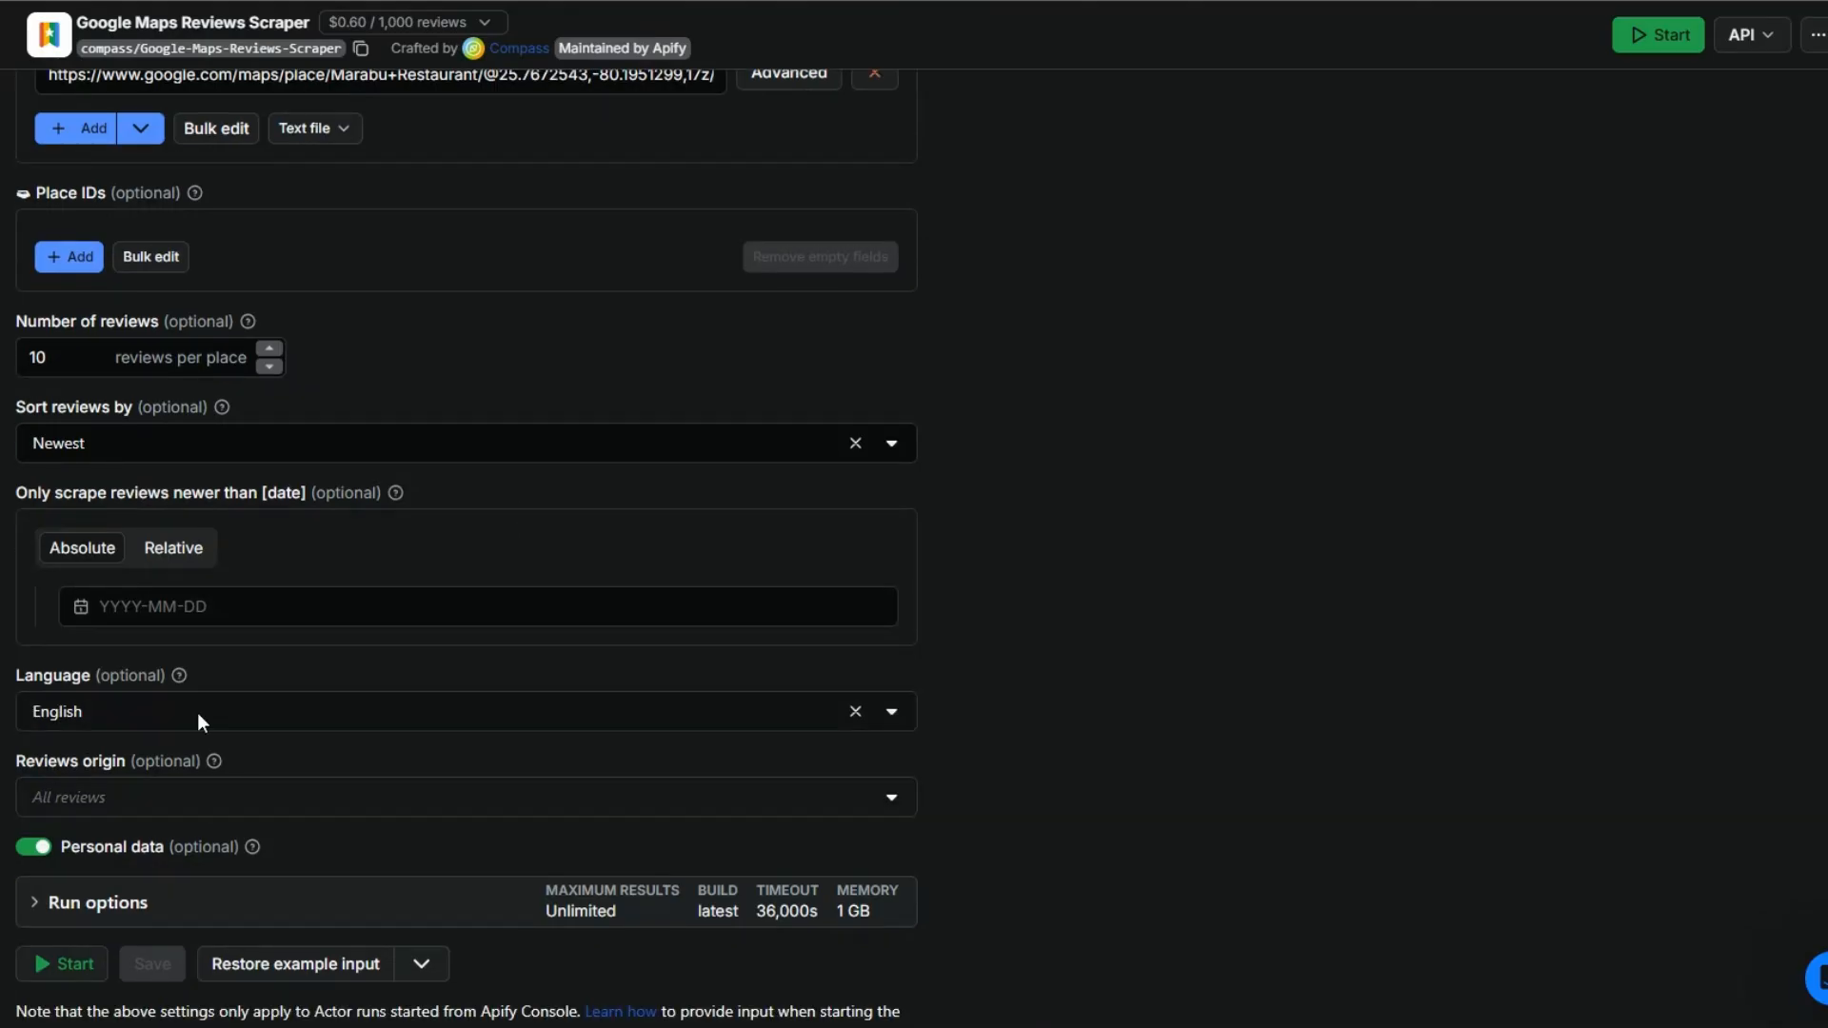
left_click(127, 260)
left_click(134, 343)
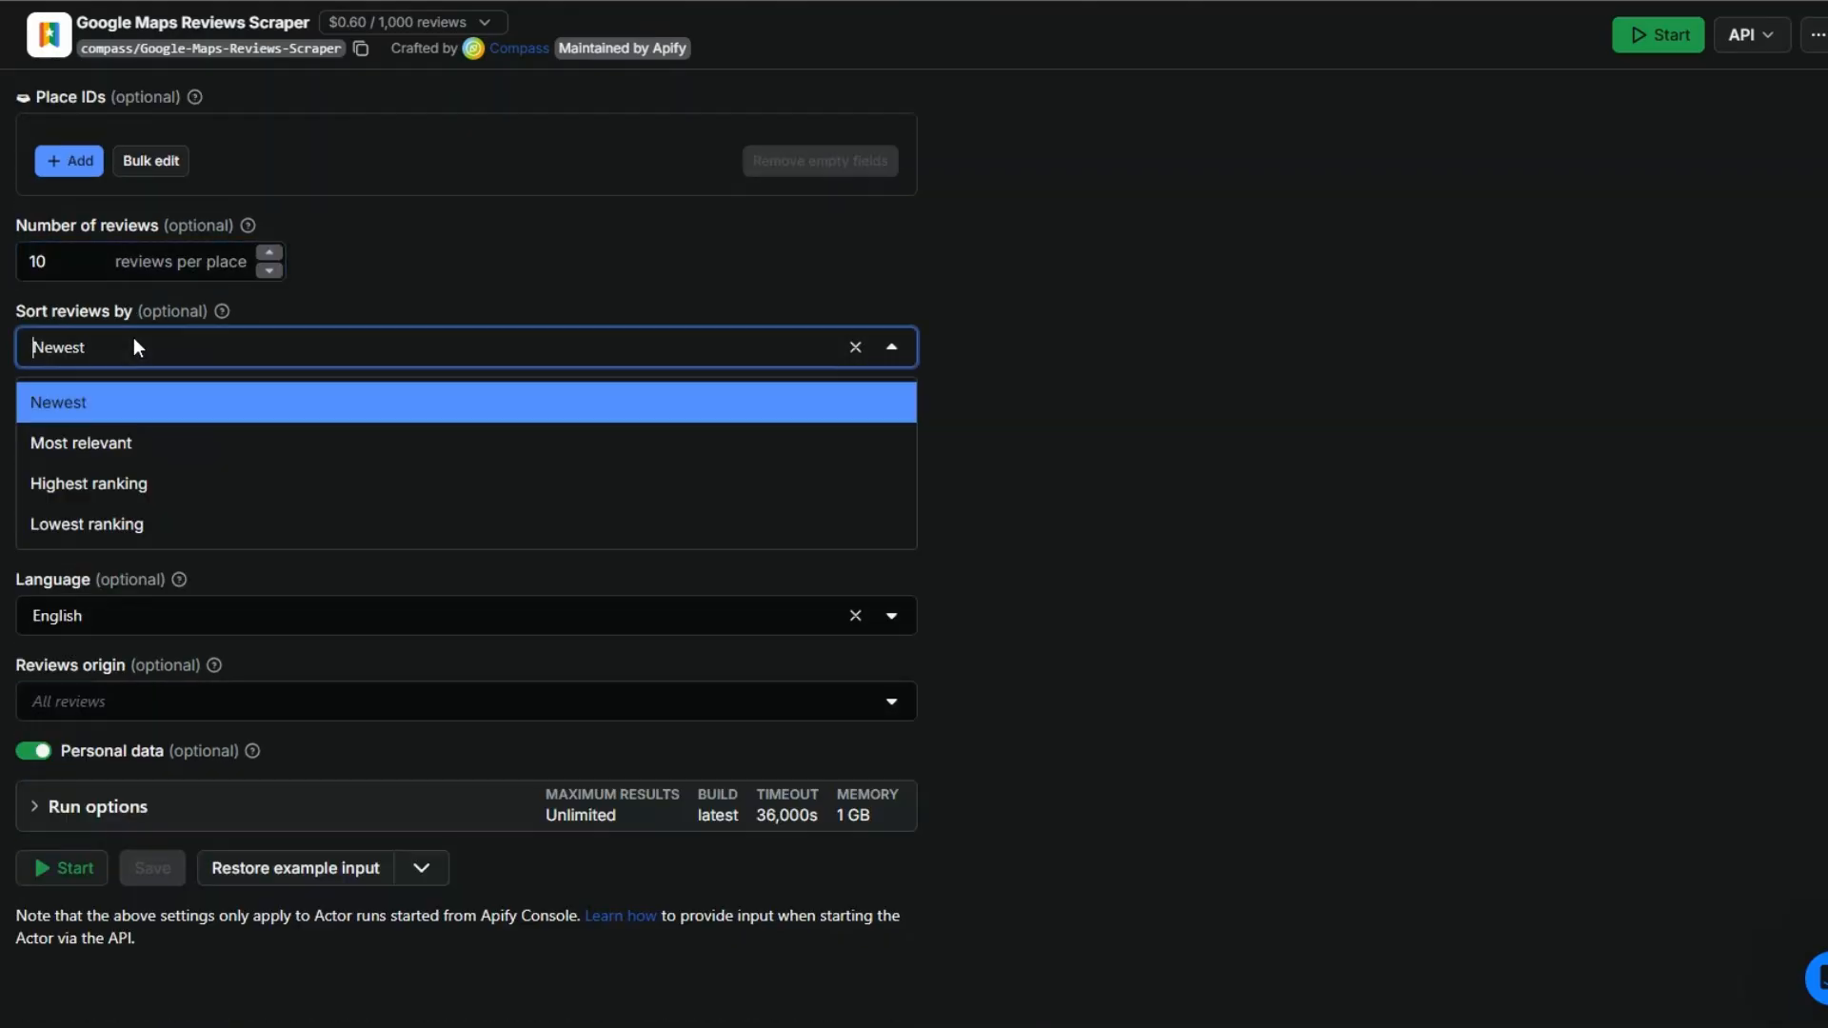
left_click(133, 343)
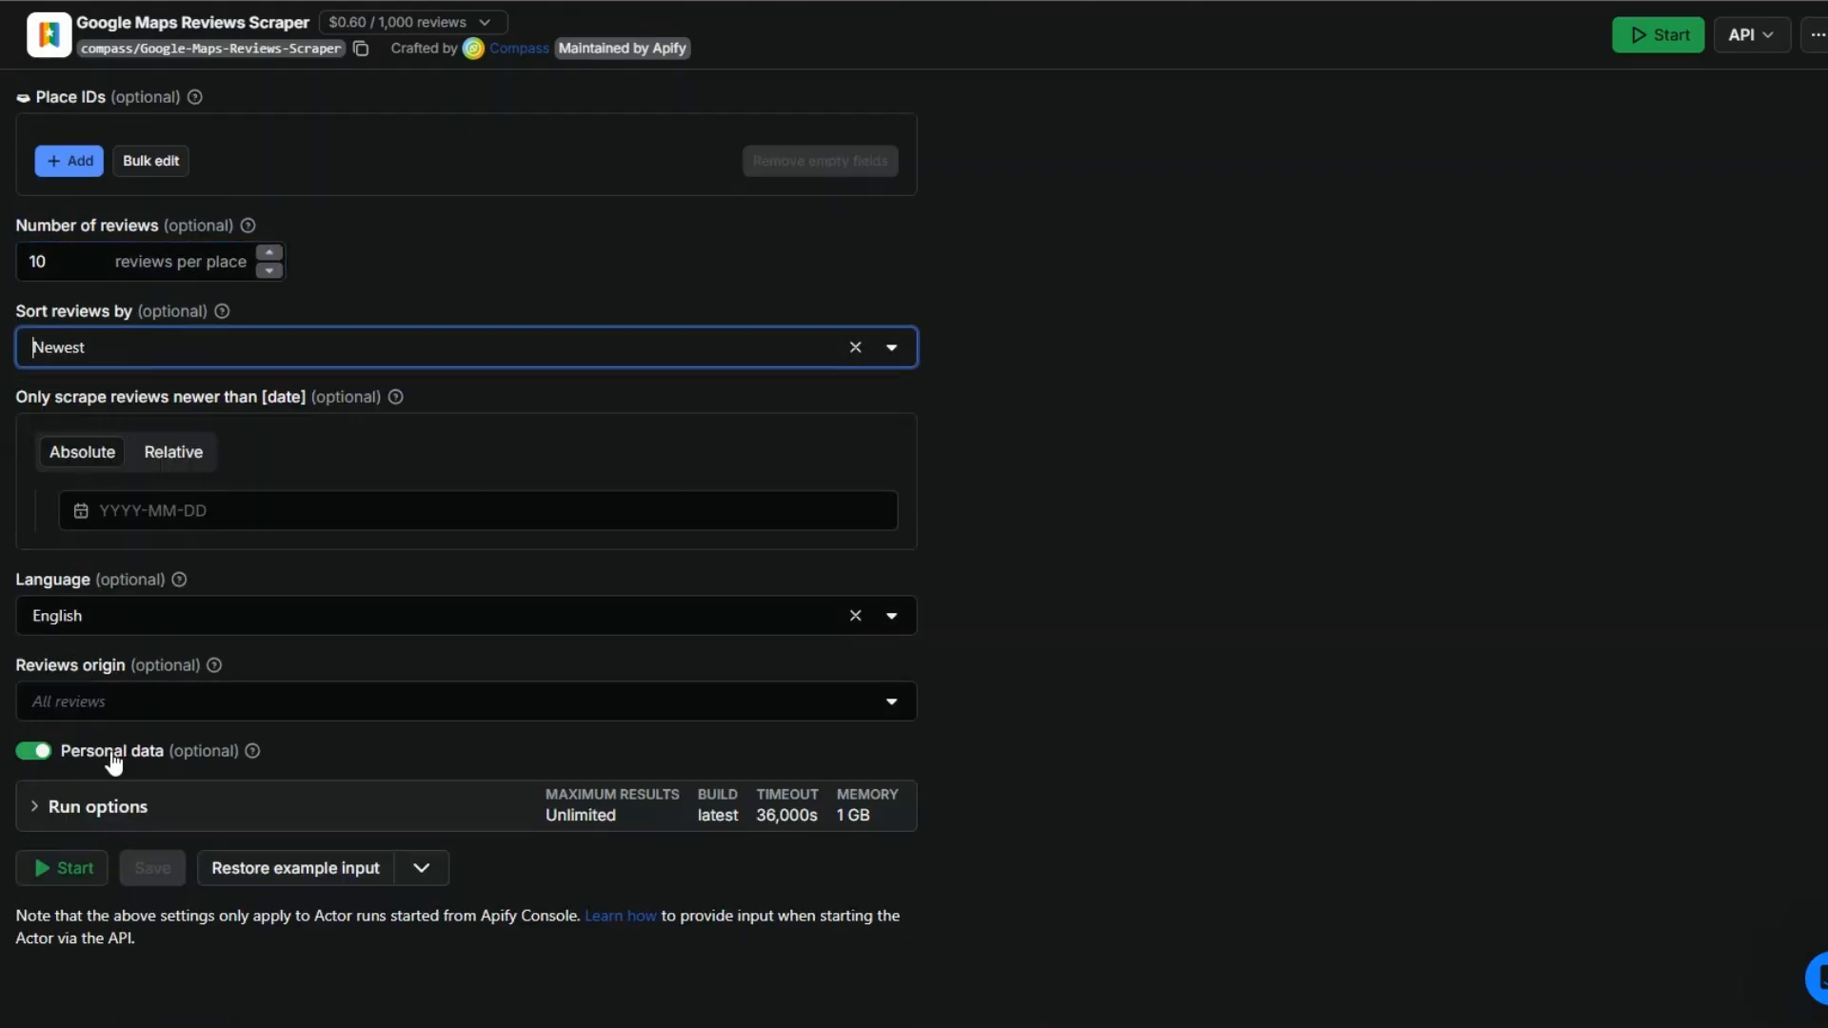
left_click(51, 876)
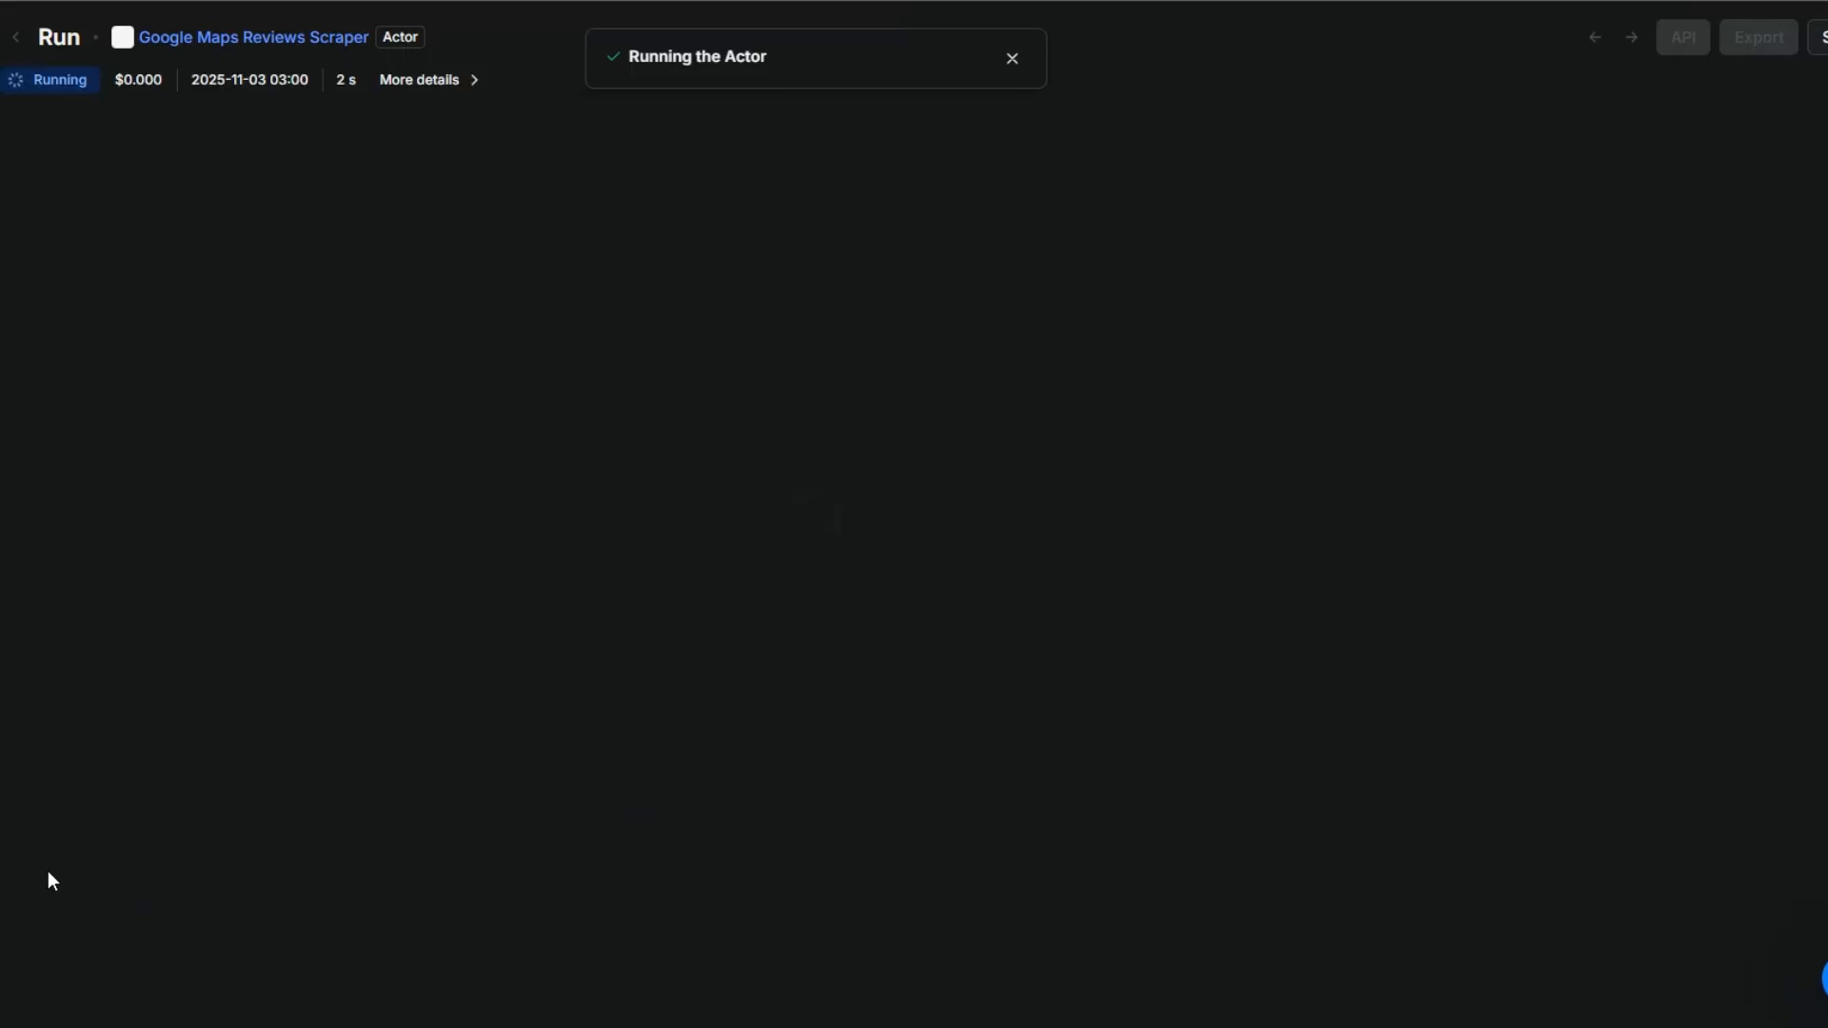
left_click(870, 278)
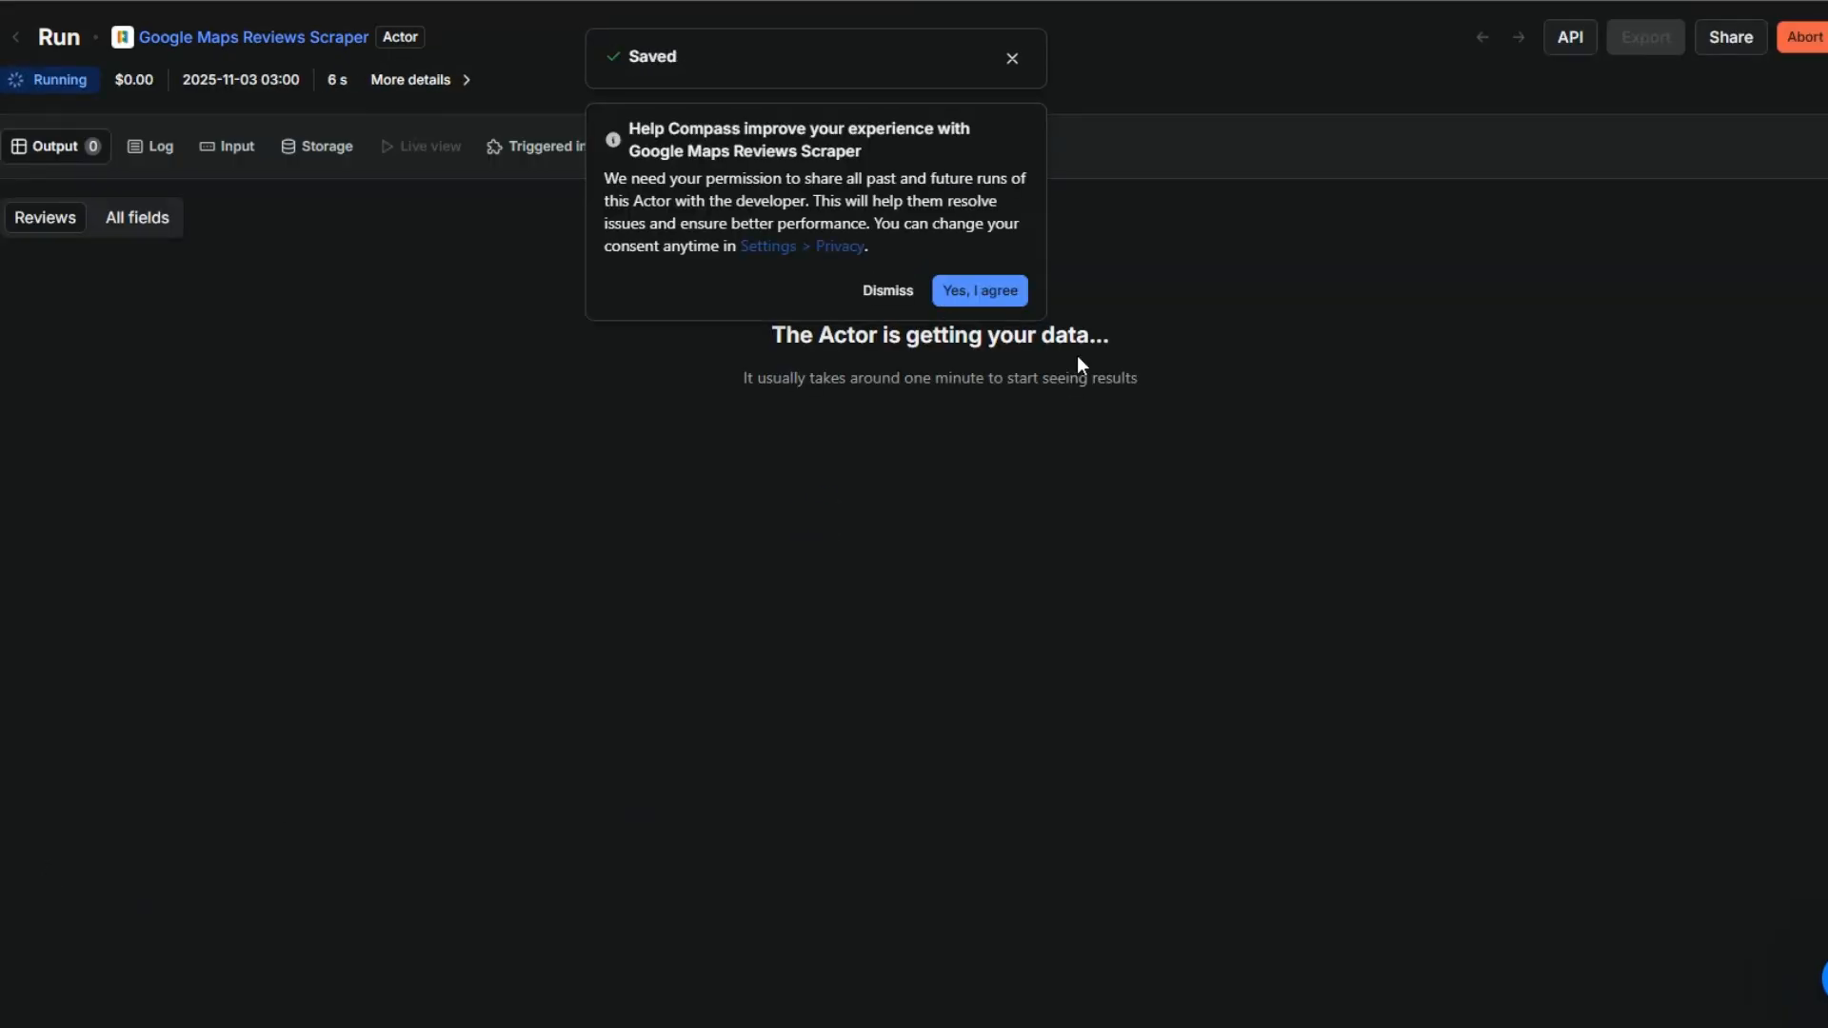
left_click(876, 295)
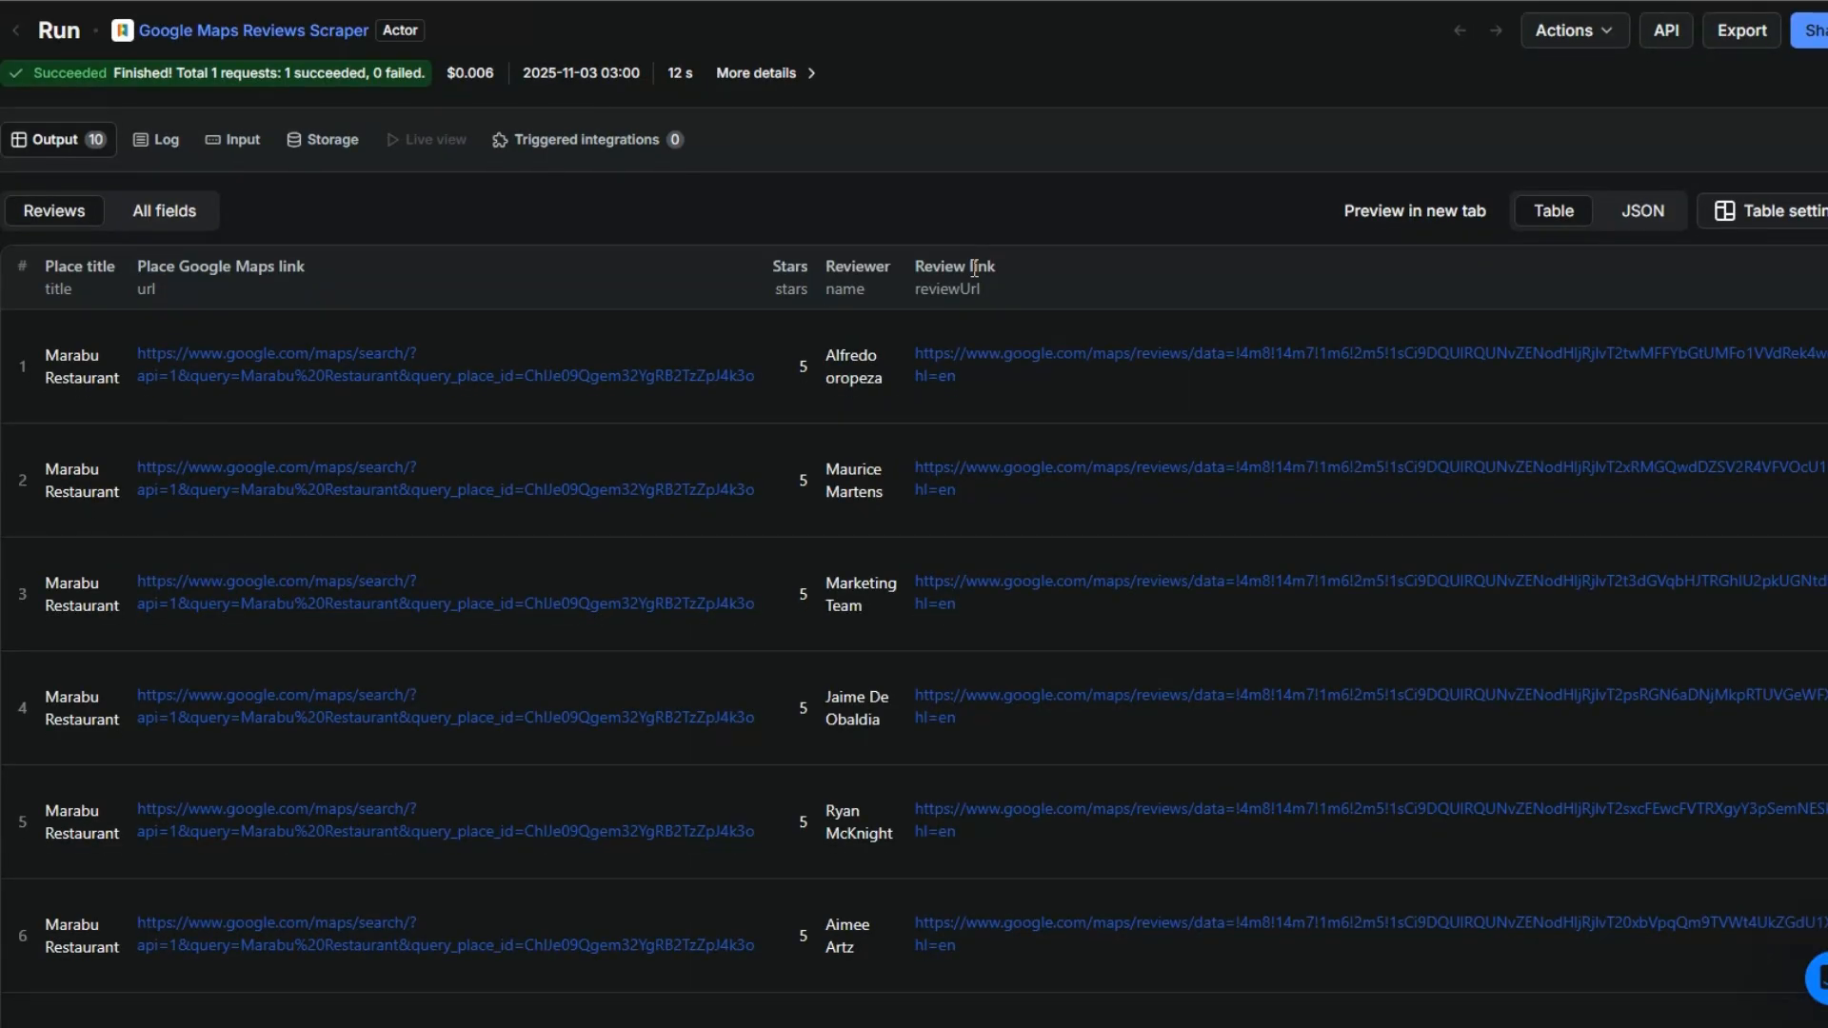
- Examine the run's output table of scraped reviews across all rows and columns, and return to the scraper's page
scroll(973, 280, "down", 6)
scroll(973, 286, "up", 6)
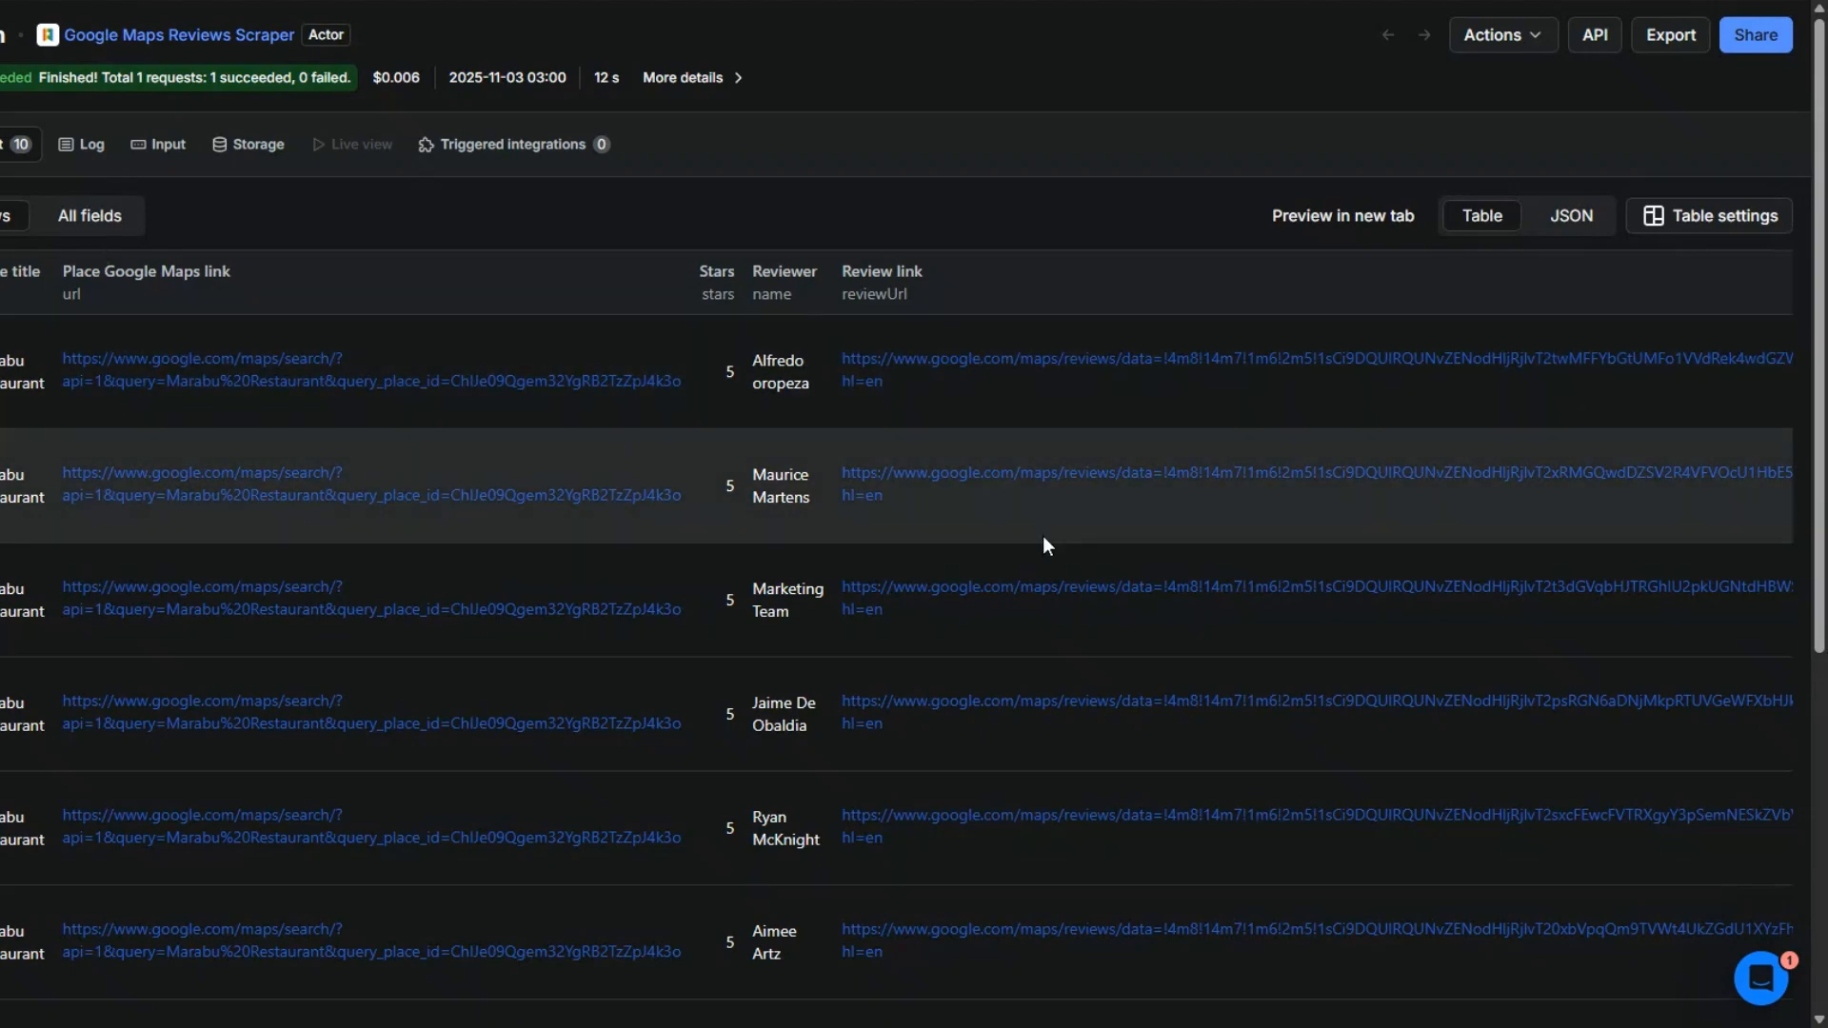
scroll(1042, 535, "right", 10)
scroll(478, 562, "left", 10)
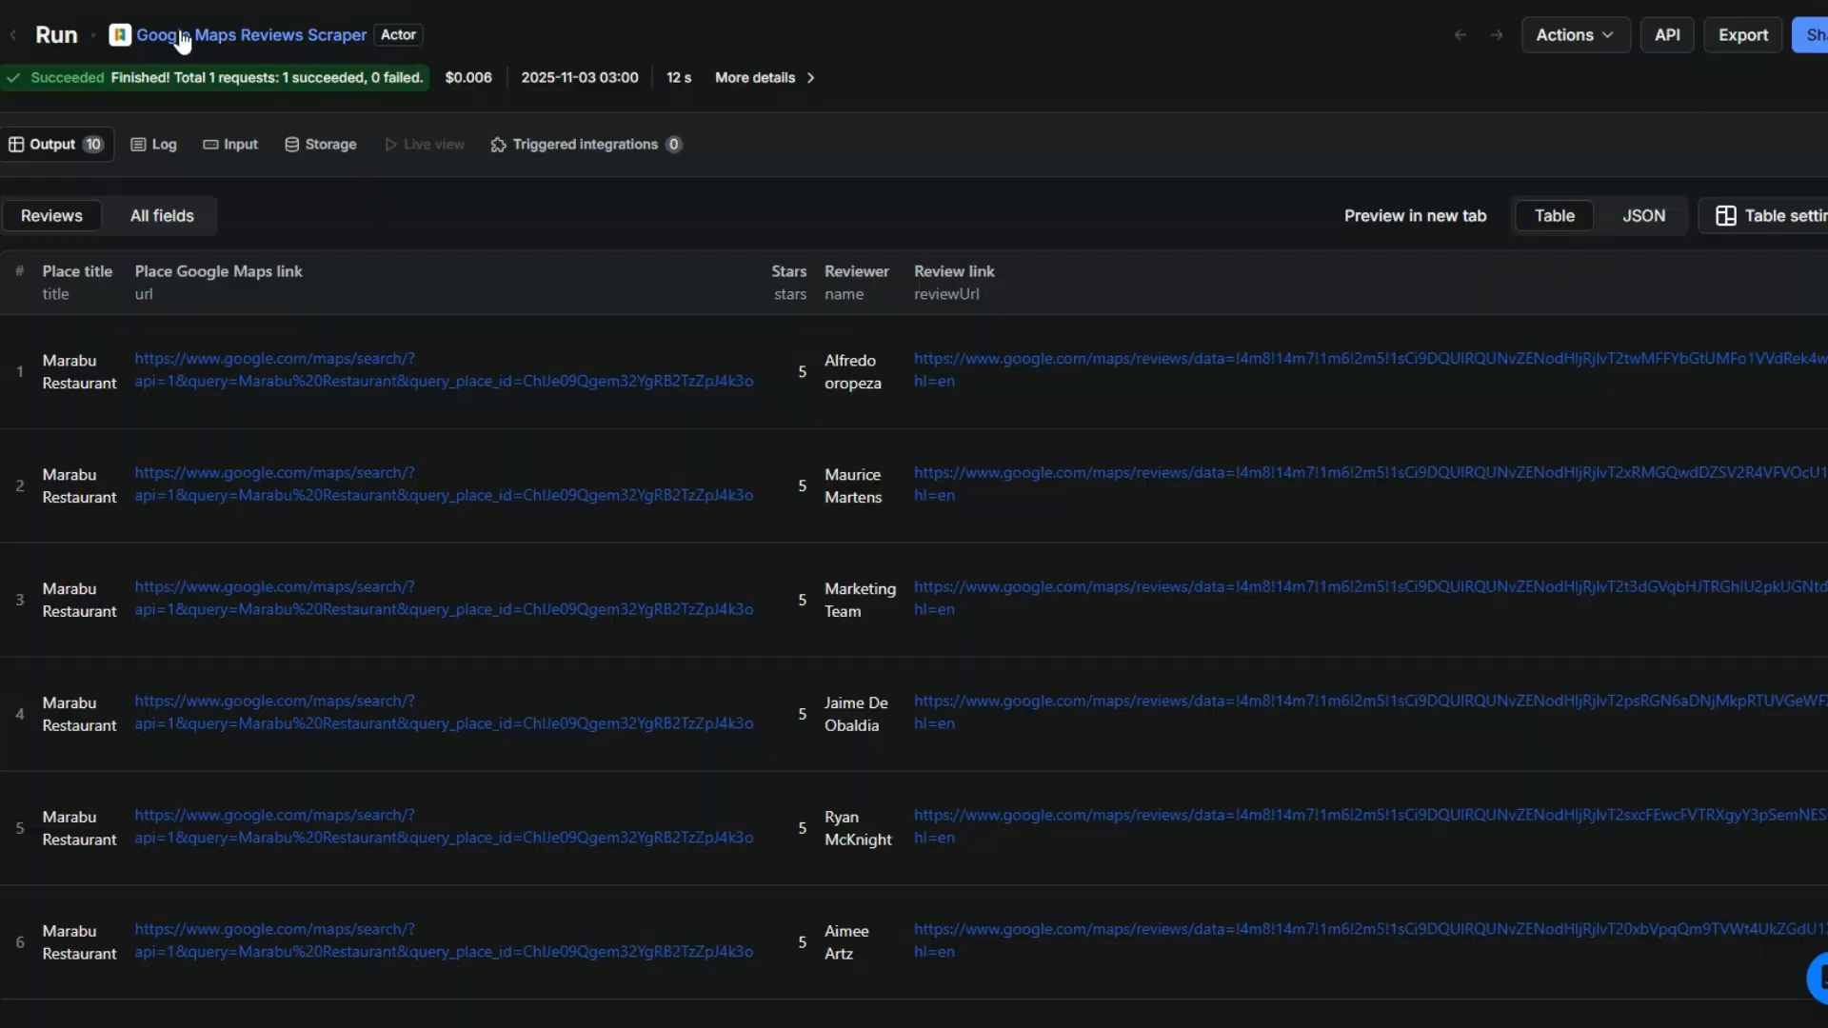
left_click(183, 36)
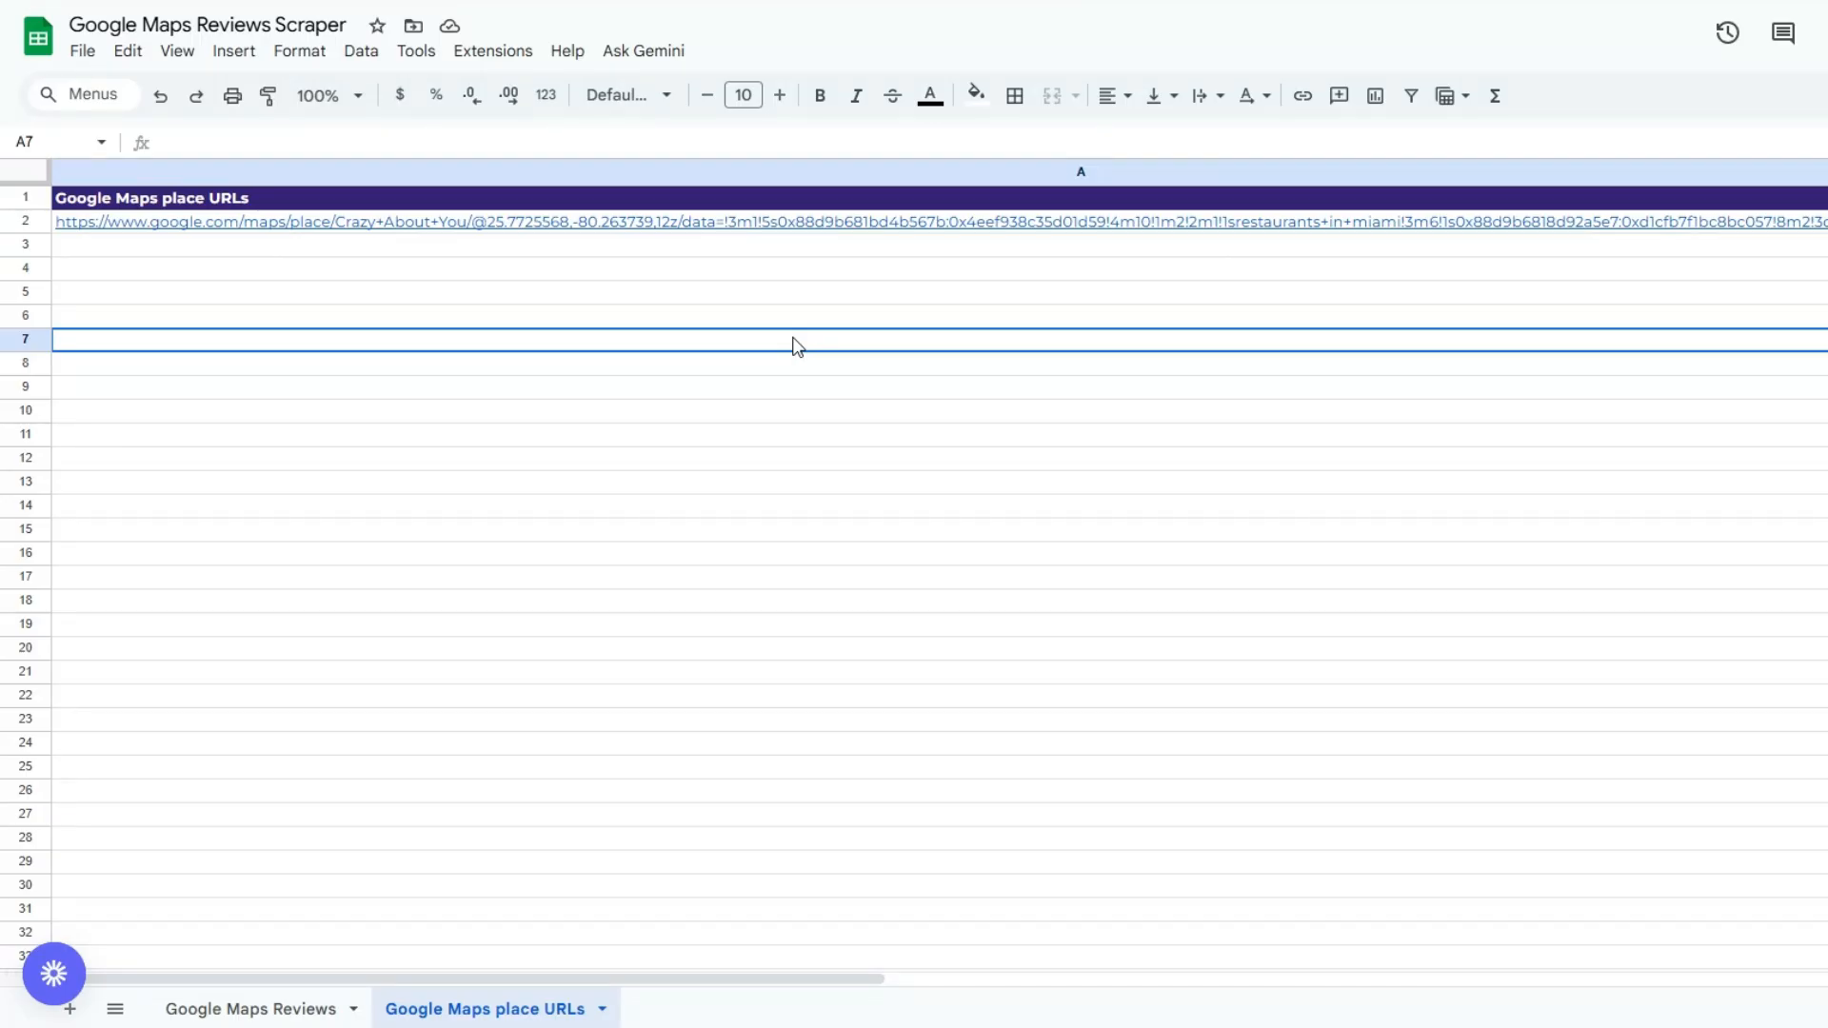
- Switch to Google Sheets and inspect the place URL listed in the Google Maps place URLs sheet
left_click(604, 295)
left_click(602, 245)
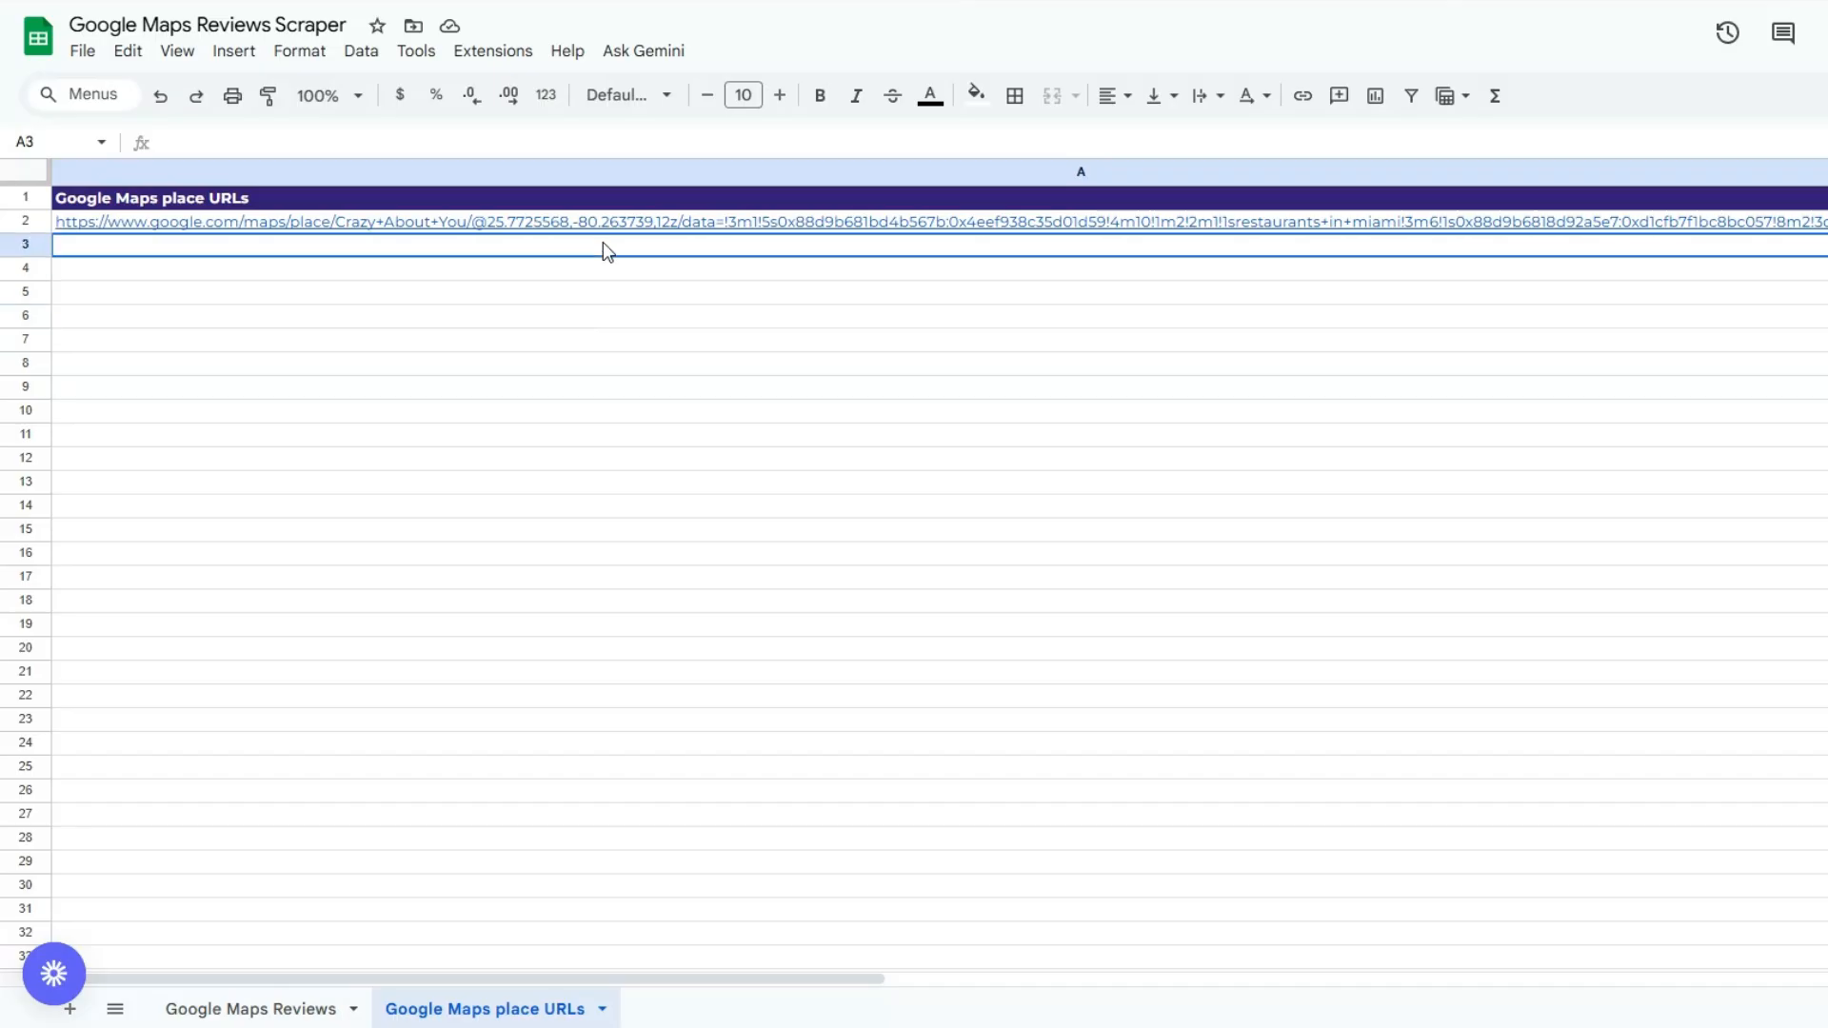
left_click(653, 230)
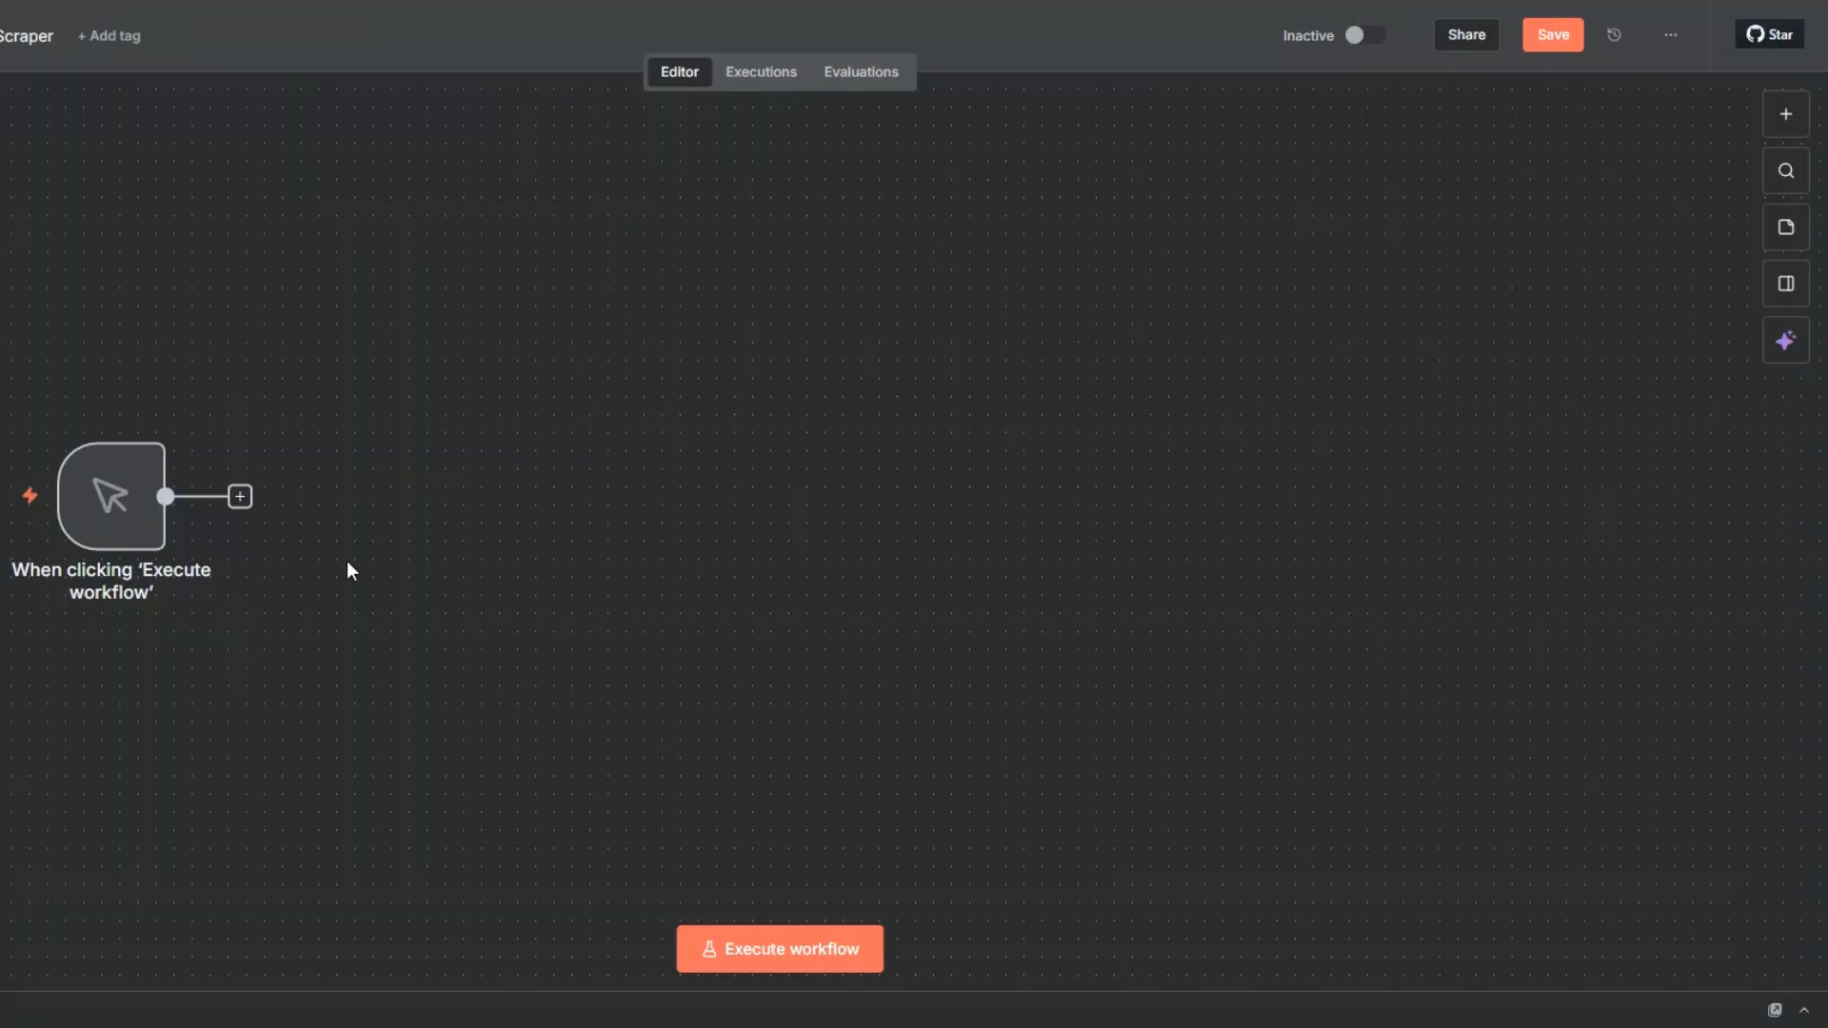
- In the n8n workflow, add a Google Sheets Get row(s) in sheet node after the manual trigger
left_click(240, 497)
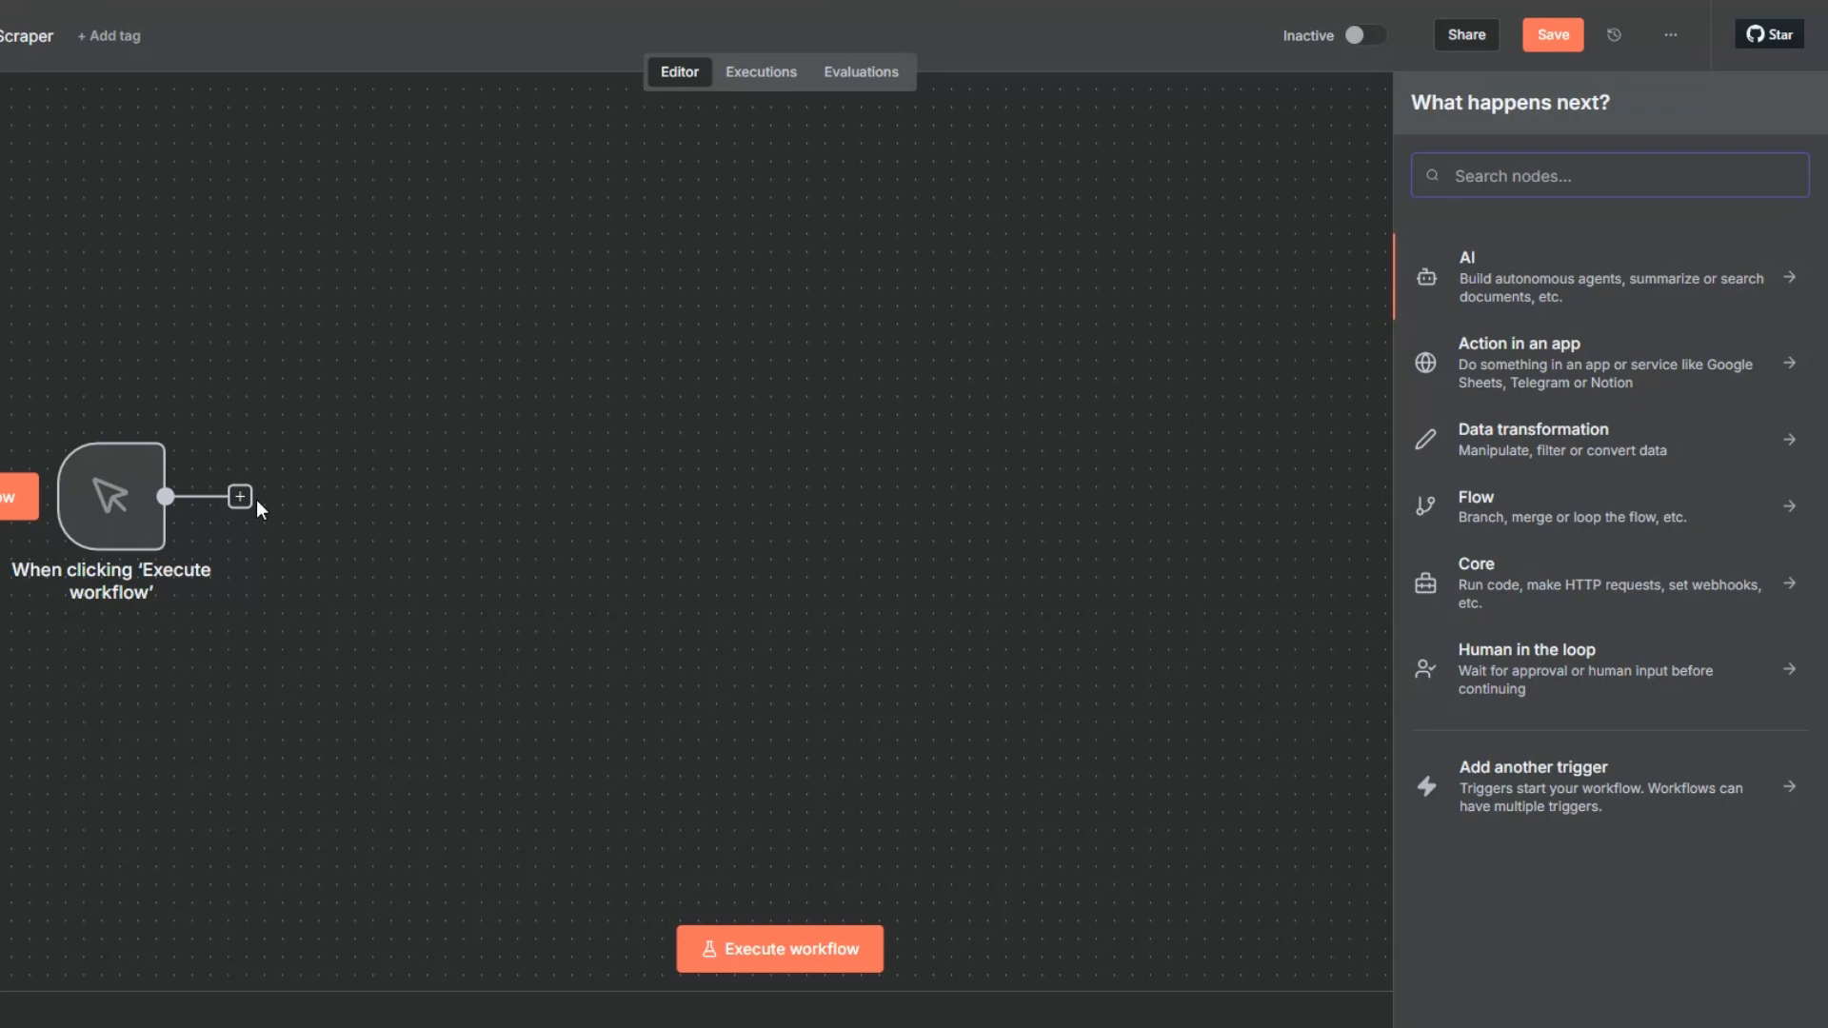
type("goo")
left_click(1515, 274)
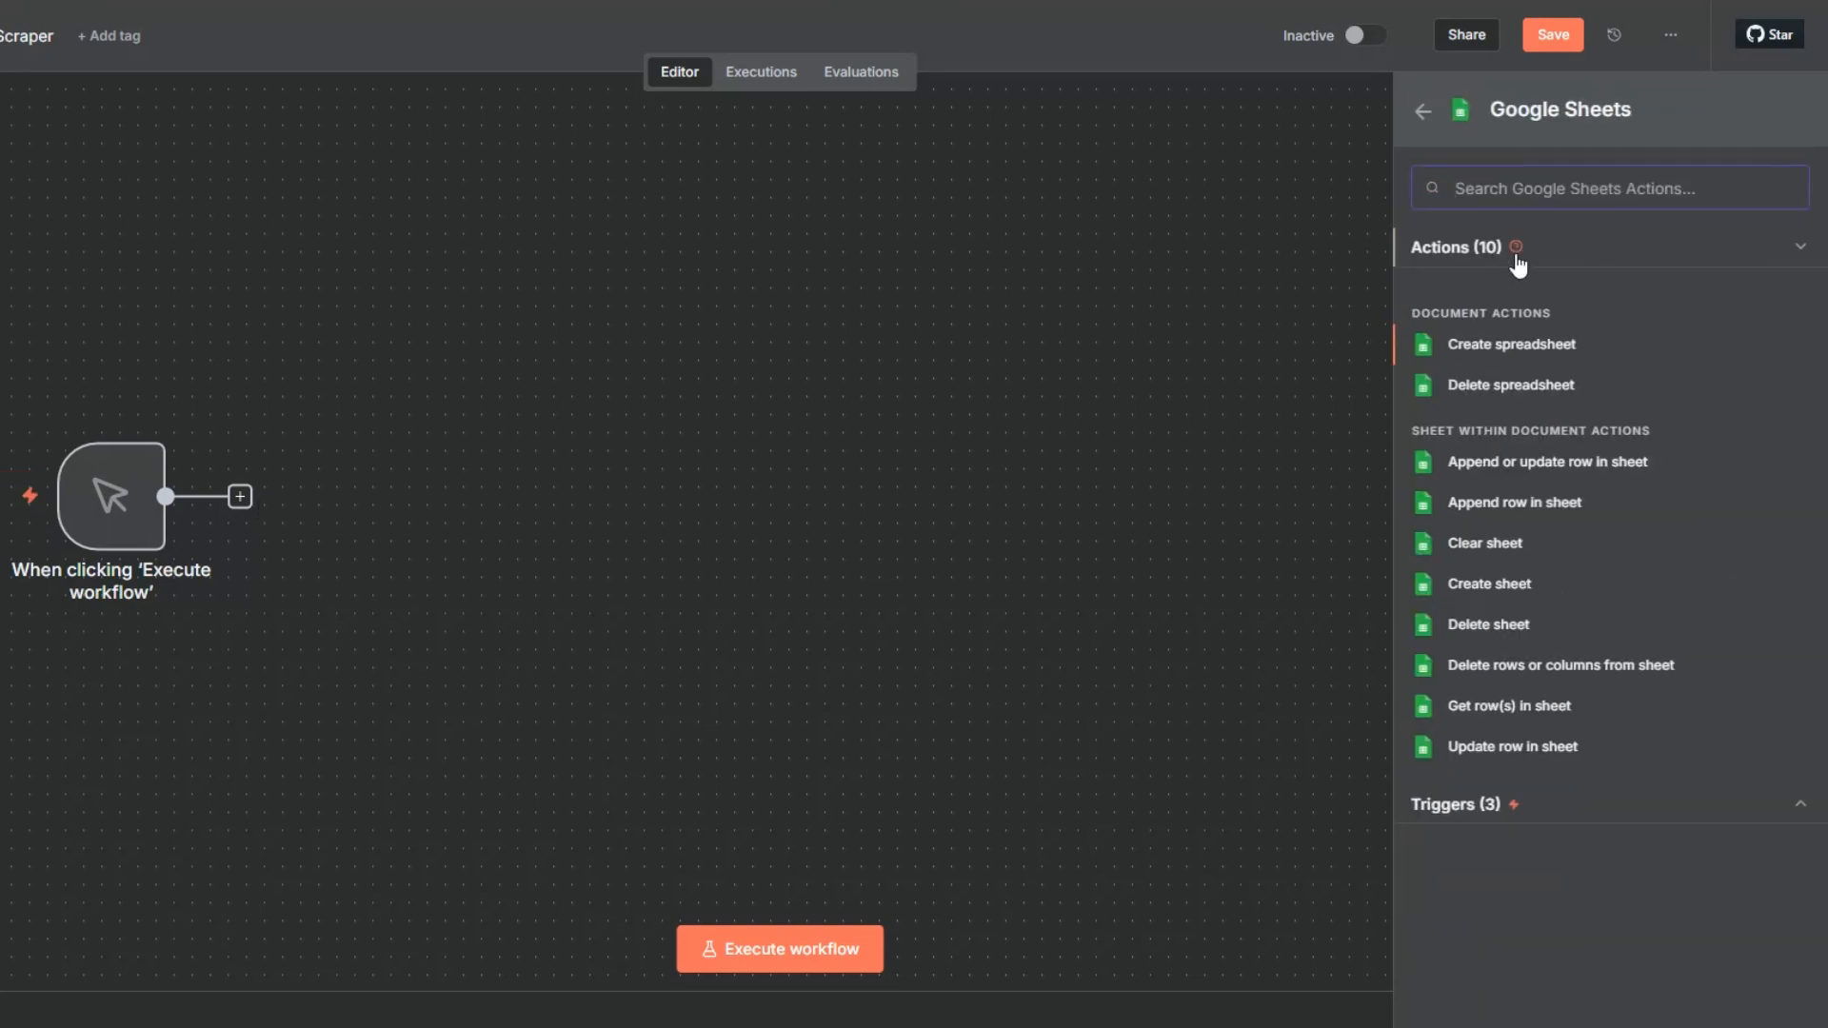
left_click(1506, 711)
left_click(698, 122)
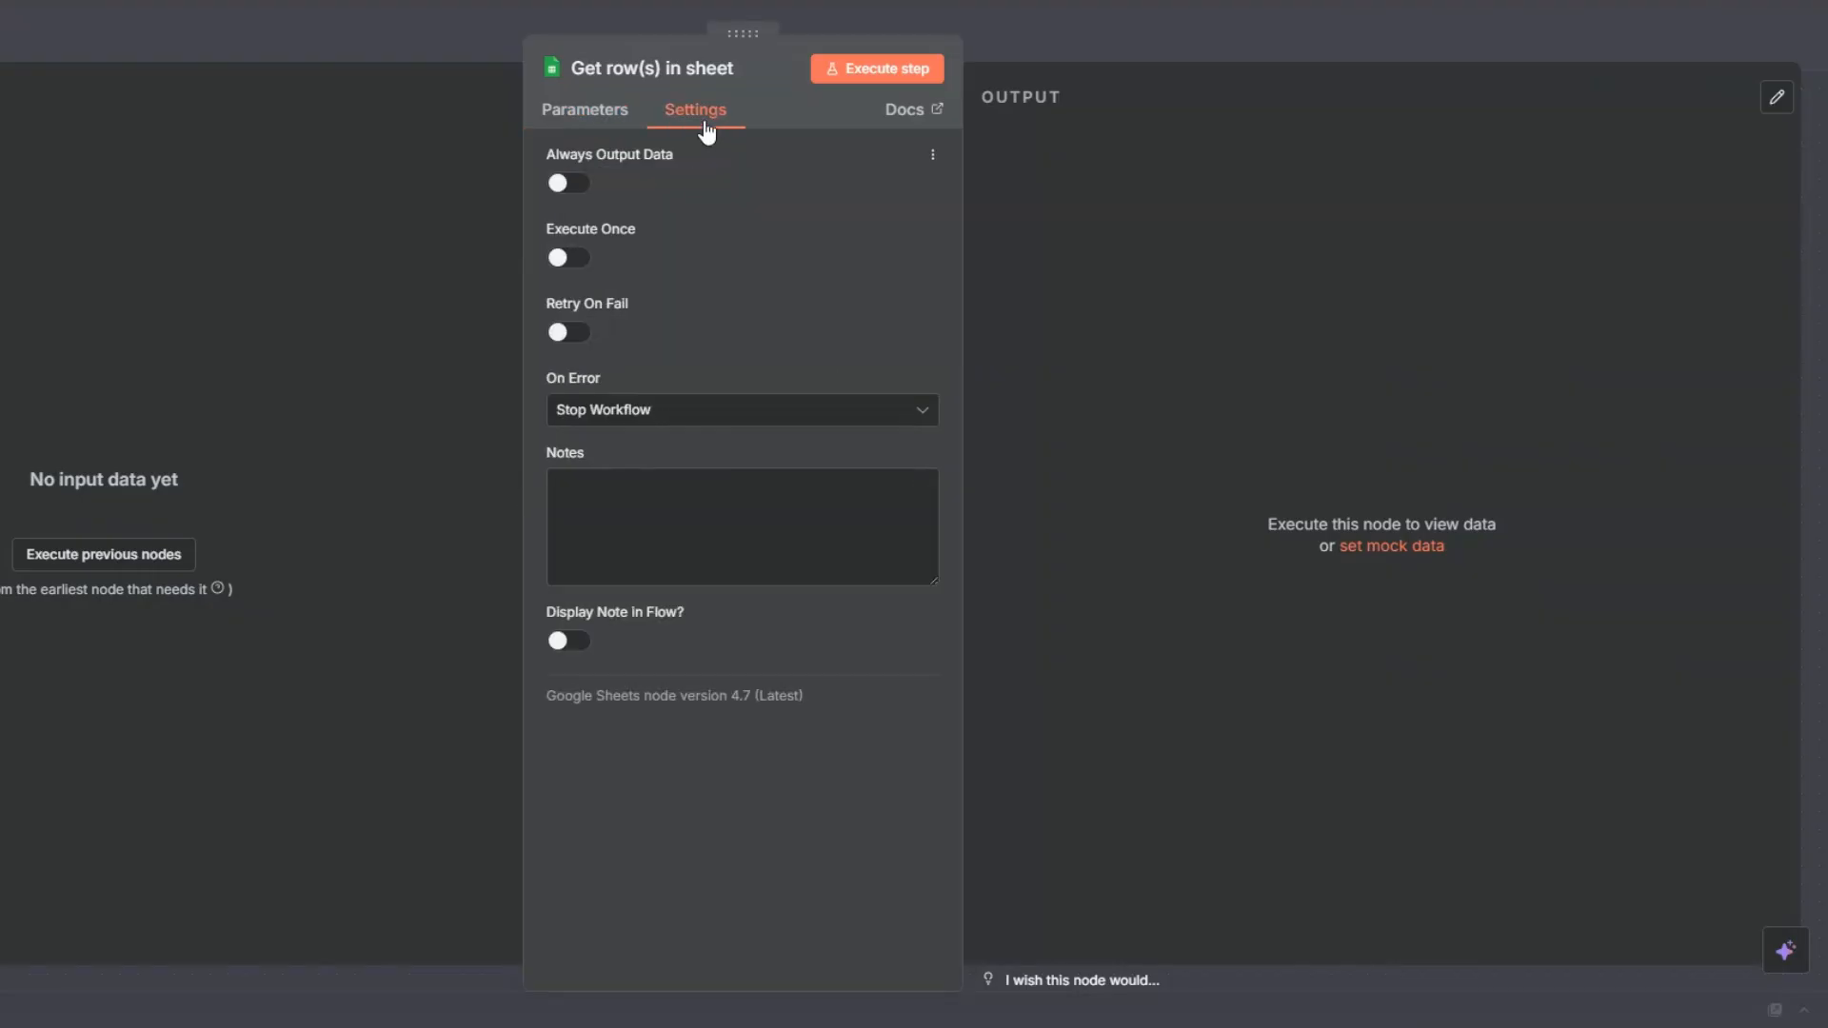
left_click(598, 114)
left_click(630, 191)
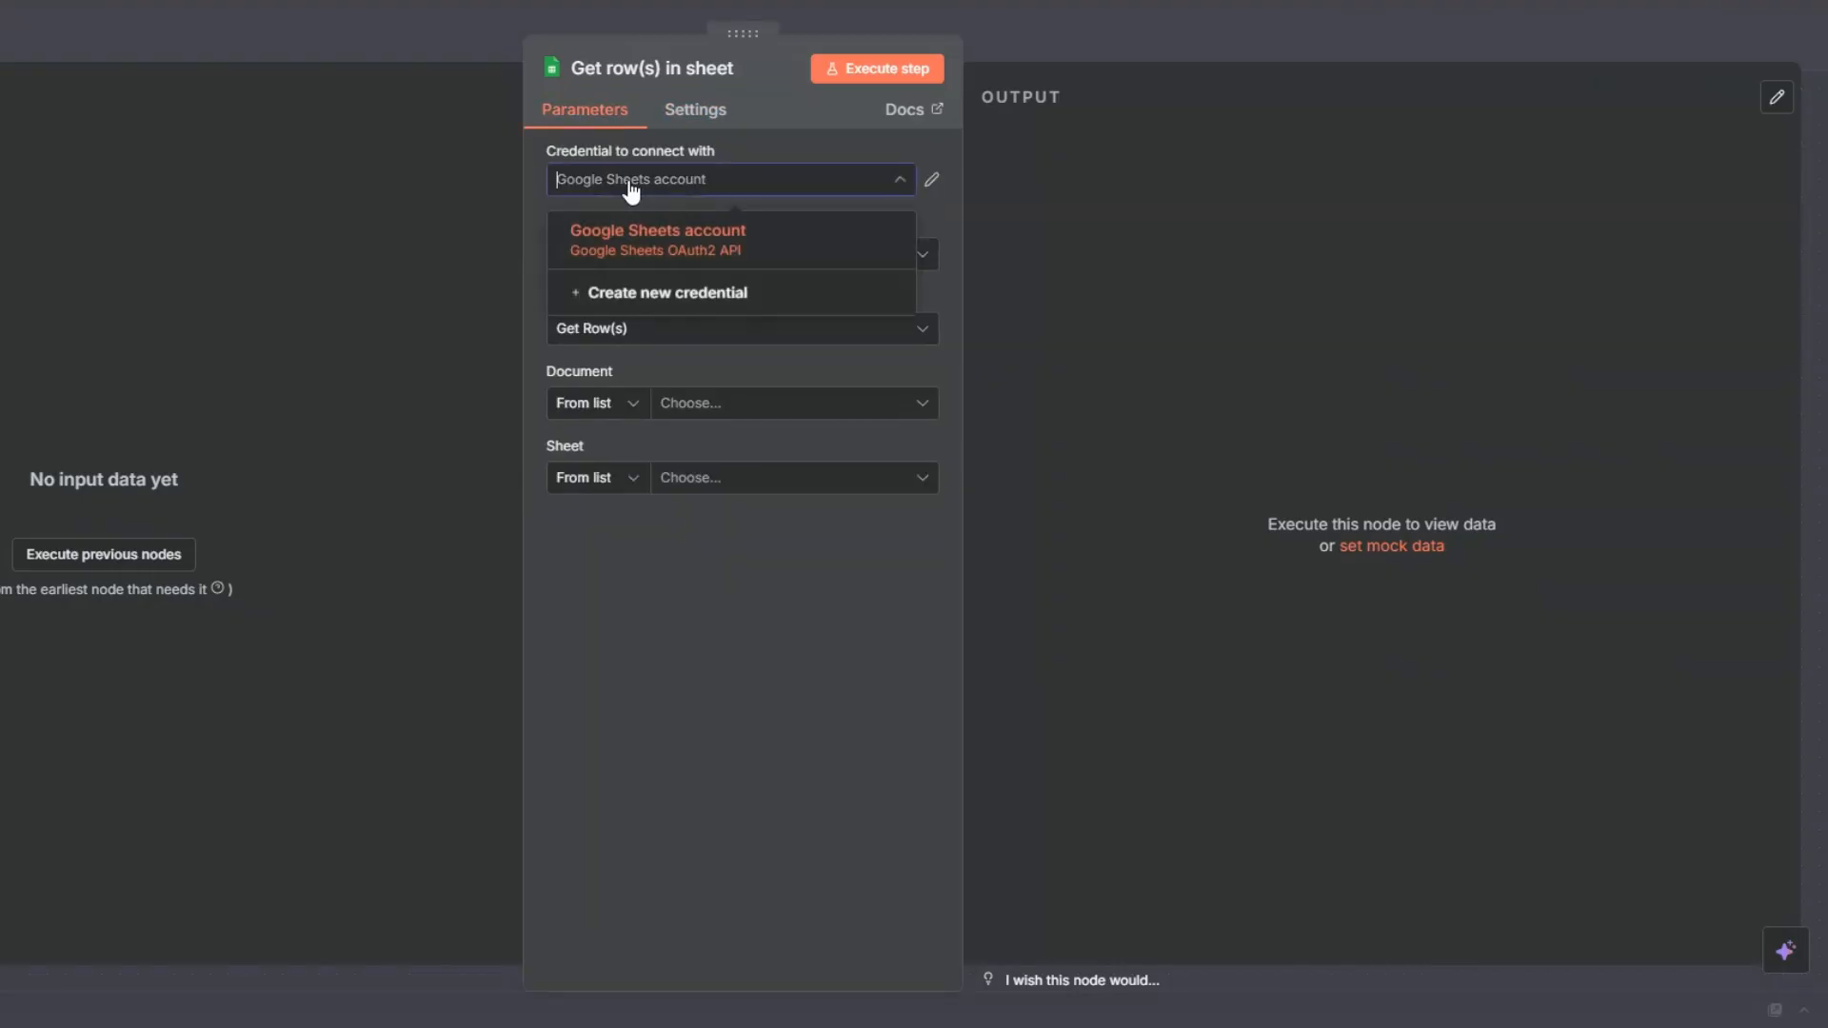
left_click(630, 290)
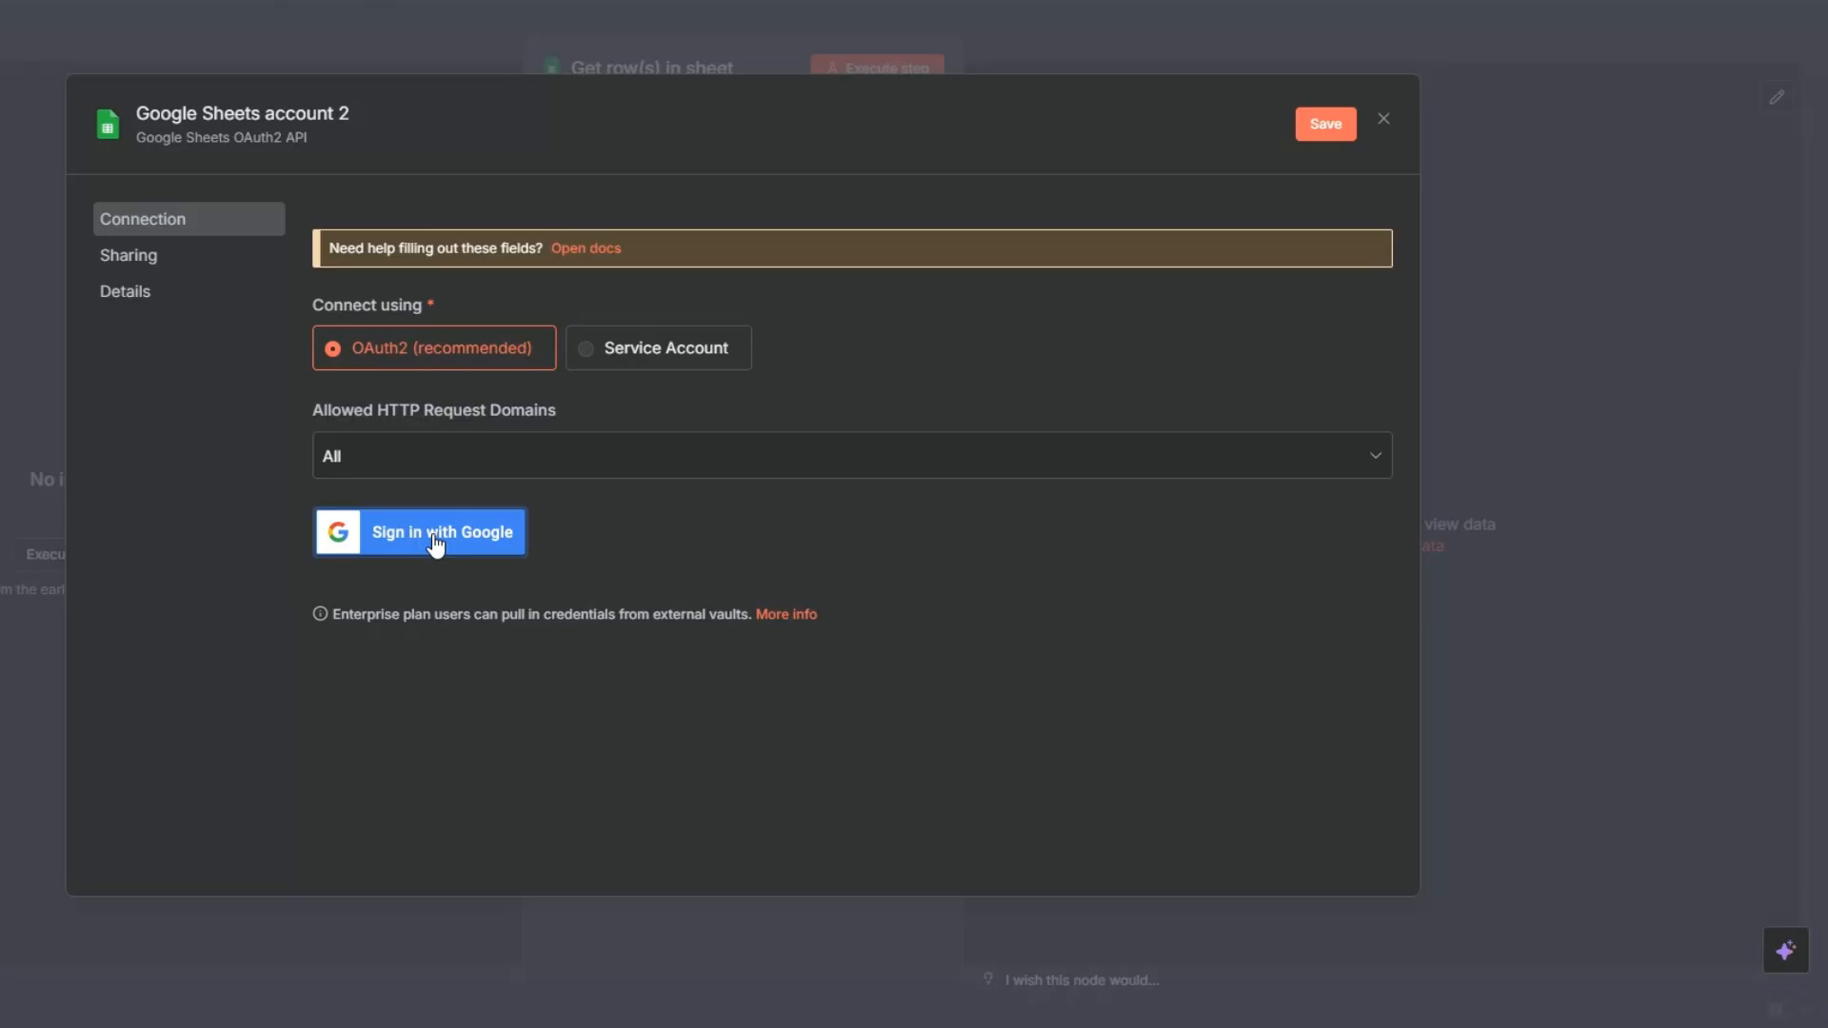
left_click(1384, 120)
left_click(795, 554)
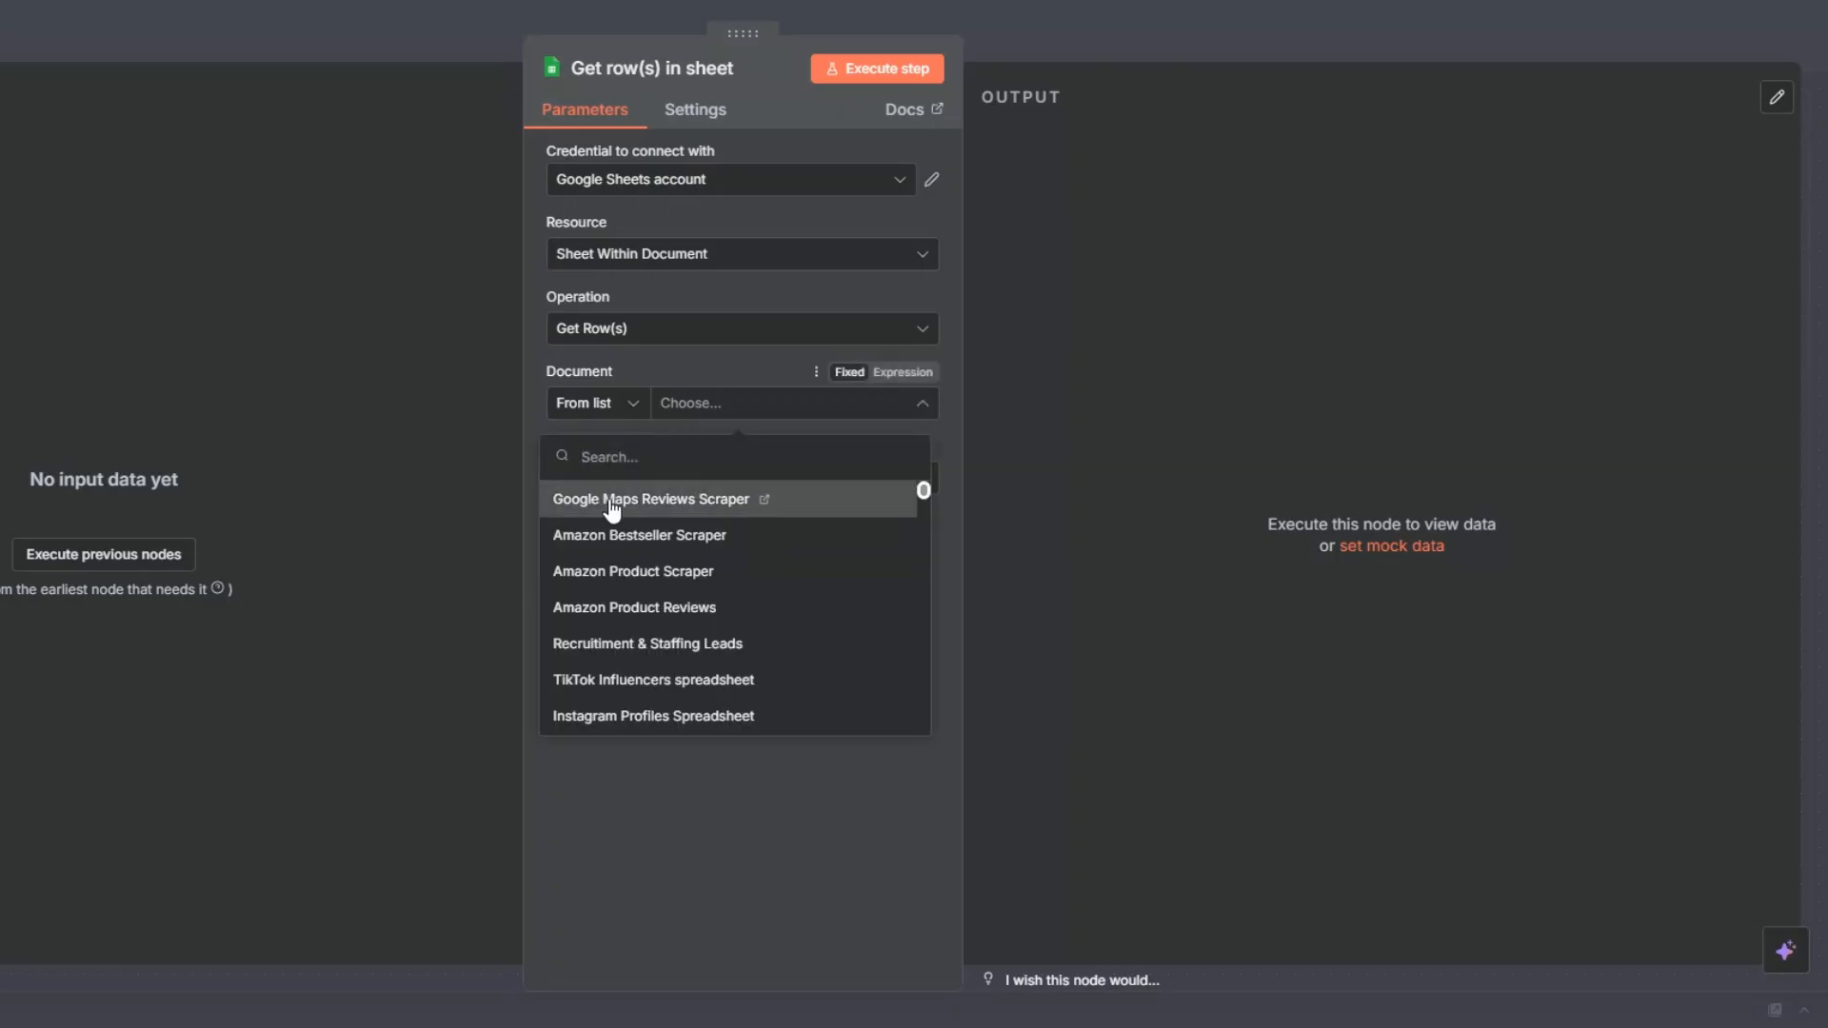
- Set the node to read the Google Maps place URLs sheet of the Google Maps Reviews Scraper document, execute it and return to the canvas
left_click(609, 506)
left_click(694, 480)
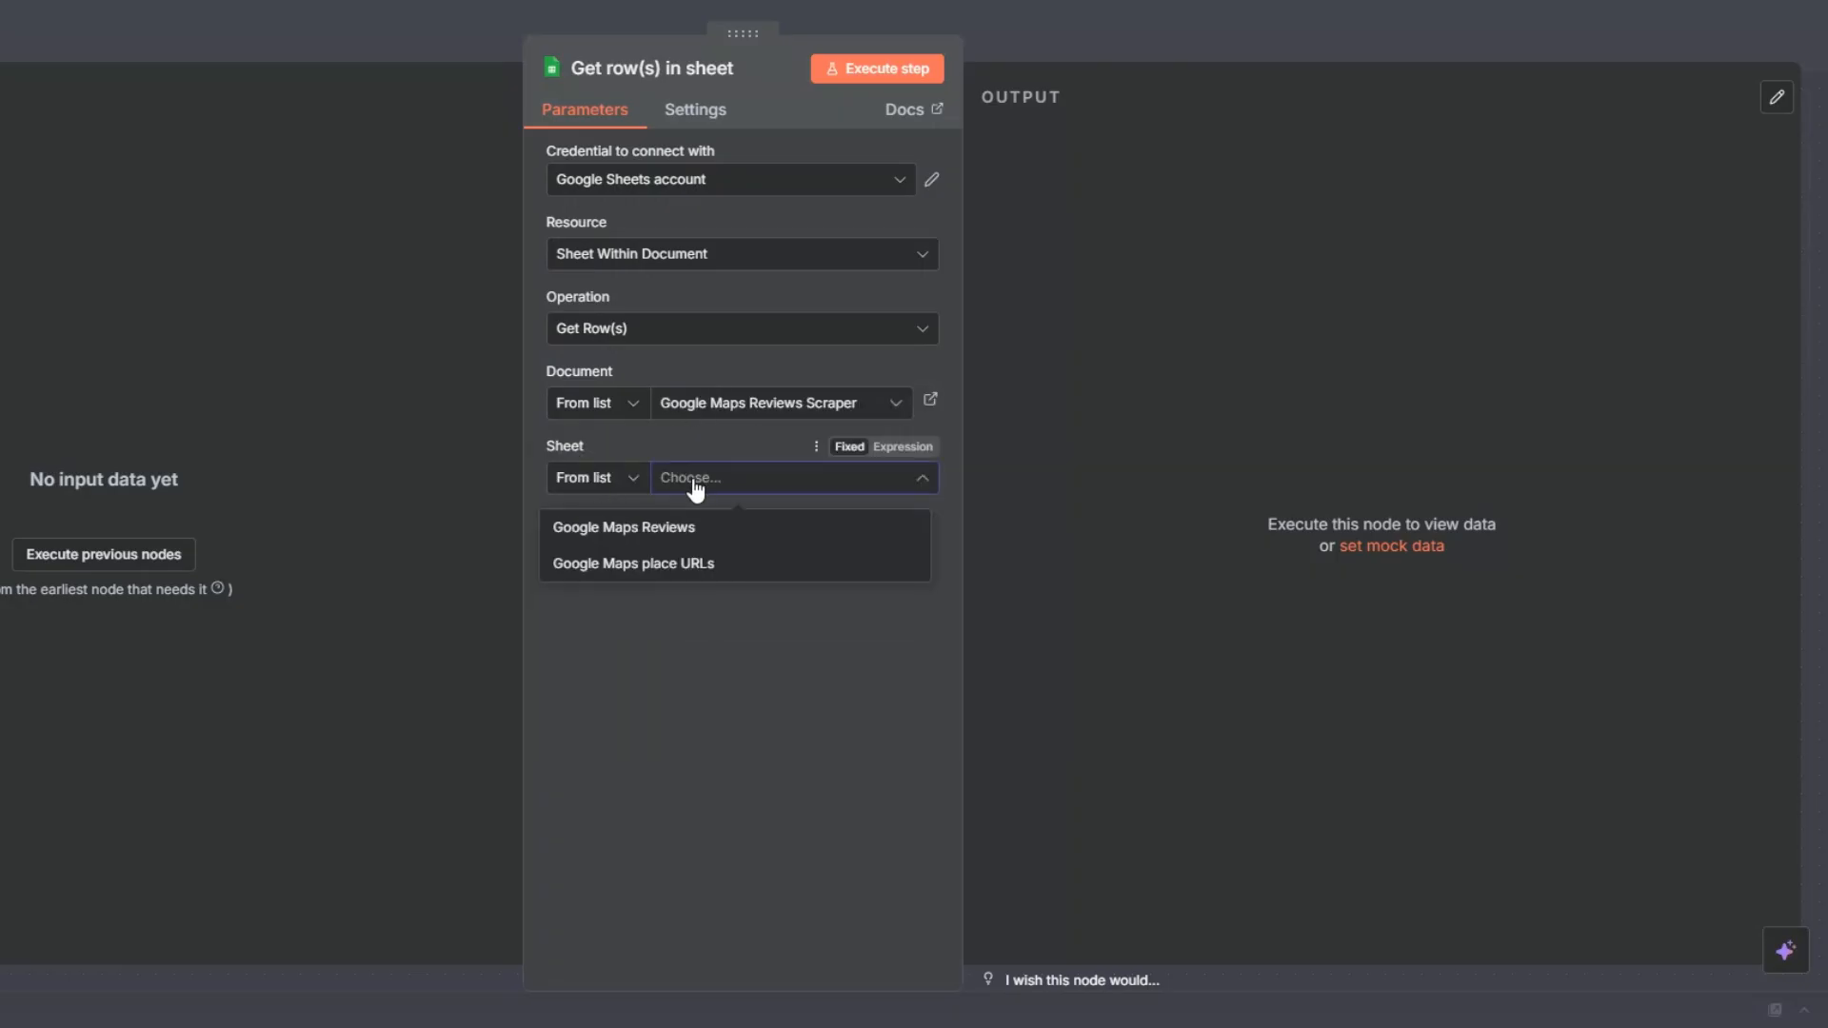
left_click(587, 566)
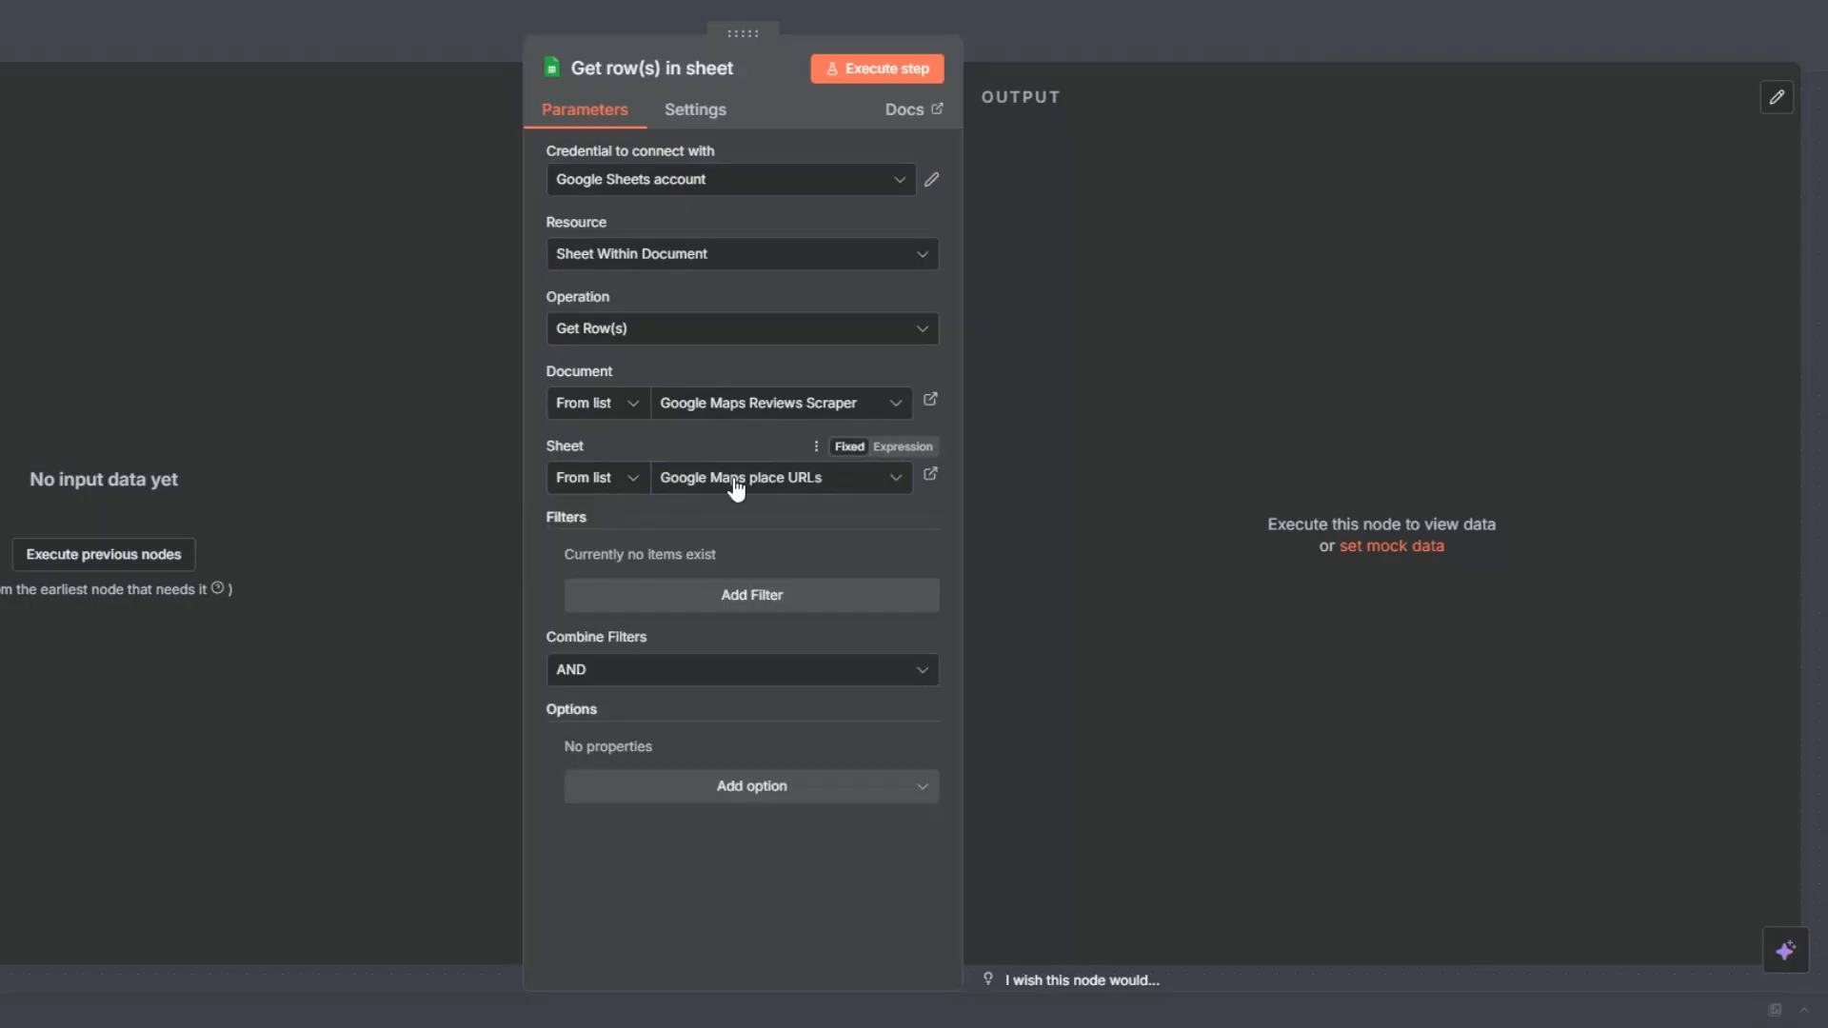
left_click(870, 69)
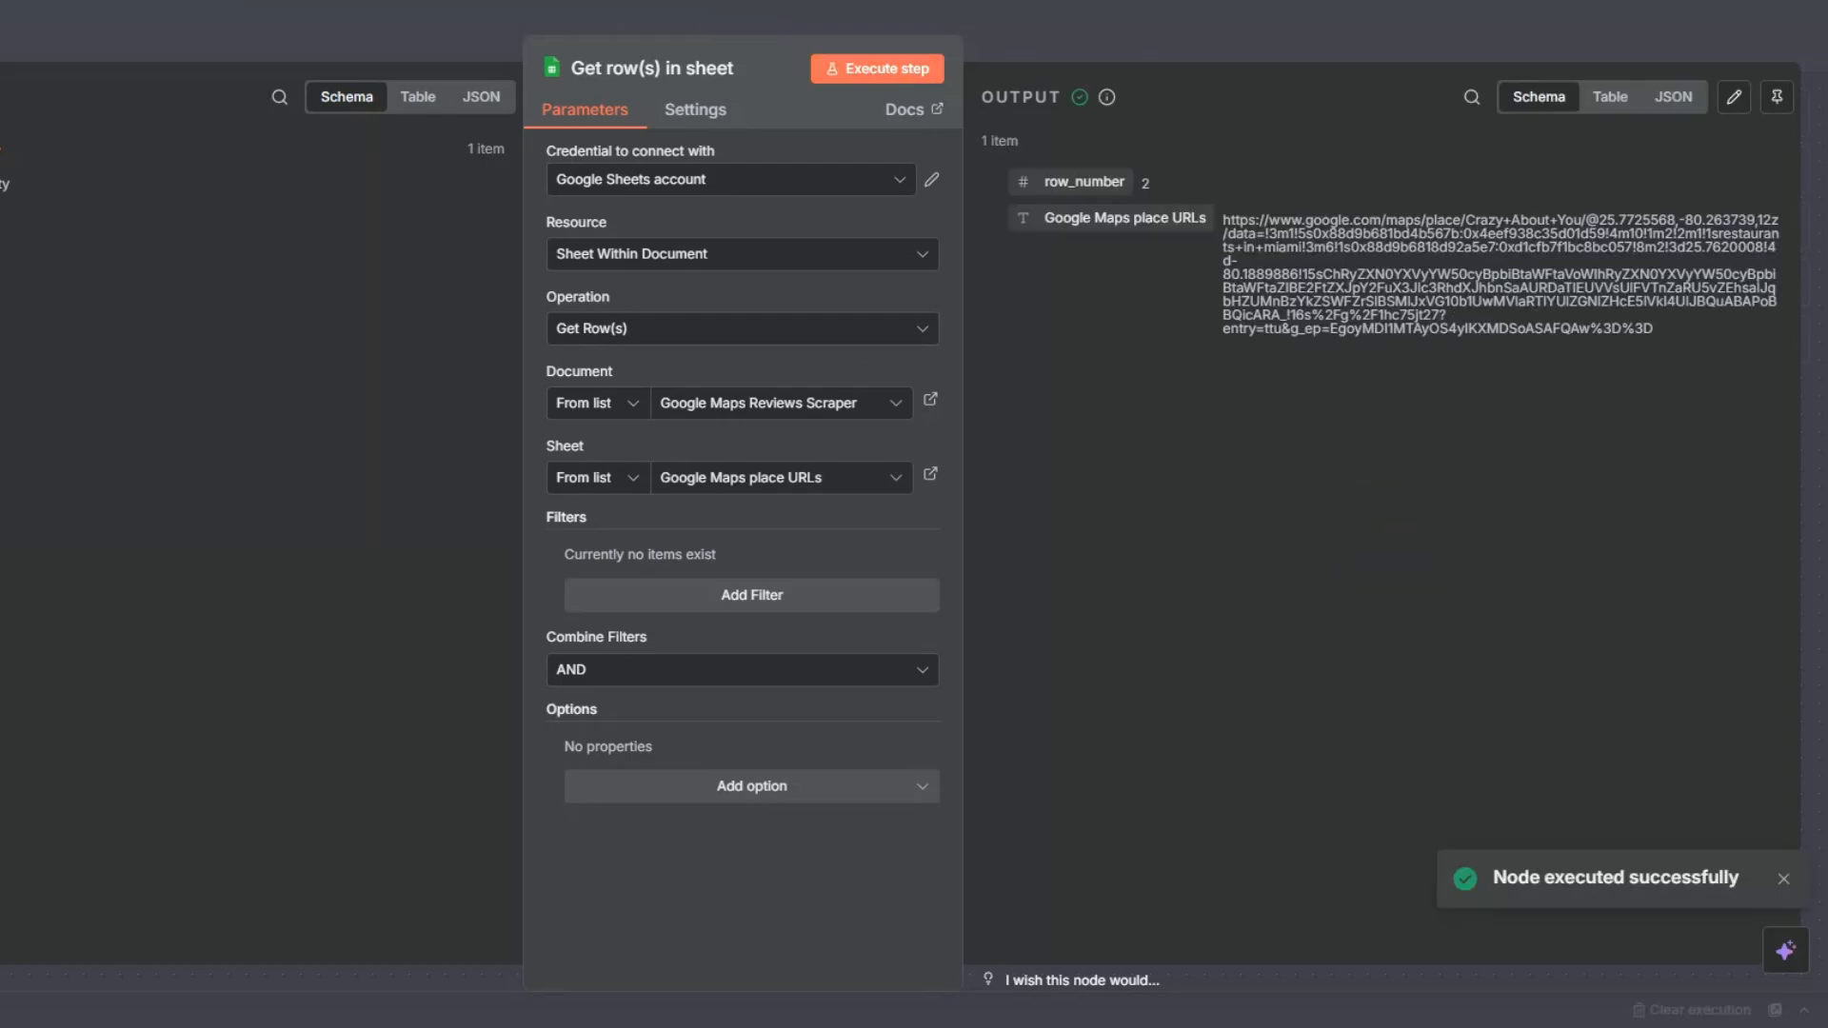
key("Escape")
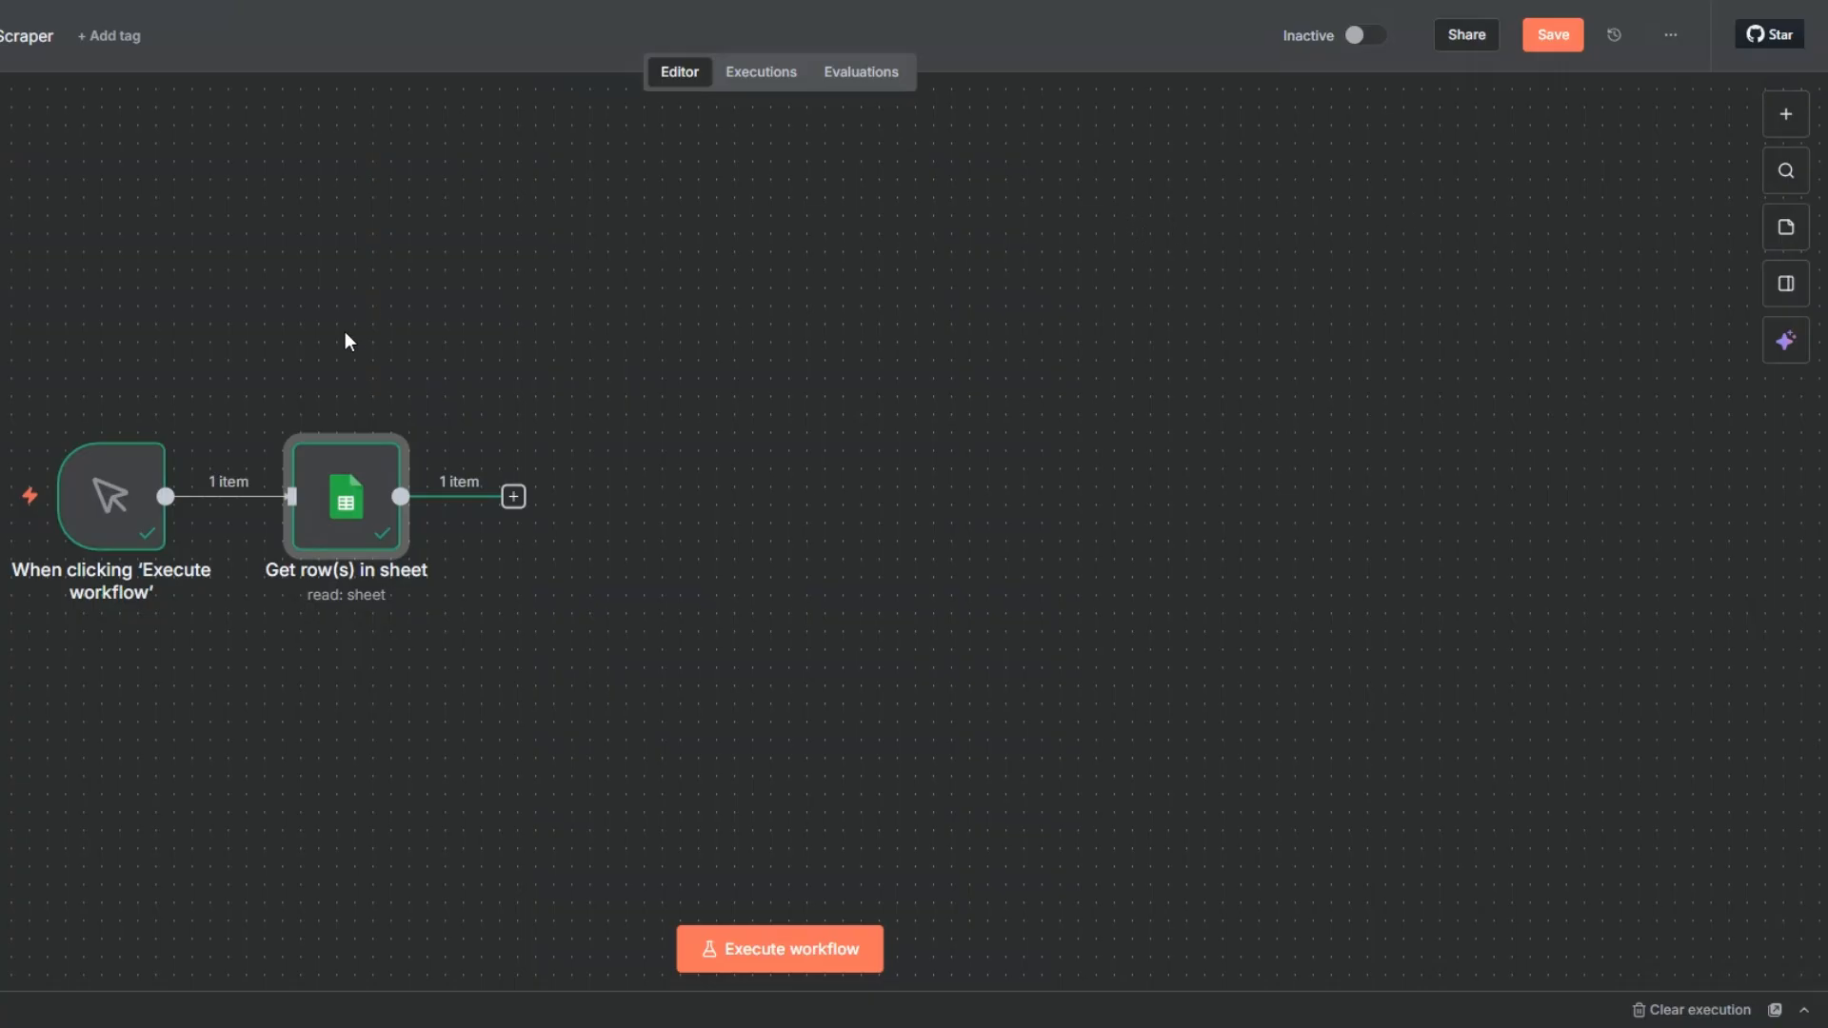
- Rename the Get row(s) in sheet node as Get Google Maps place URLs
key("F2")
left_click(532, 505)
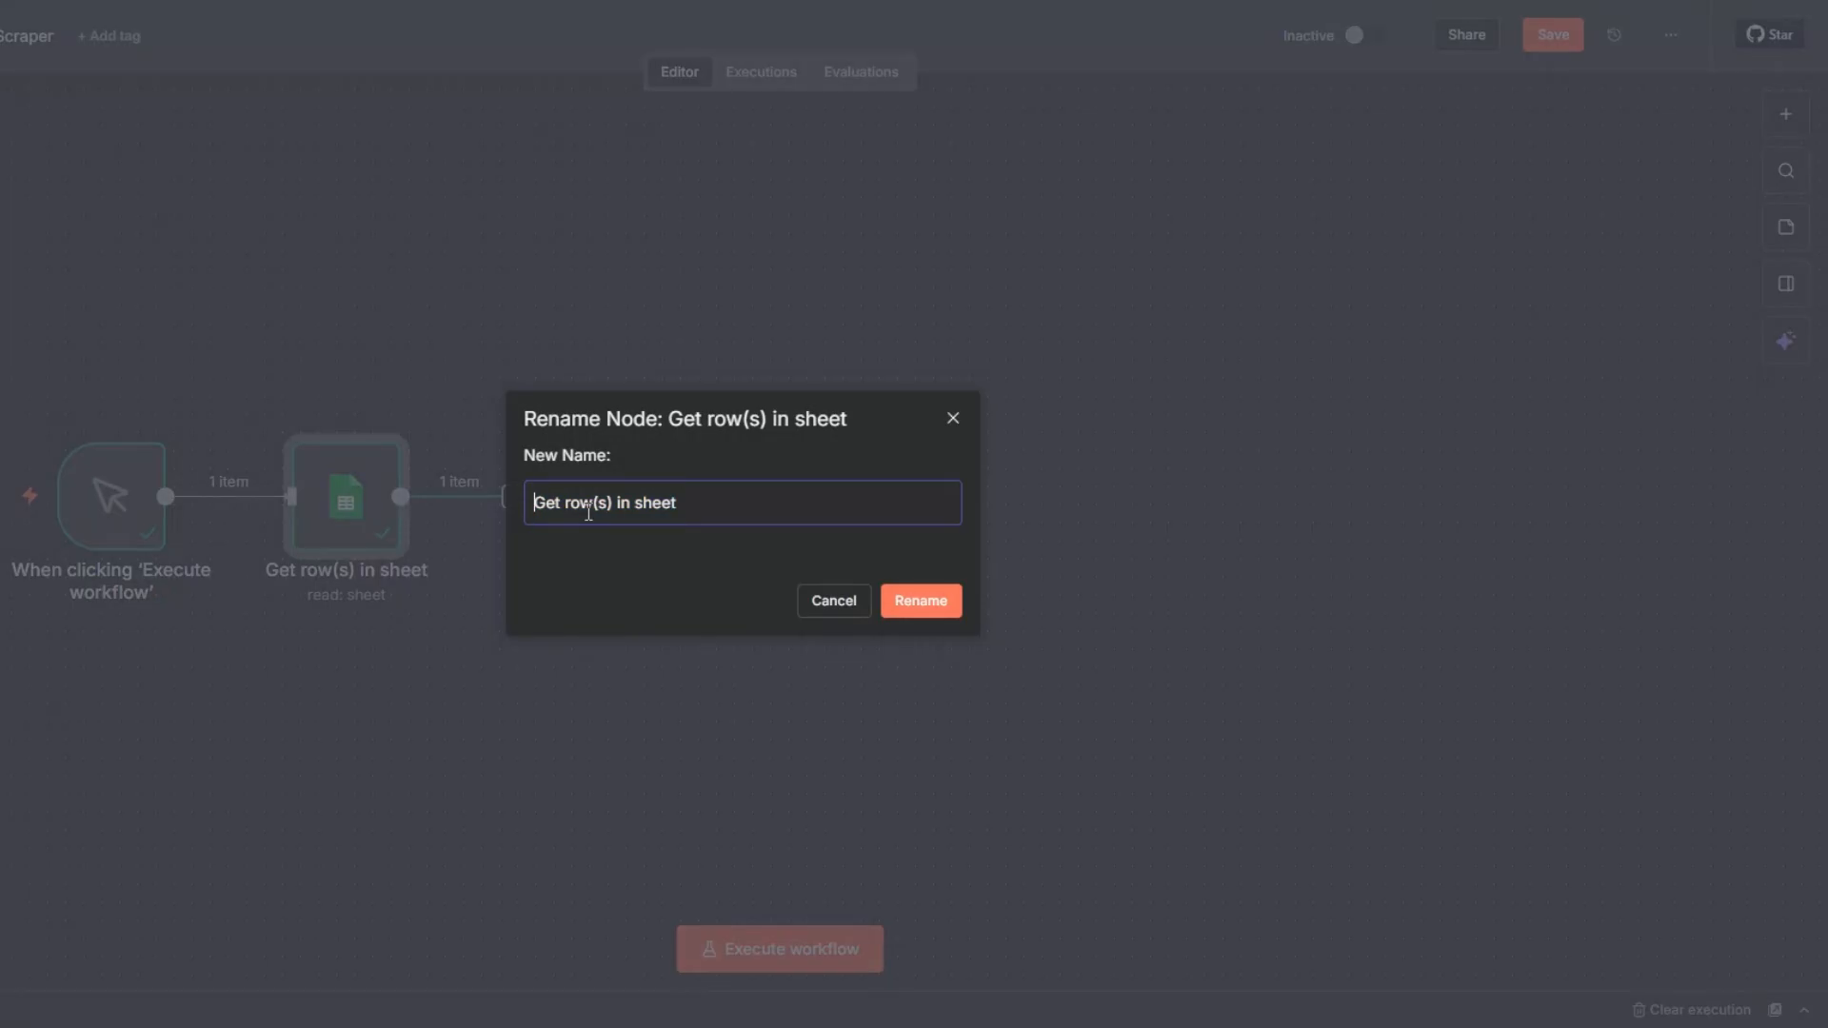
left_click_drag(566, 502, 678, 503)
type("Google Maps place URLs")
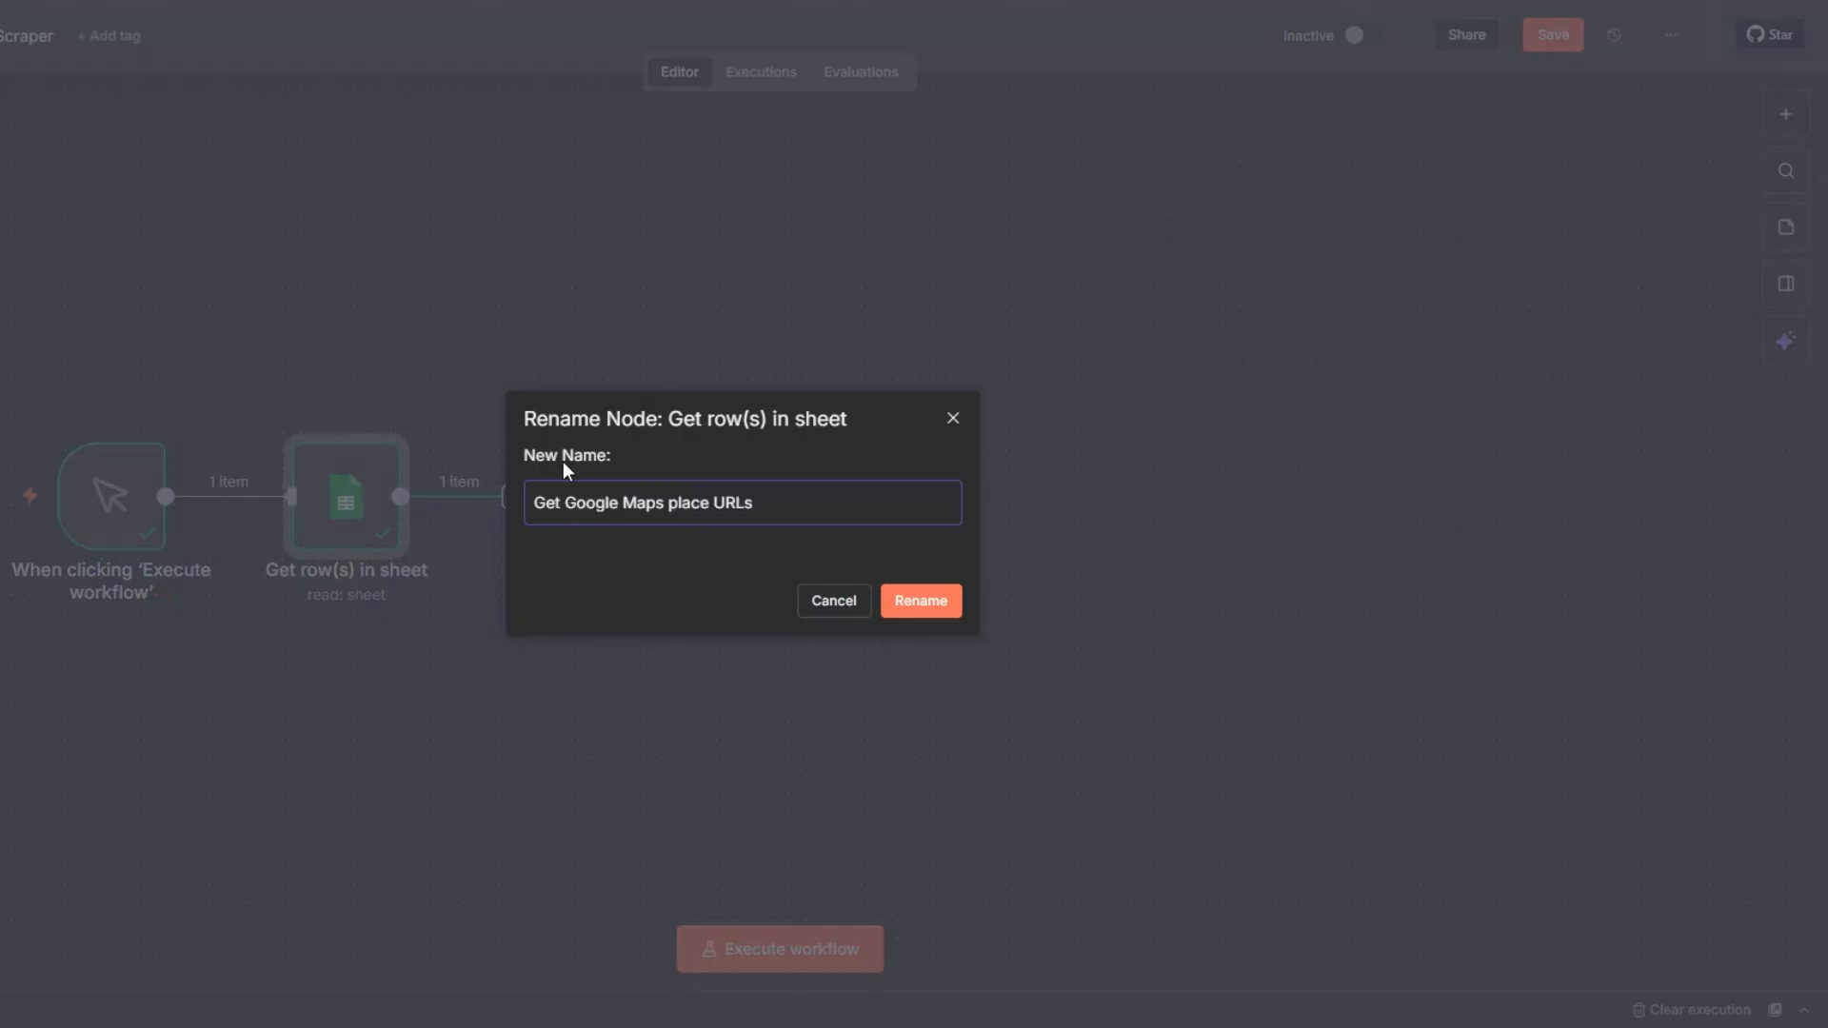
left_click(919, 601)
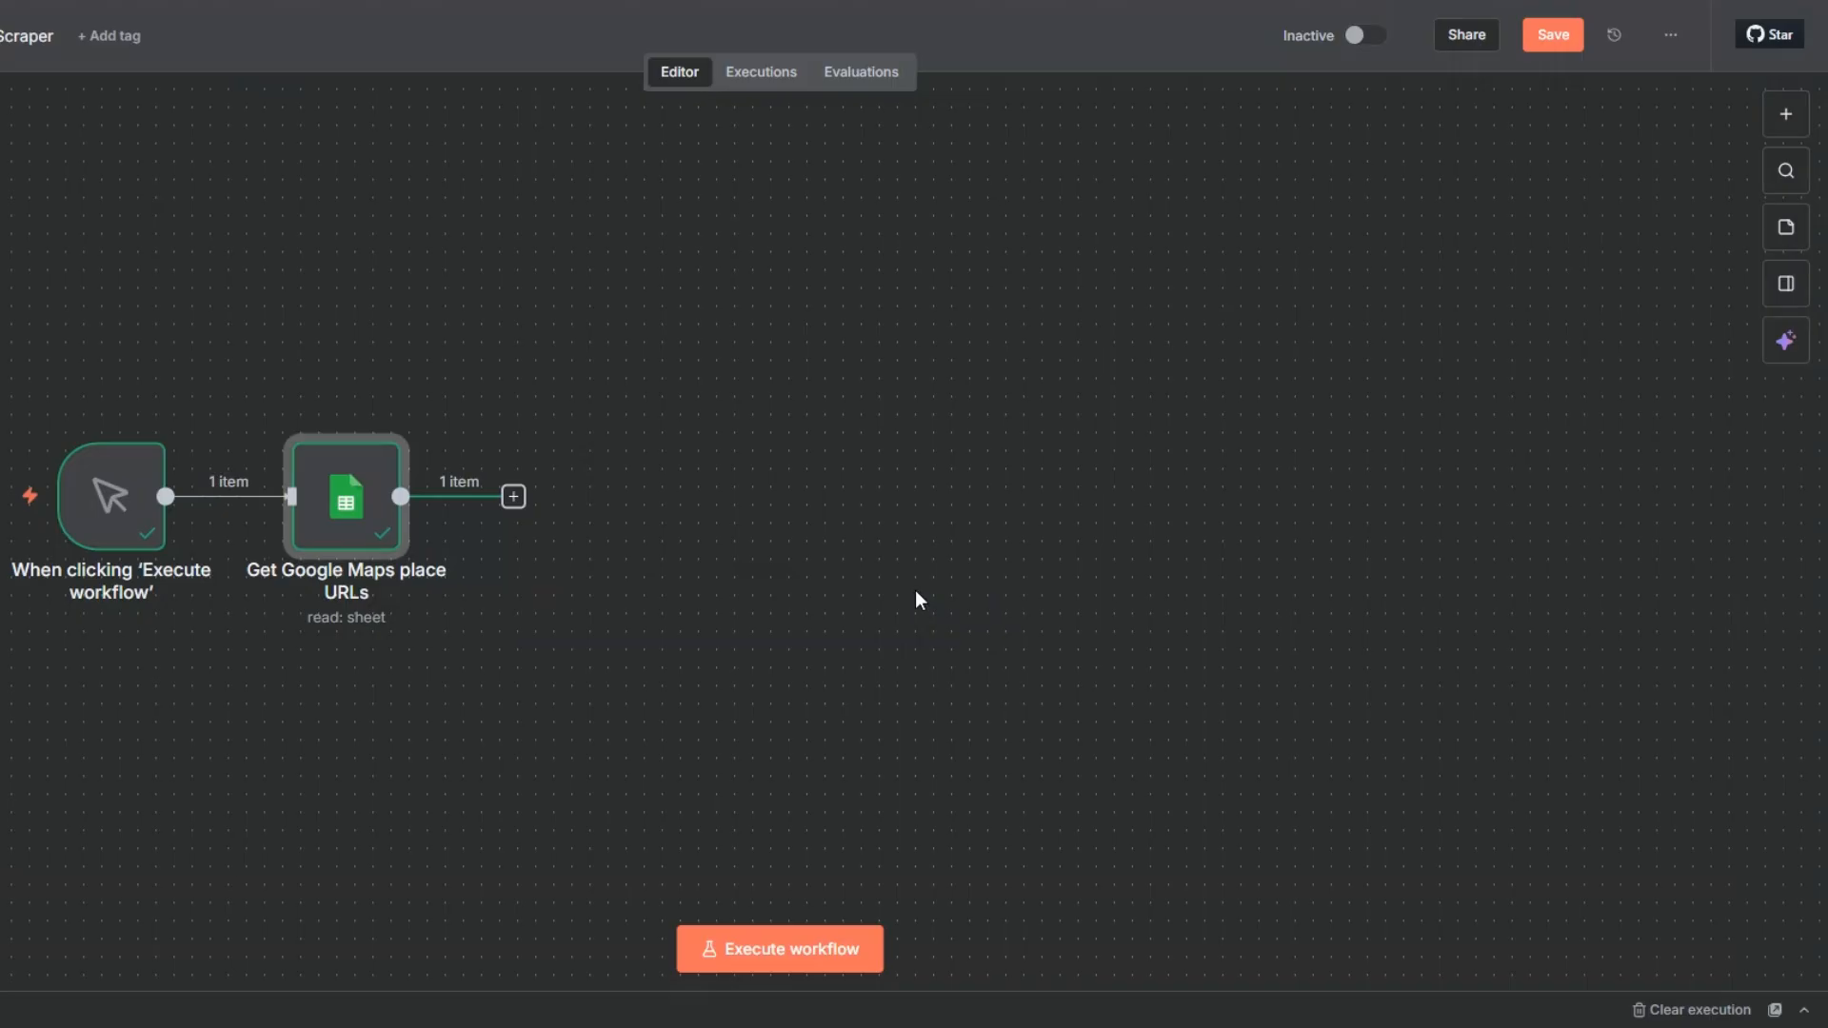
- Add an Apify Run an Actor node after the Get Google Maps place URLs node
left_click(513, 496)
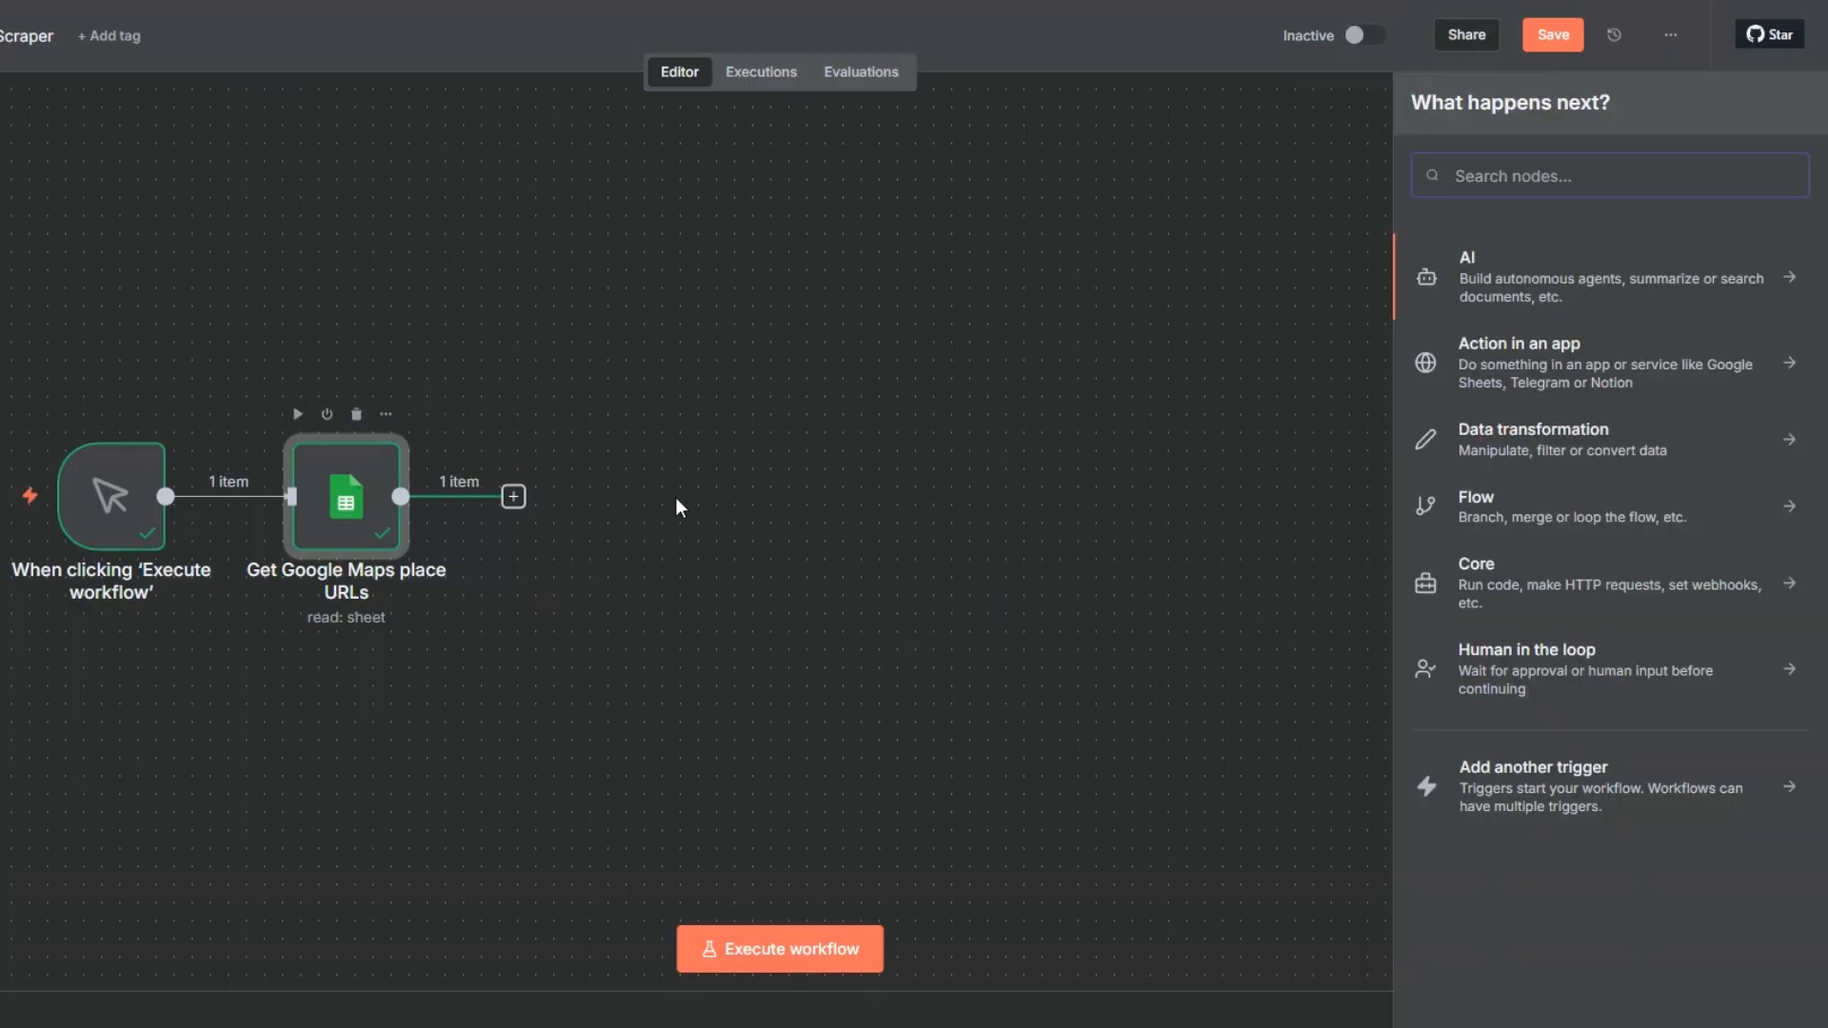
left_click(513, 497)
left_click(515, 499)
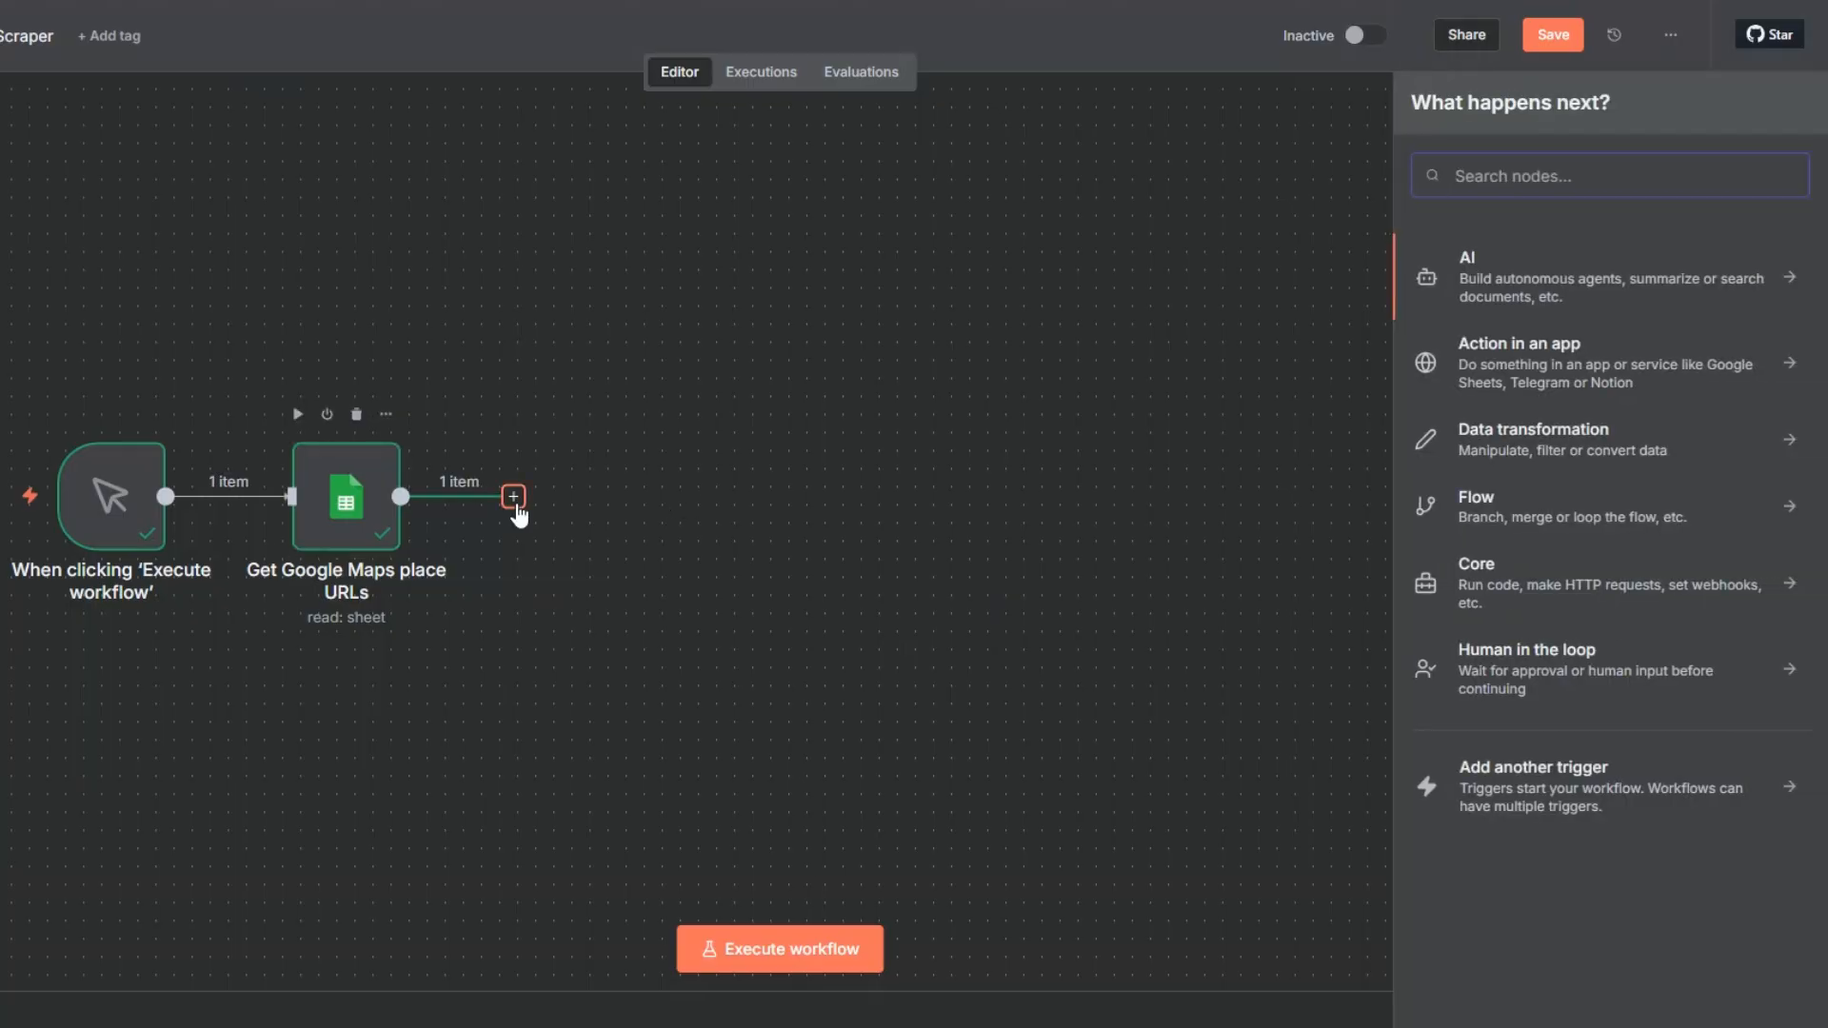
type("ap")
left_click(1479, 255)
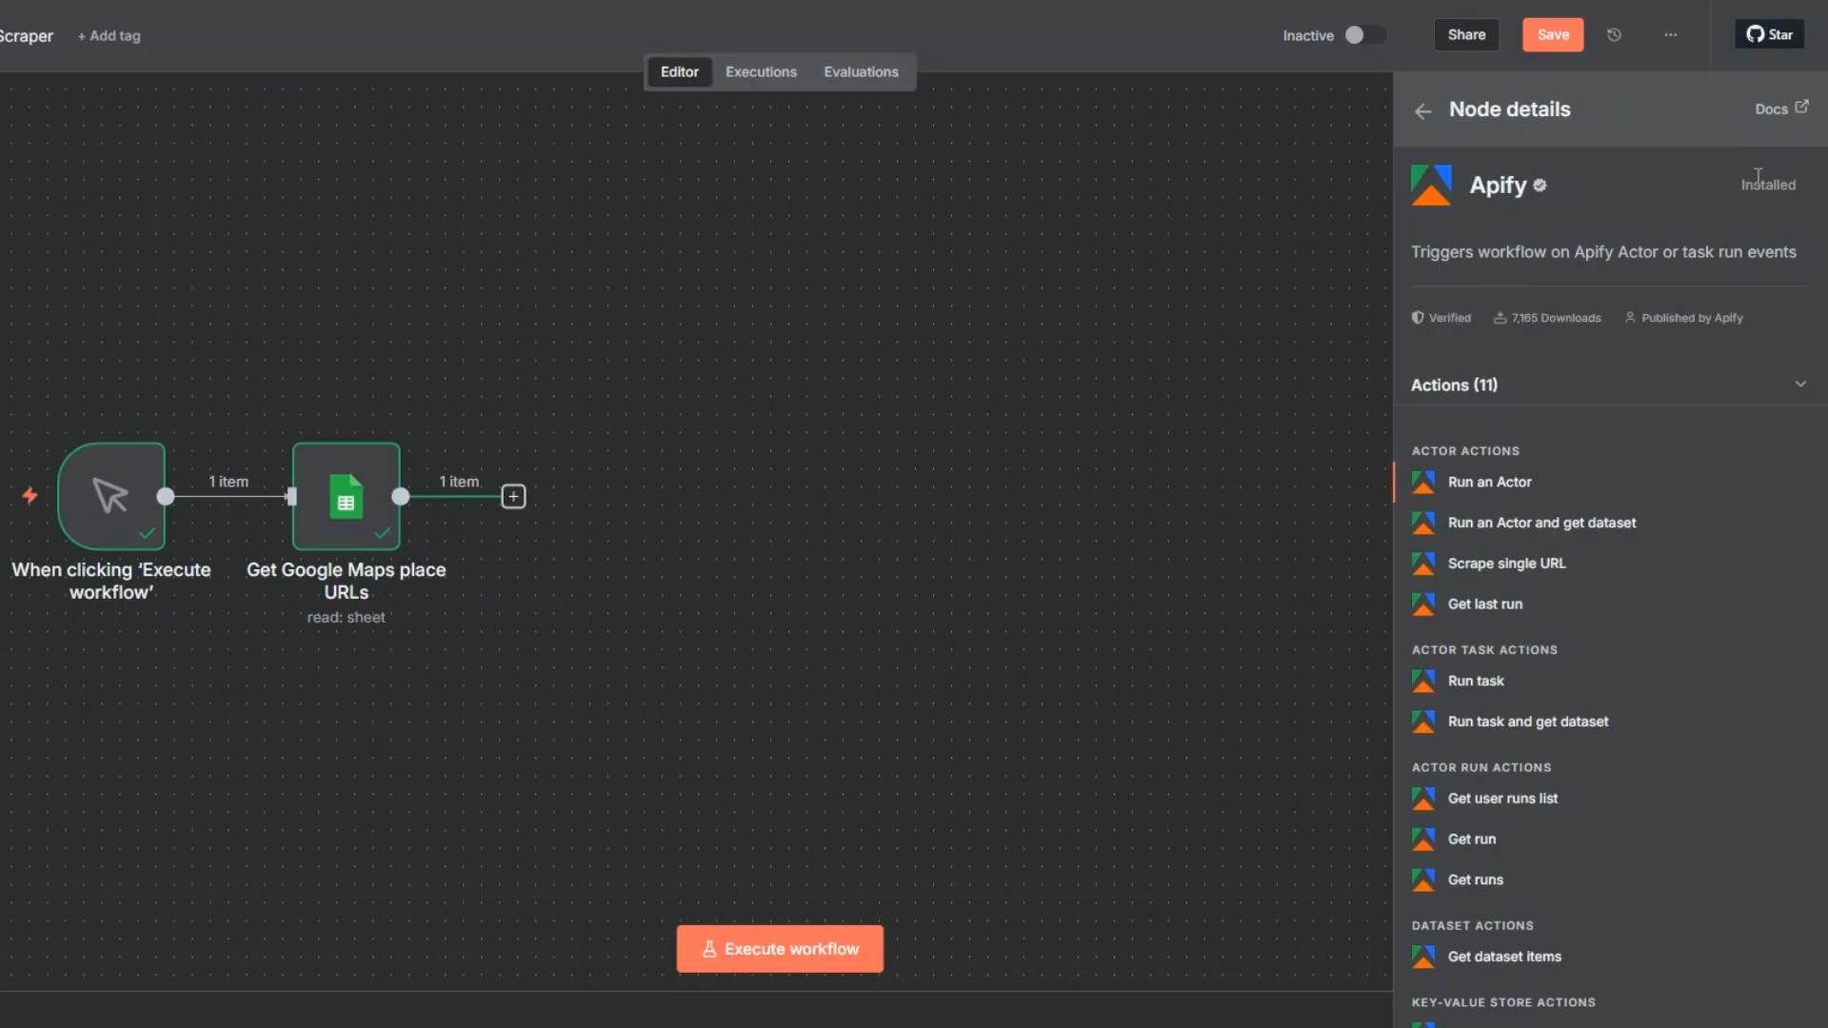
left_click(1485, 481)
left_click(755, 184)
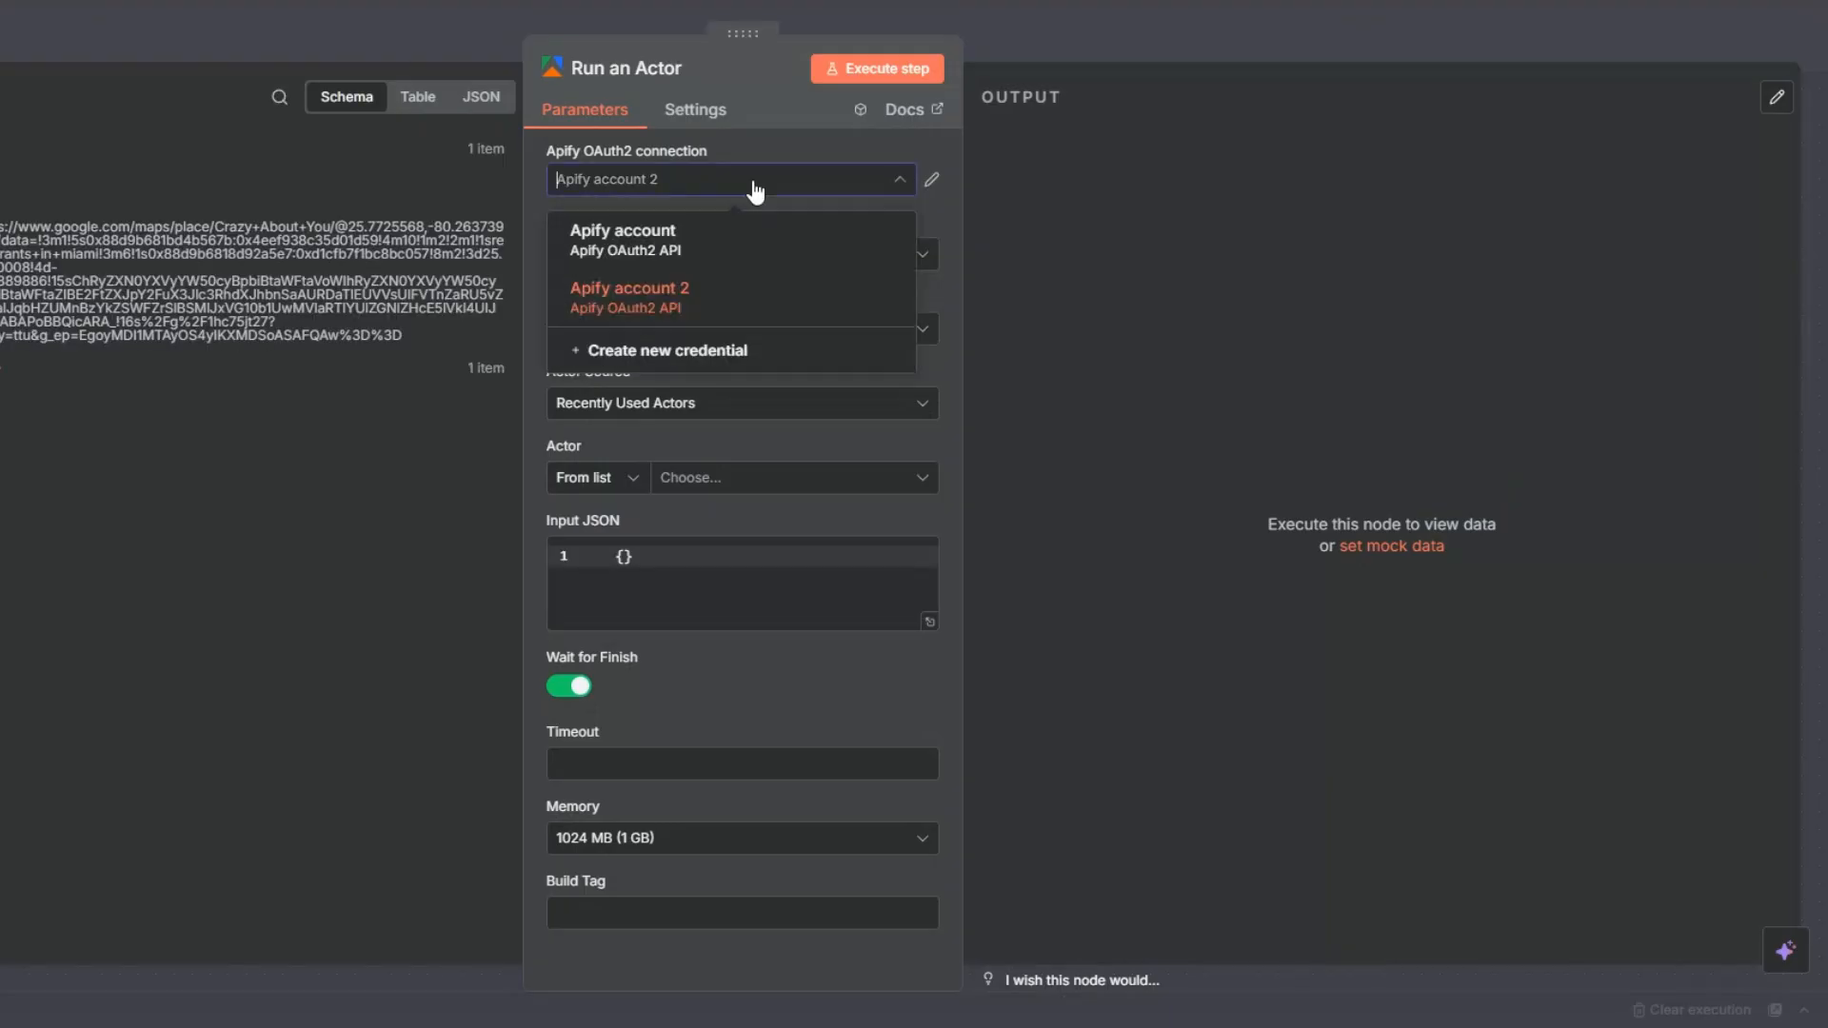
left_click(733, 355)
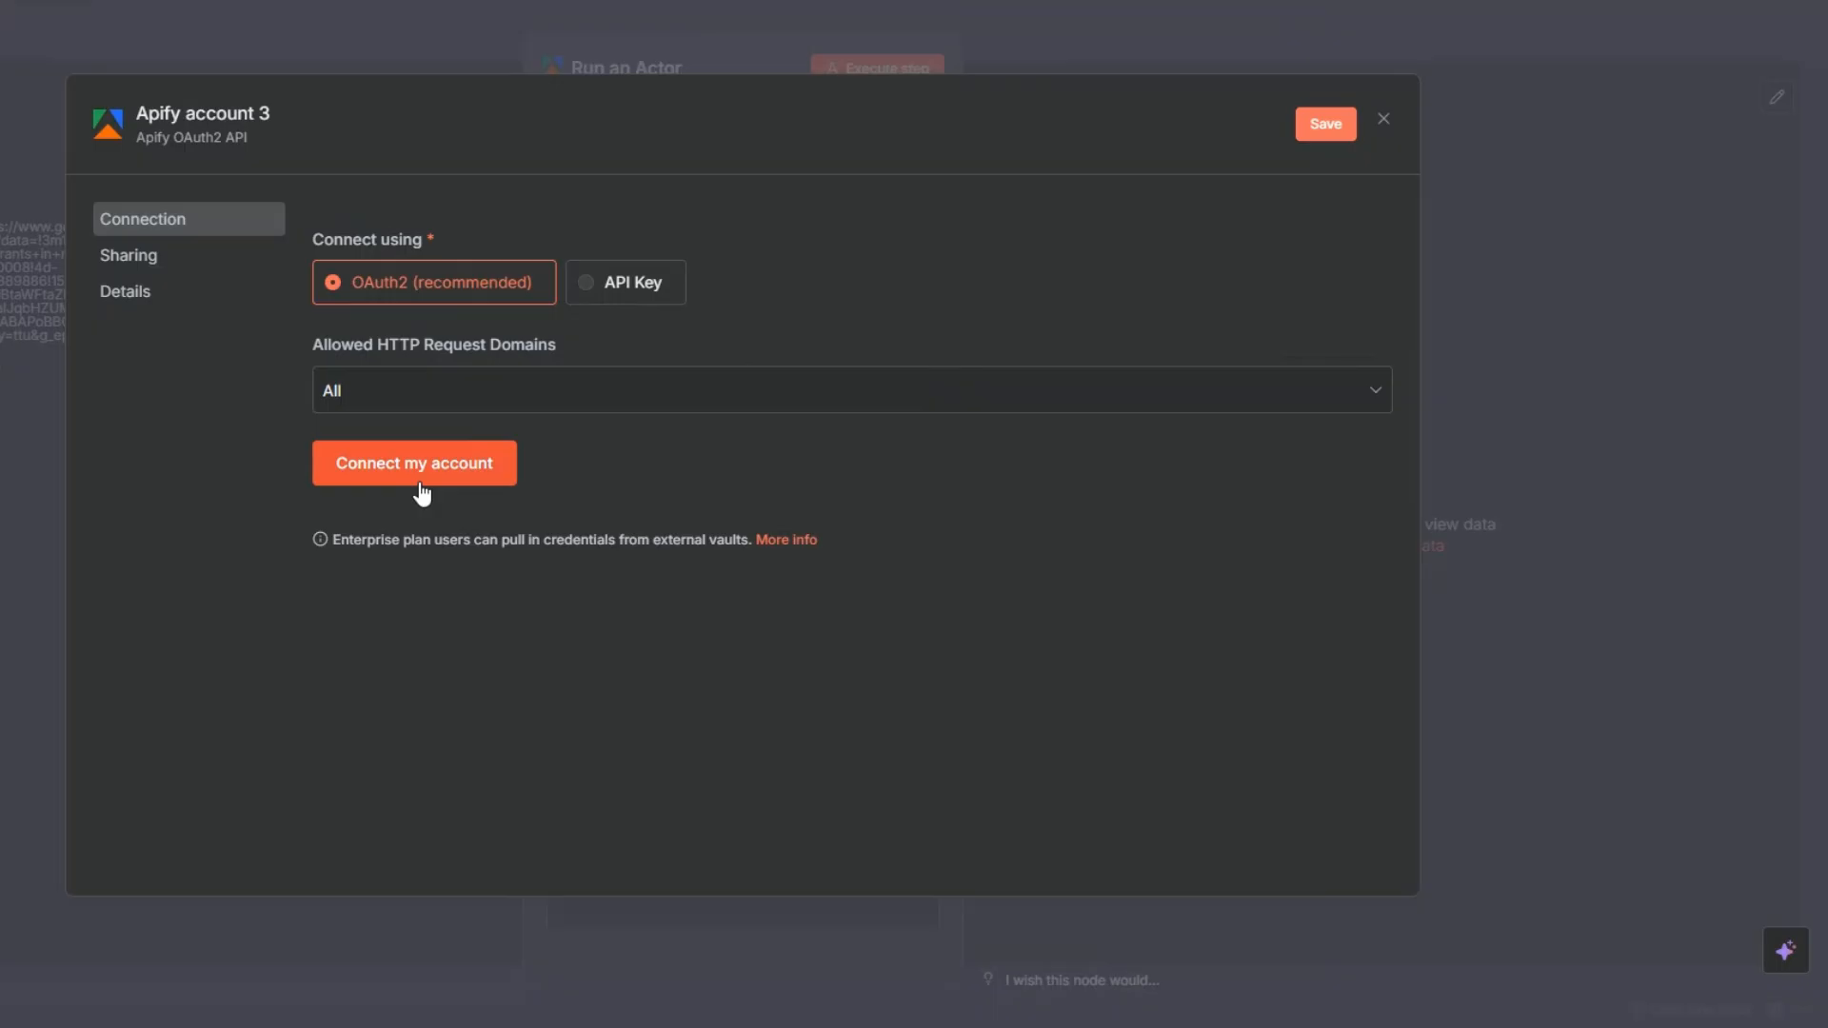
left_click(1386, 124)
left_click(805, 562)
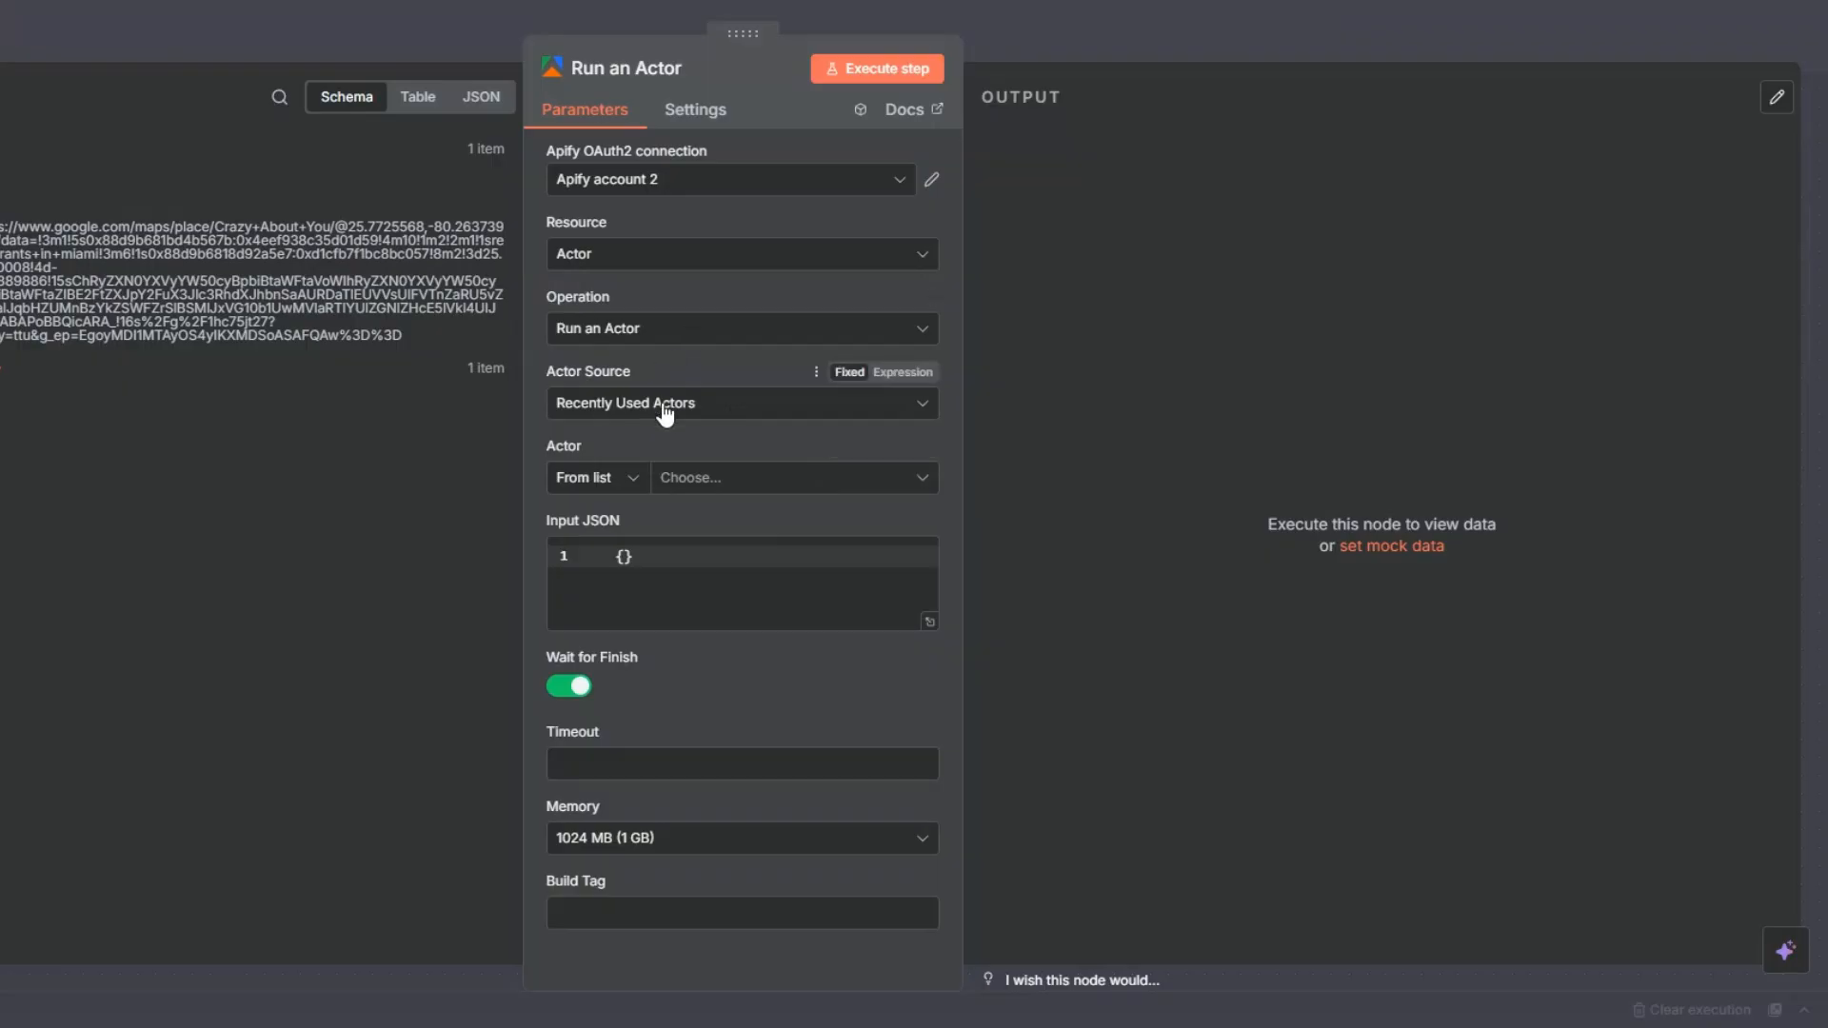
- Choose Google Maps Reviews Scraper as the actor, and make its input JSON an expression with the default braces cleared
left_click(665, 486)
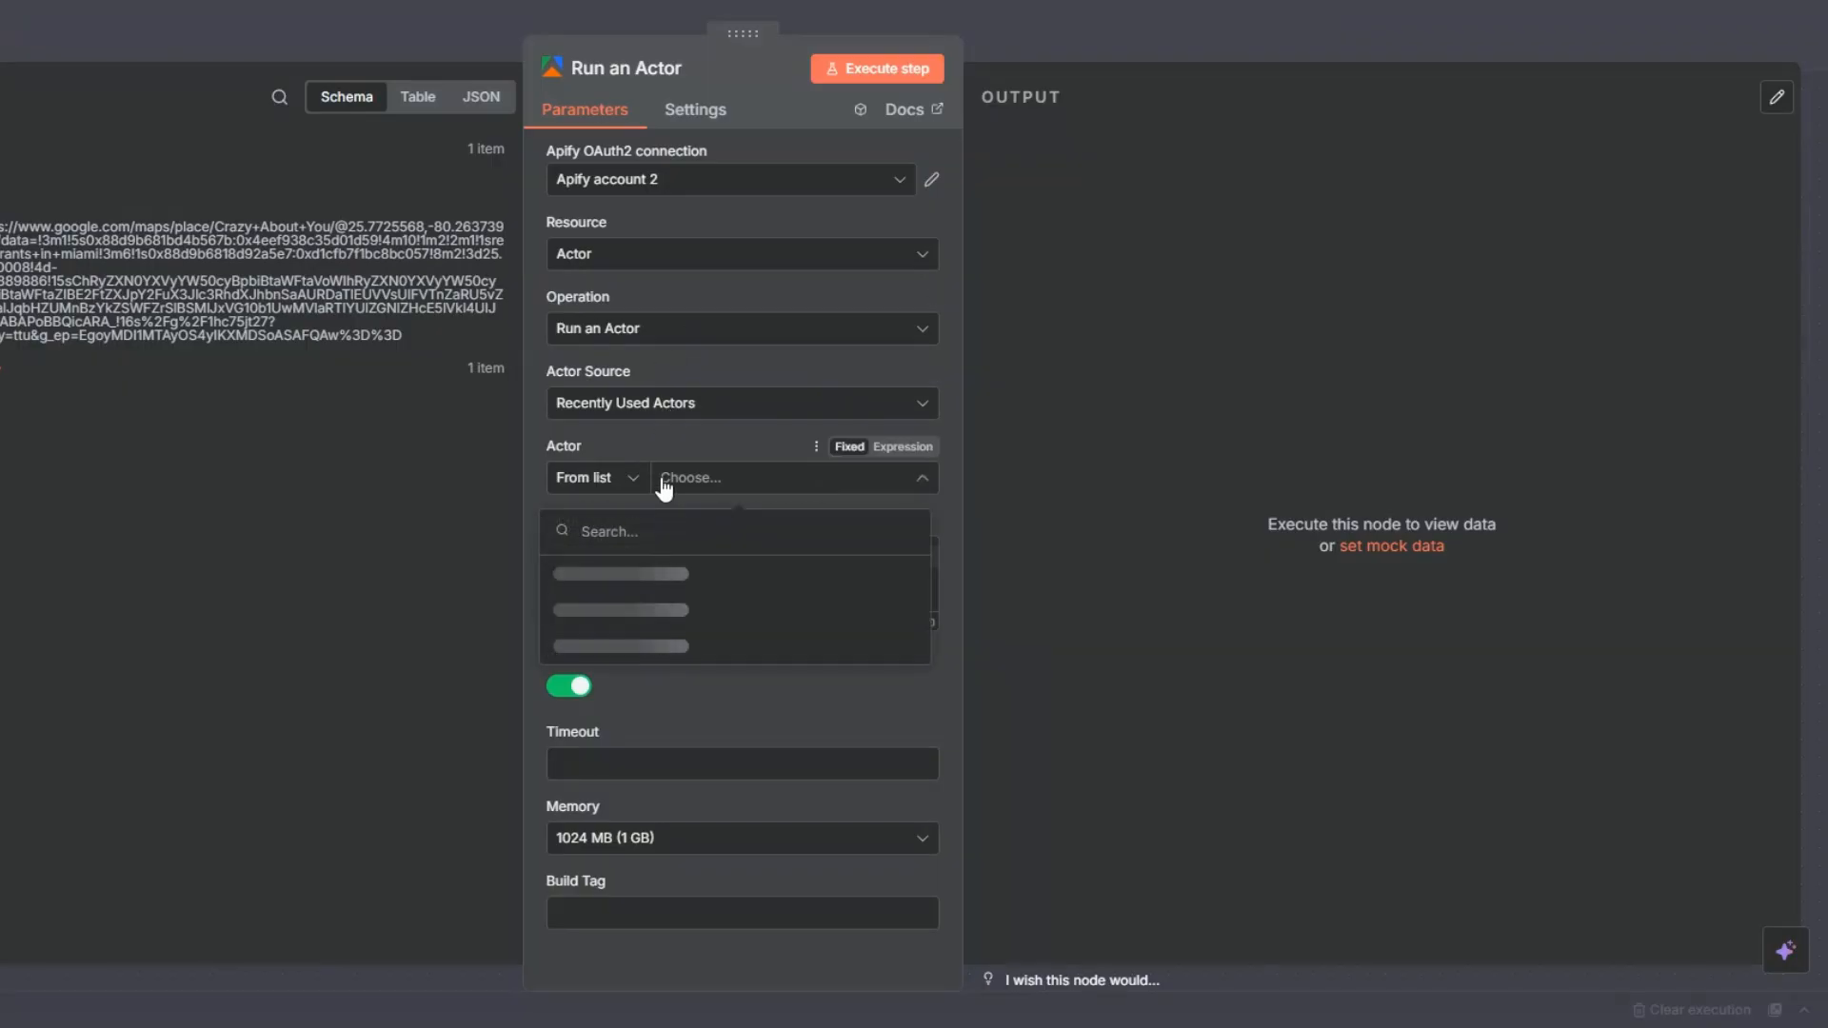
left_click(657, 574)
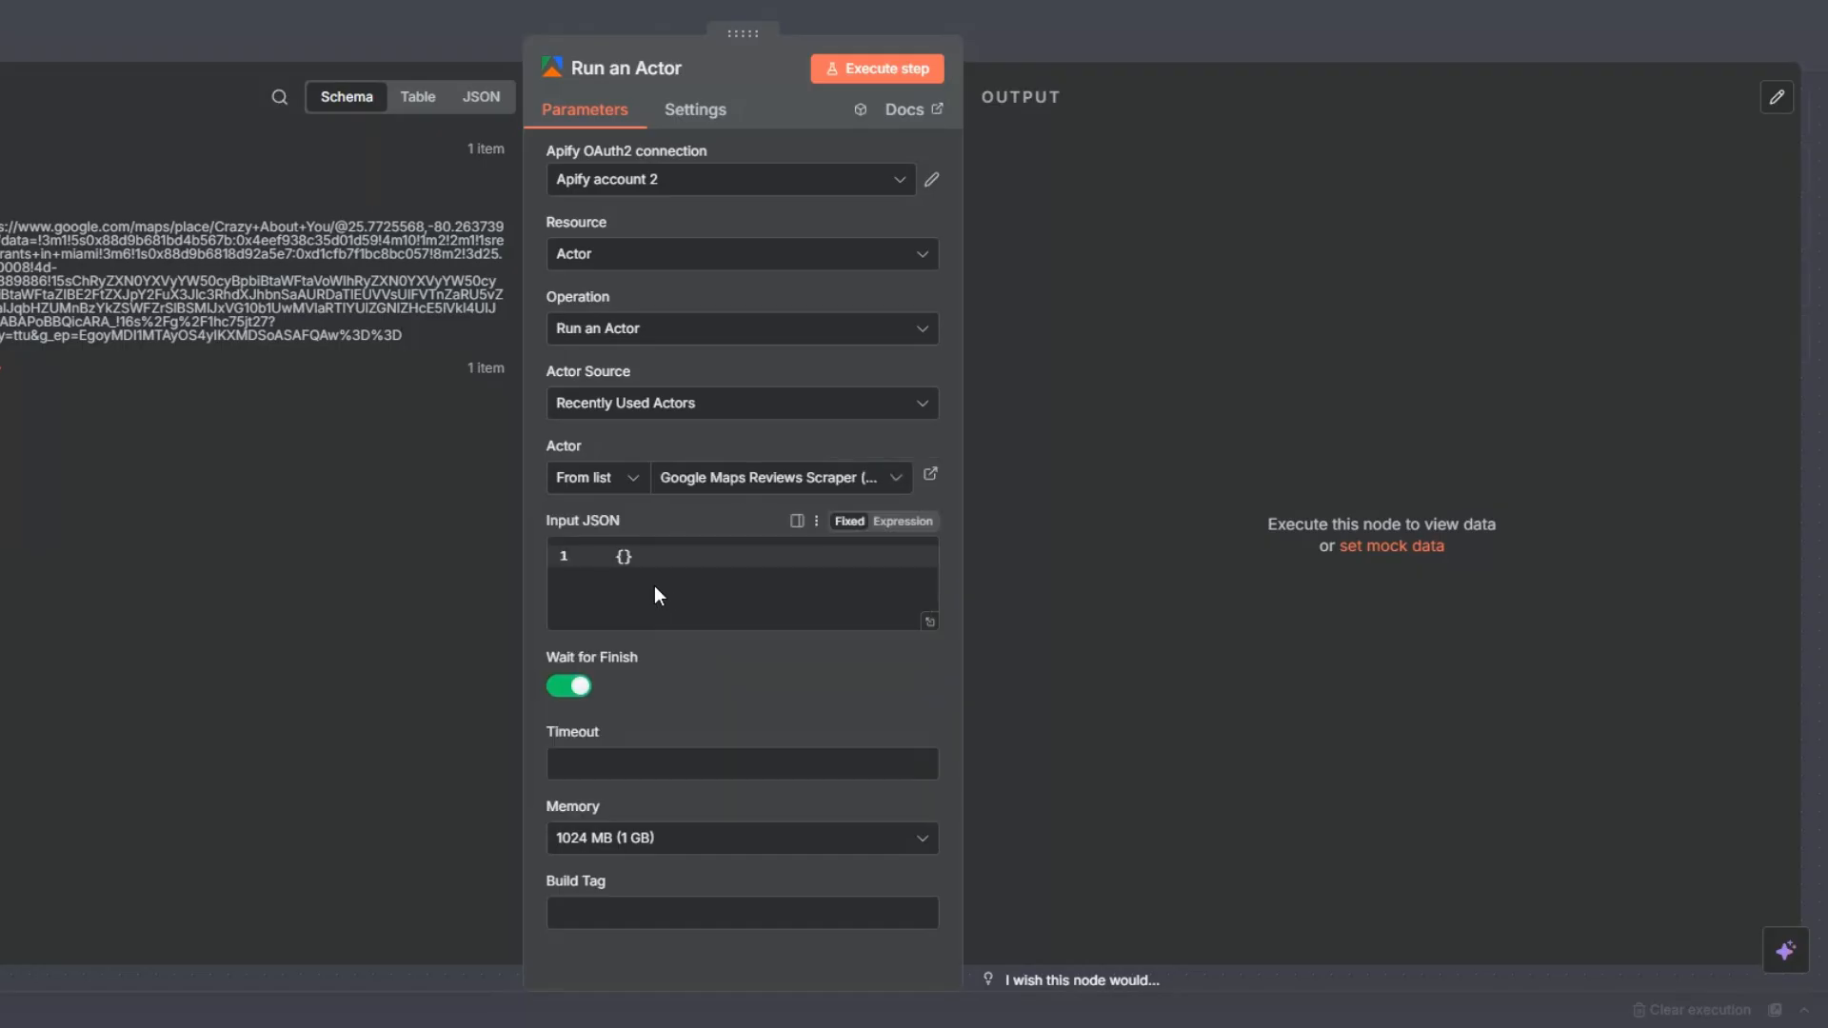
left_click(902, 522)
left_click(849, 522)
left_click_drag(615, 557, 686, 558)
left_click(903, 522)
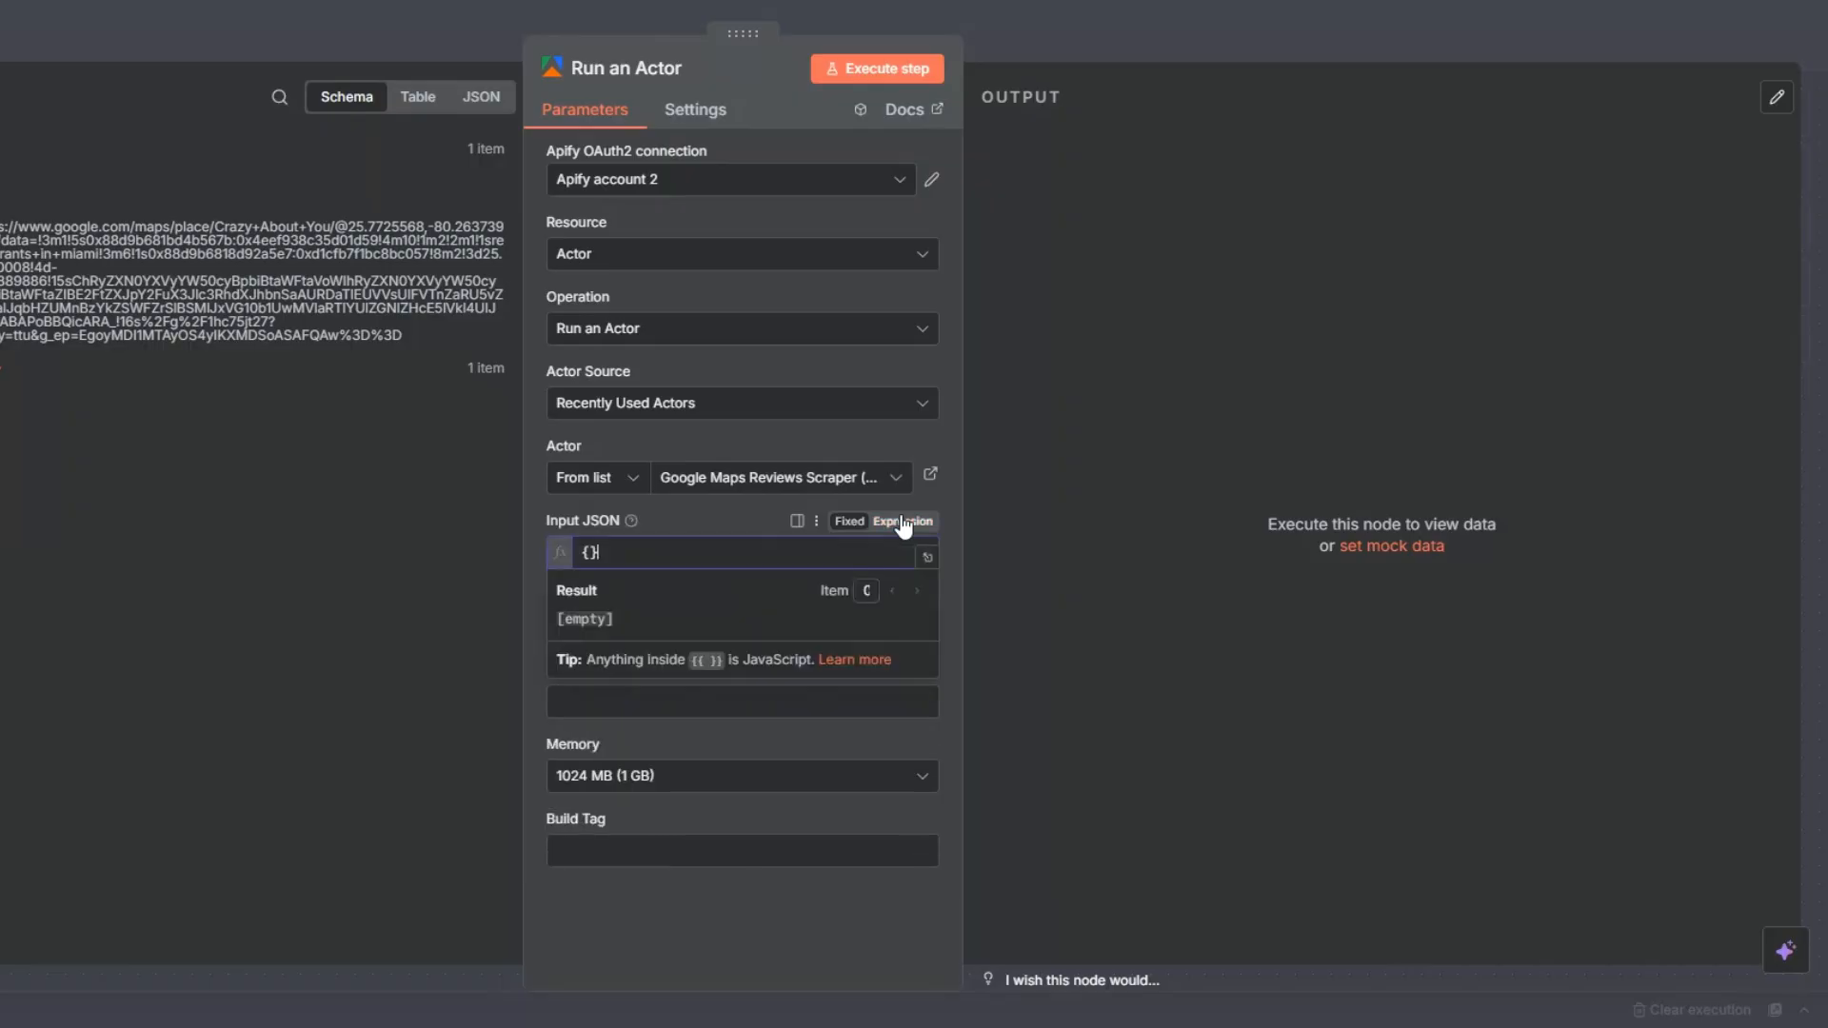
left_click(929, 558)
key("ctrl+a")
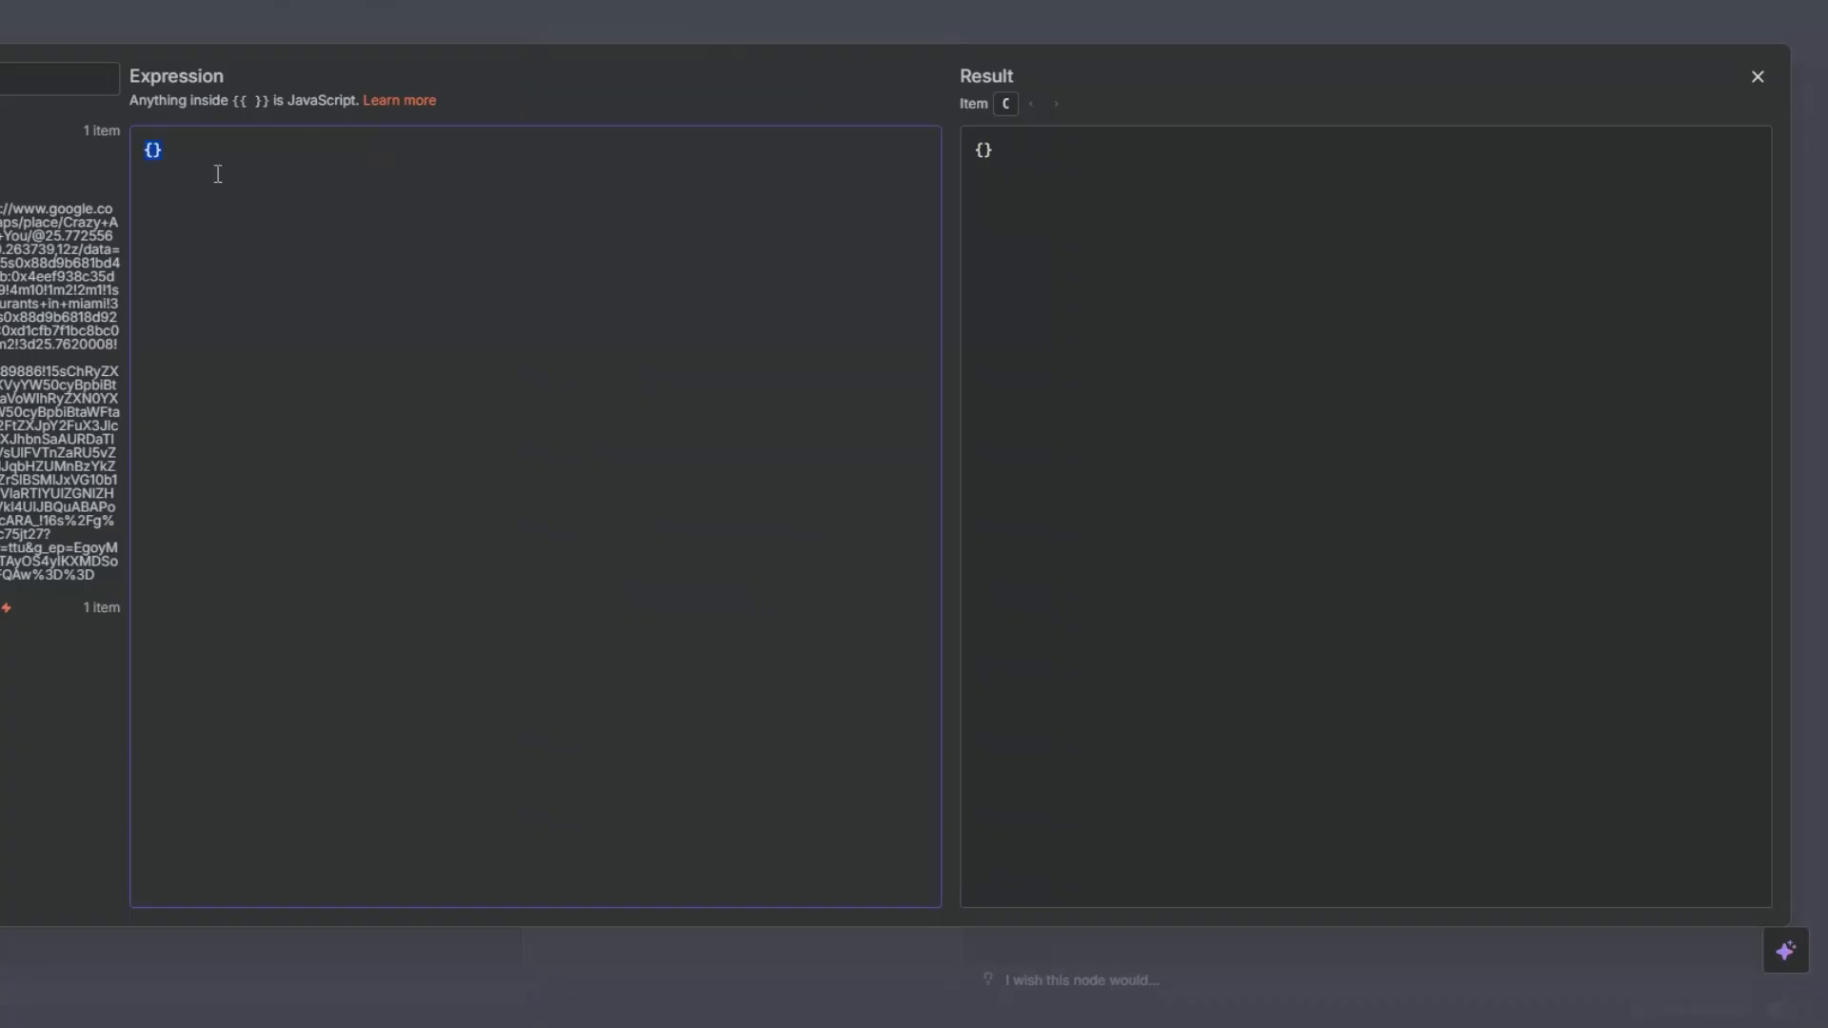
key("BackSpace")
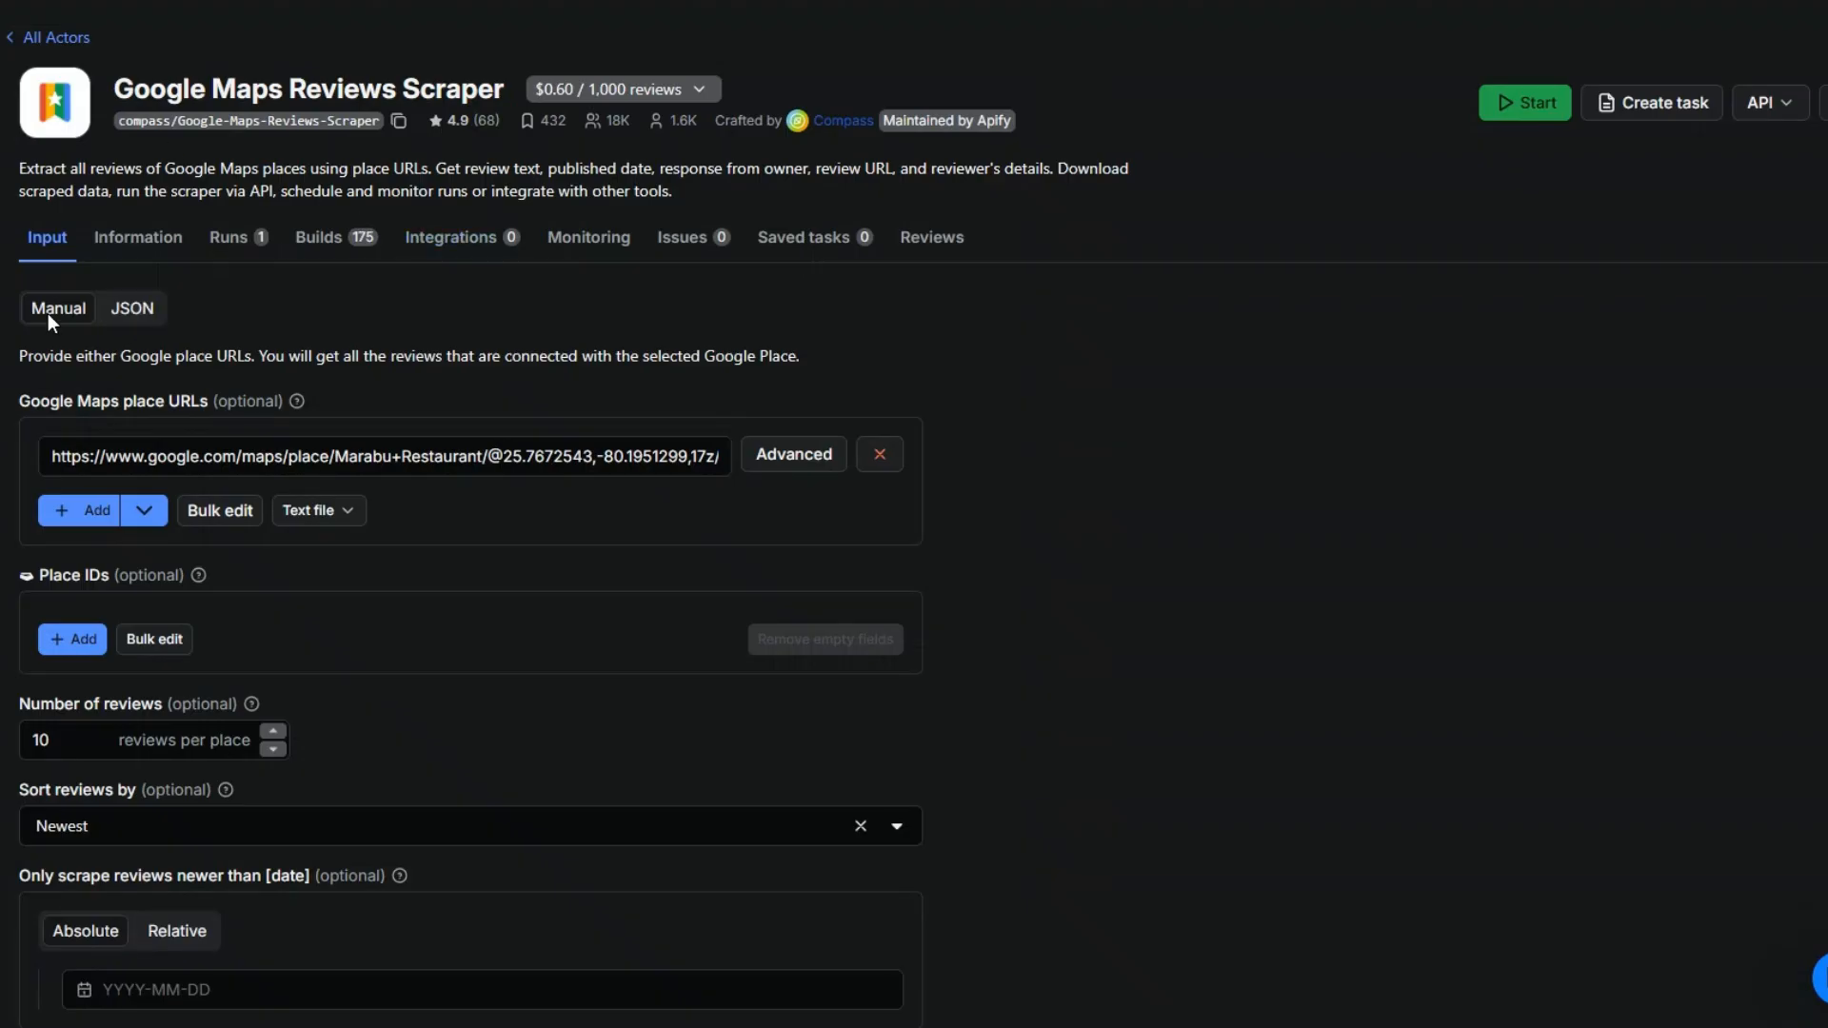
- Switch to Apify Console, copy the scraper's entire JSON input, and paste it into the actor's input expression in n8n
left_click(145, 311)
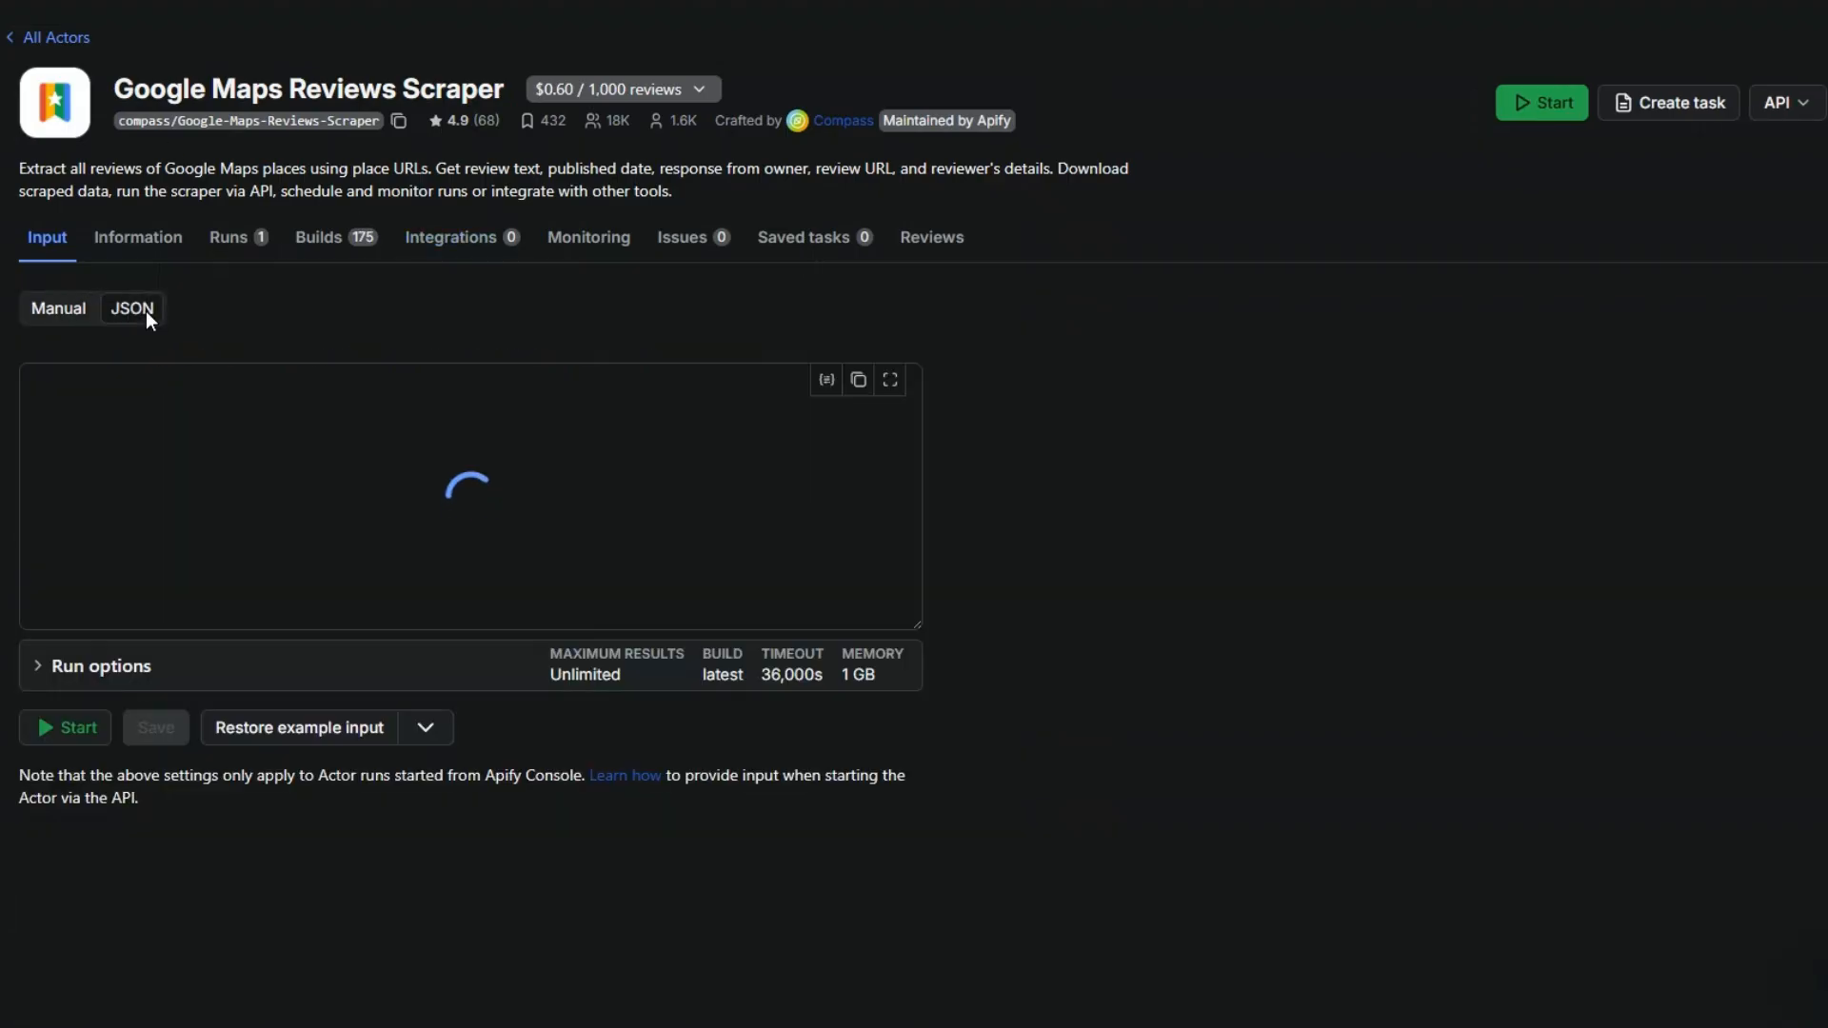
left_click_drag(93, 375, 101, 612)
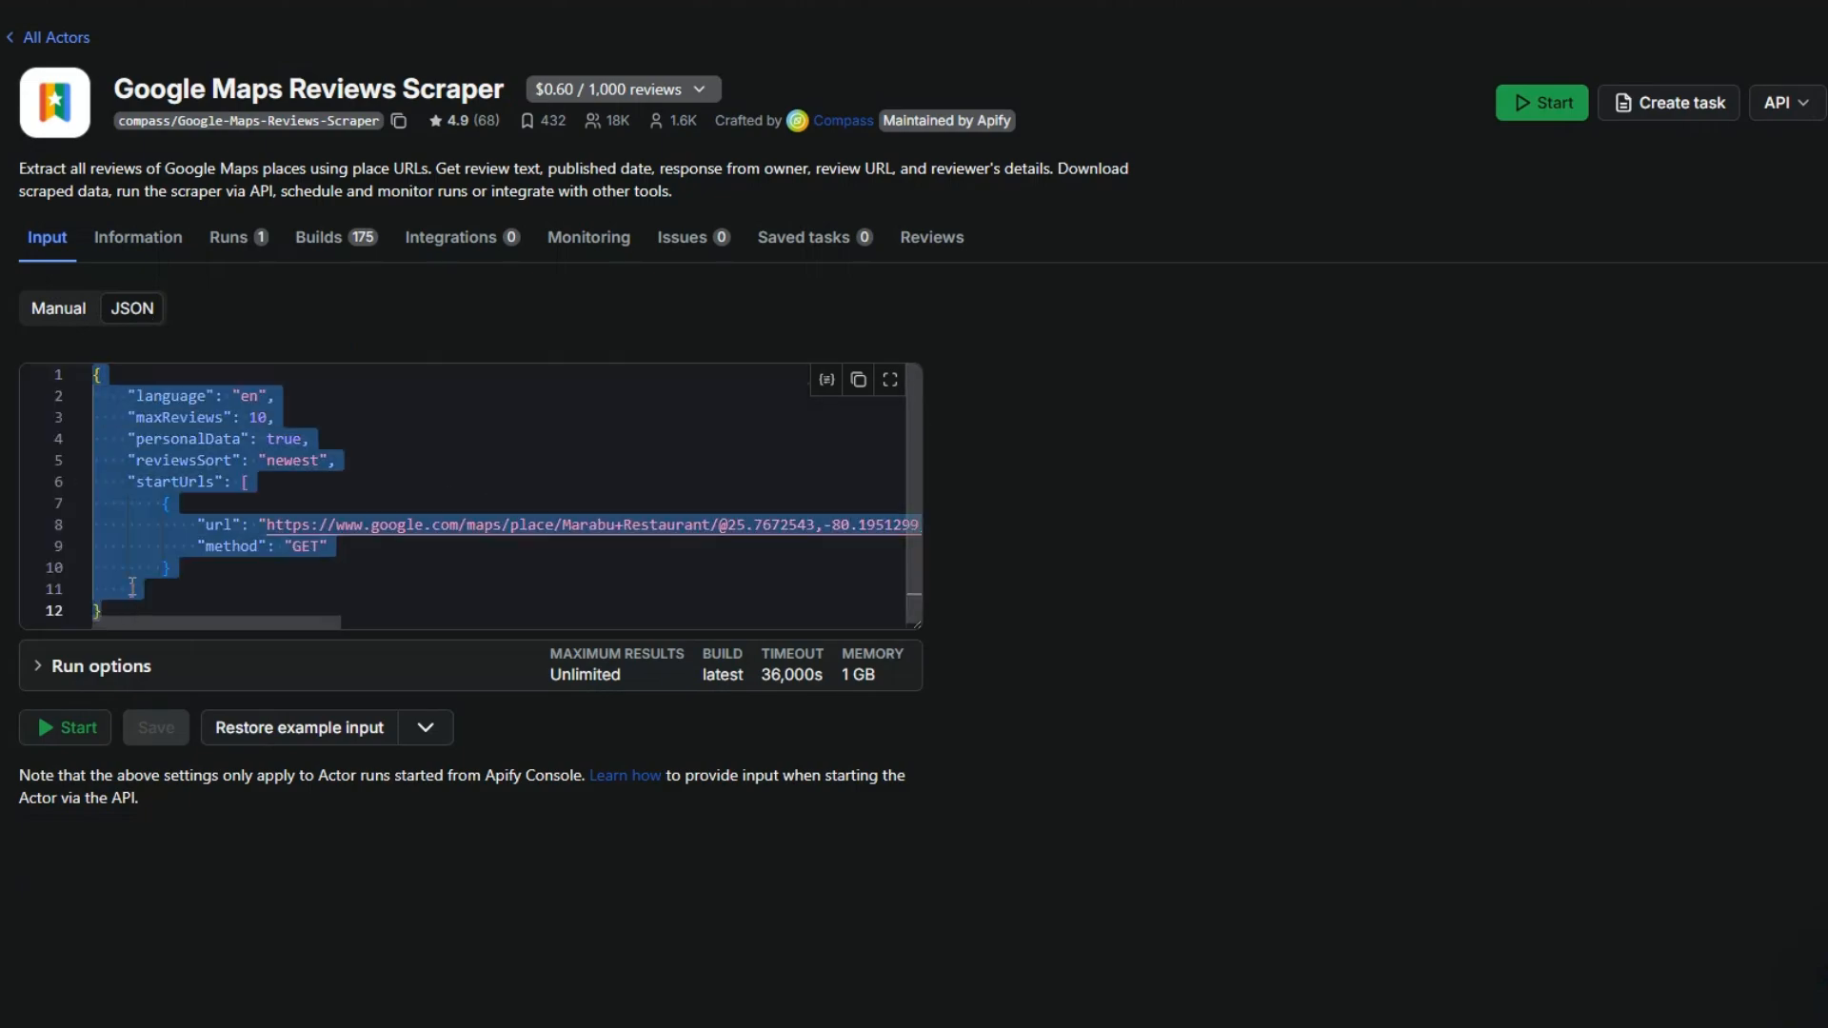
right_click(151, 585)
left_click(178, 733)
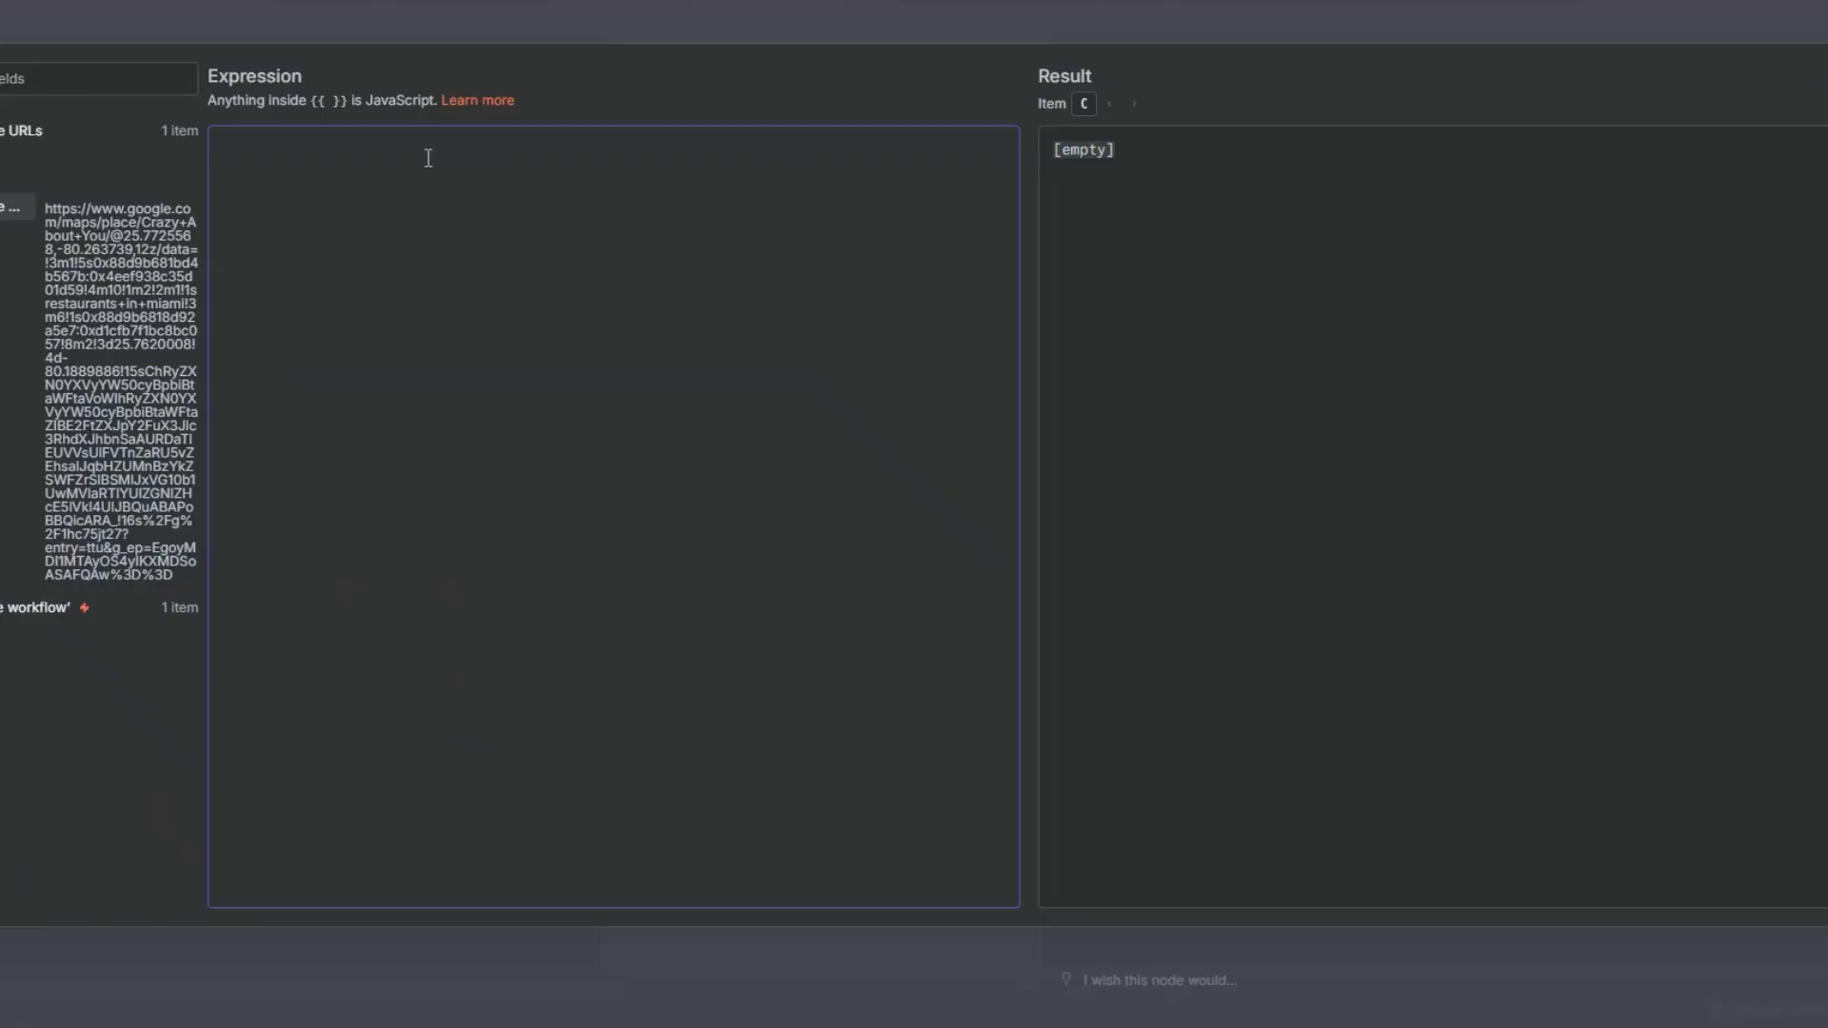
key("ctrl+v")
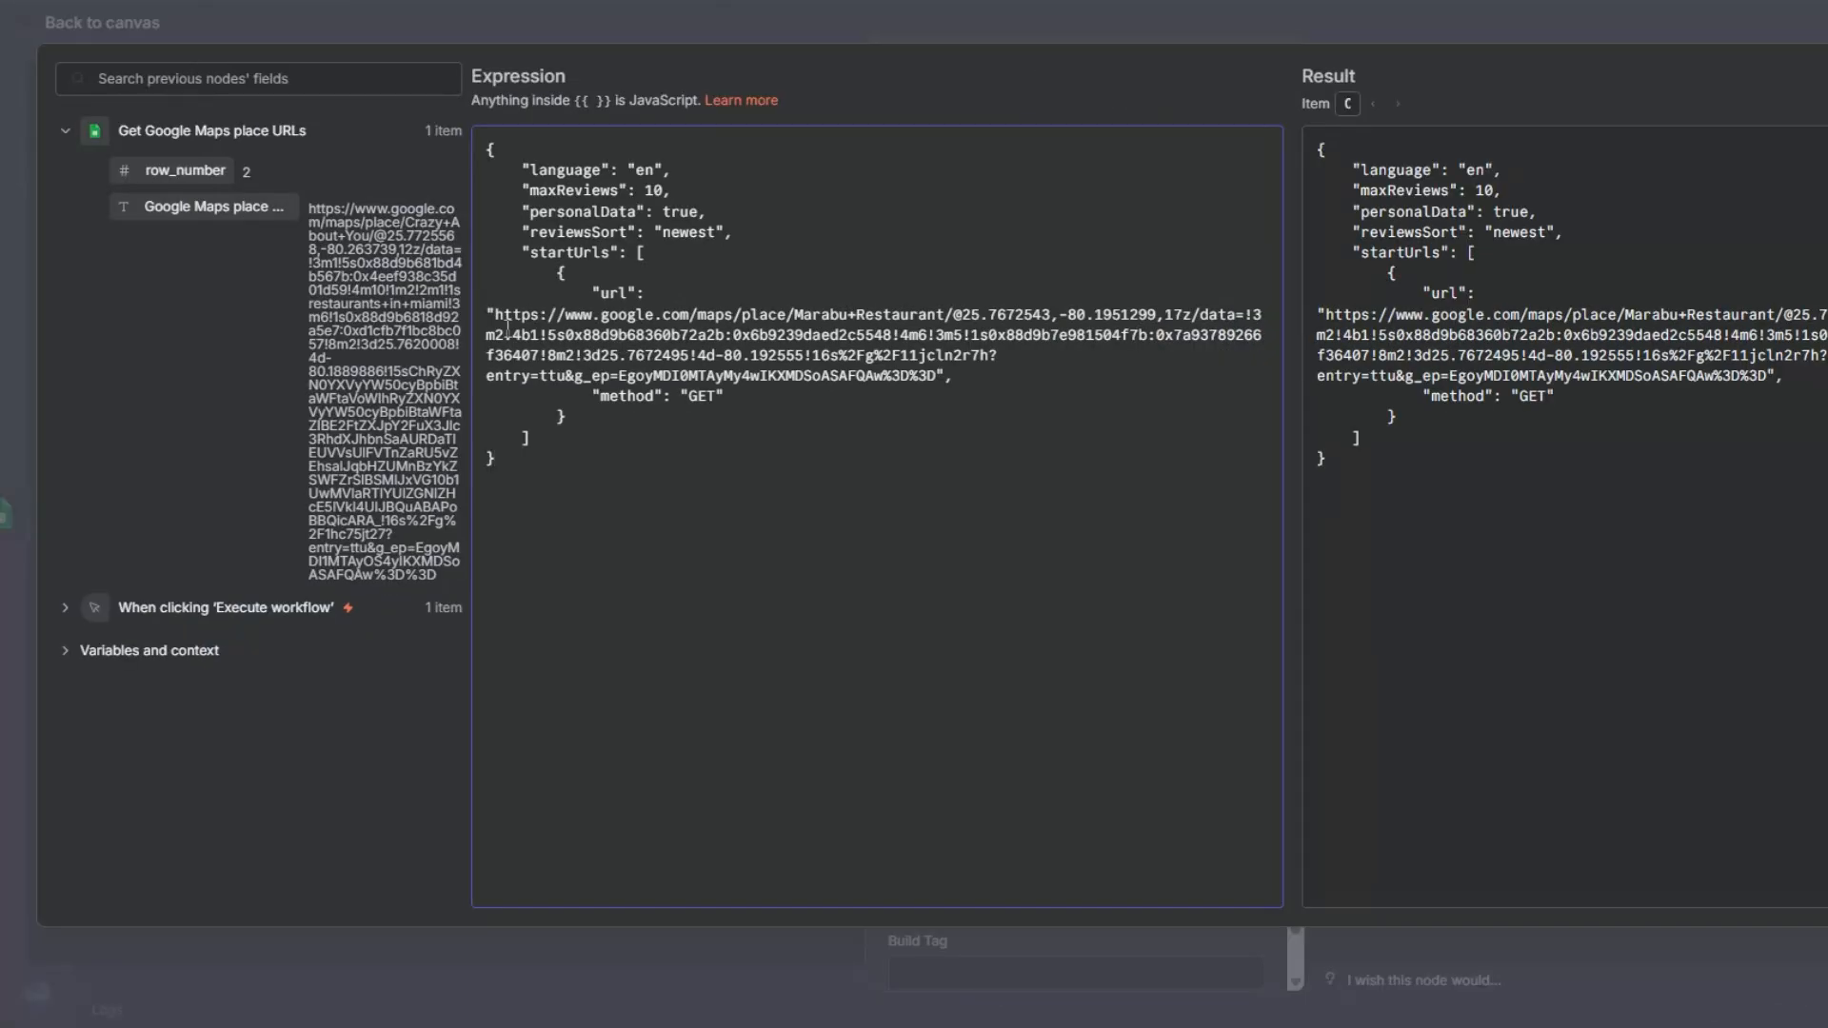
- Replace the hard-coded Marabu Restaurant URL in the expression with the Google Maps place URLs field, and close the expression editor
left_click_drag(230, 314, 365, 357)
left_click_drag(628, 358, 939, 373)
key("BackSpace")
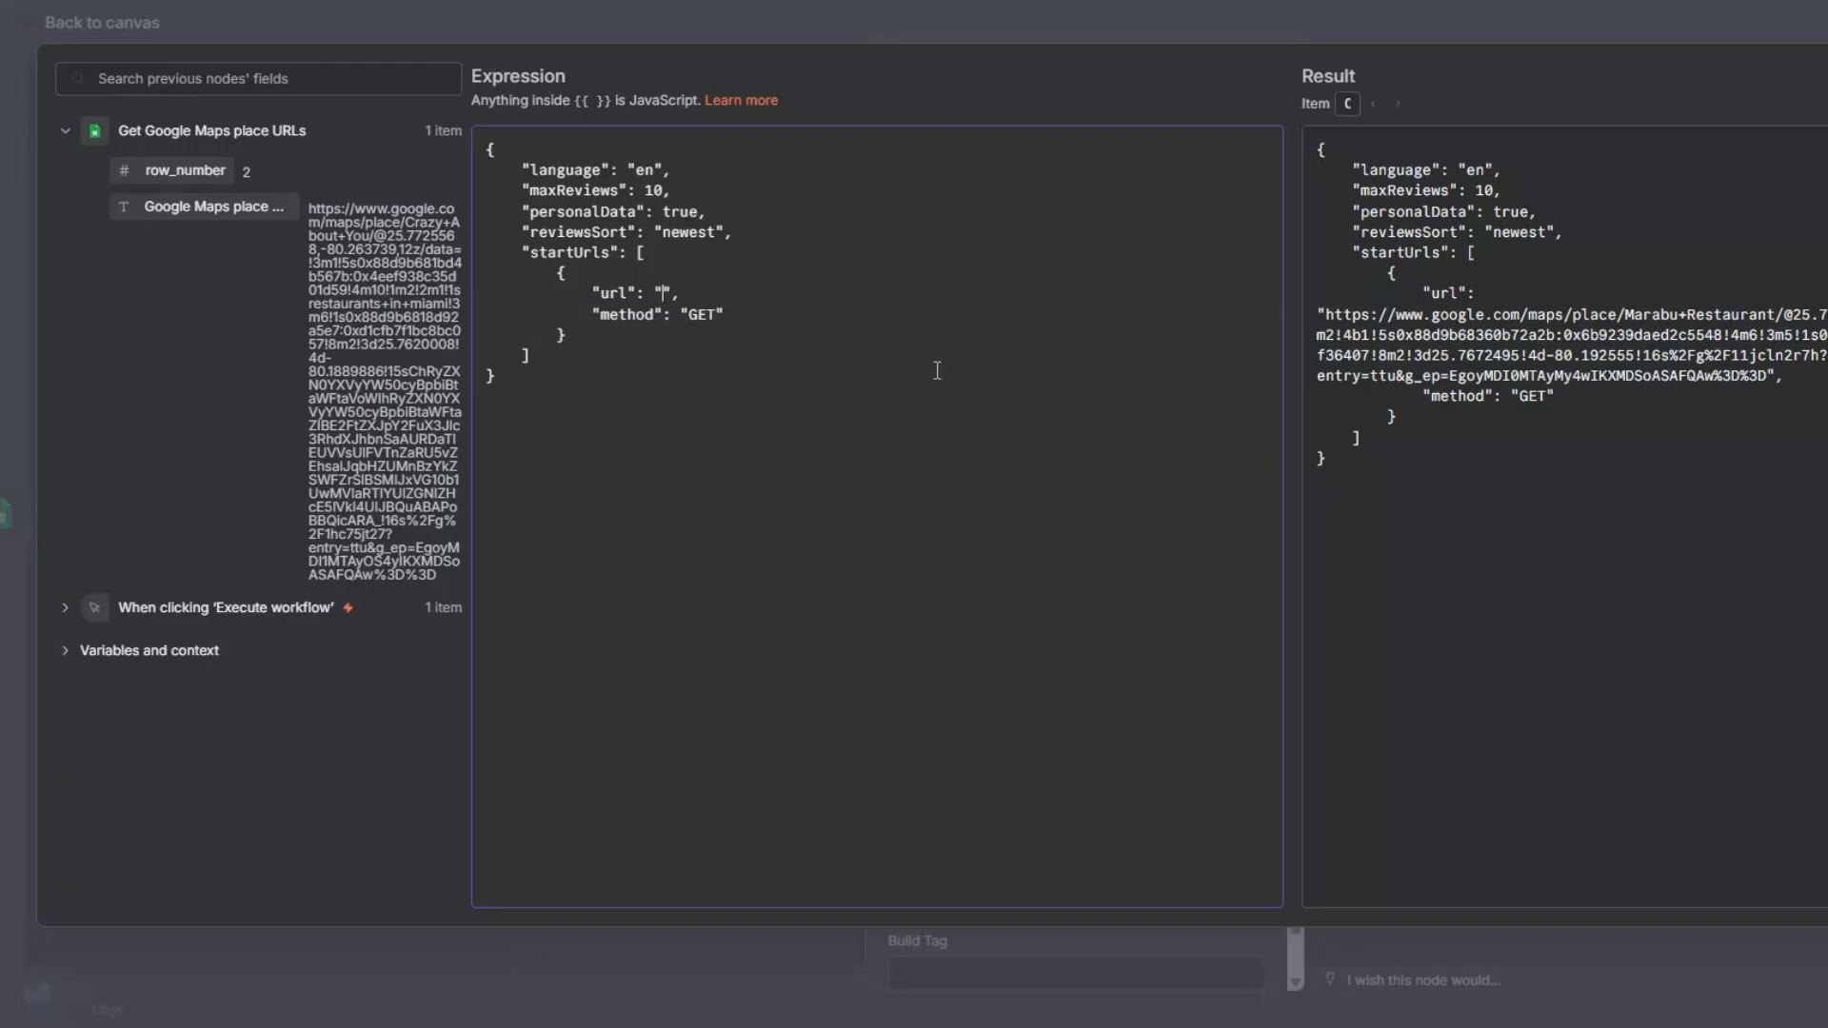
left_click_drag(210, 206, 664, 295)
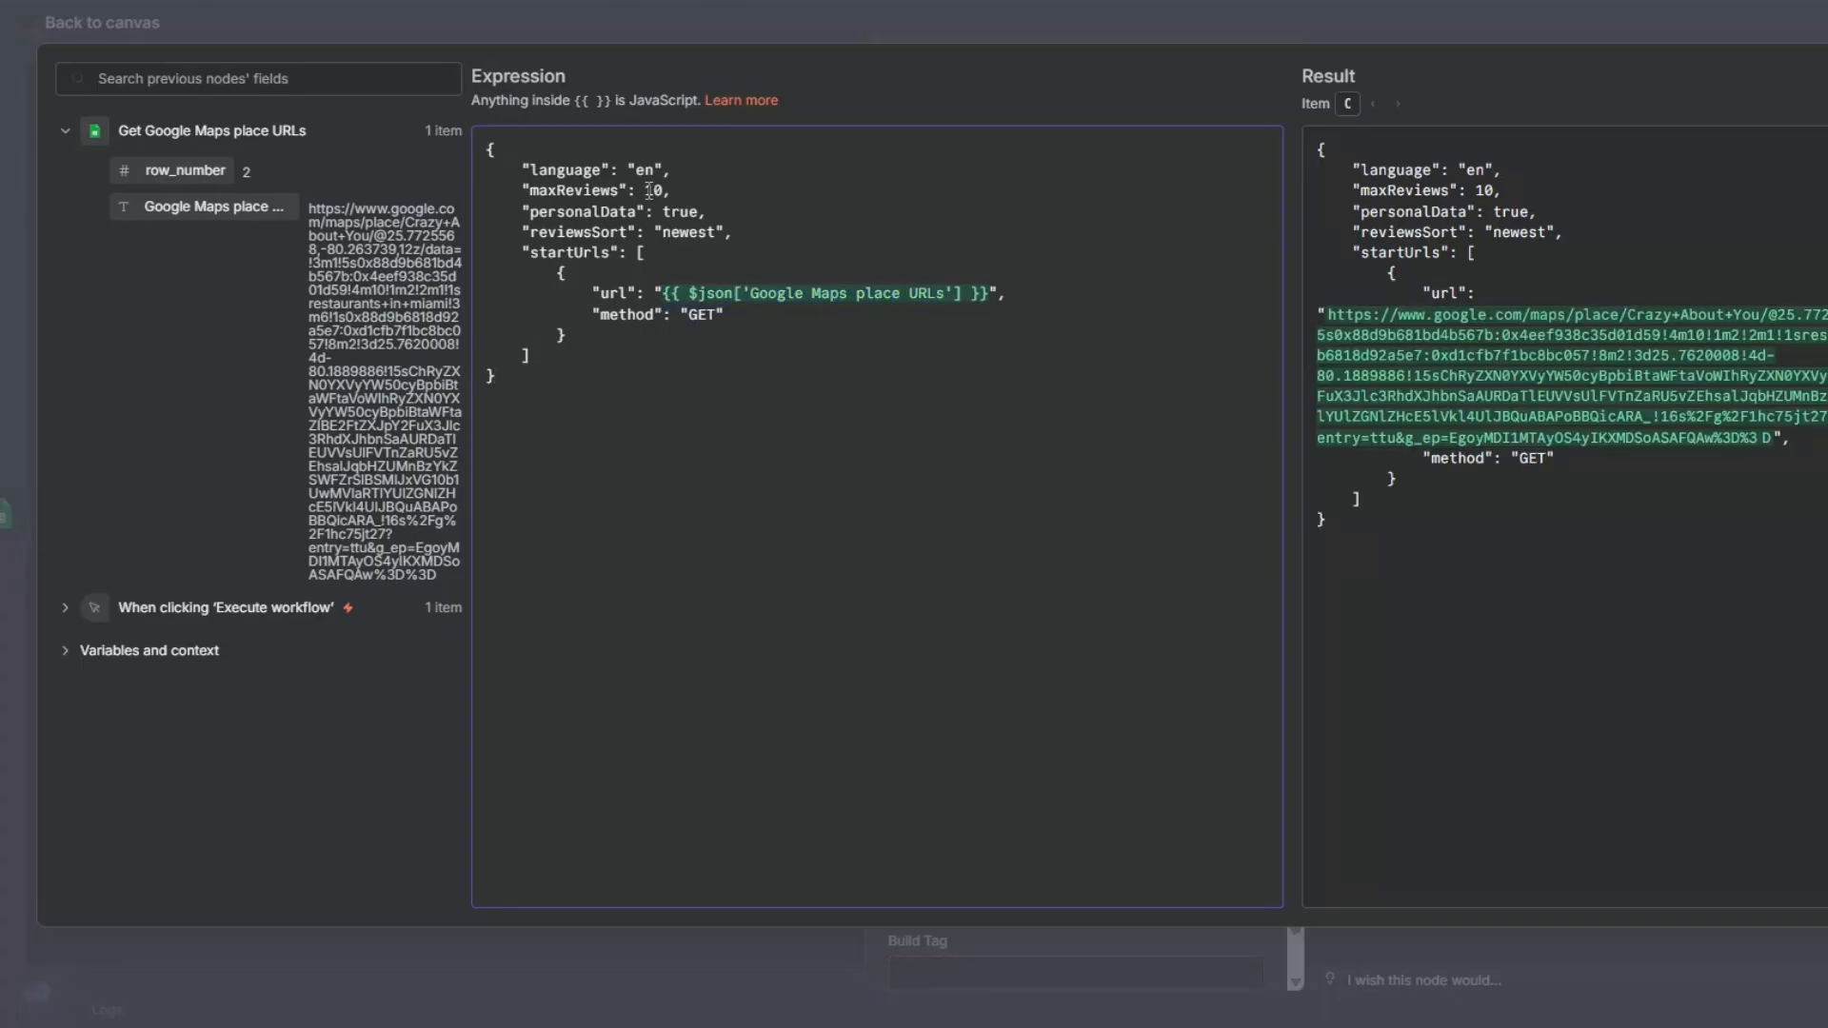
mouse_move(702, 299)
left_click(5, 314)
- Execute the Run an Actor node, review its output down to the defaultDatasetId field, and return to the canvas
left_click(866, 71)
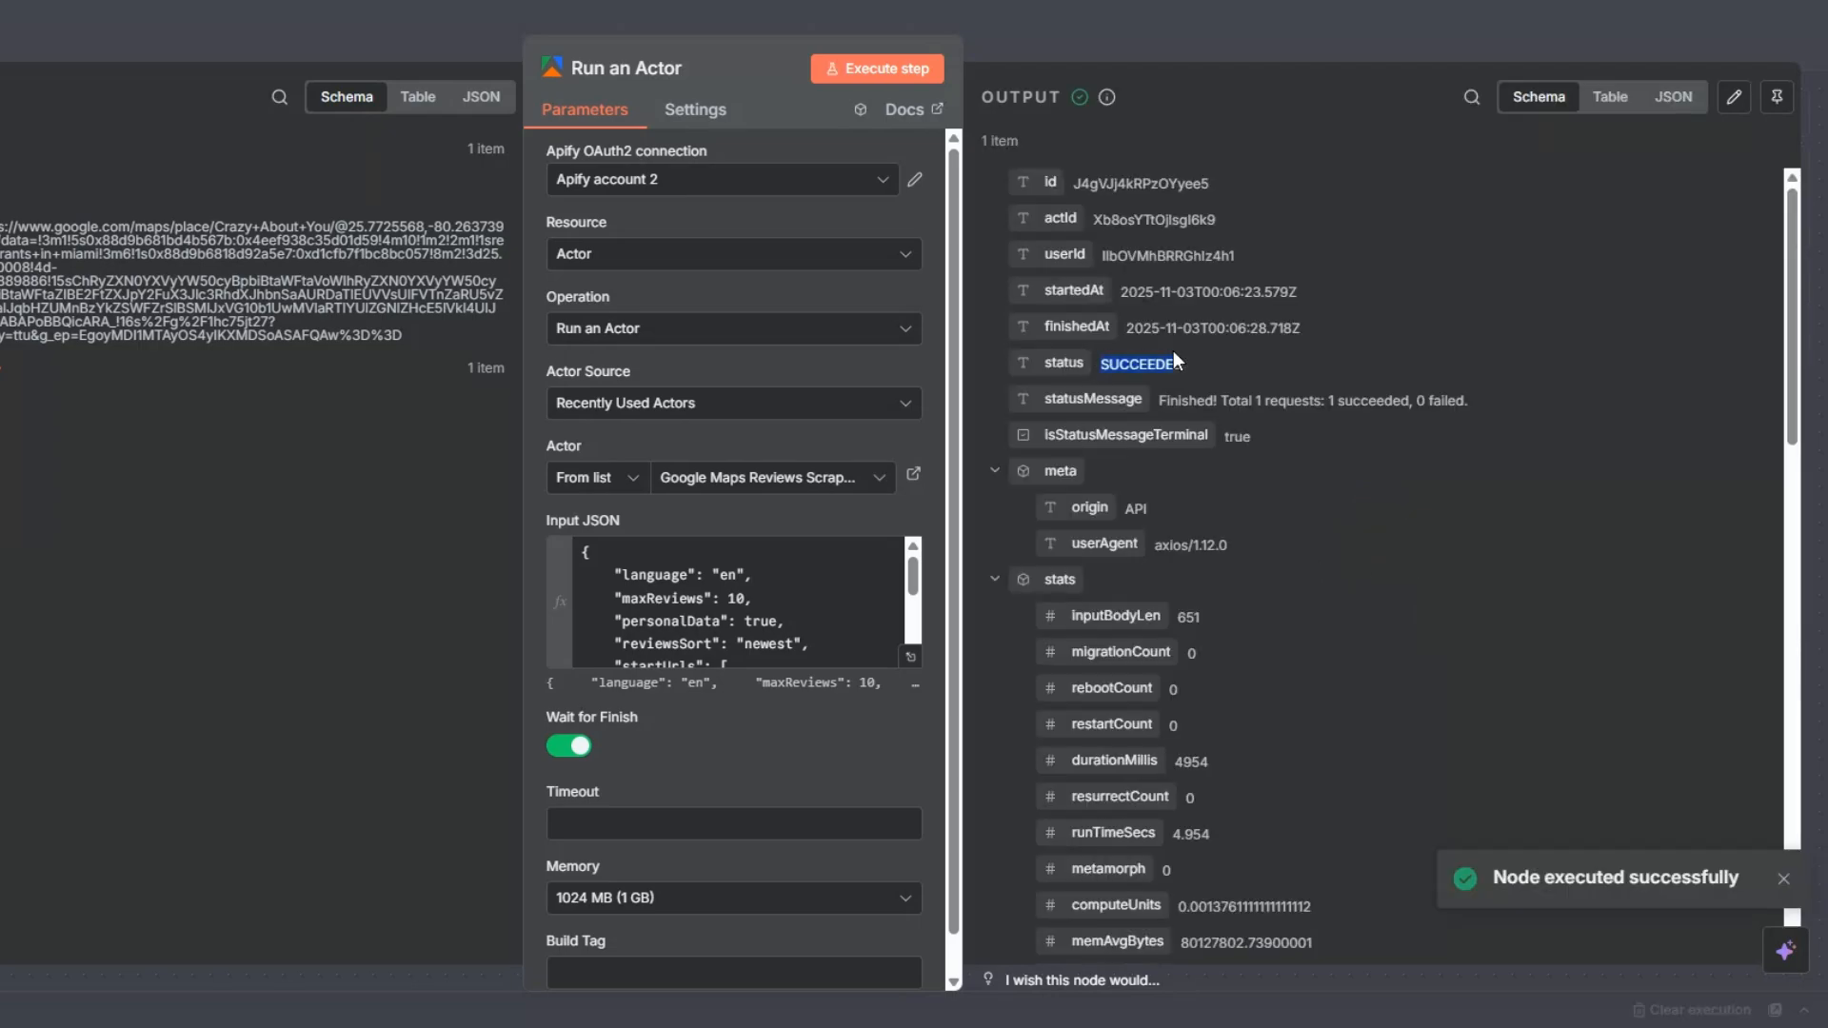
scroll(1288, 534, "down", 7)
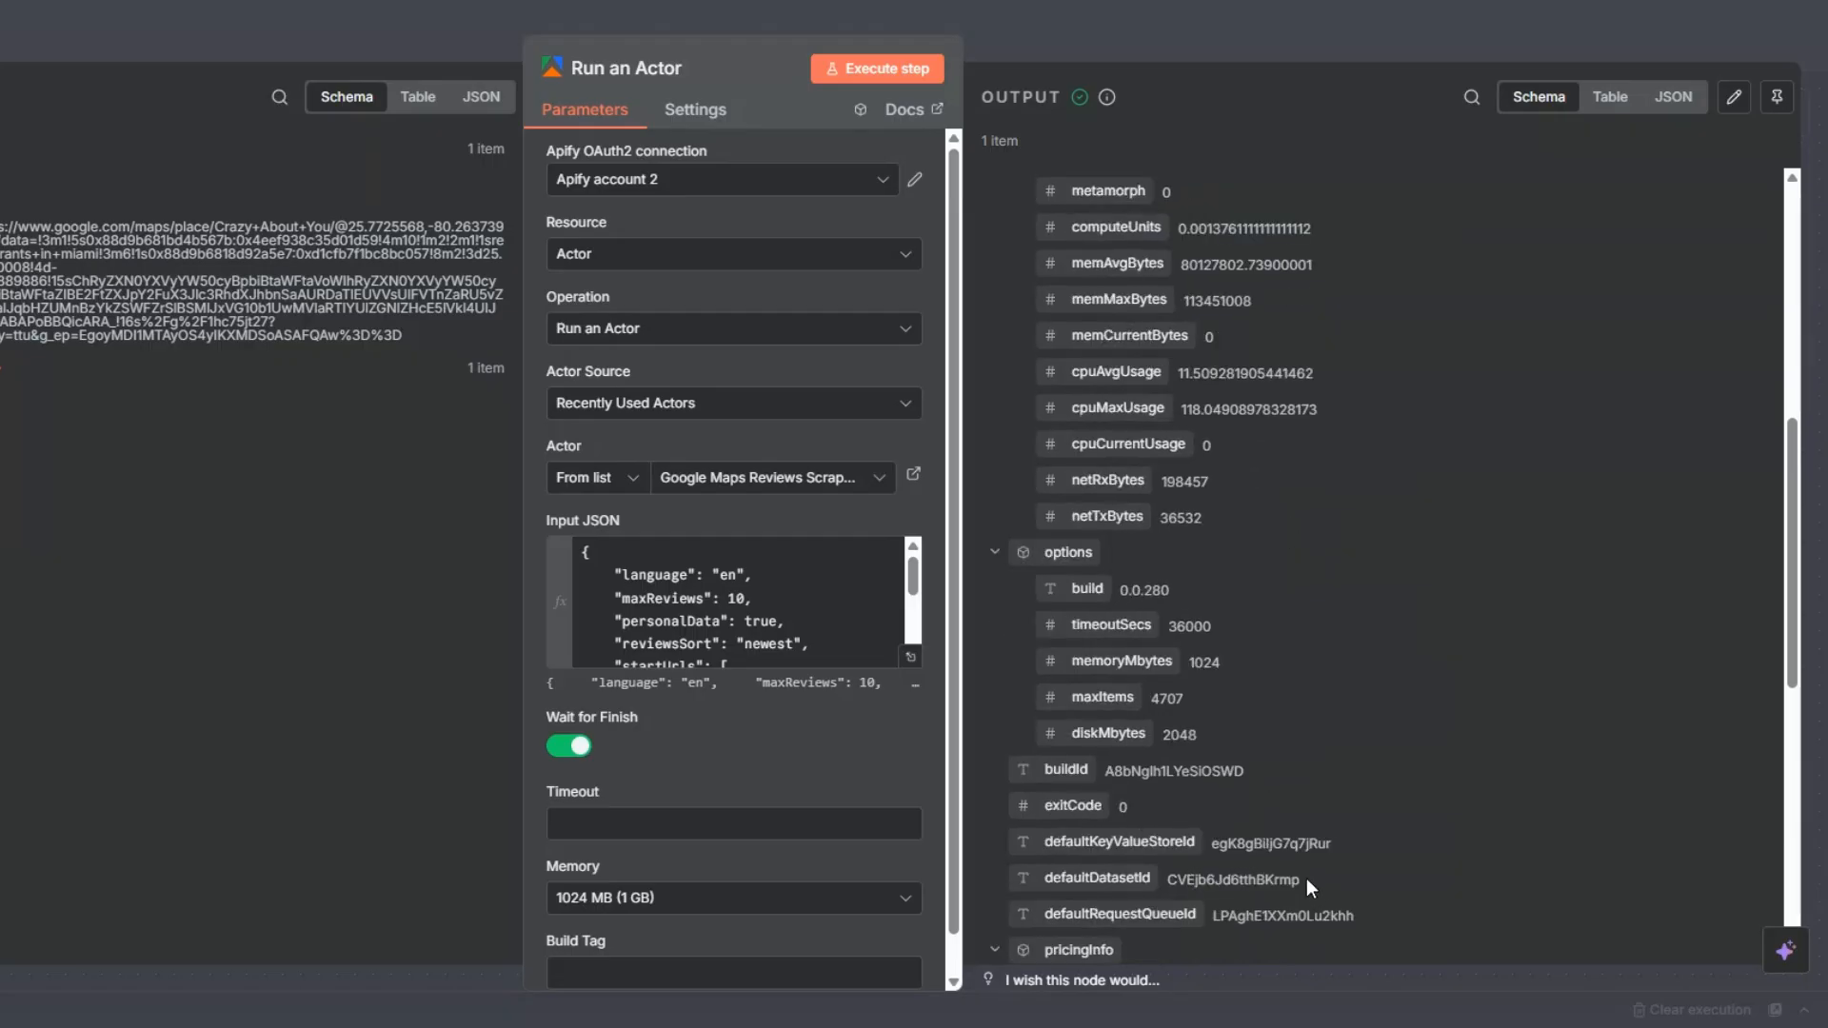
key("Escape")
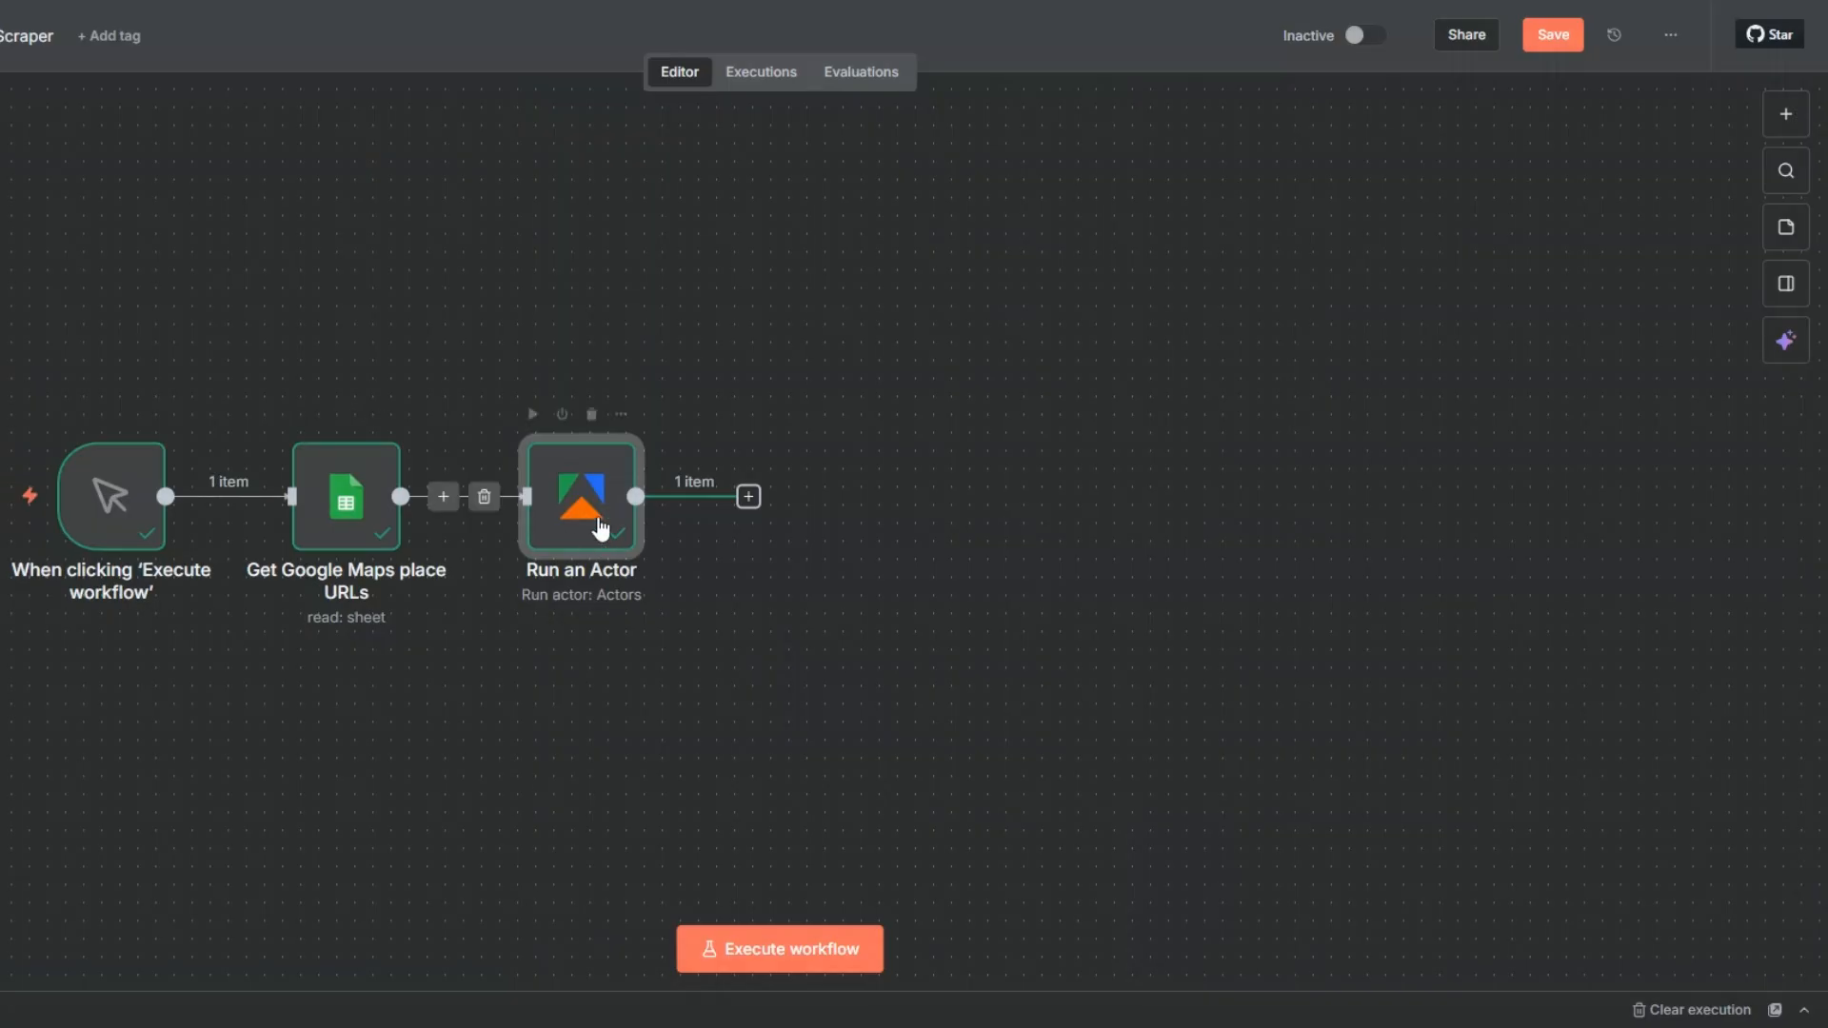
- Add an Apify Get dataset items node after the Run an Actor node
left_click(750, 497)
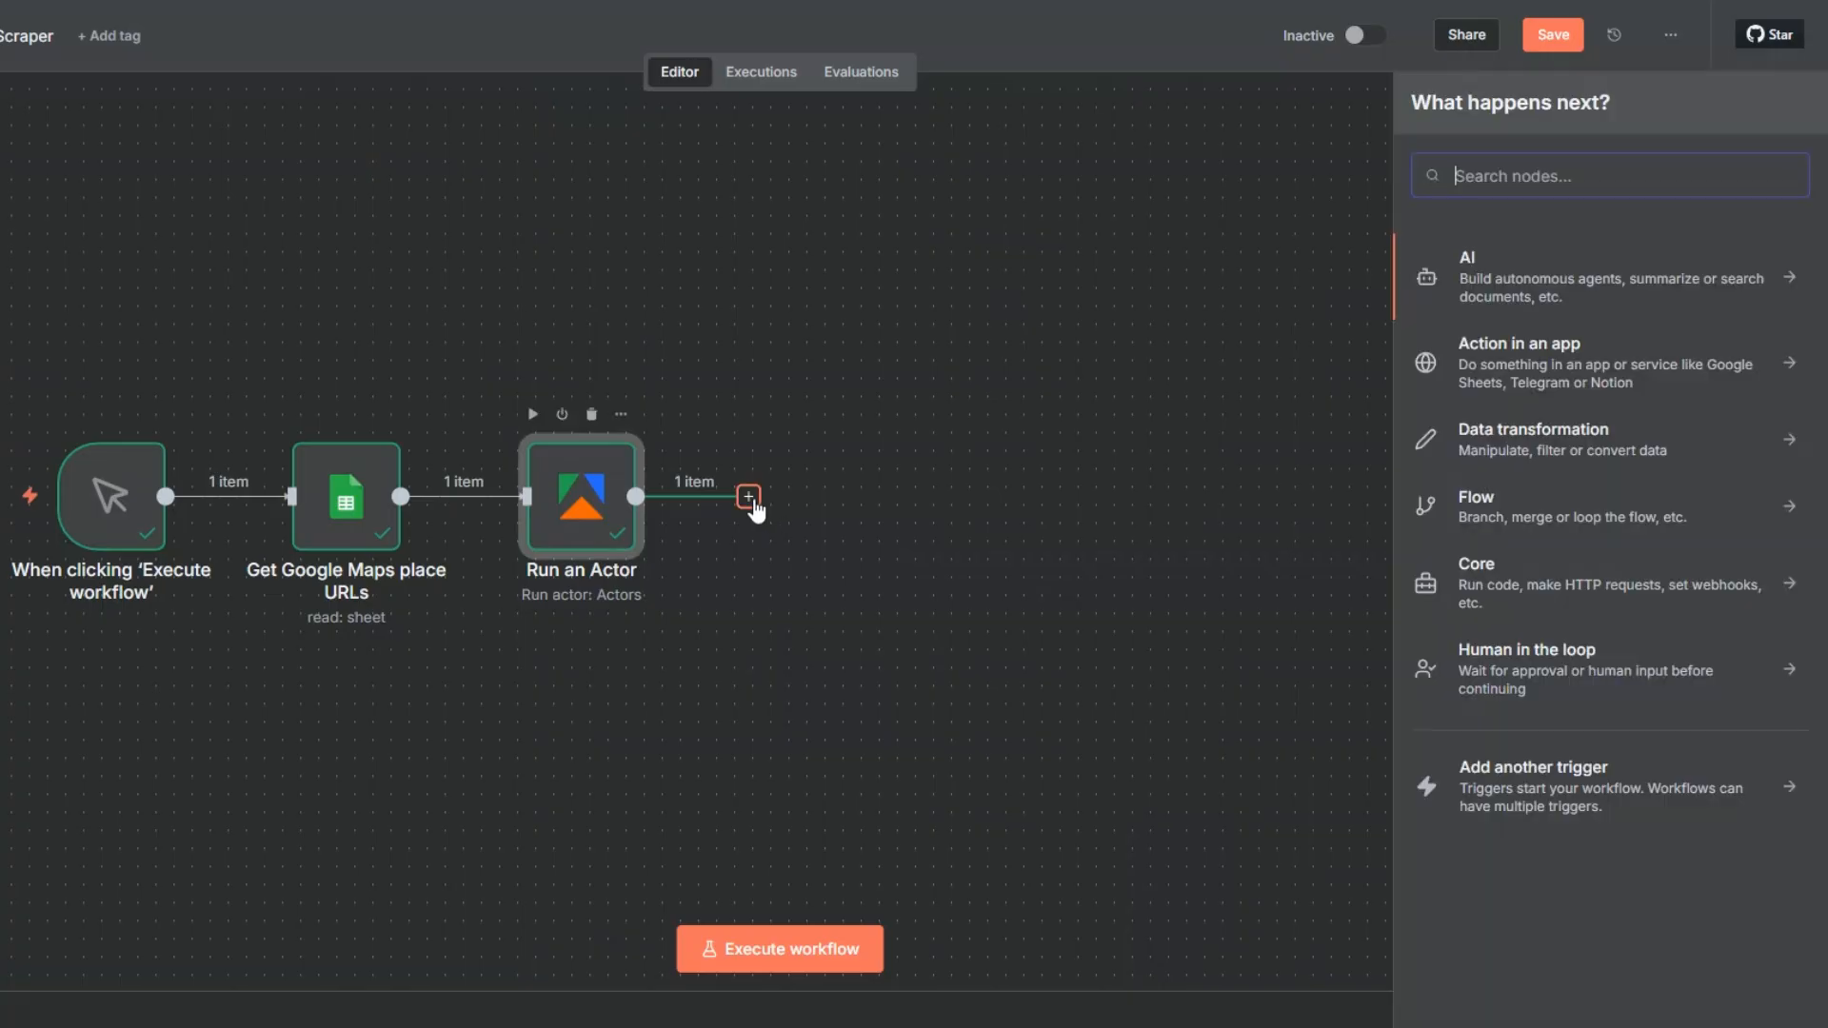
type("api")
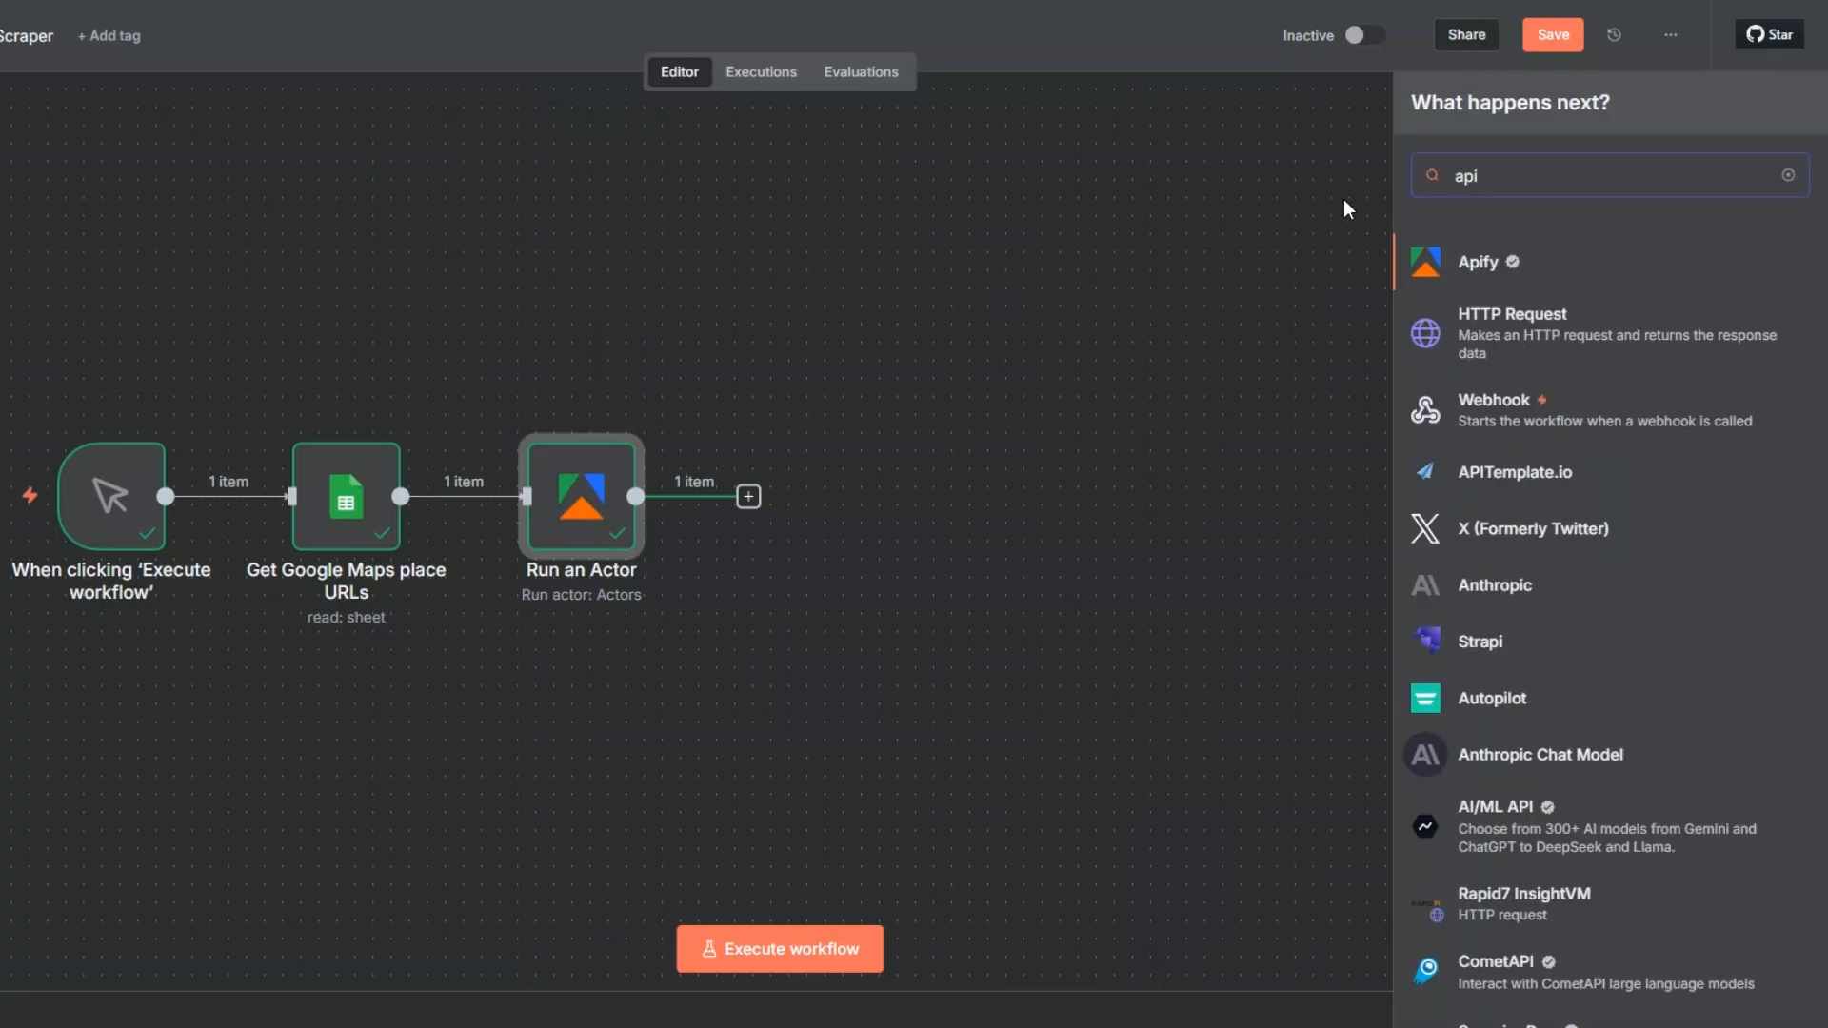
left_click(1495, 270)
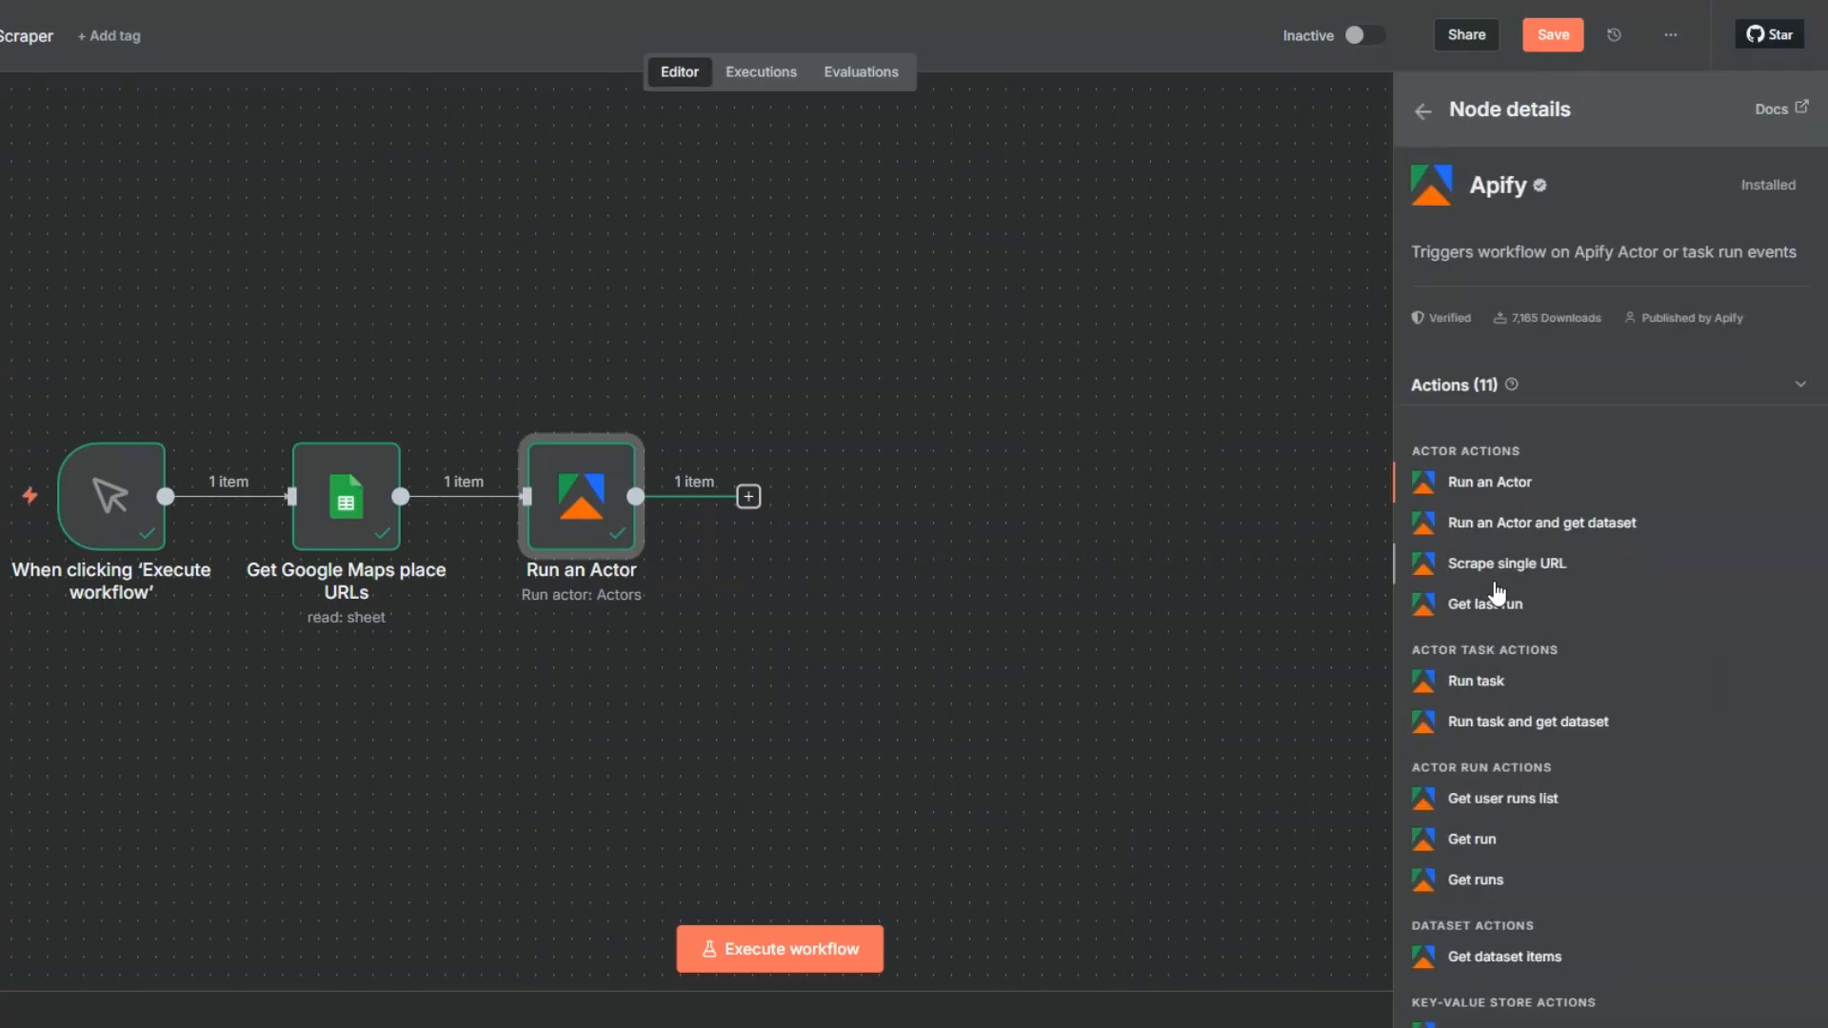
left_click(1510, 783)
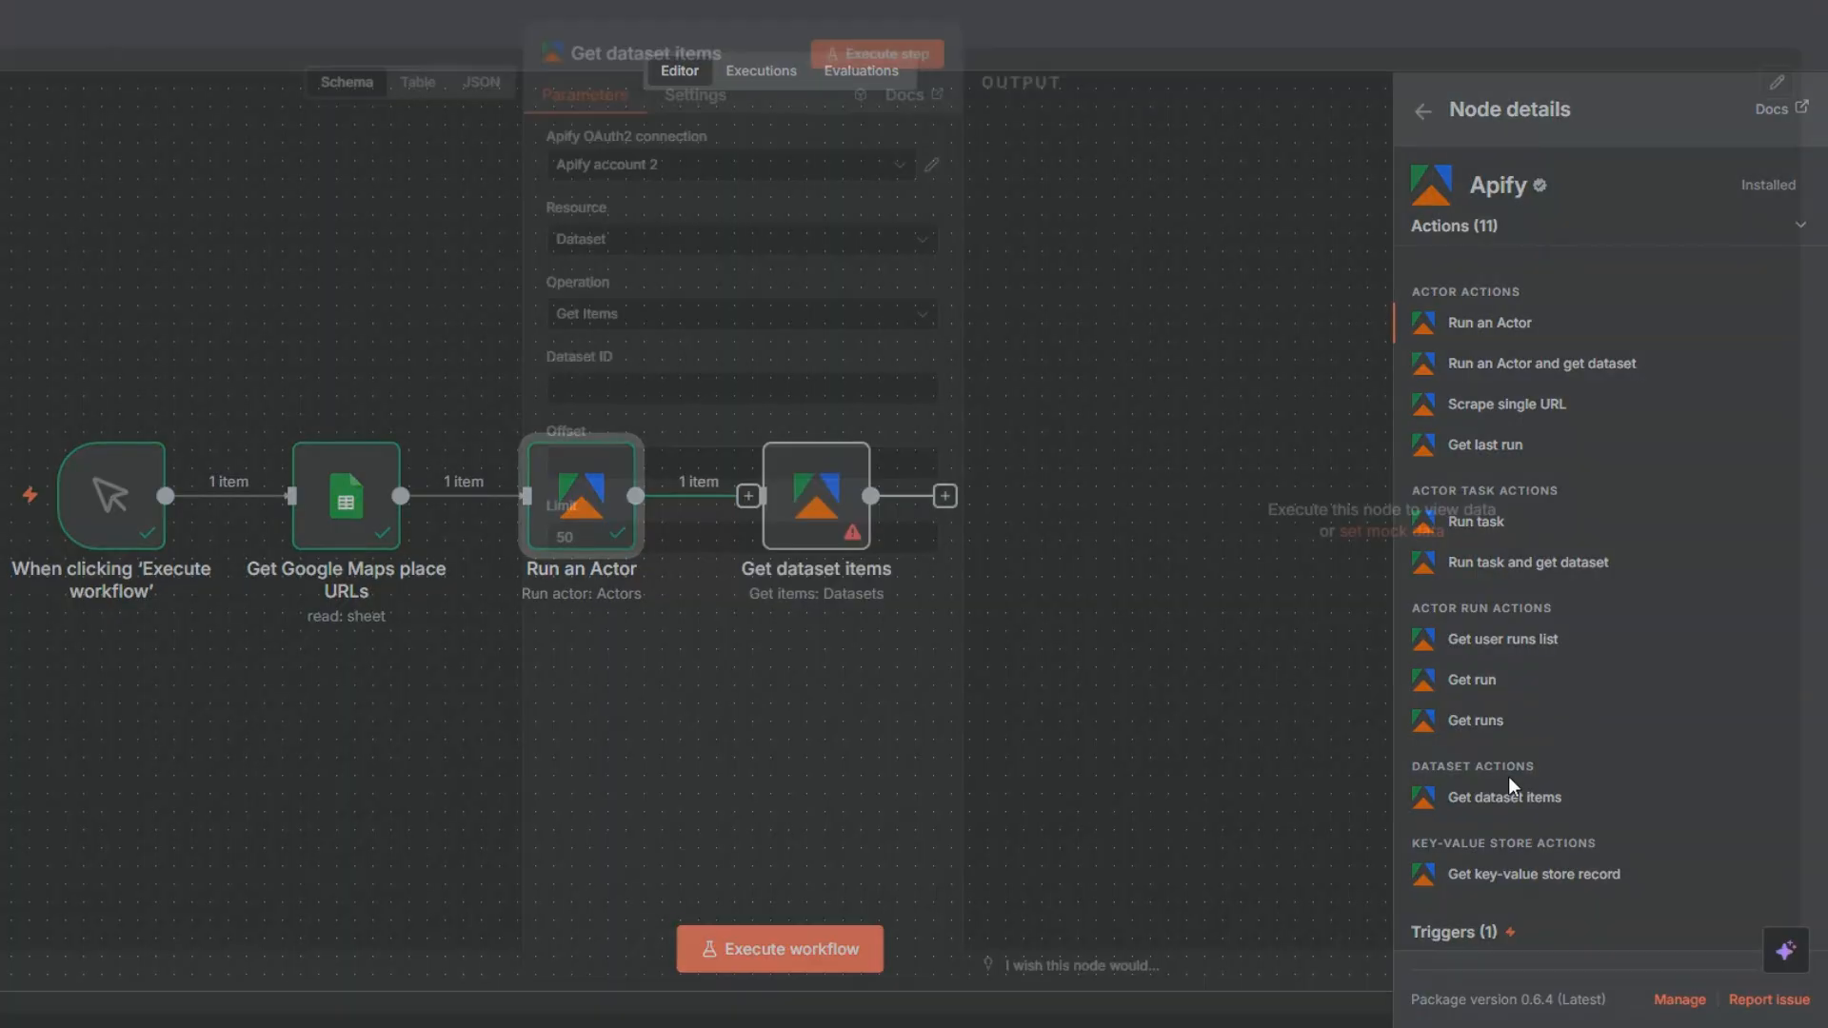
- Set the Dataset ID to the defaultDatasetId field from the actor run and execute the Get dataset items node
left_click(559, 403)
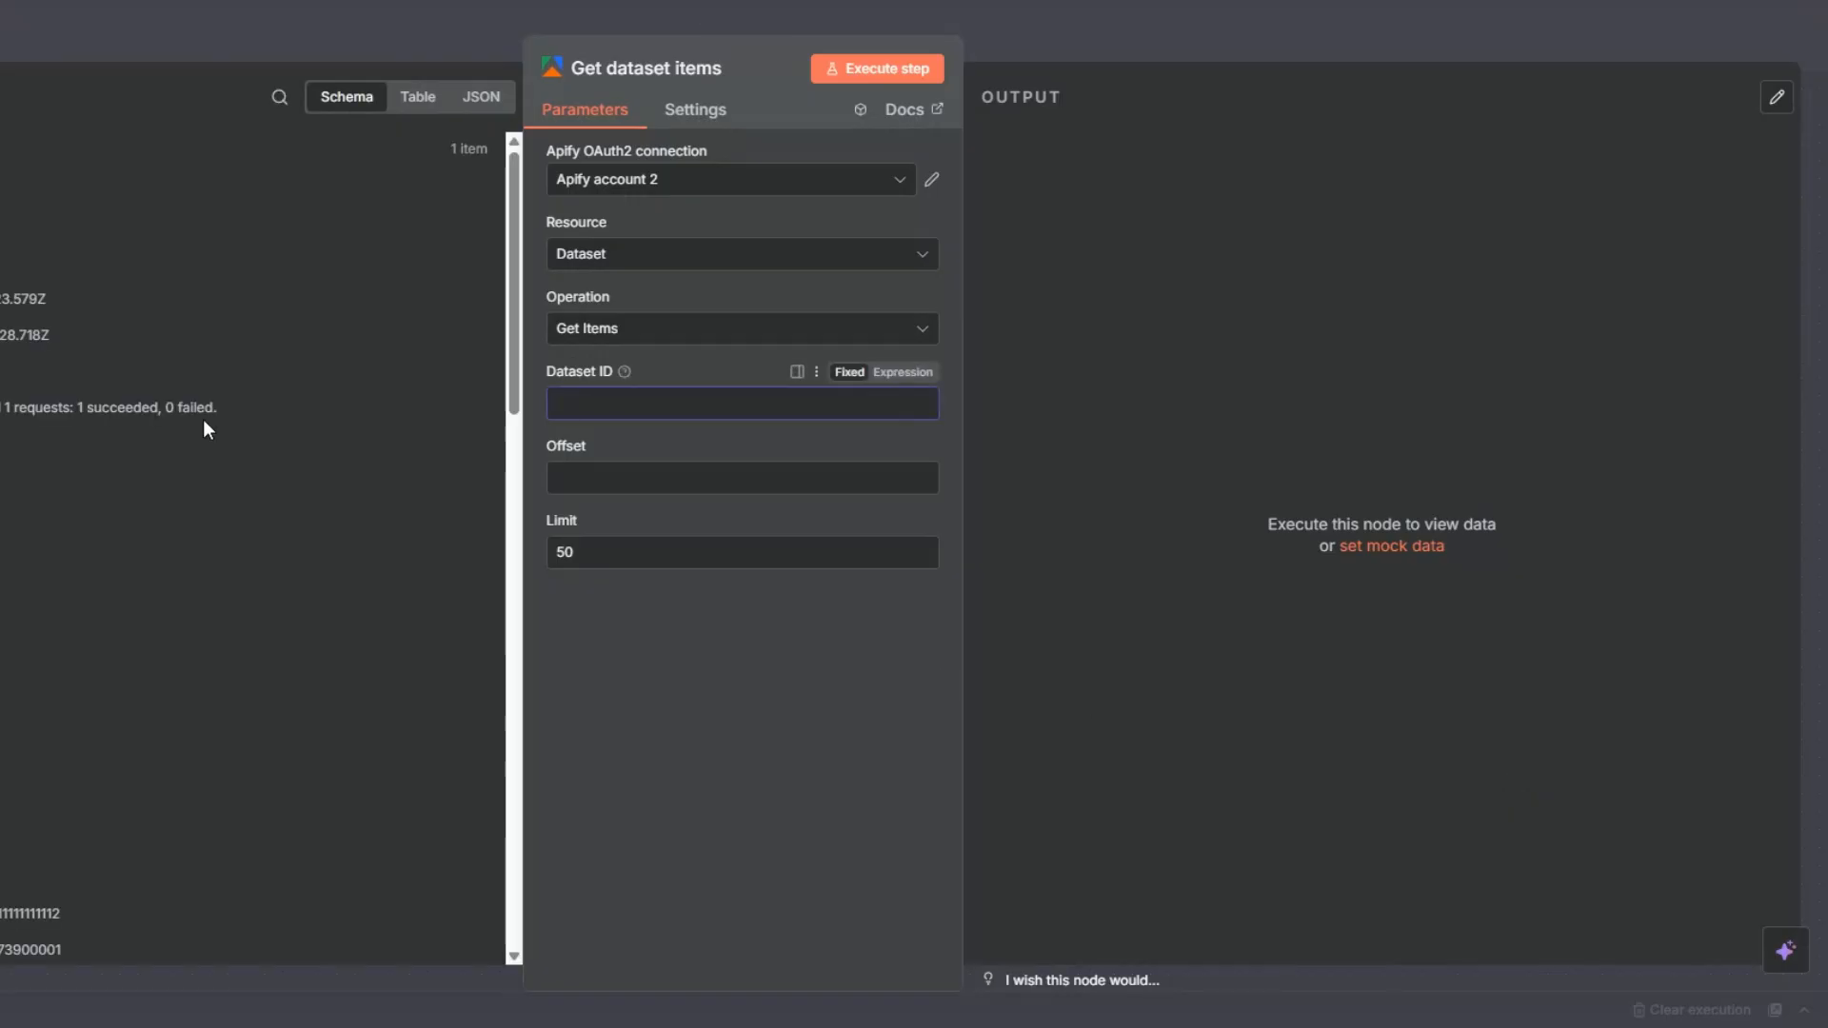
scroll(203, 419, "down", 10)
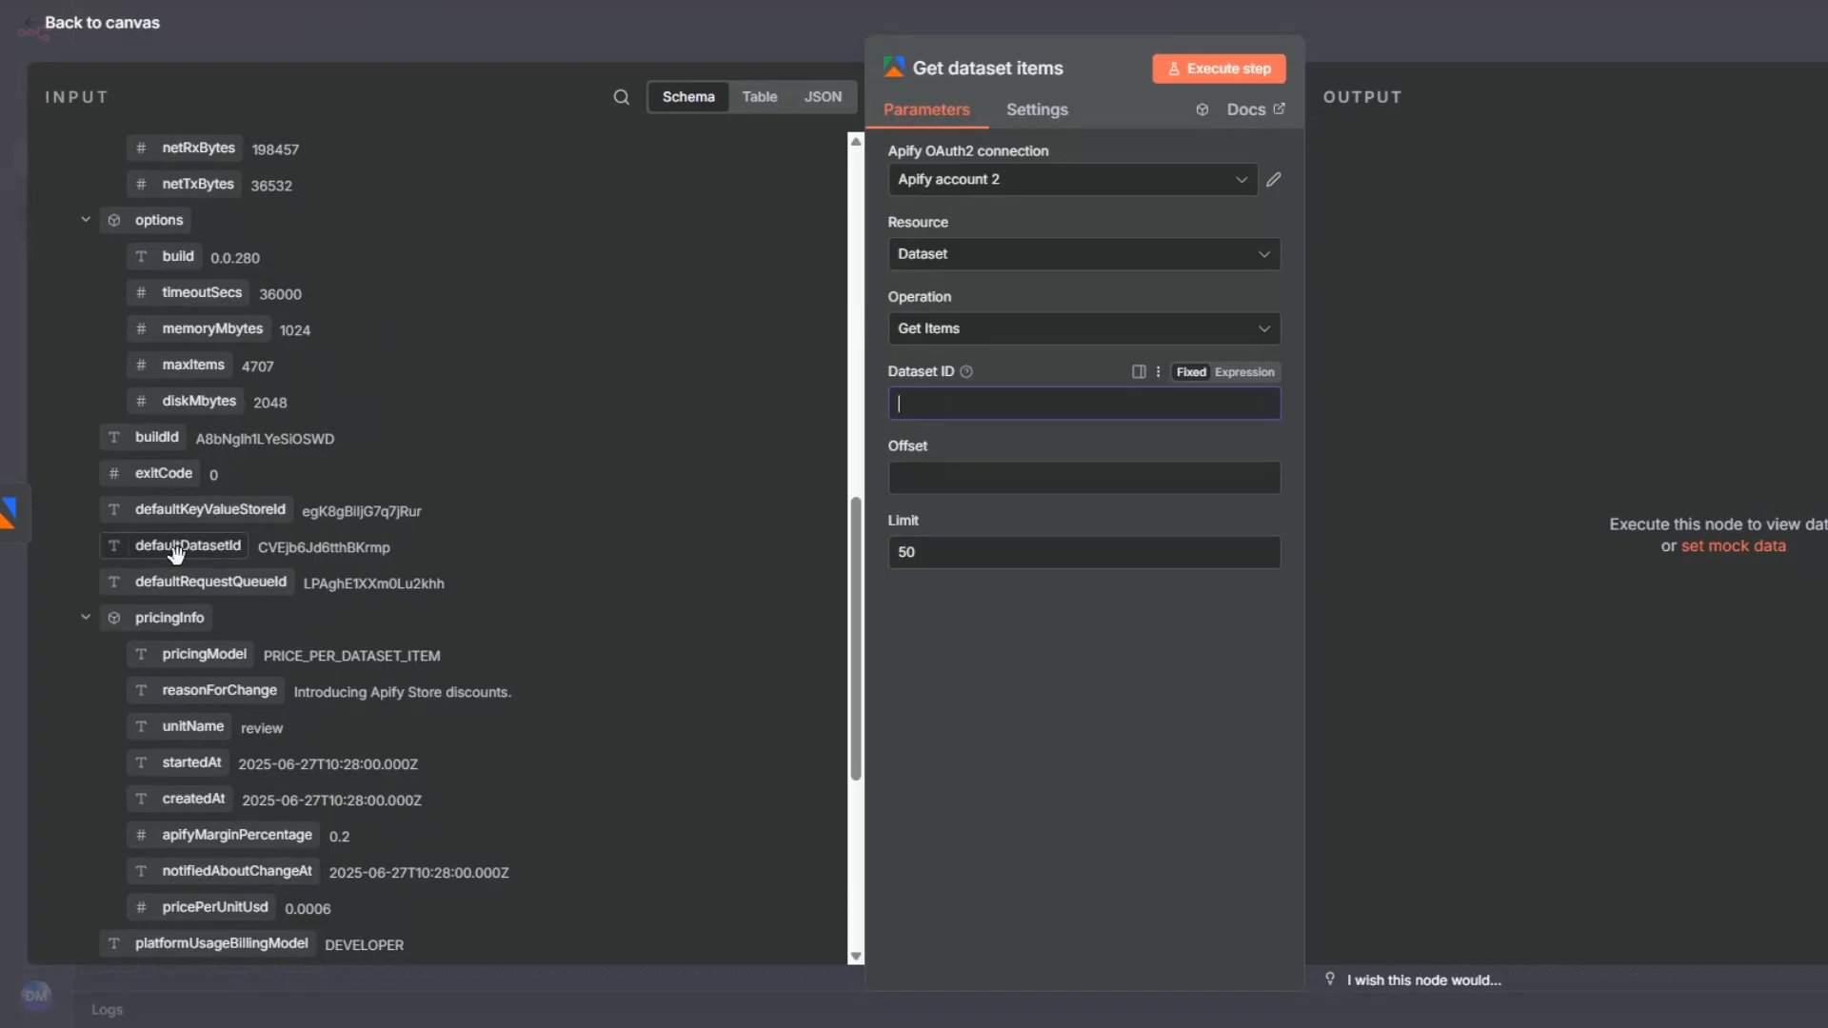
left_click_drag(189, 546, 991, 403)
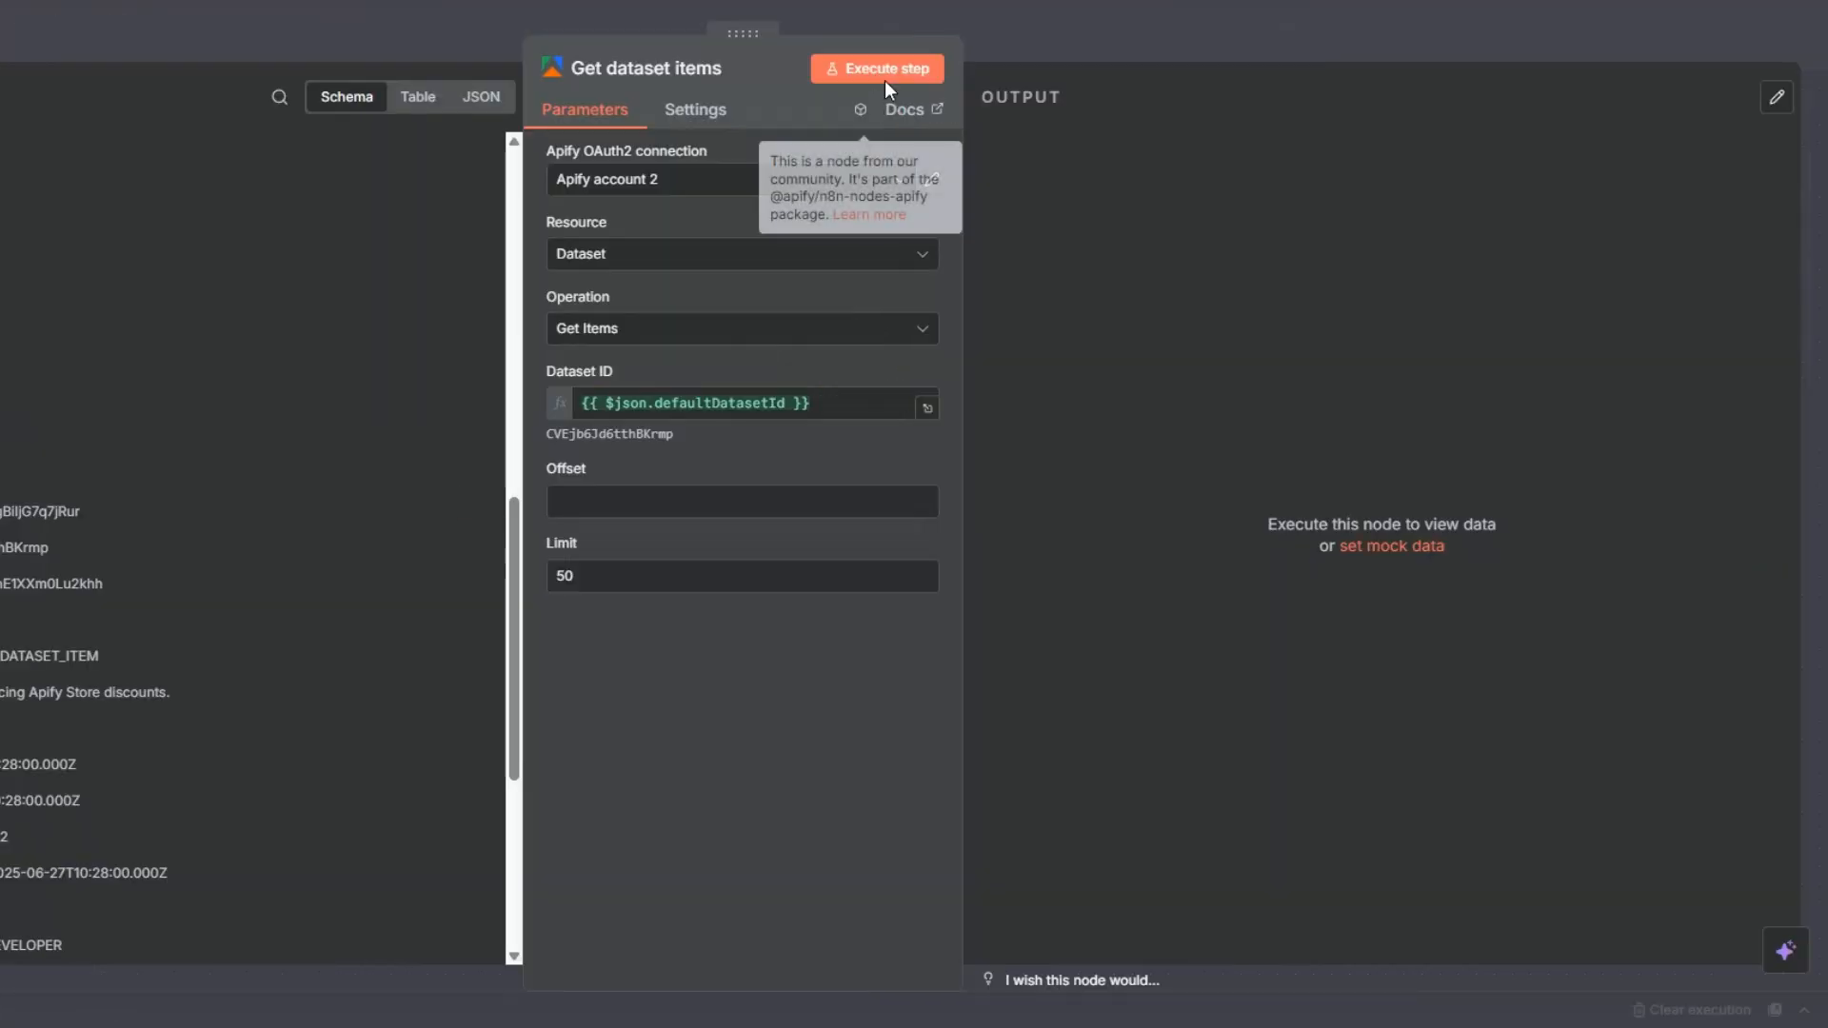
left_click(1228, 71)
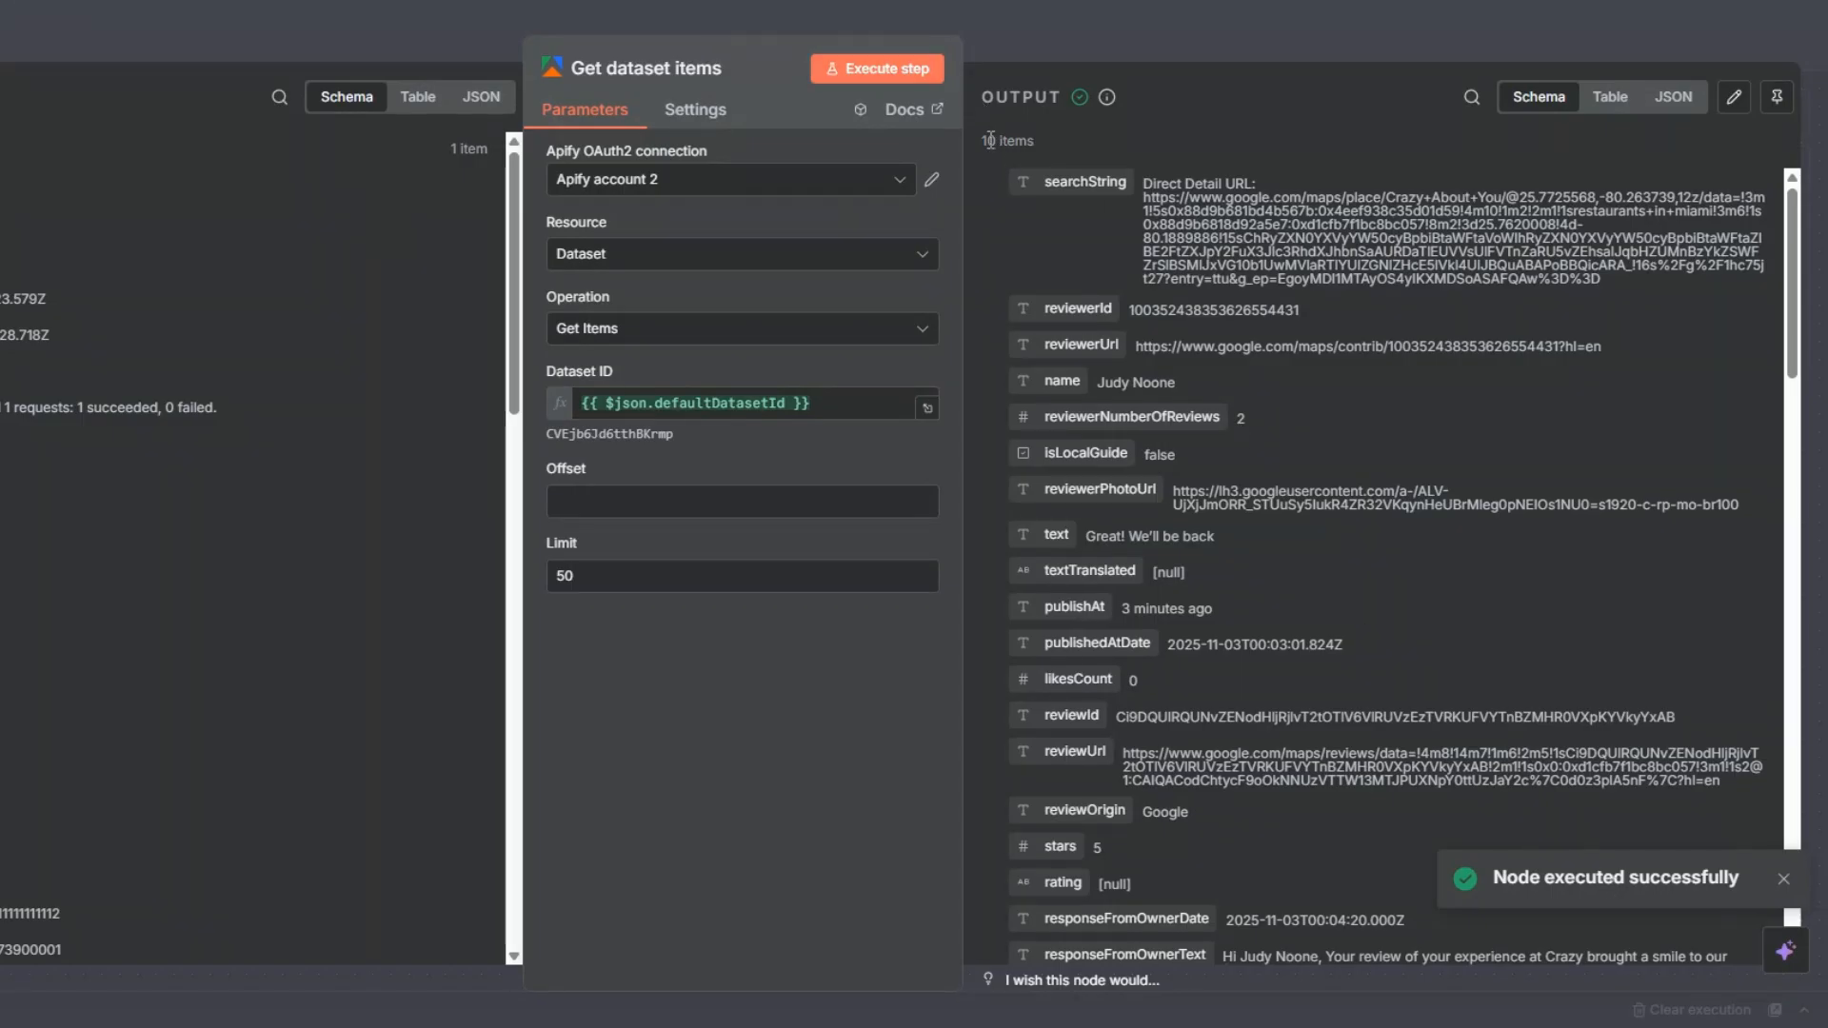
- Examine the scraped review fields in the node's output, from the item count down to the place address and category, and return to the canvas
left_click_drag(990, 140, 1061, 141)
scroll(1250, 314, "down", 2)
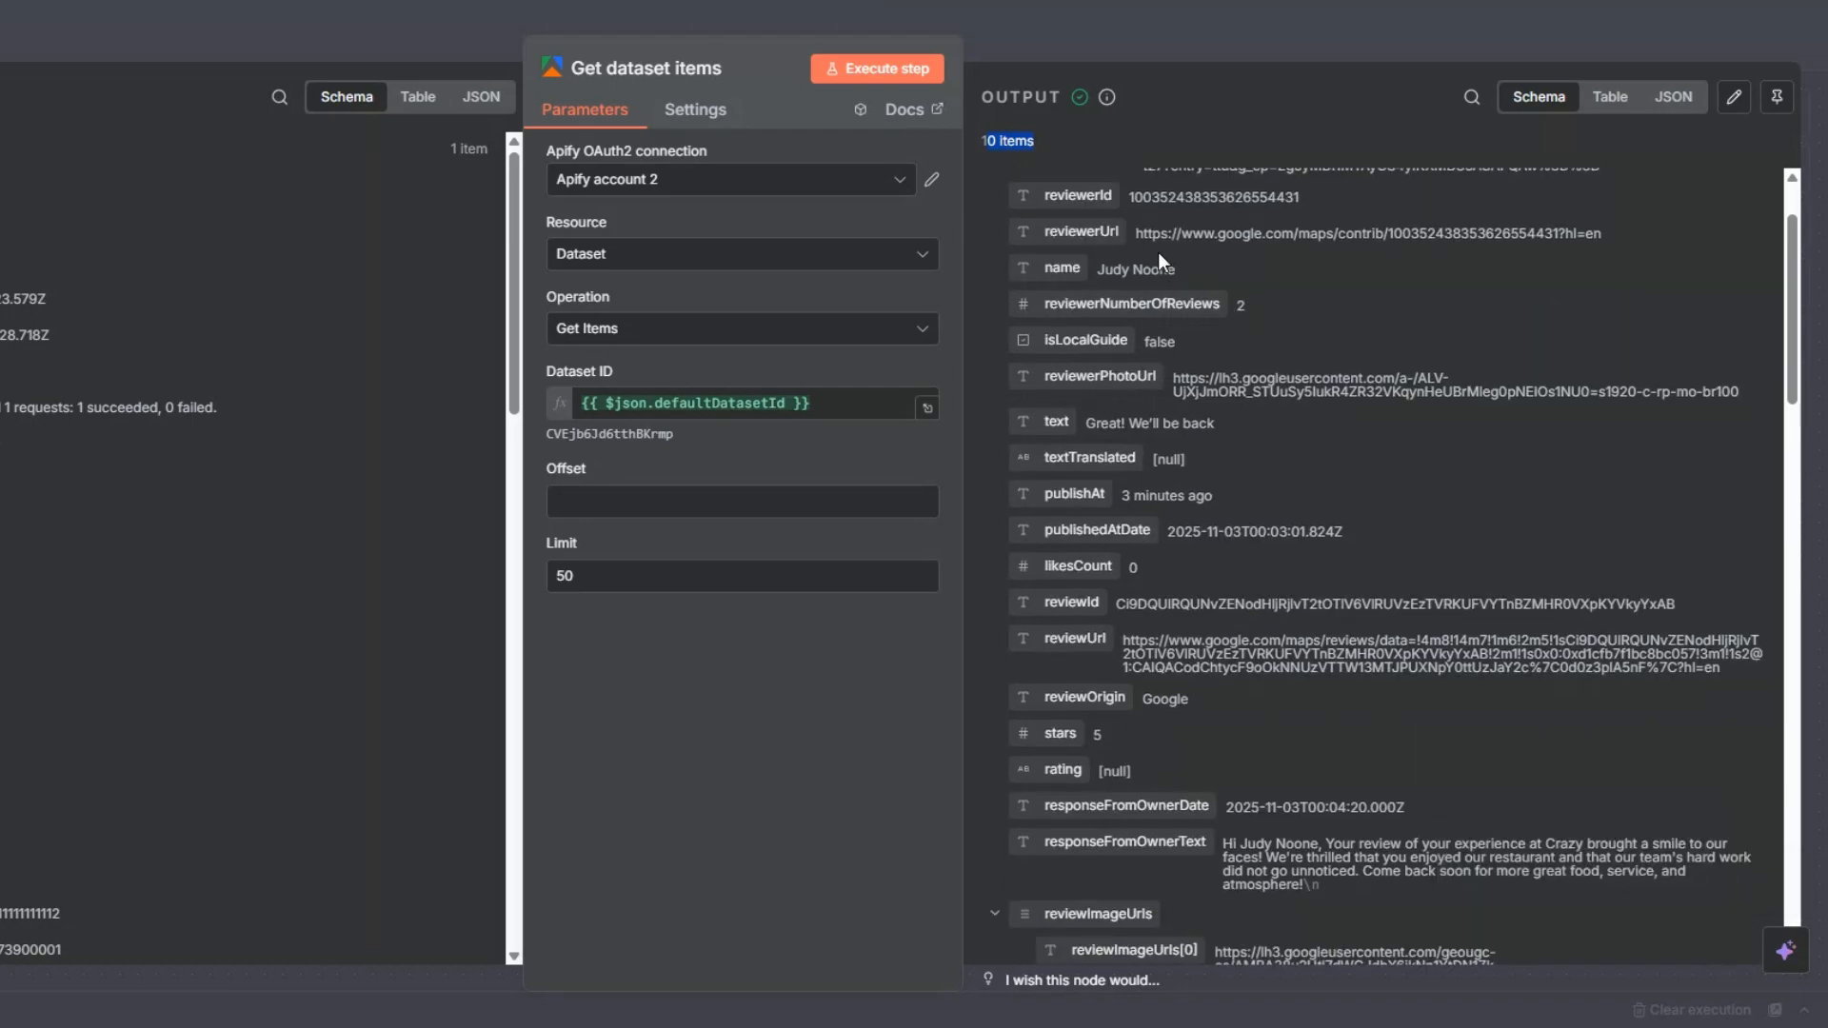
scroll(1145, 244, "up", 2)
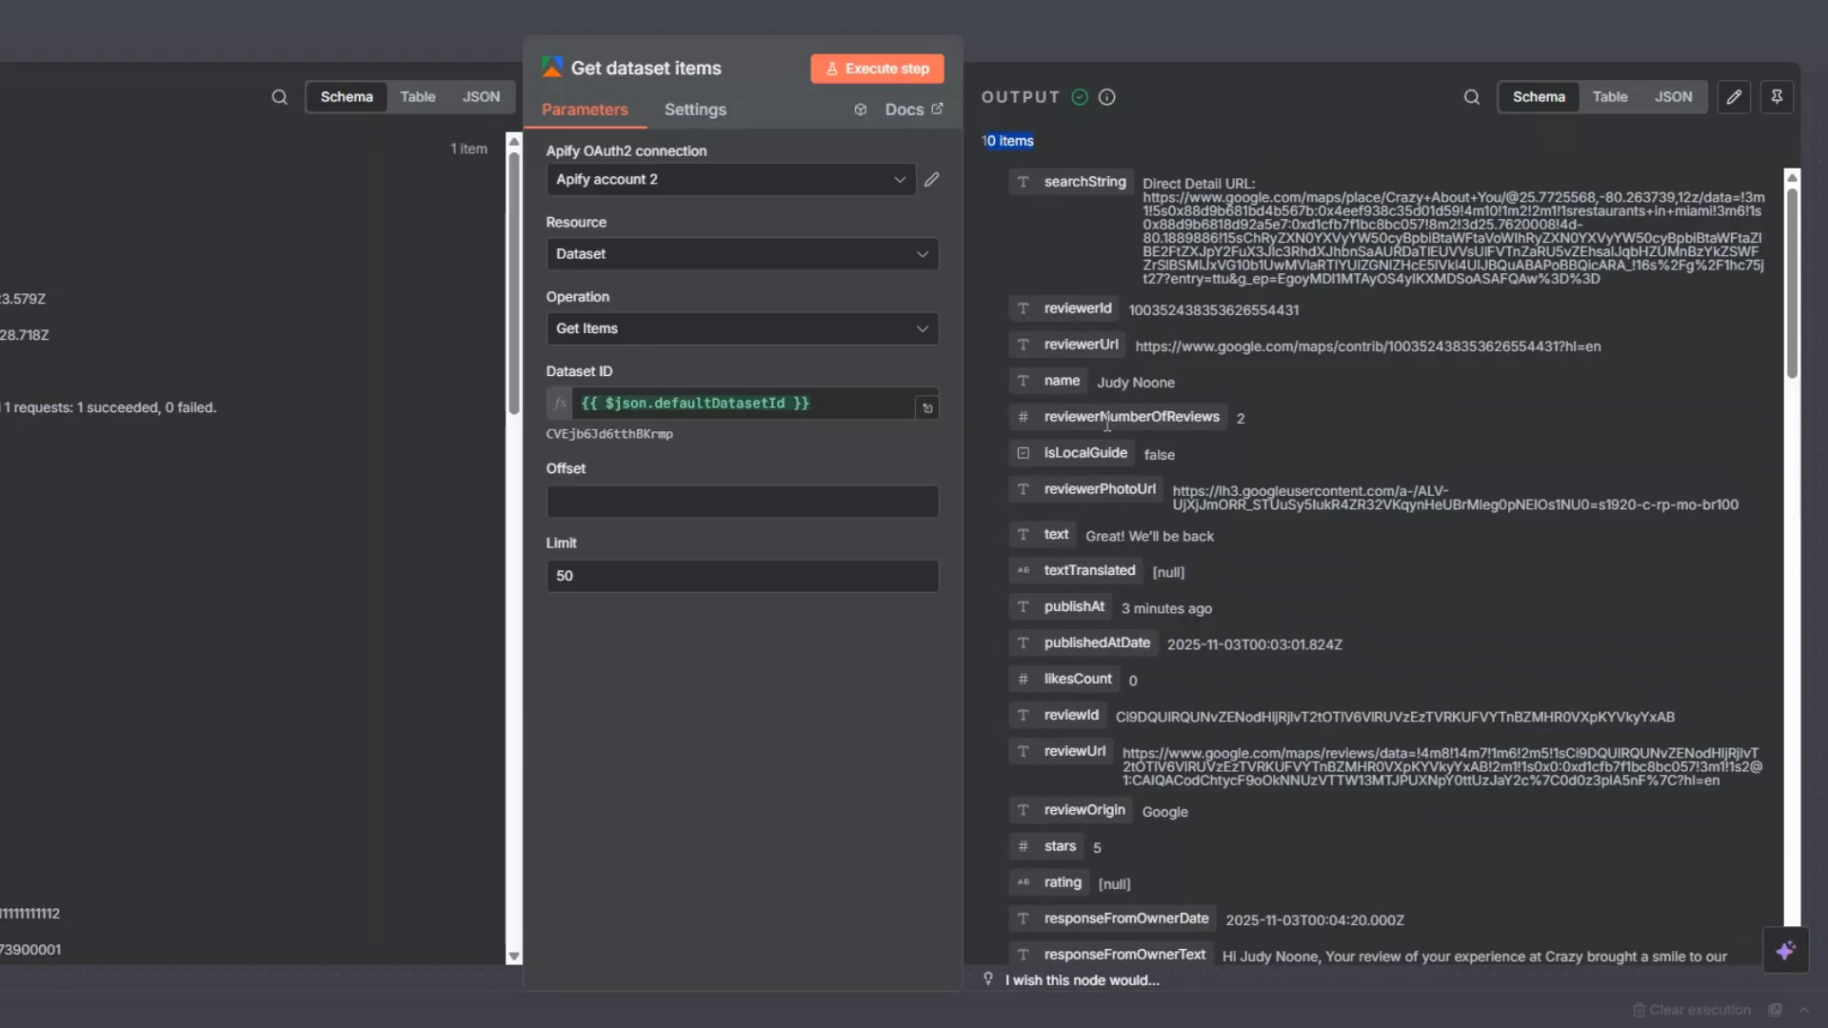
scroll(1107, 419, "down", 1)
scroll(1107, 419, "down", 1)
scroll(1107, 422, "down", 2)
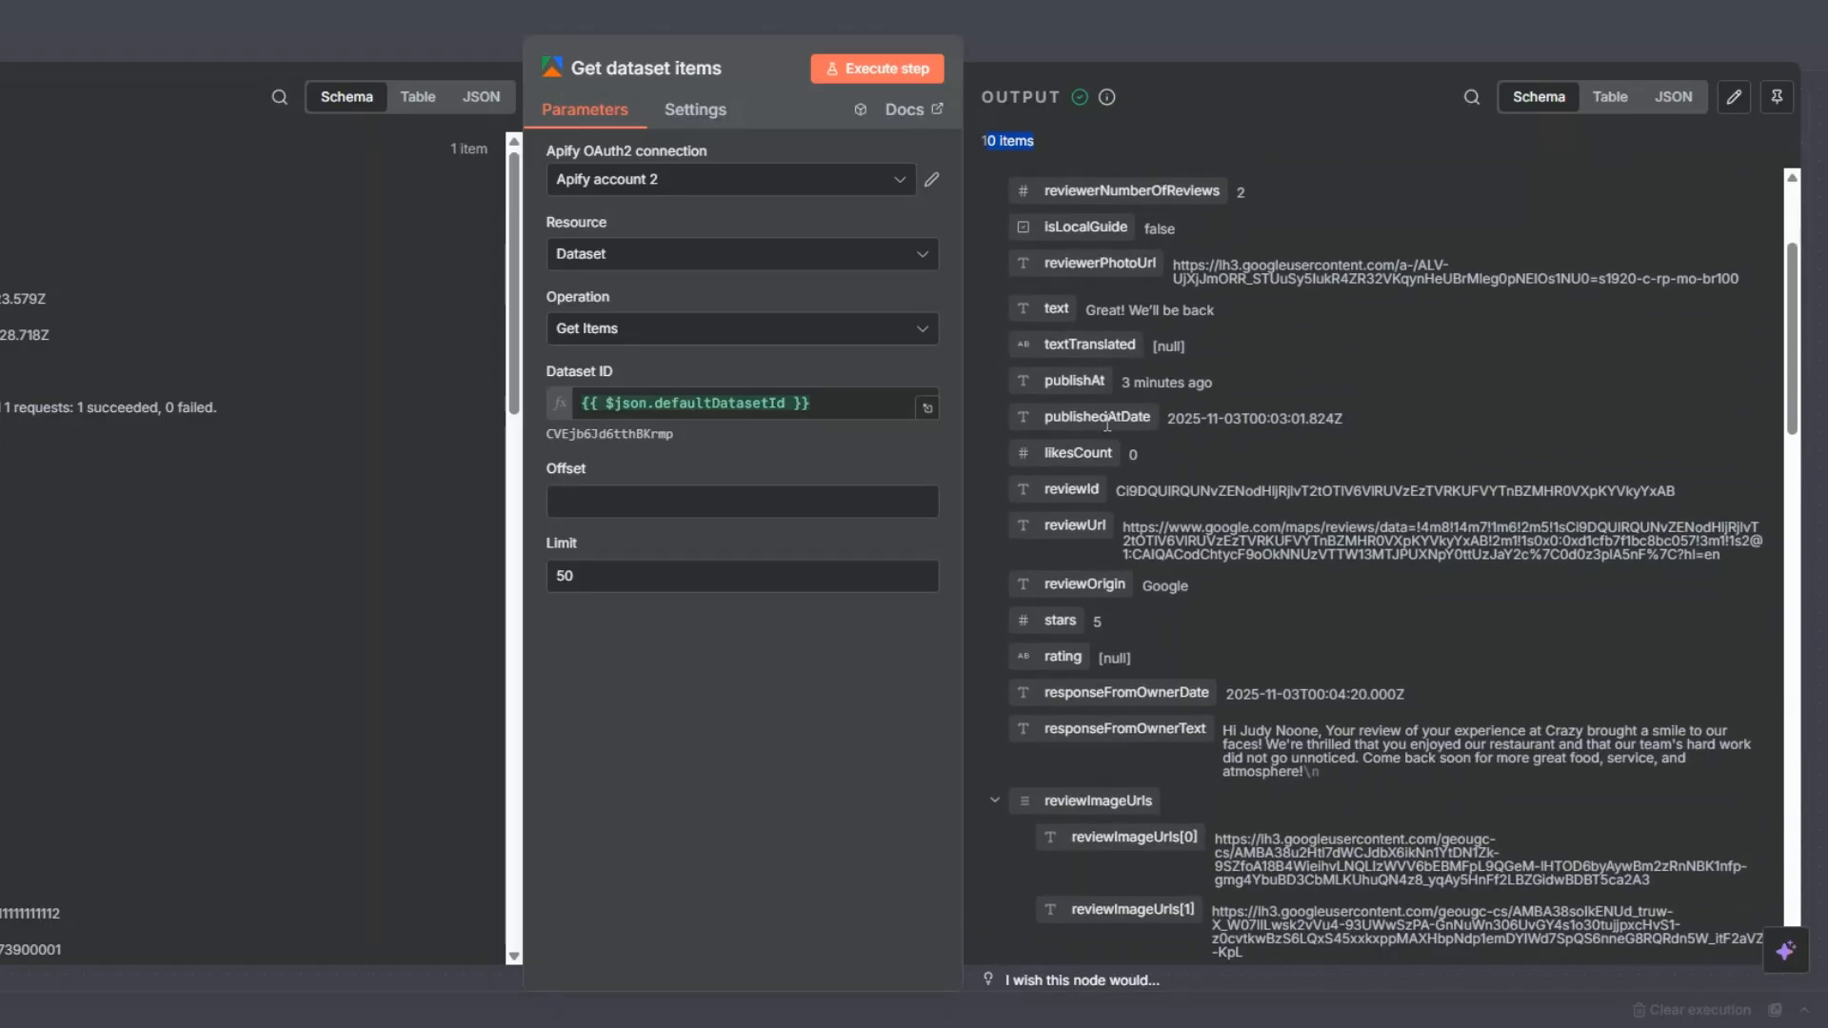
scroll(1106, 425, "down", 2)
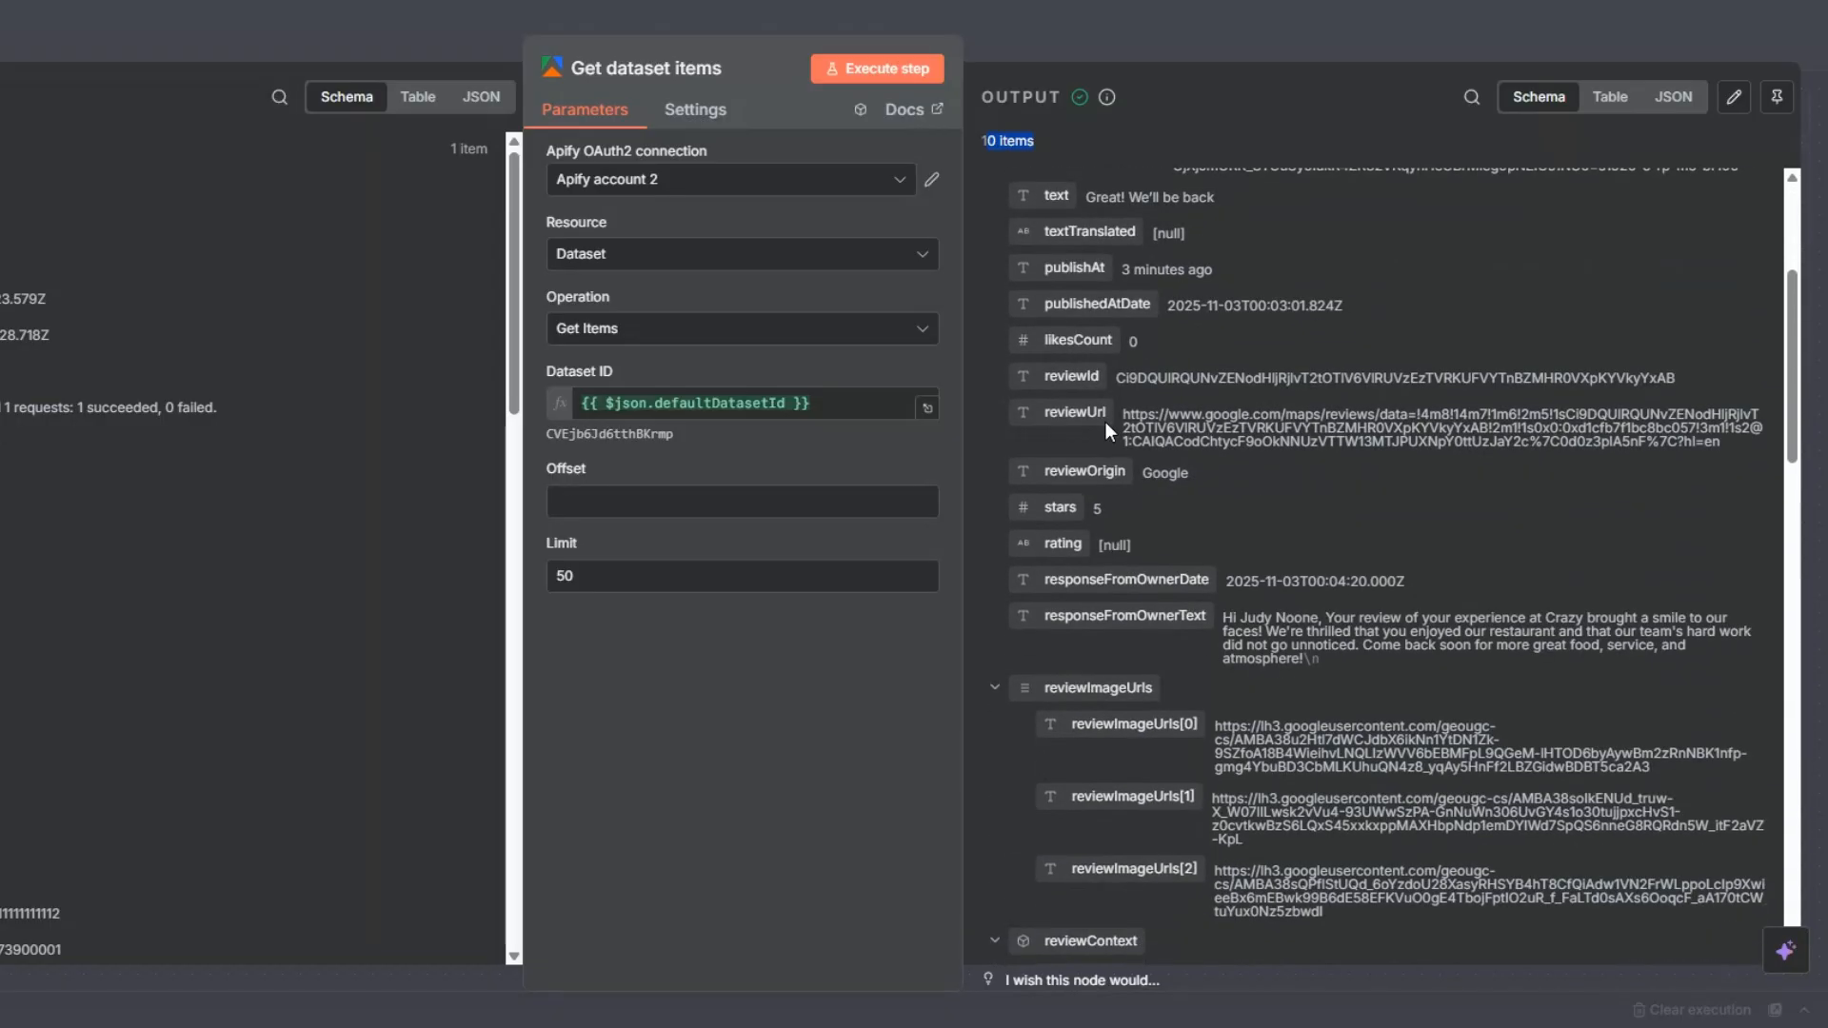
scroll(1105, 422, "down", 2)
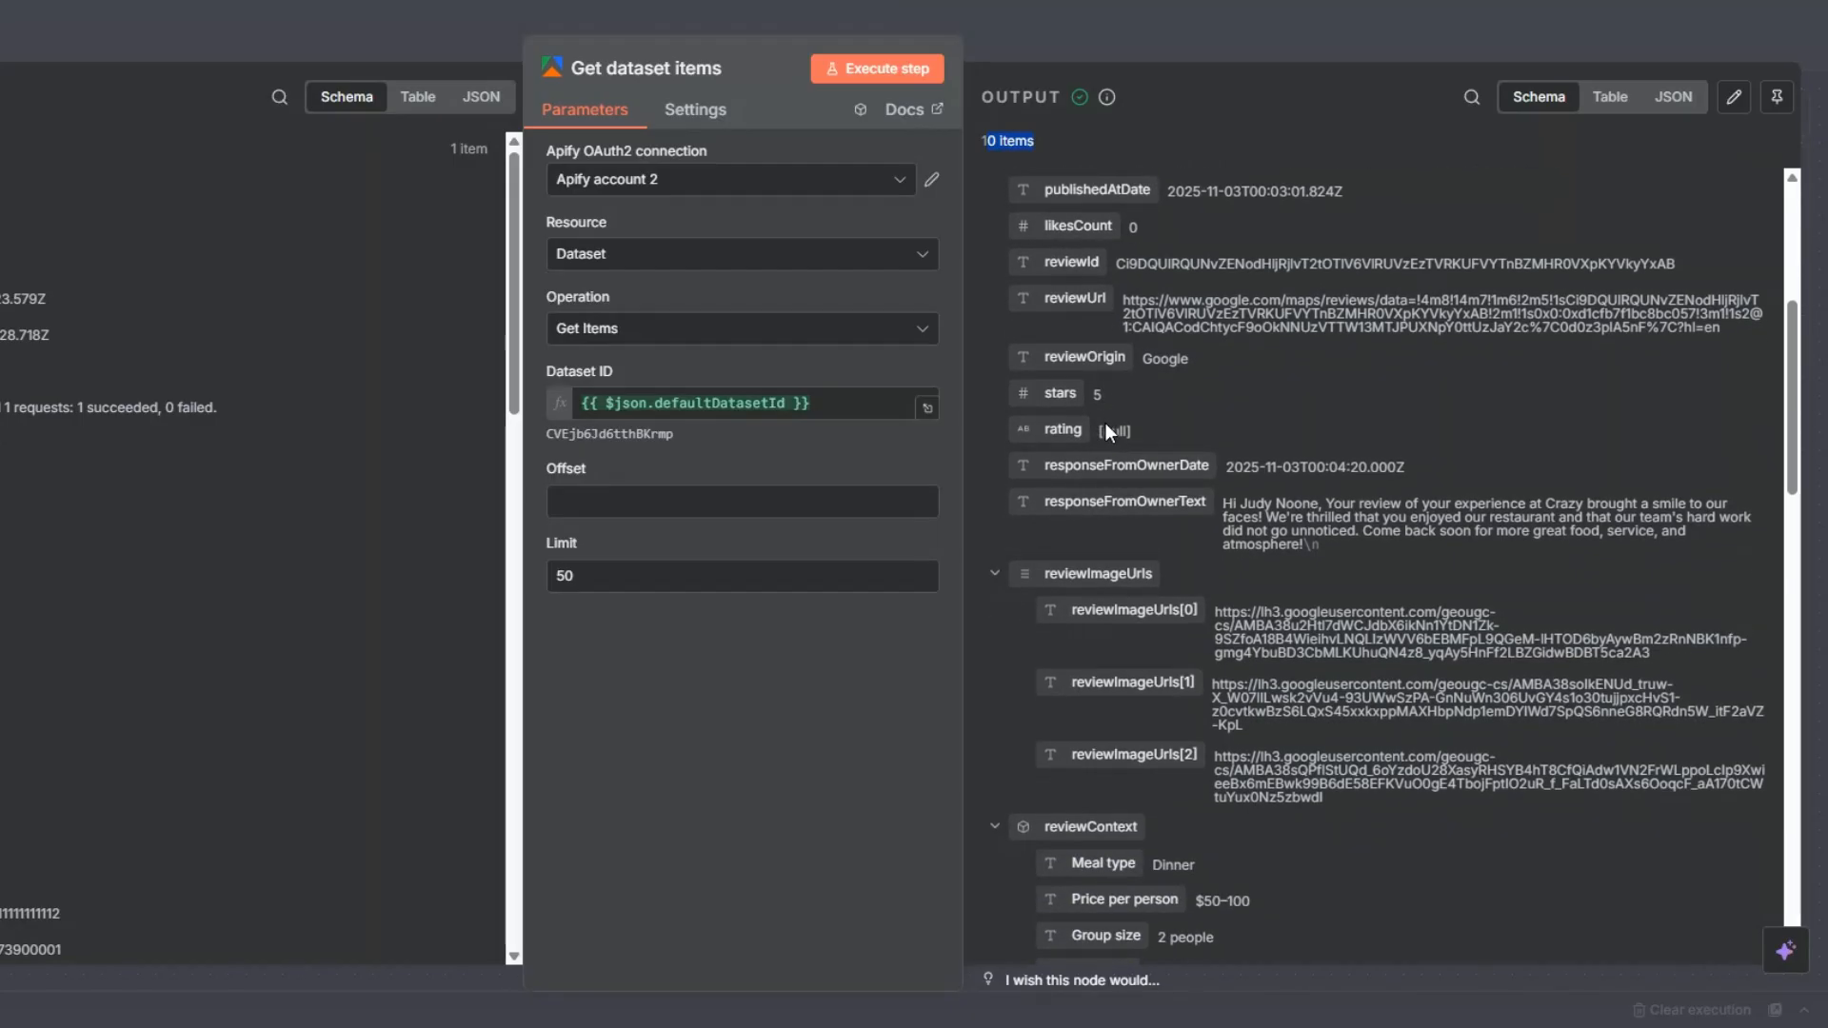
scroll(1106, 423, "down", 10)
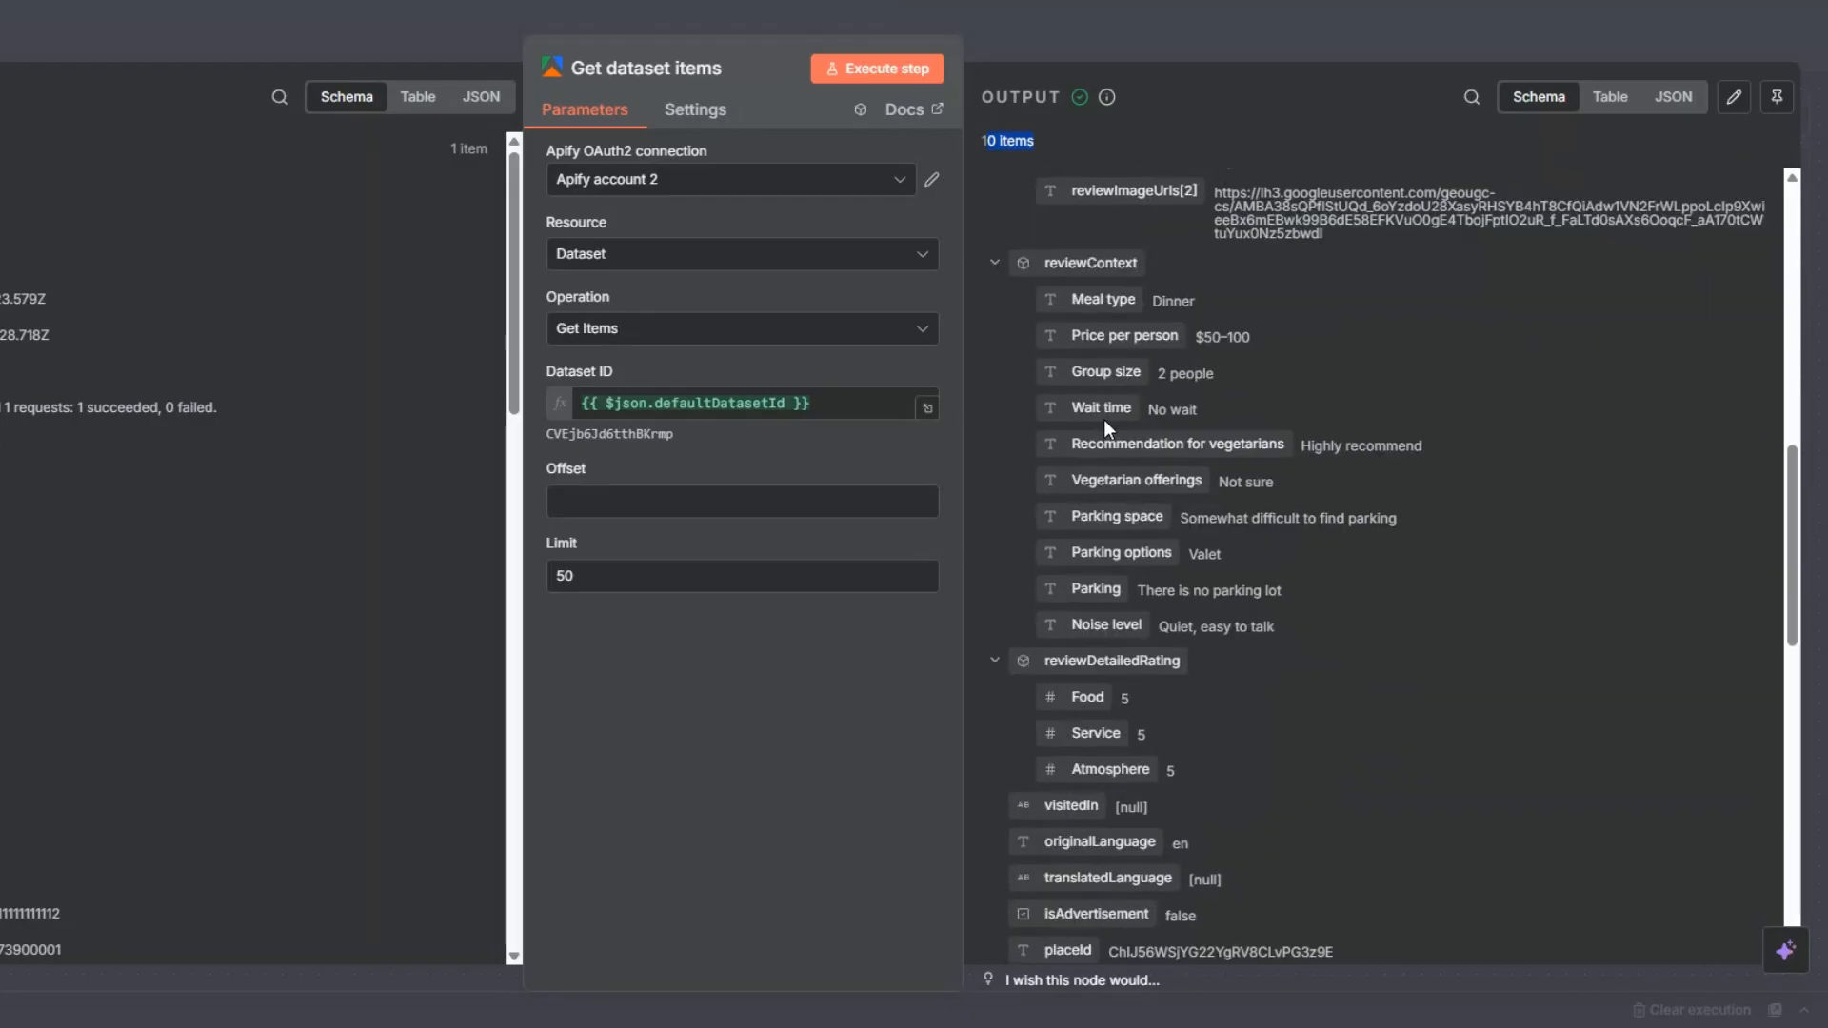
scroll(1224, 513, "down", 8)
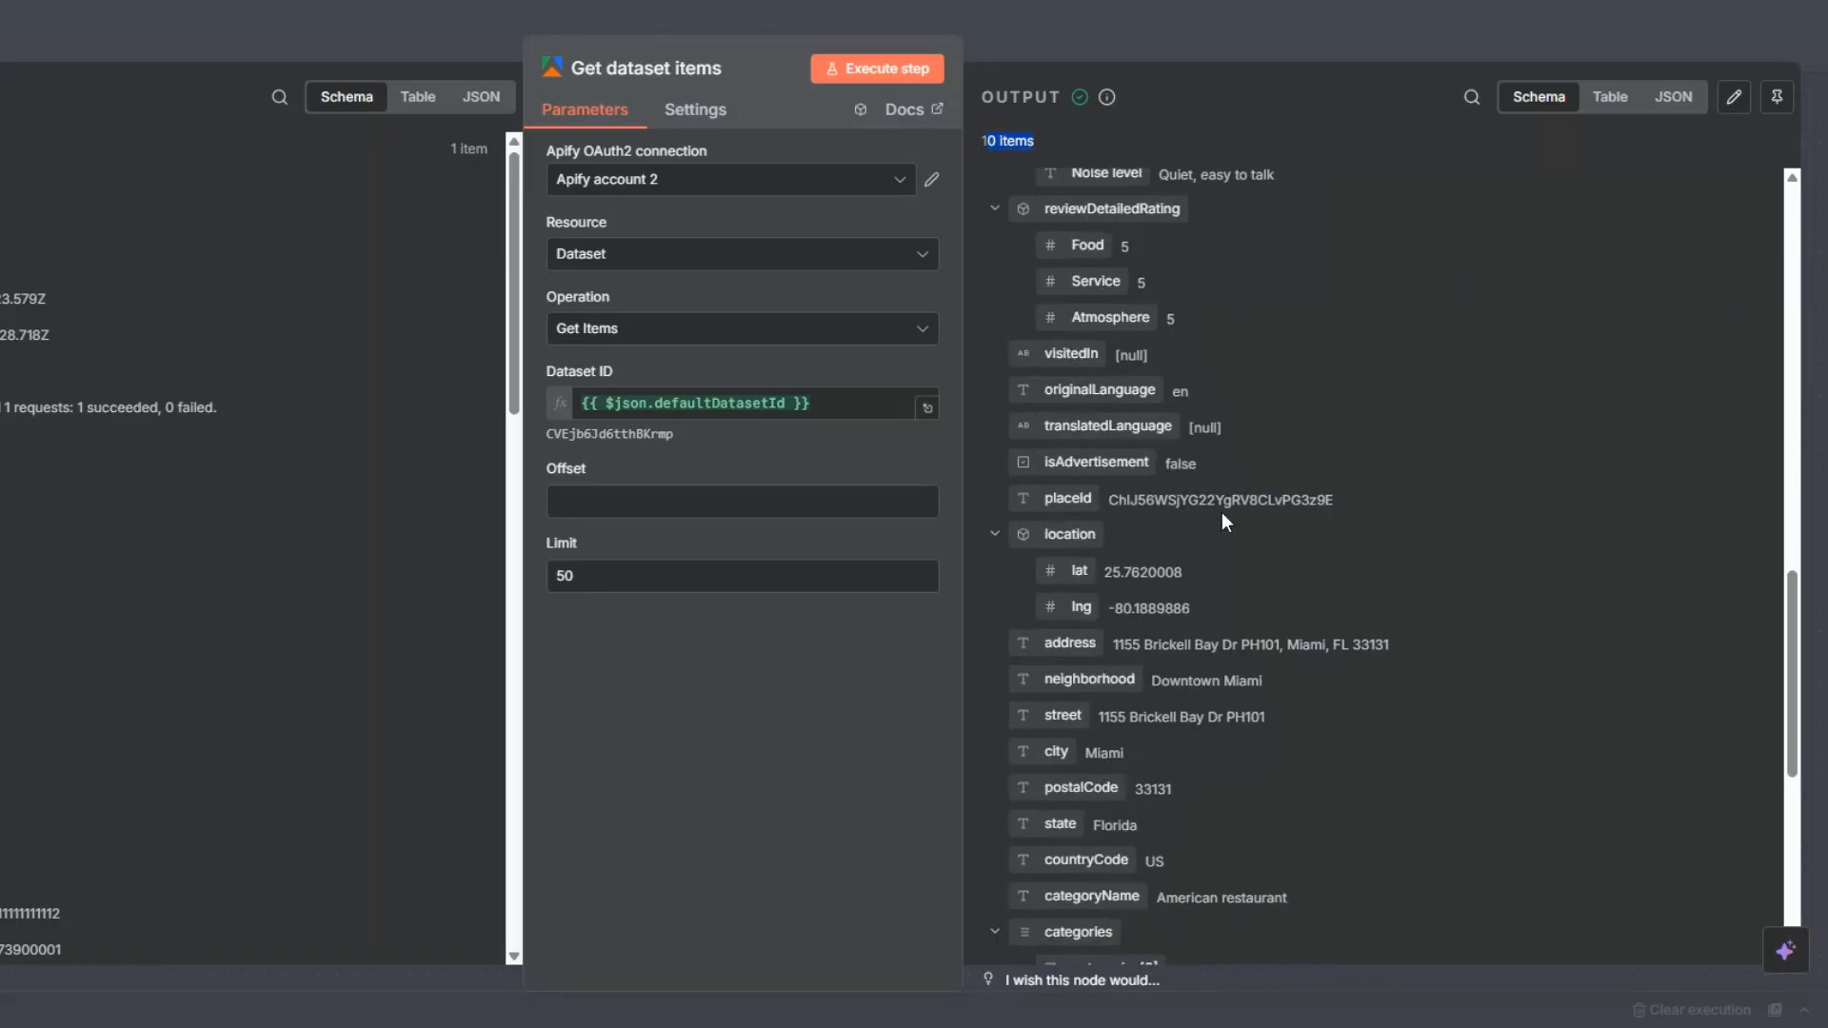
key("Escape")
- Rename the Run an Actor node as "Google Reviews Scraper"
key("F2")
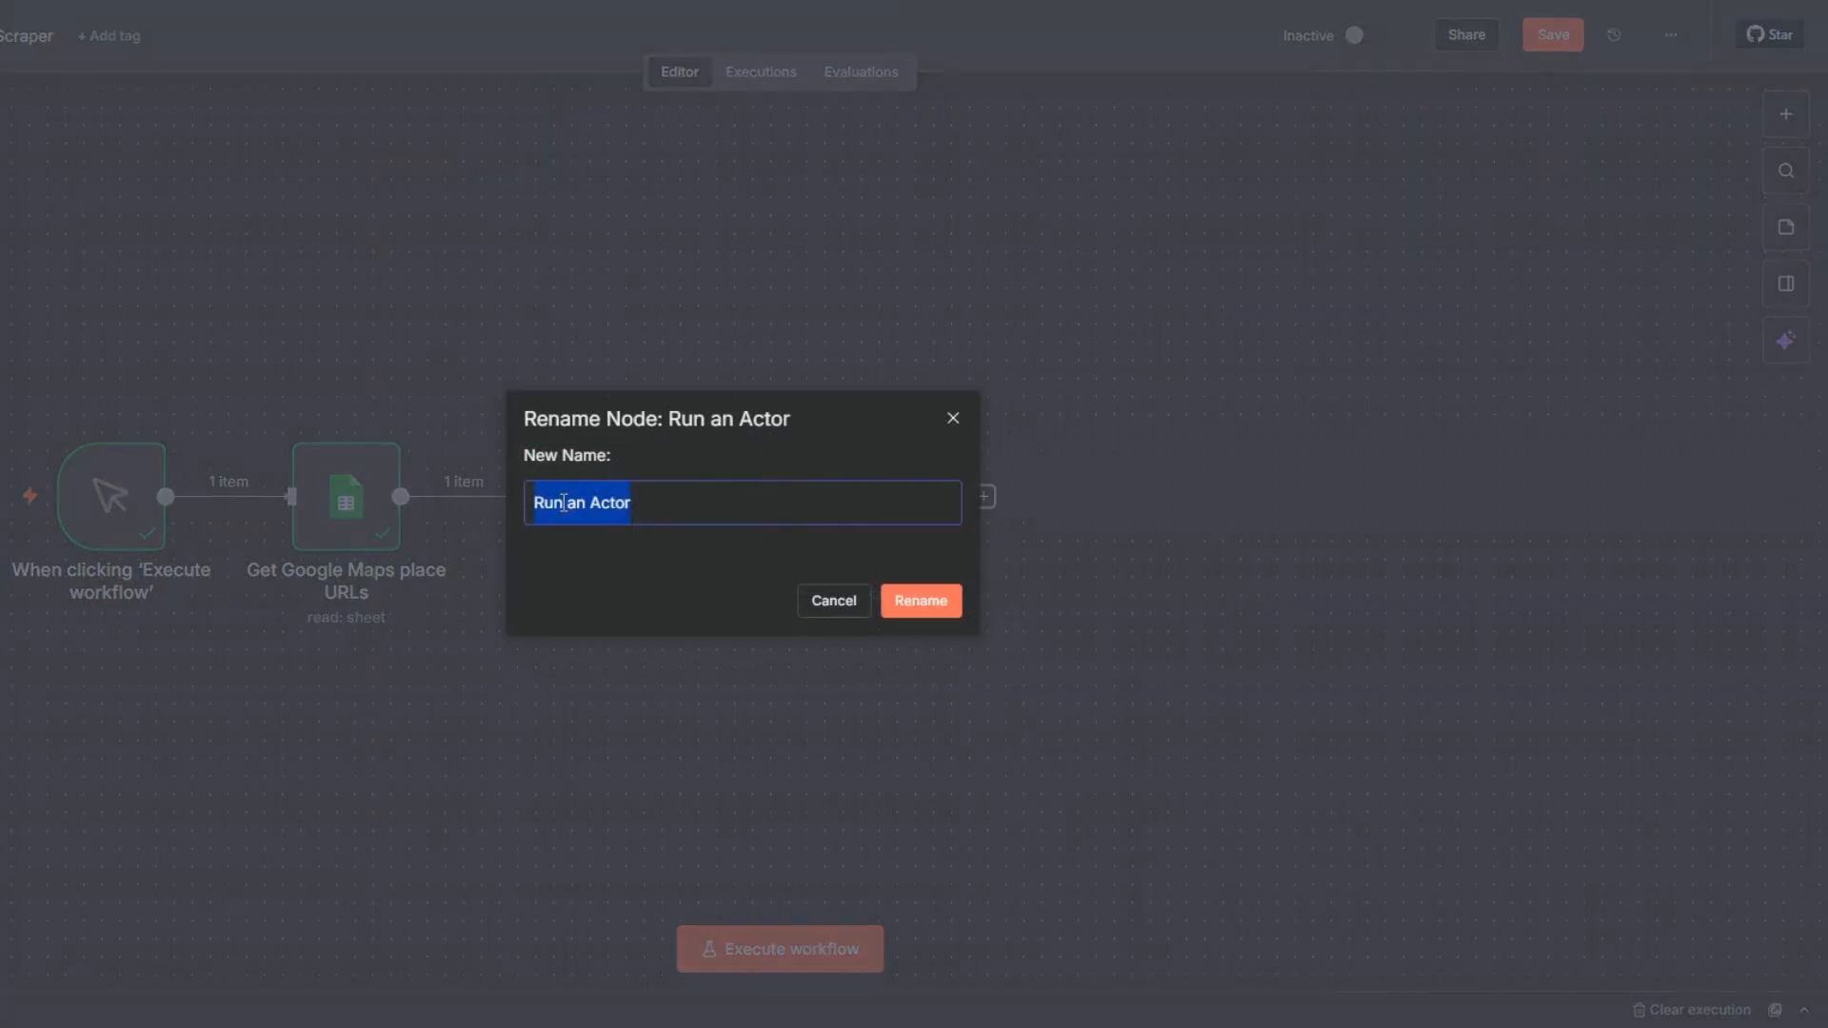
type("Google Reviews Scraper")
left_click(921, 601)
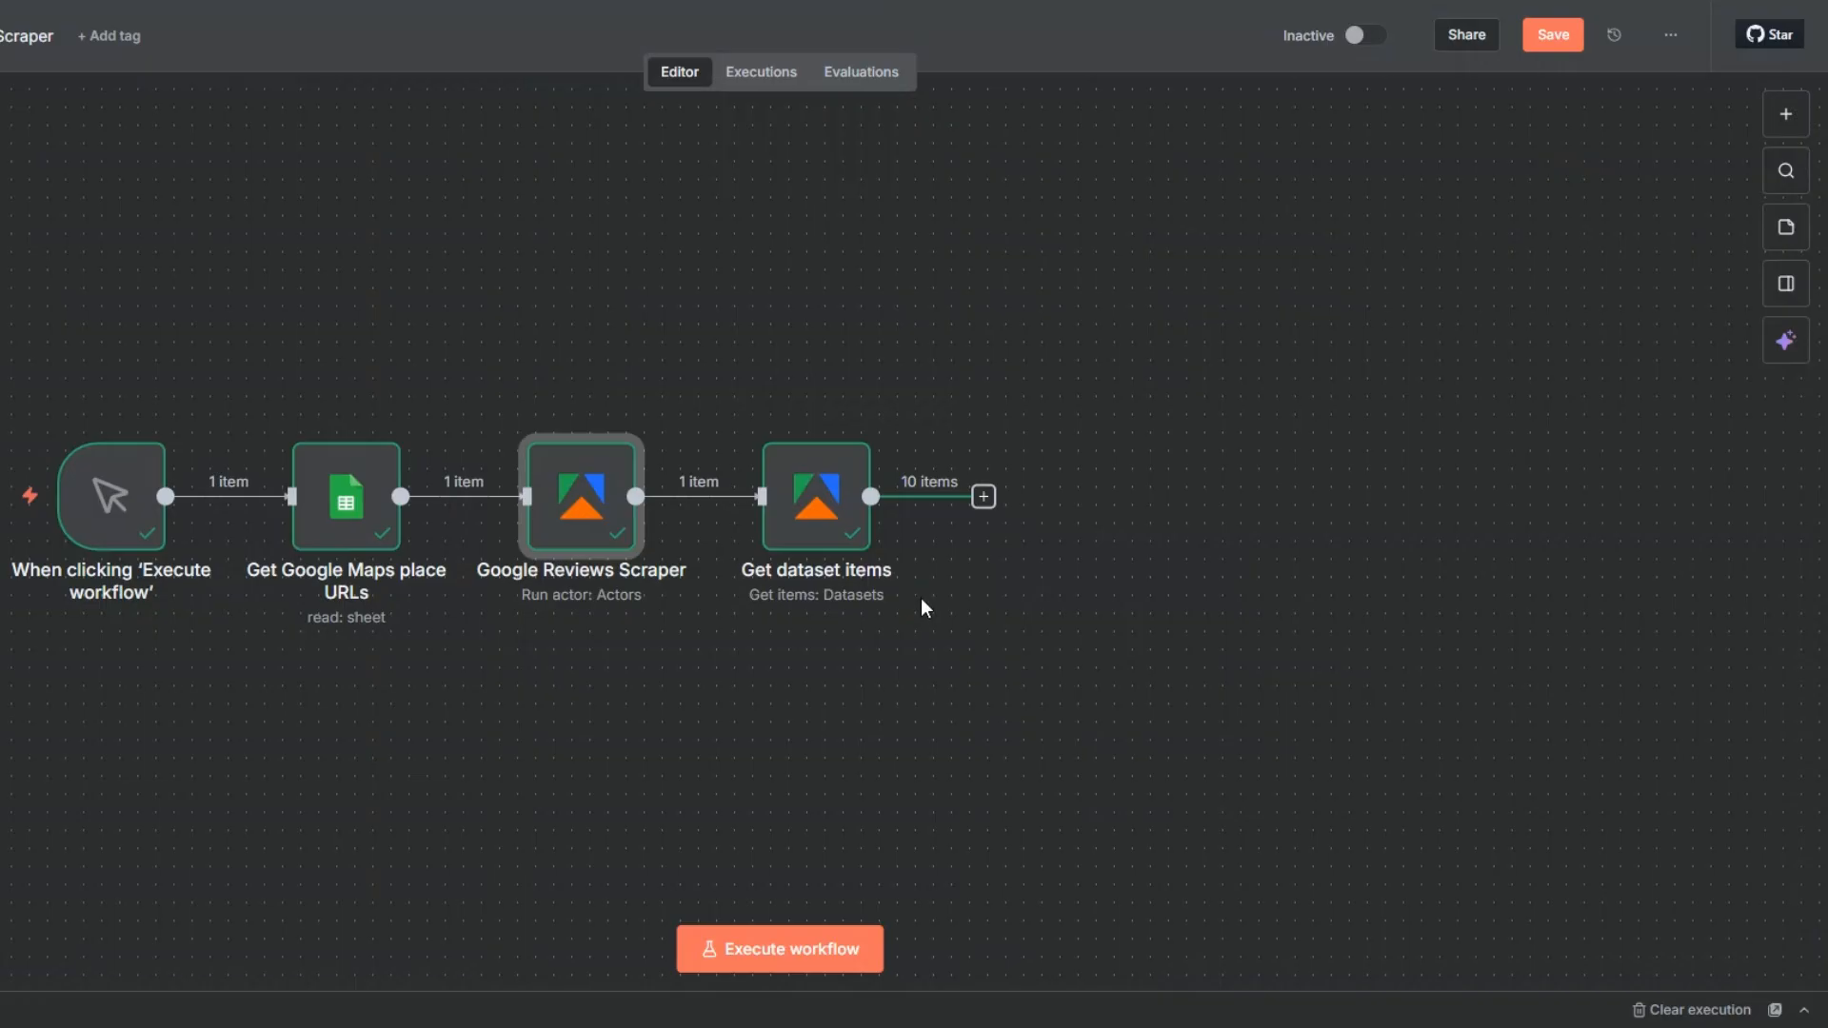
- Rename the Get dataset items node as "Get Google Reviews"
left_click(815, 504)
key("F2")
left_click(583, 497)
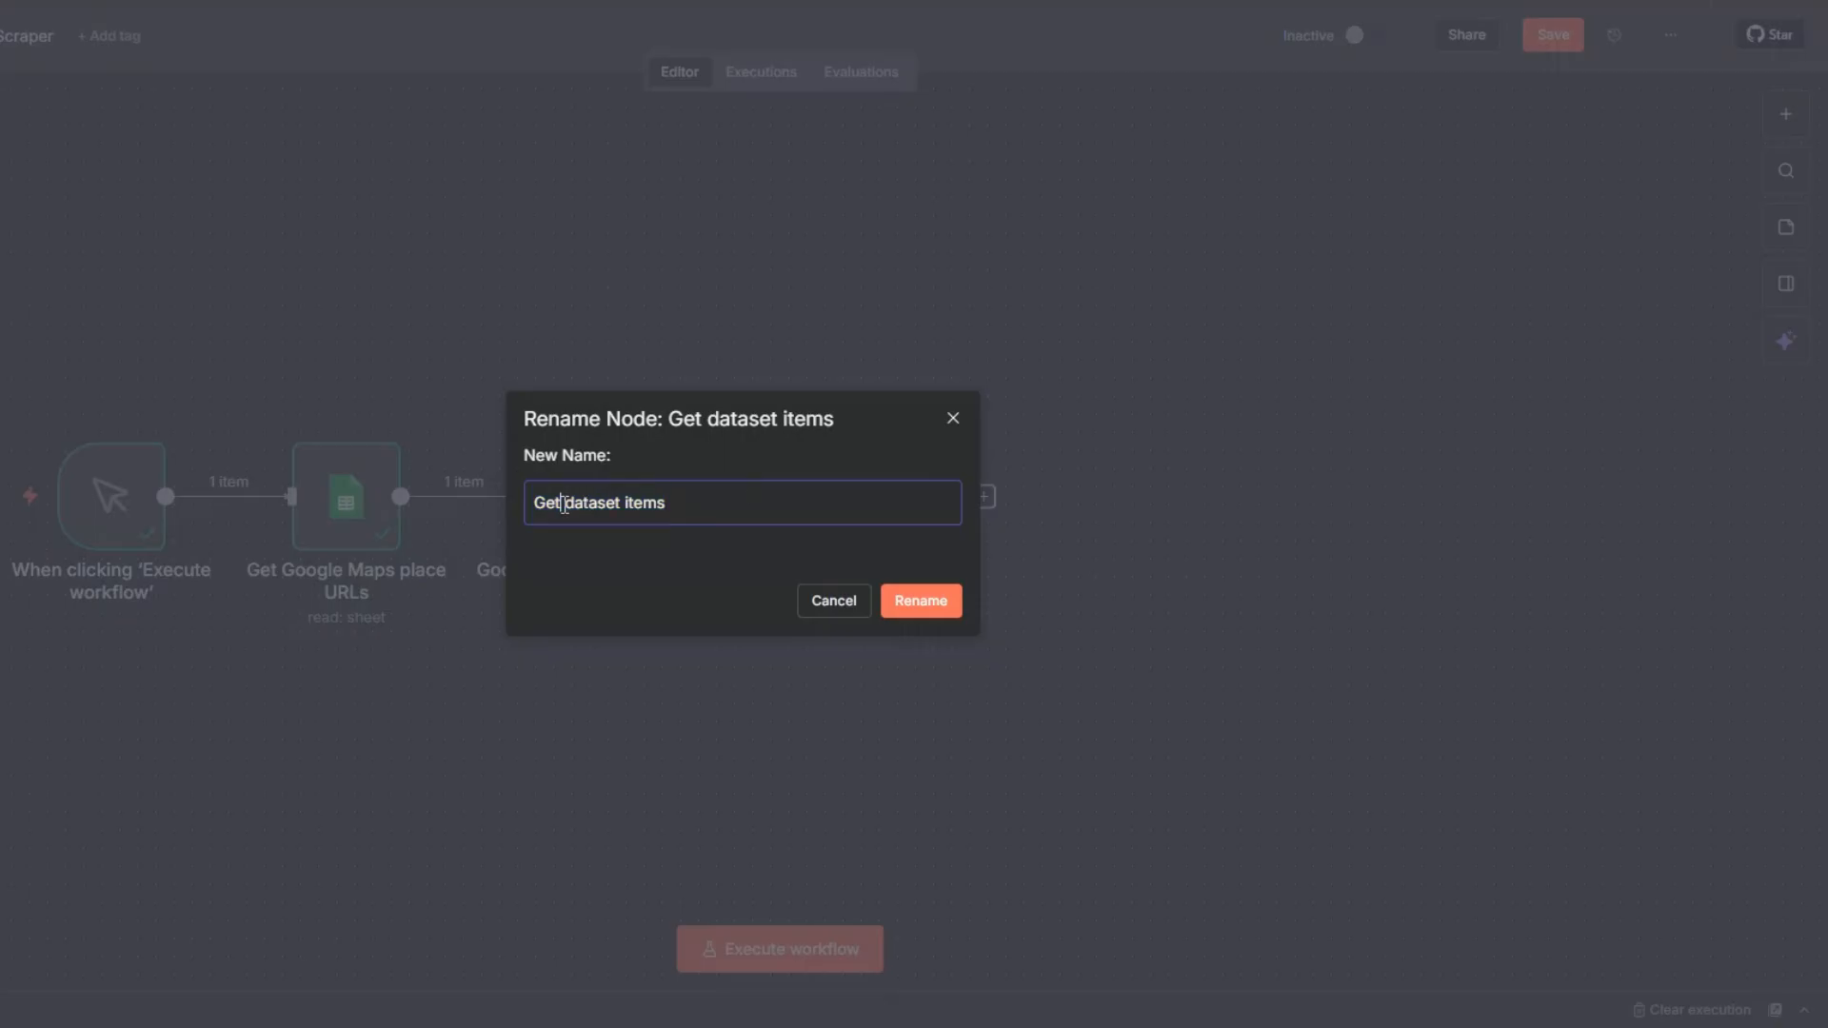
left_click_drag(564, 503, 572, 503)
left_click_drag(573, 503, 694, 506)
type("Google Reviews")
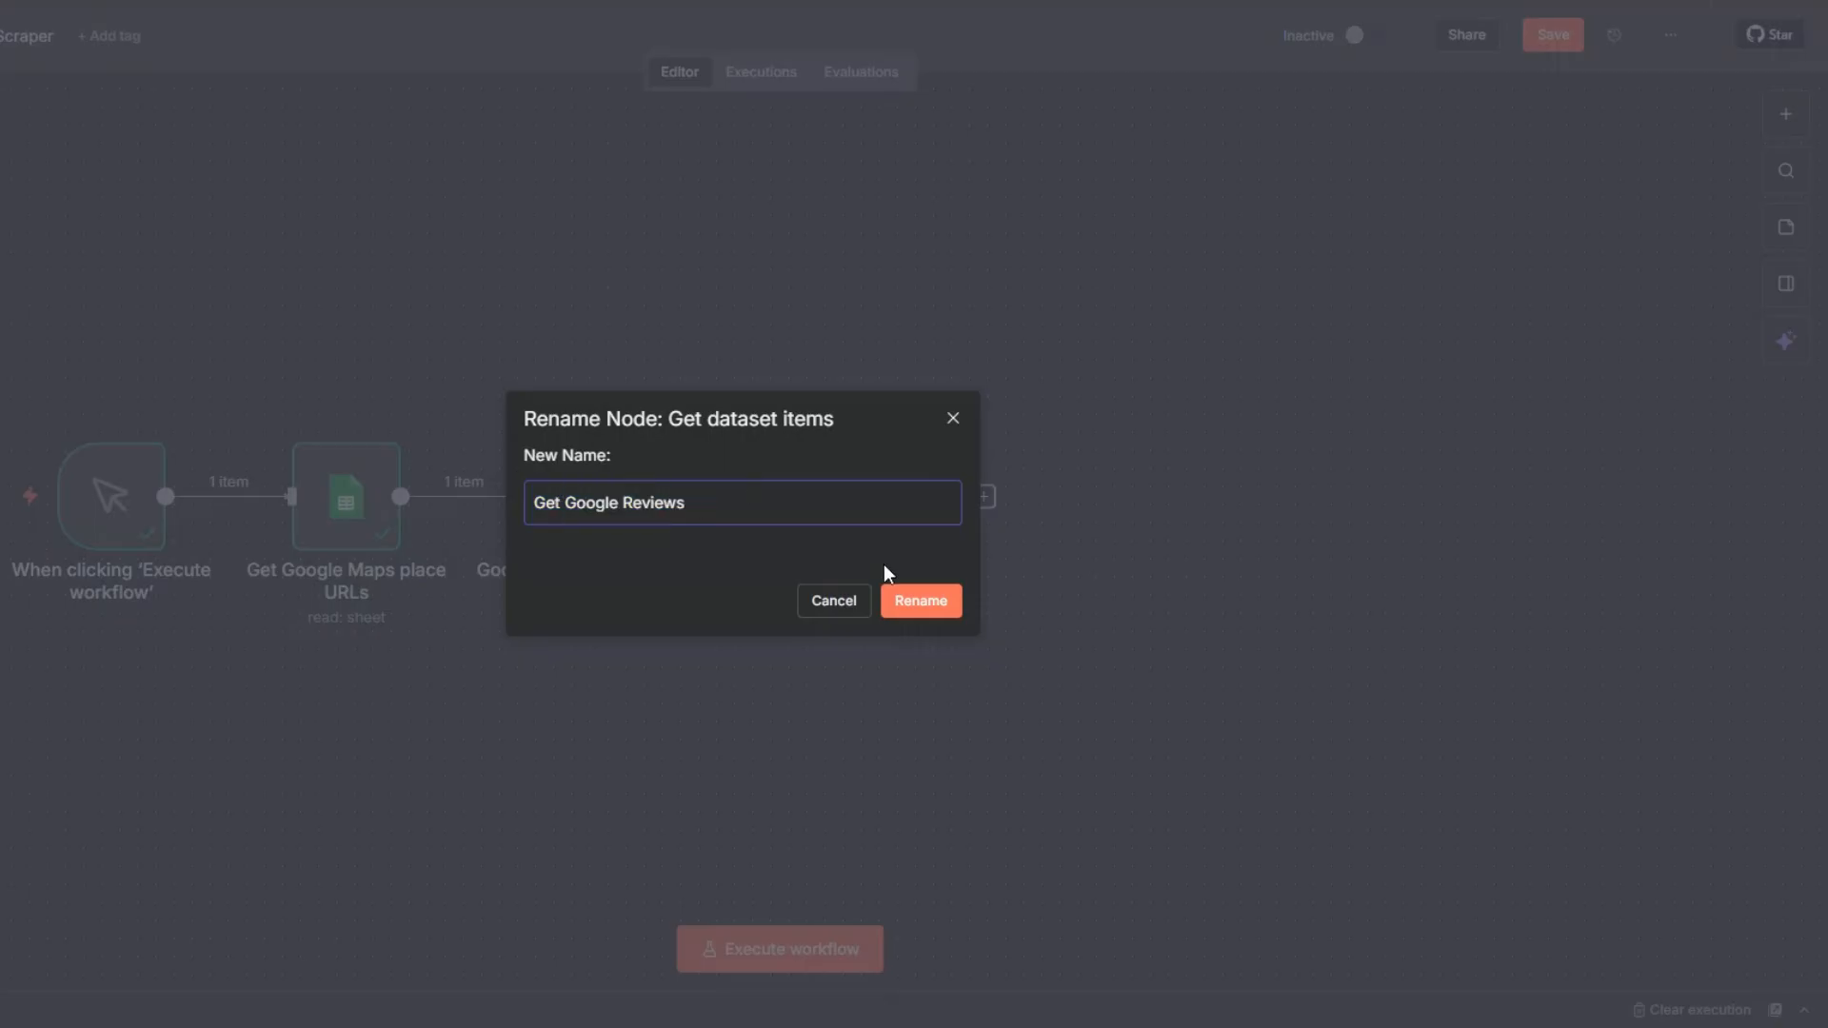
left_click(903, 600)
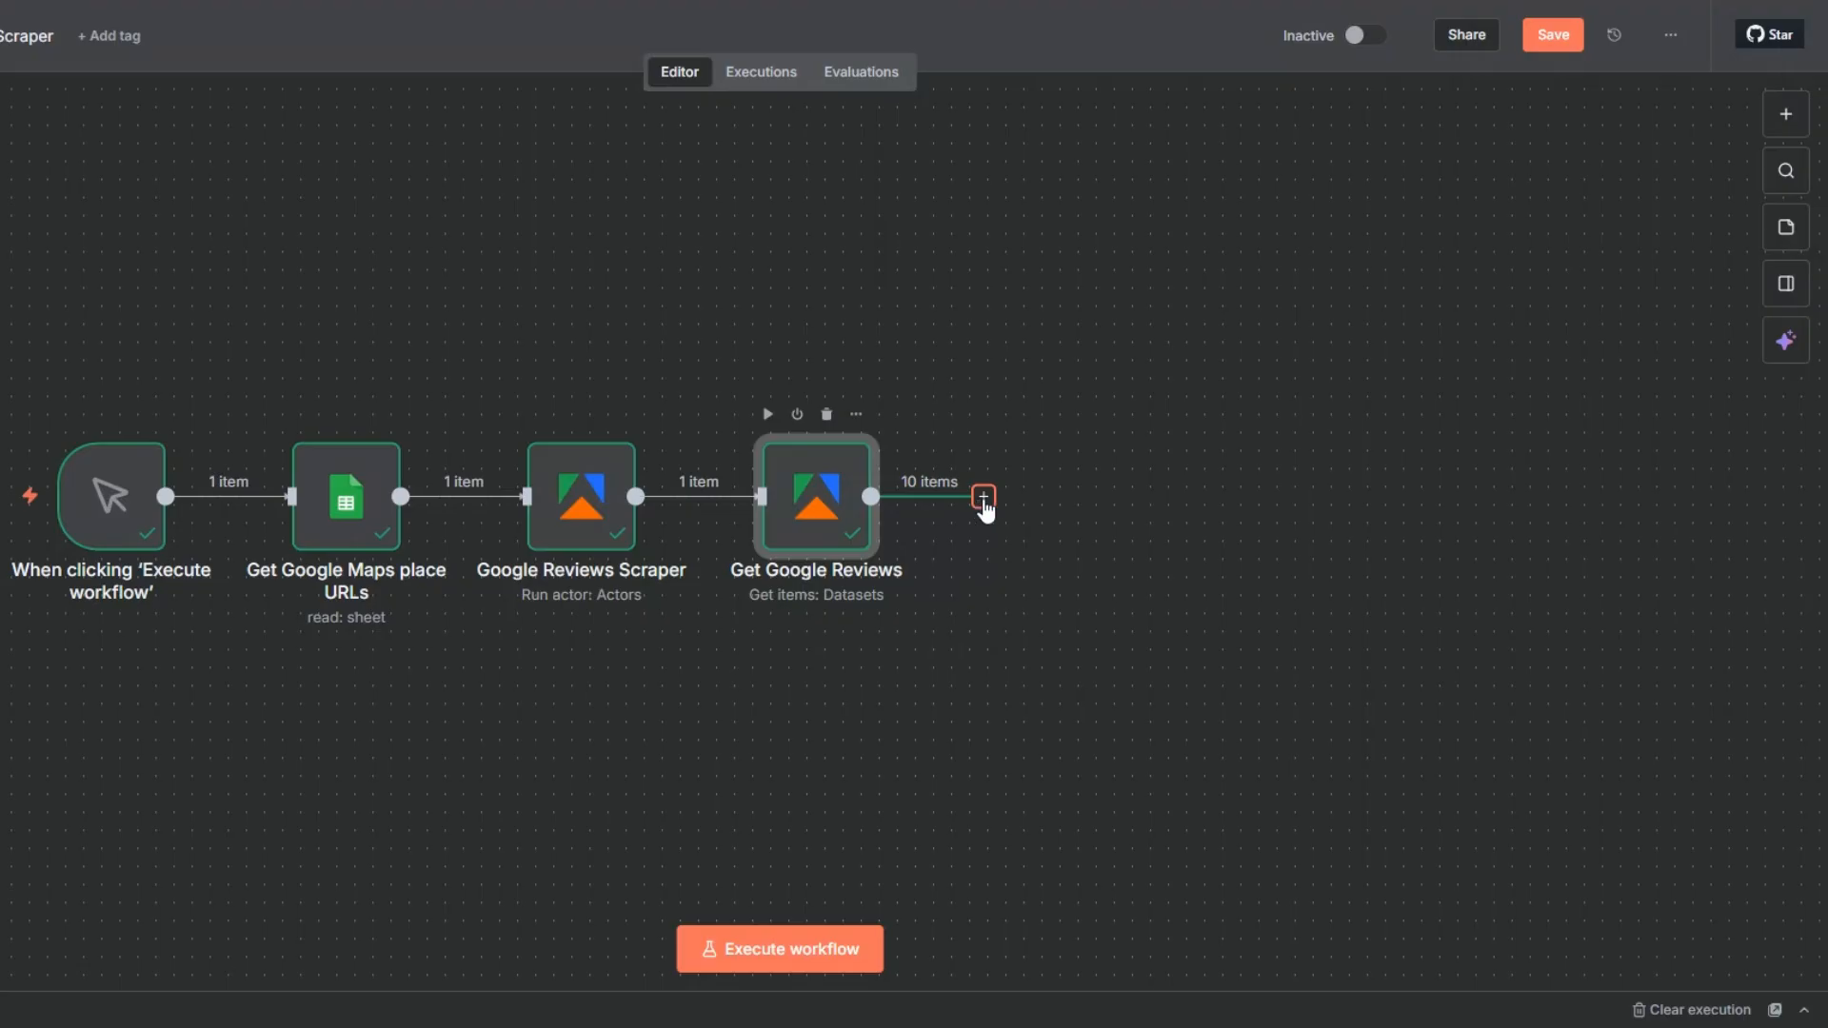
- Switch to Google Sheets and examine the column headers of the Google Maps Reviews sheet, from Place Title to Place Google Maps link
left_click(997, 466)
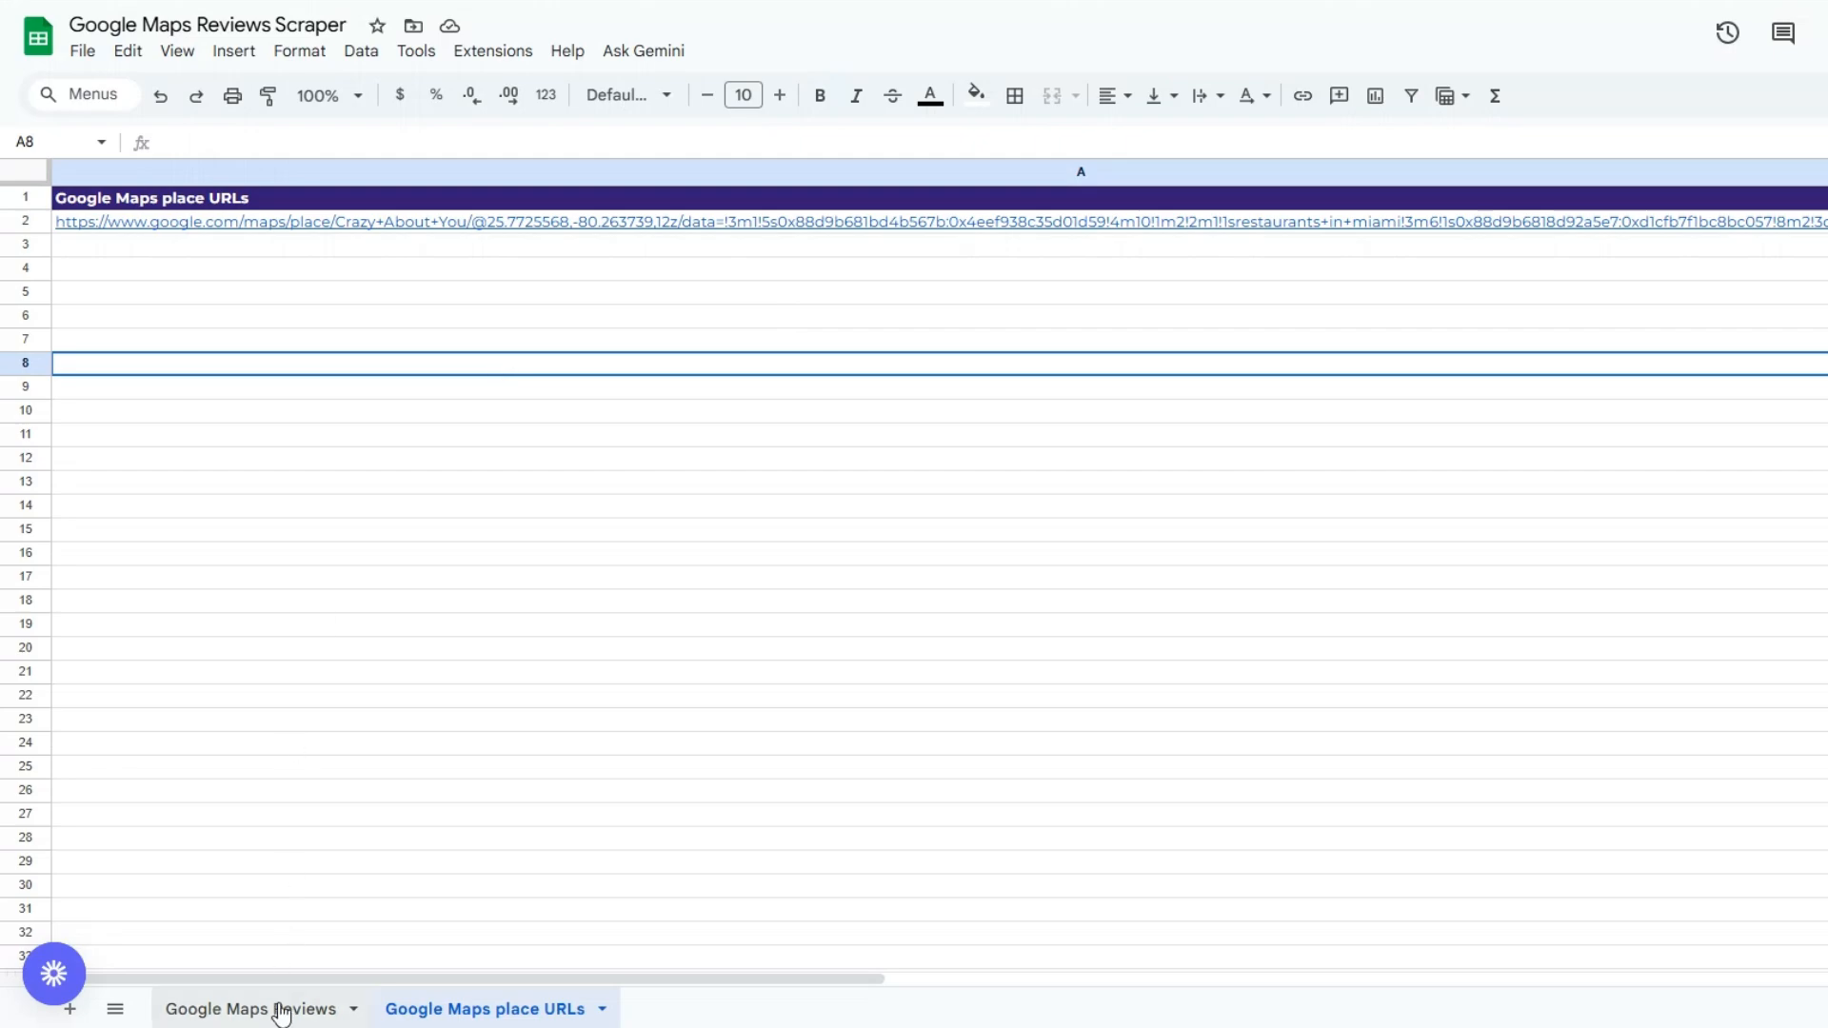
left_click(281, 1011)
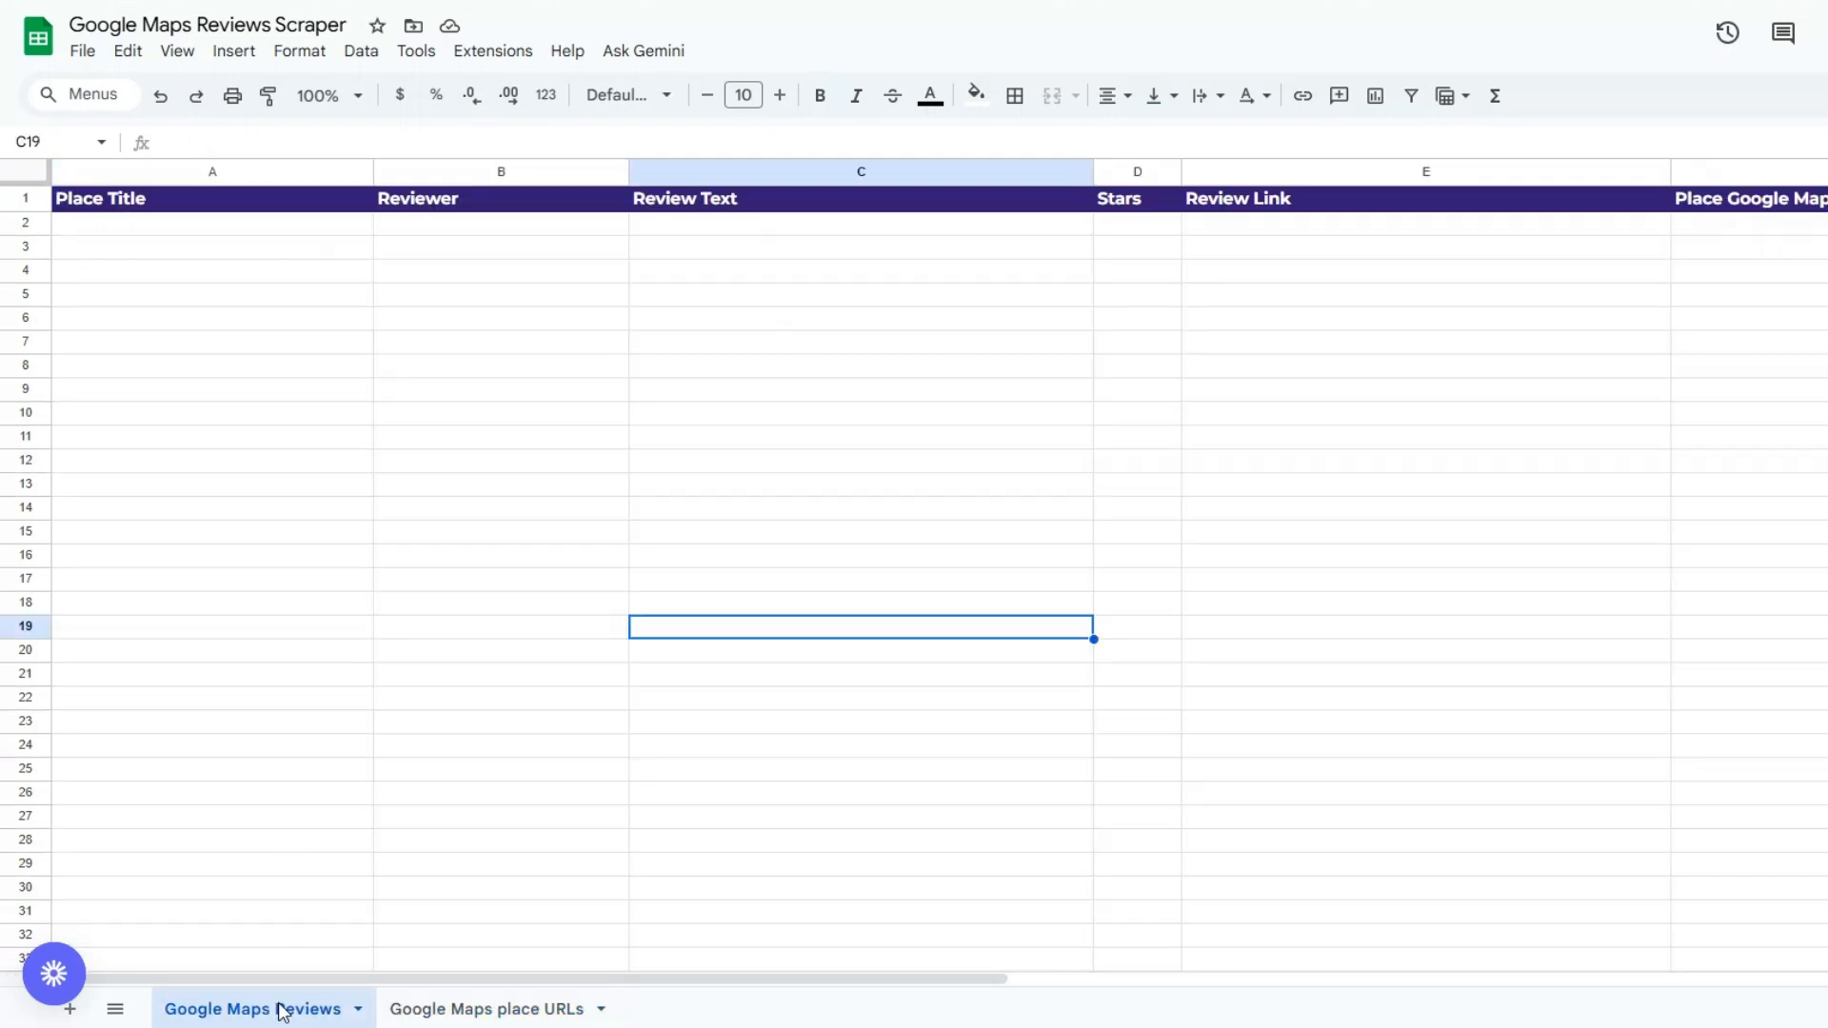
left_click(231, 519)
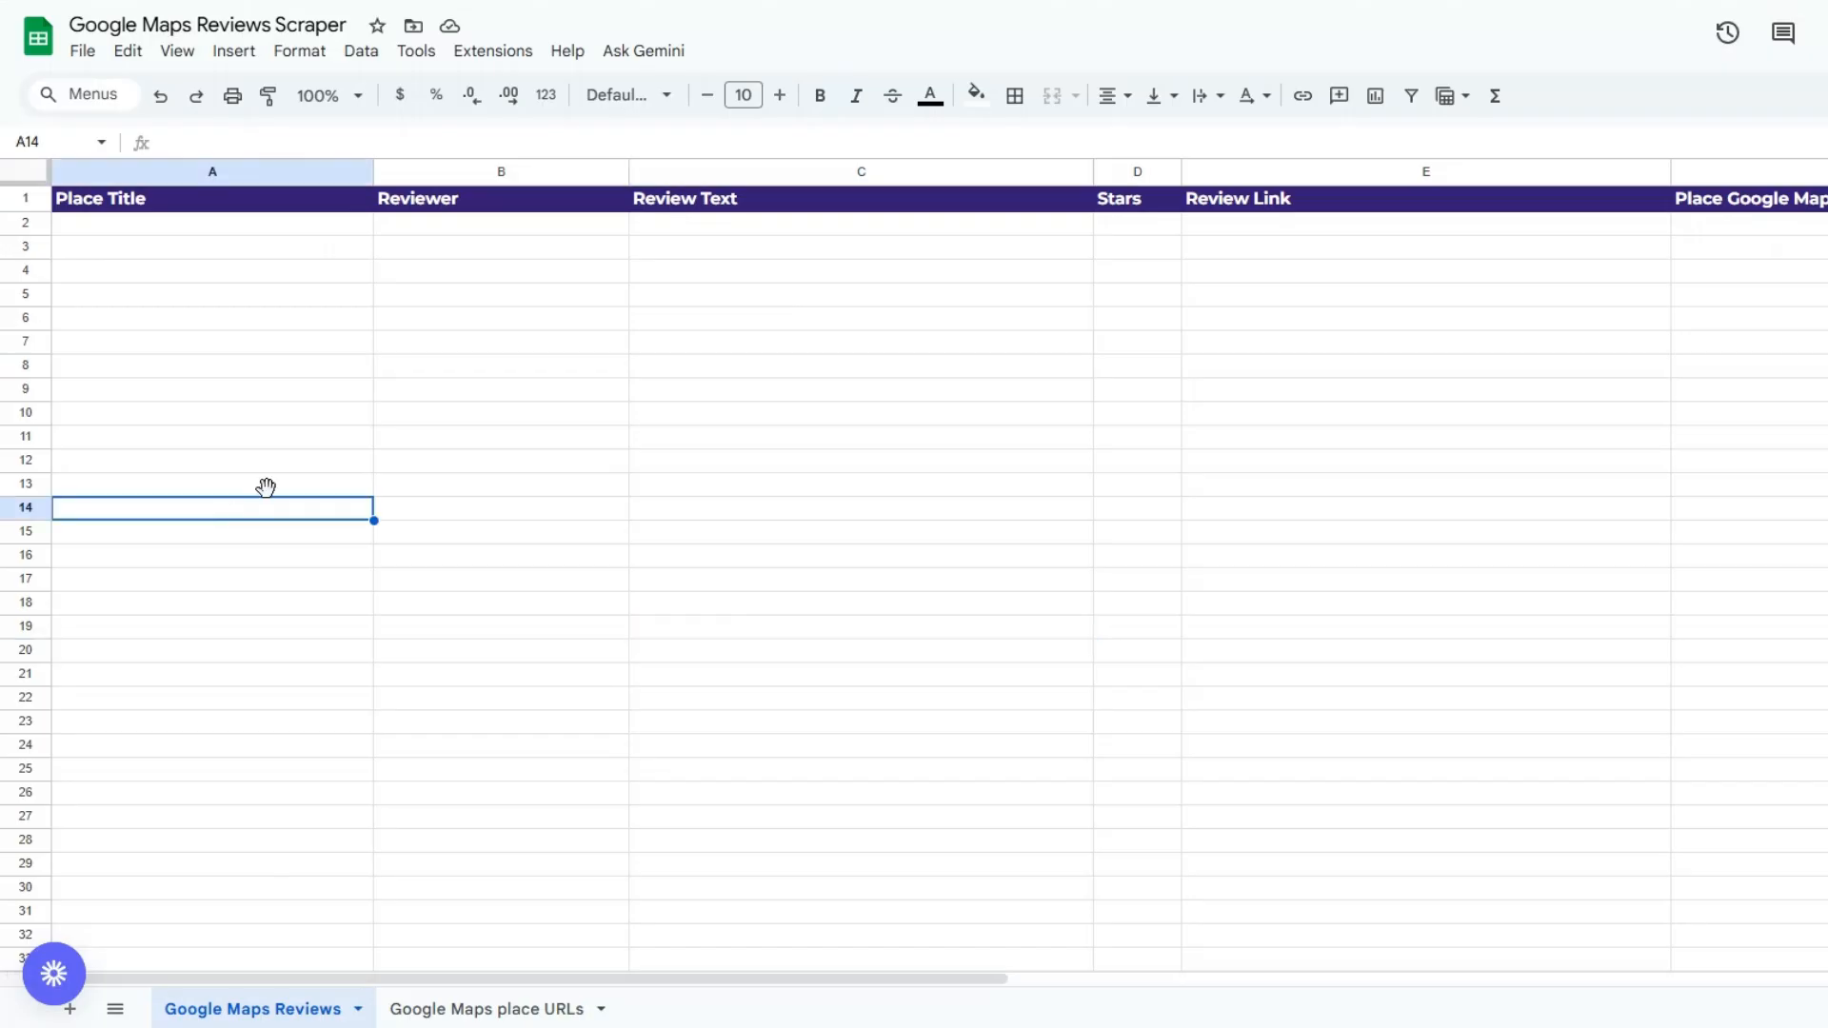
left_click(602, 457)
left_click(800, 434)
left_click(1133, 436)
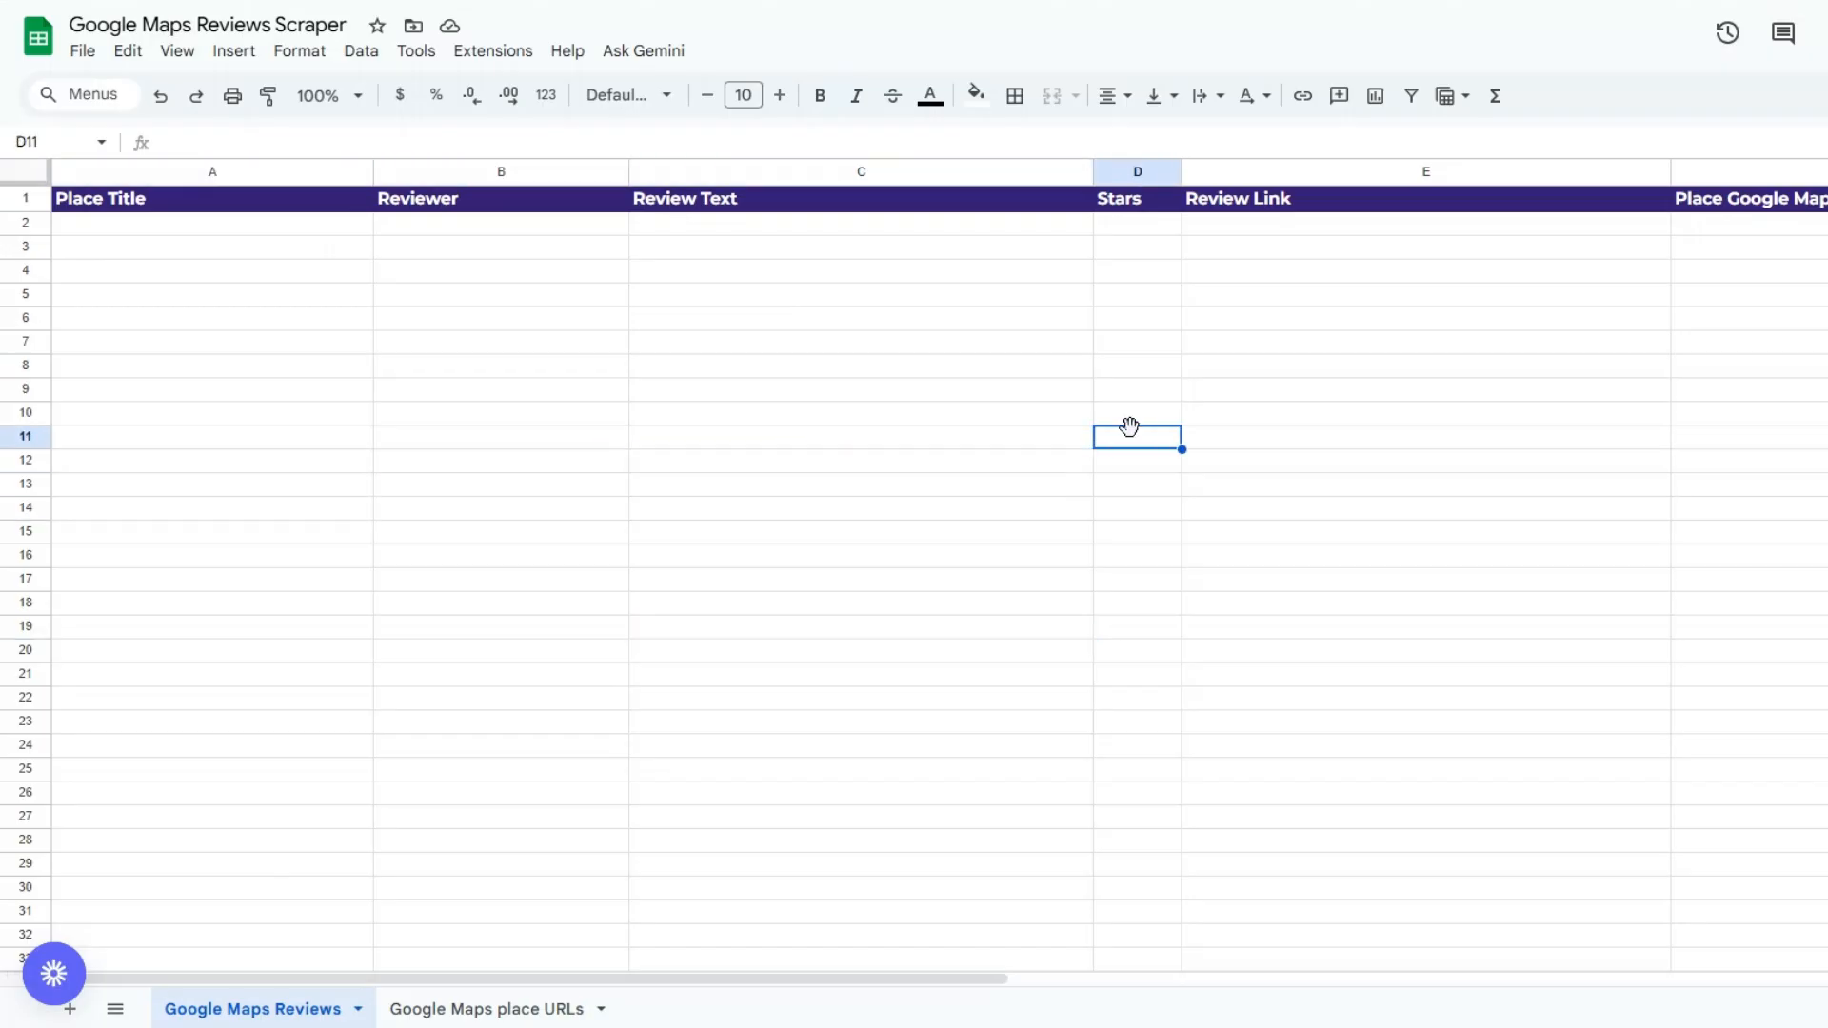
left_click(1401, 419)
left_click(1819, 431)
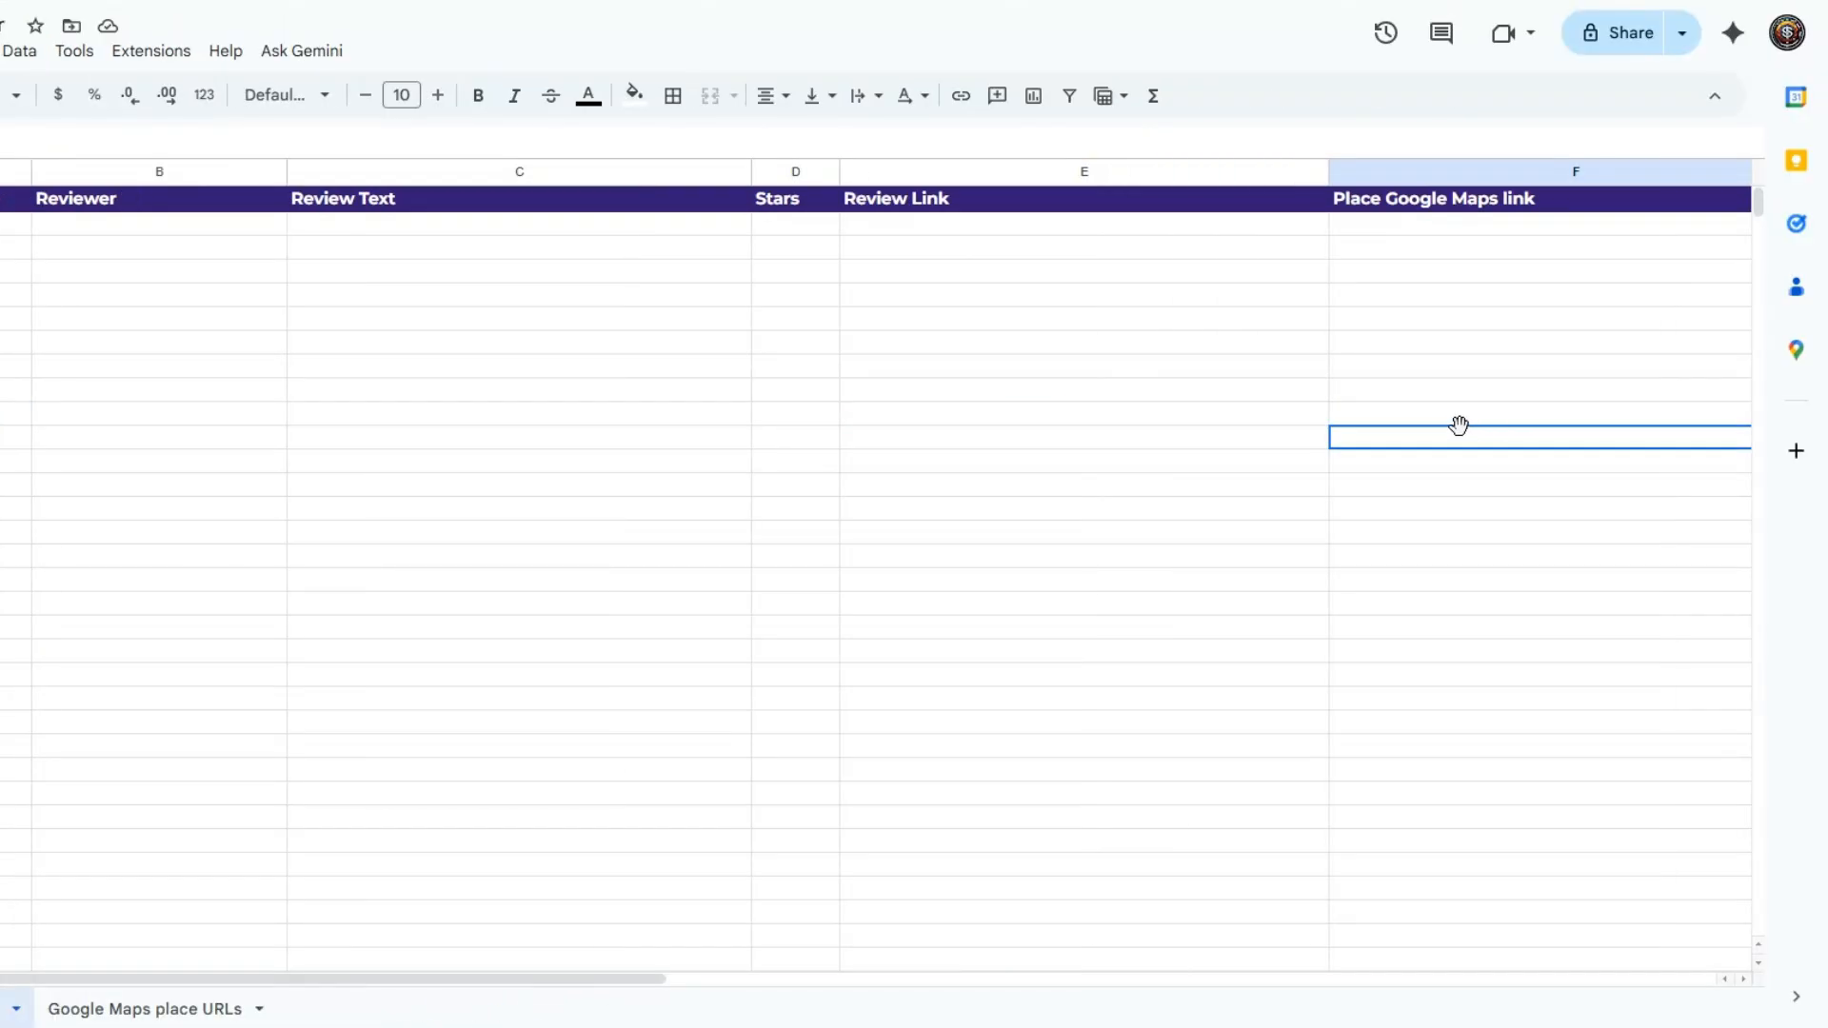
left_click(733, 488)
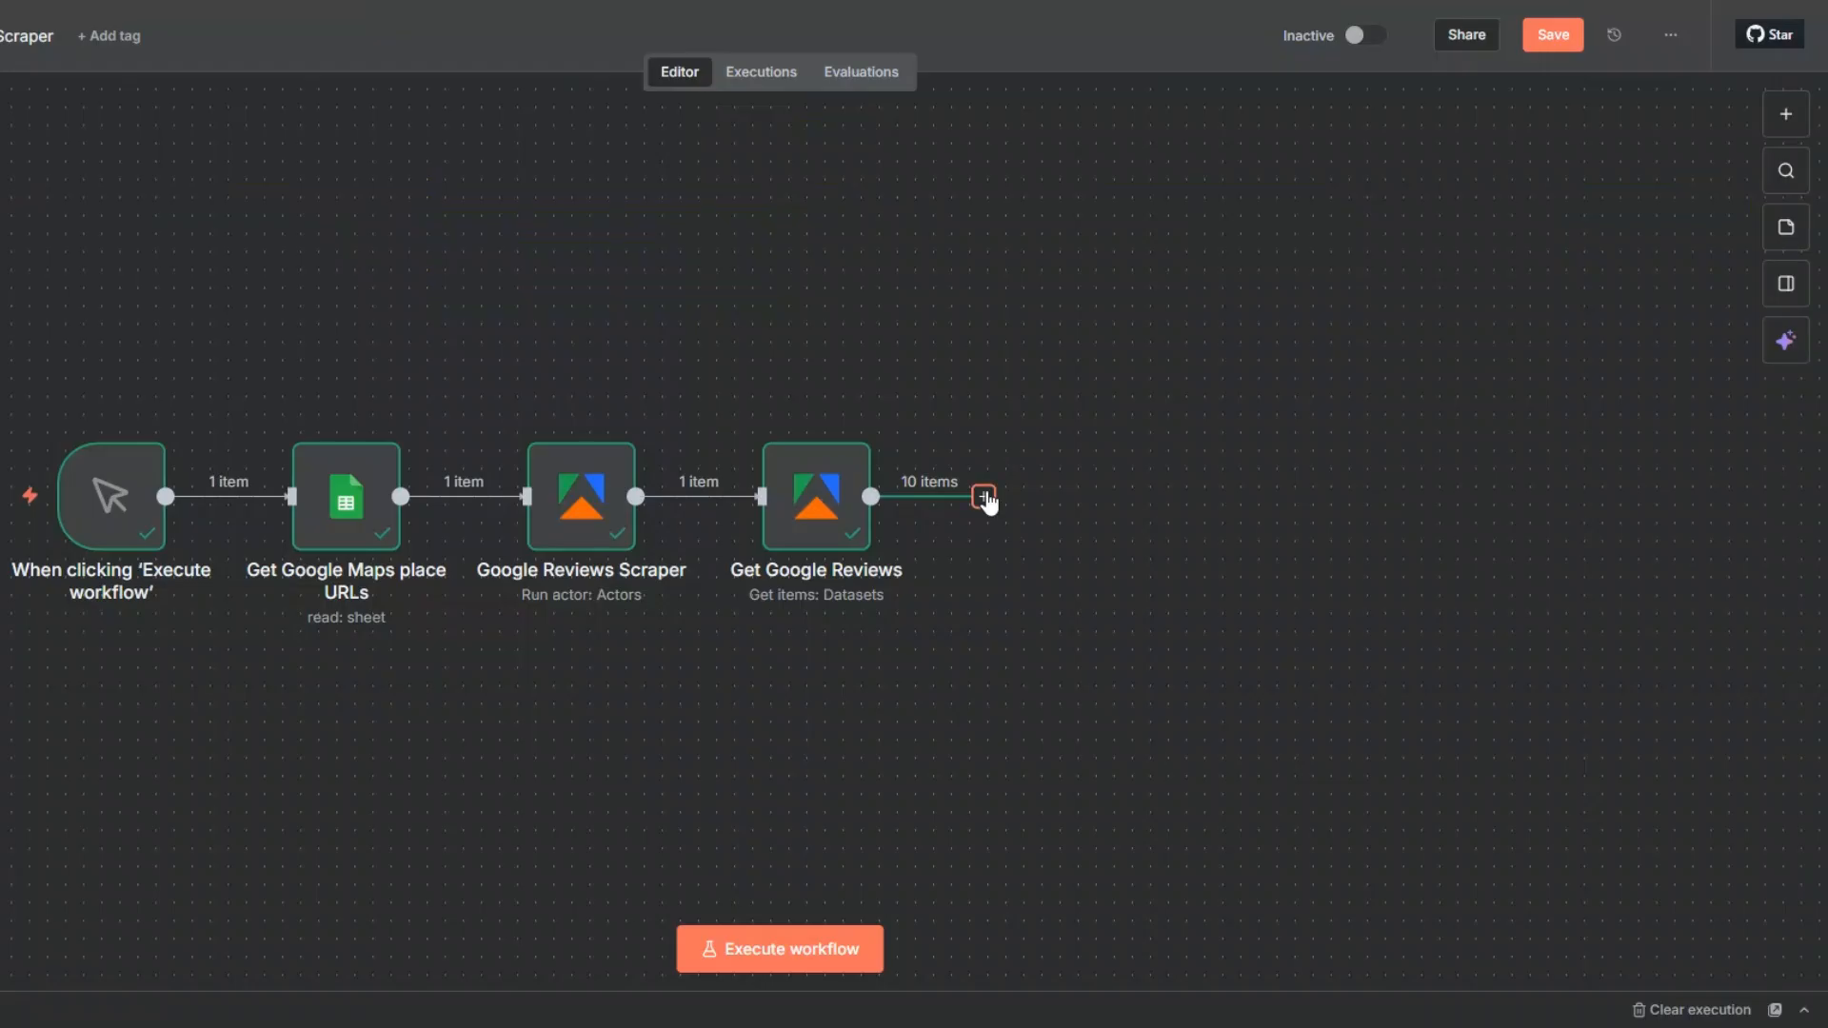
- Back in n8n, add a Google Sheets "Append row in sheet" node after the Get Google Reviews node
left_click(984, 497)
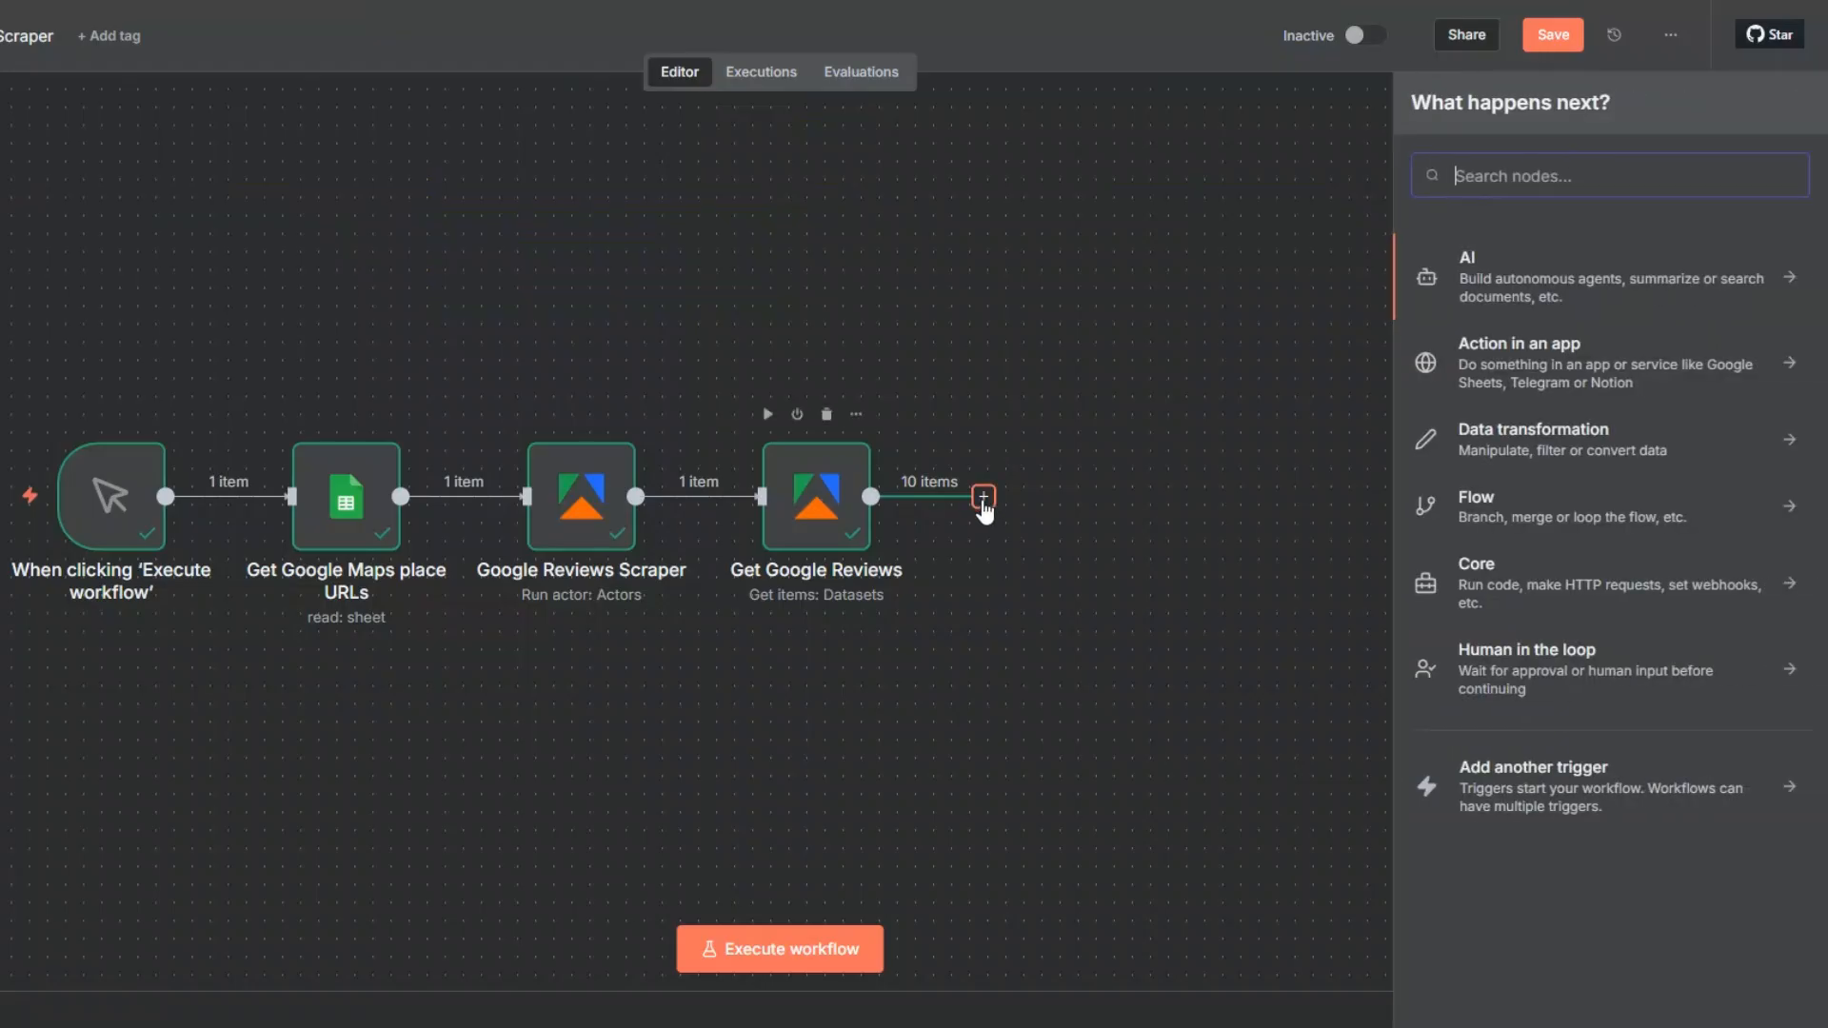
type("google")
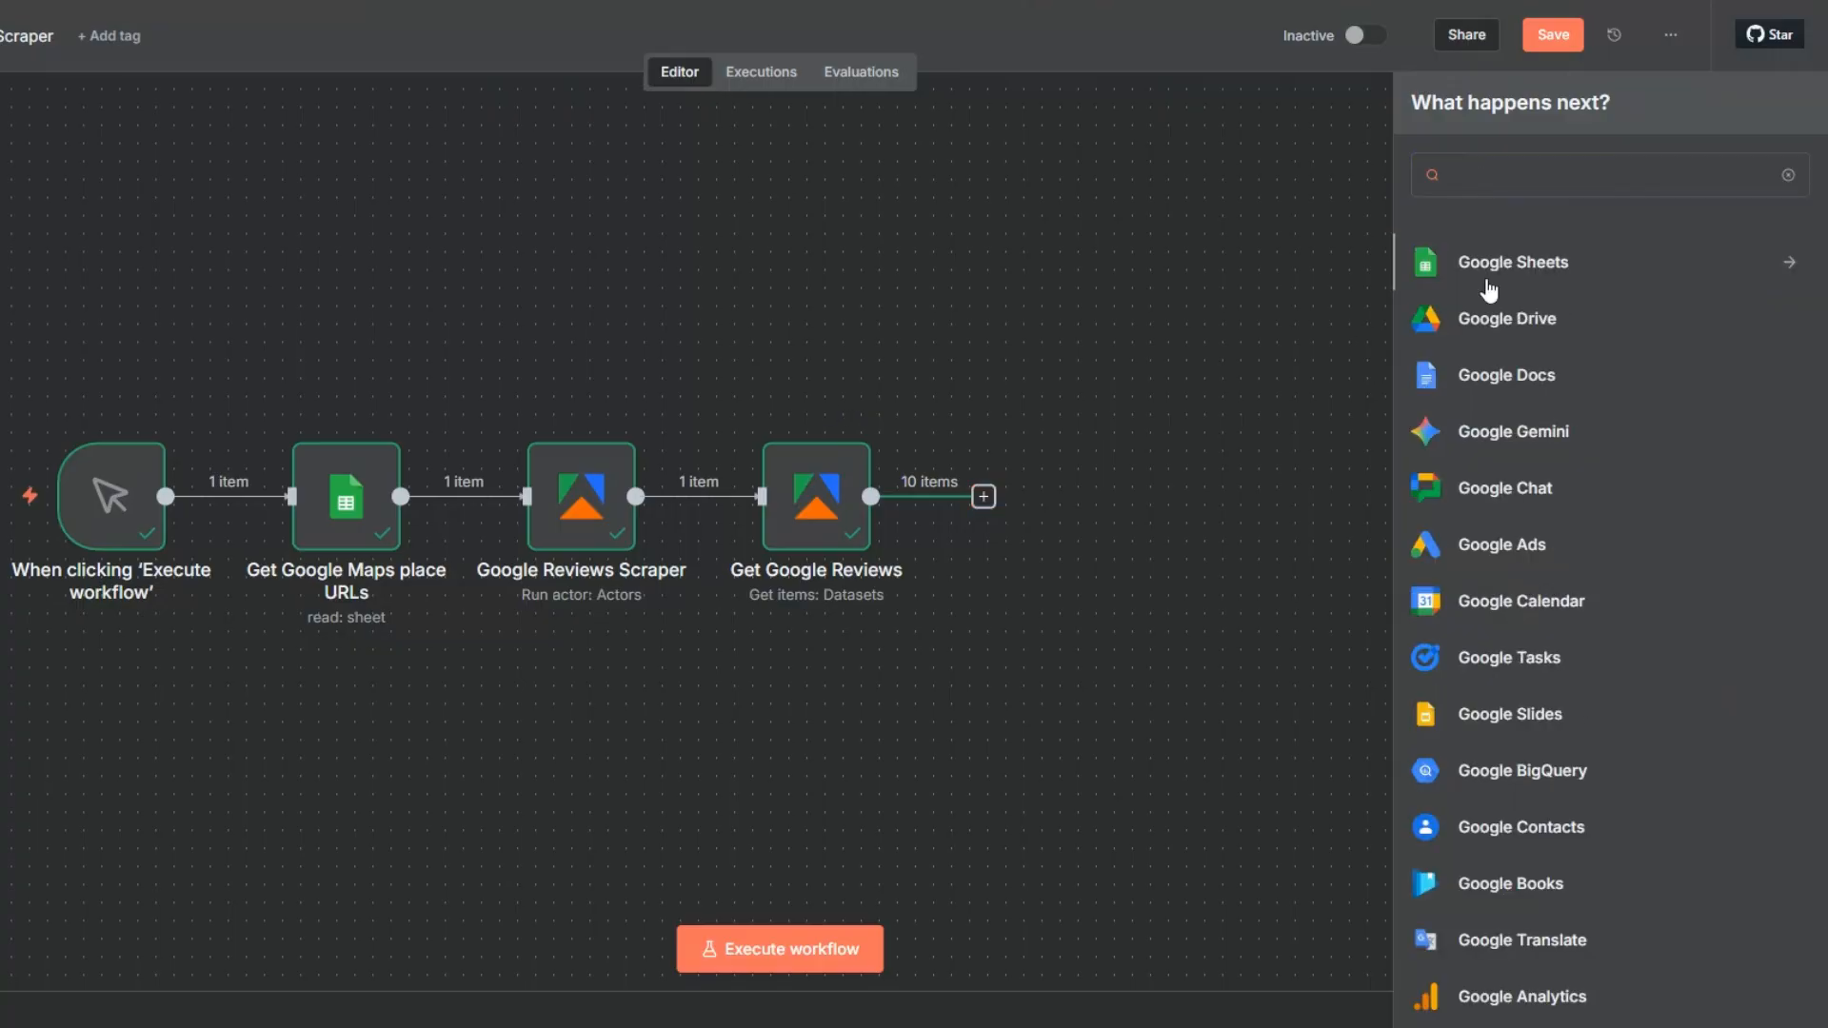
left_click(1488, 282)
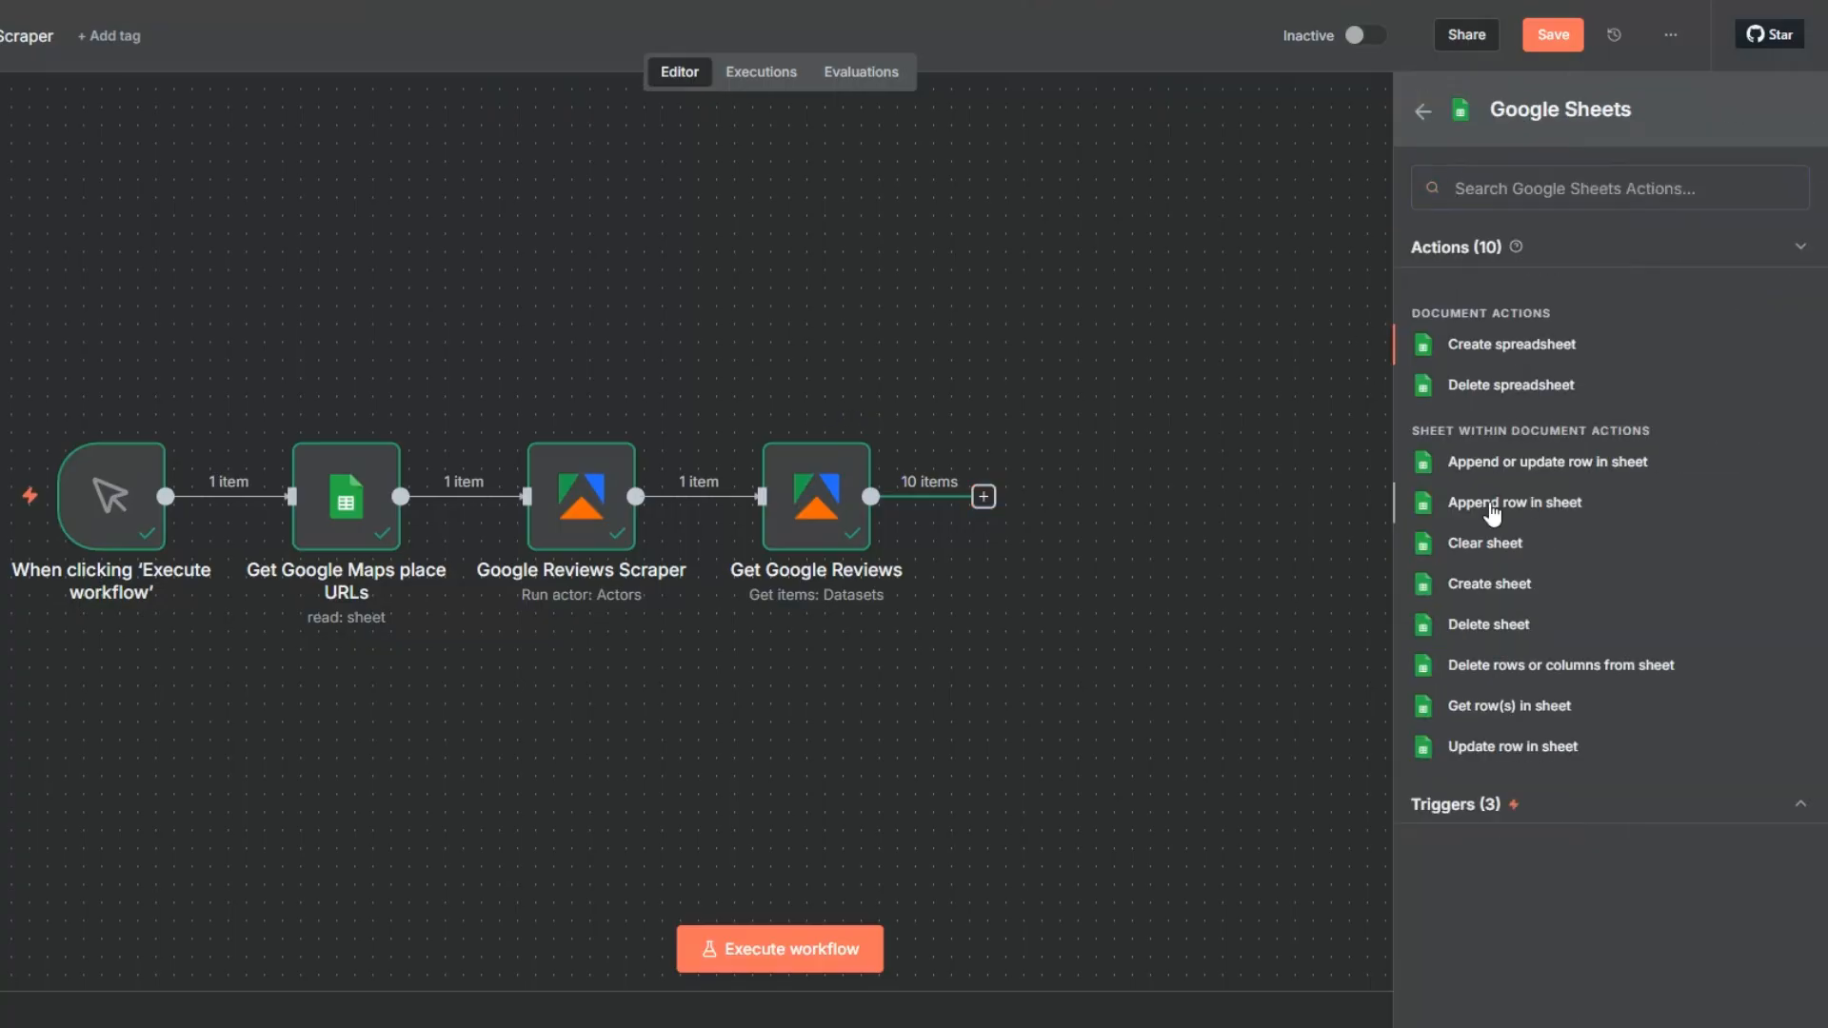
left_click(1514, 503)
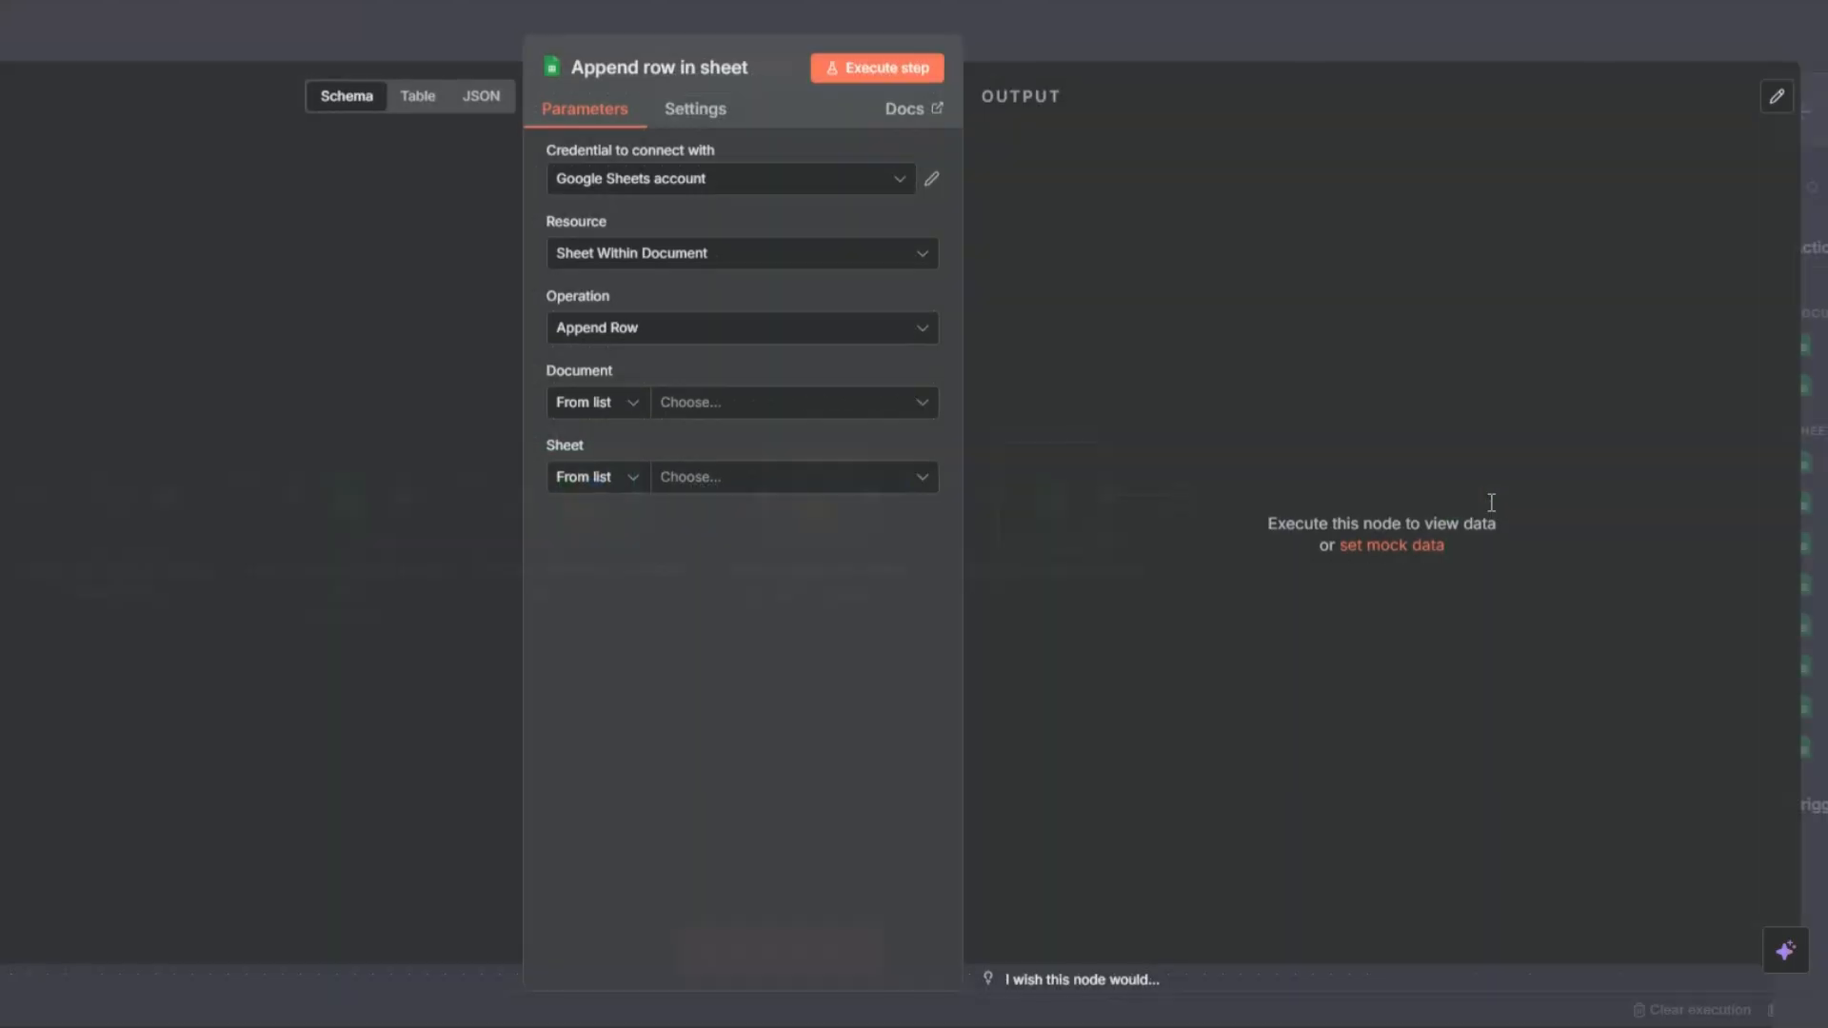
- Select the Google Maps Reviews Scraper document and its Google Maps Reviews sheet as the append target
left_click(682, 407)
left_click(633, 499)
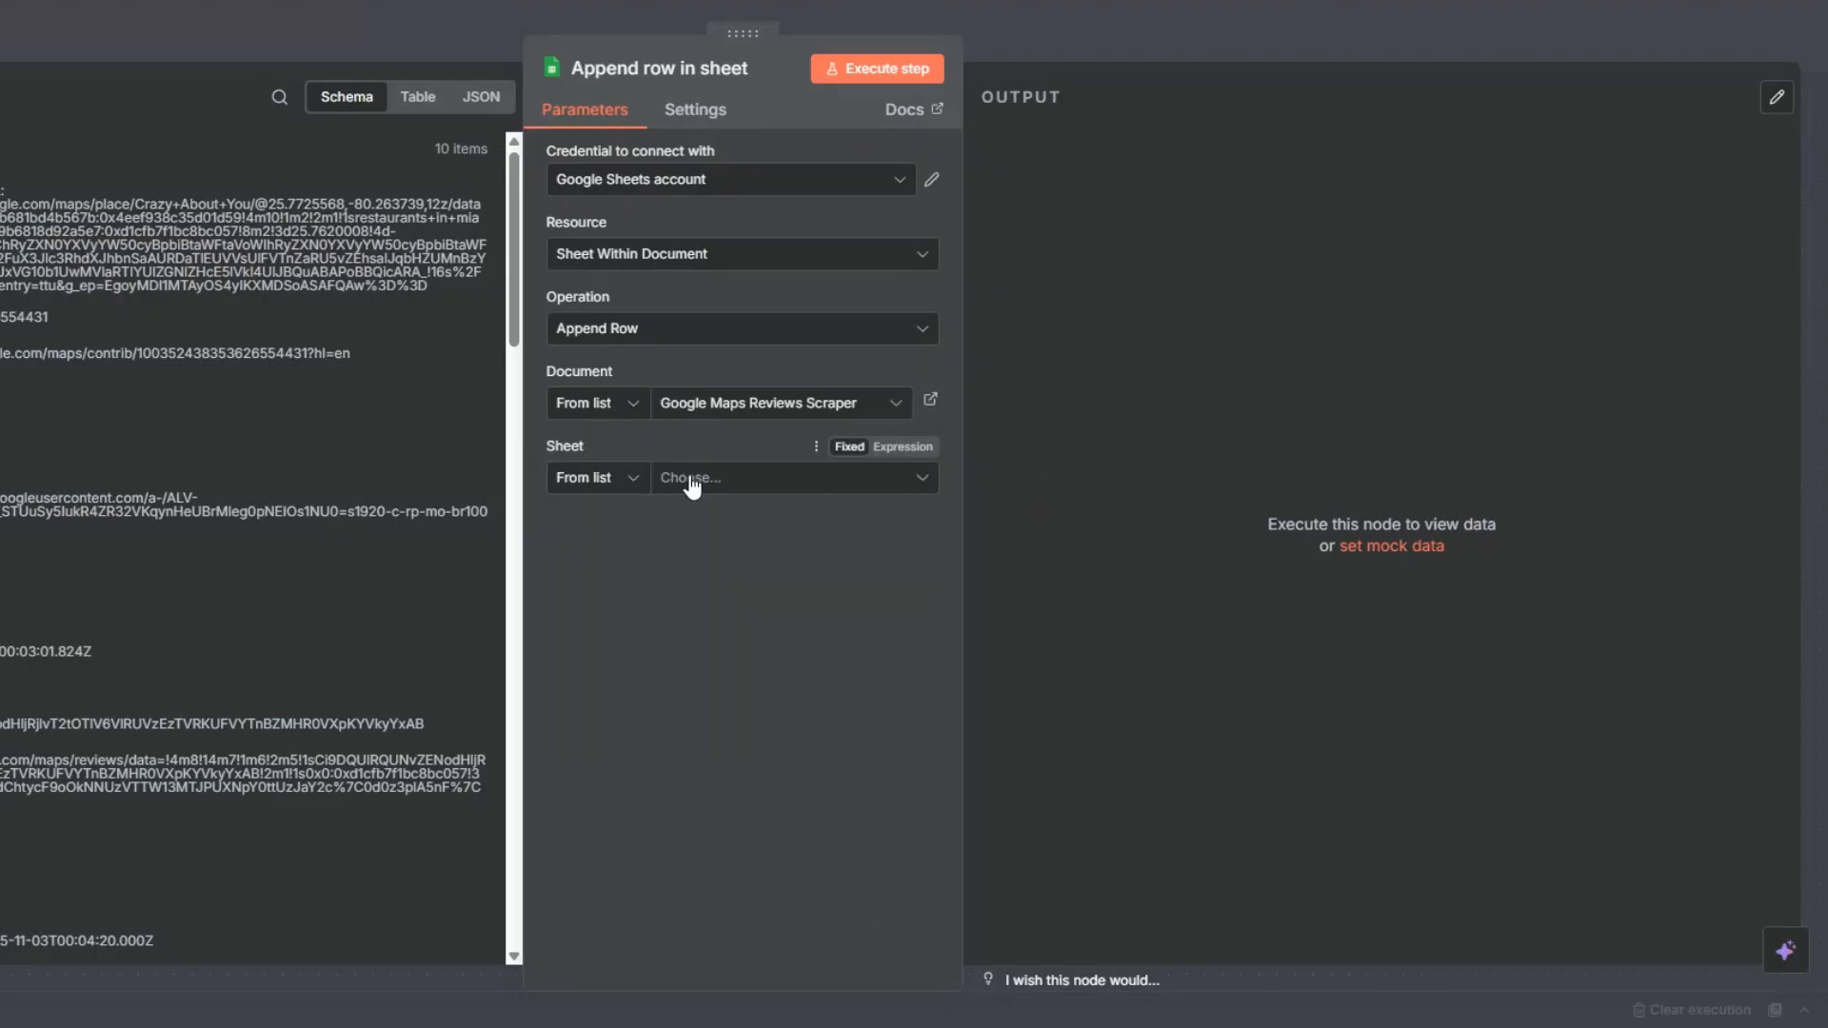
left_click(693, 477)
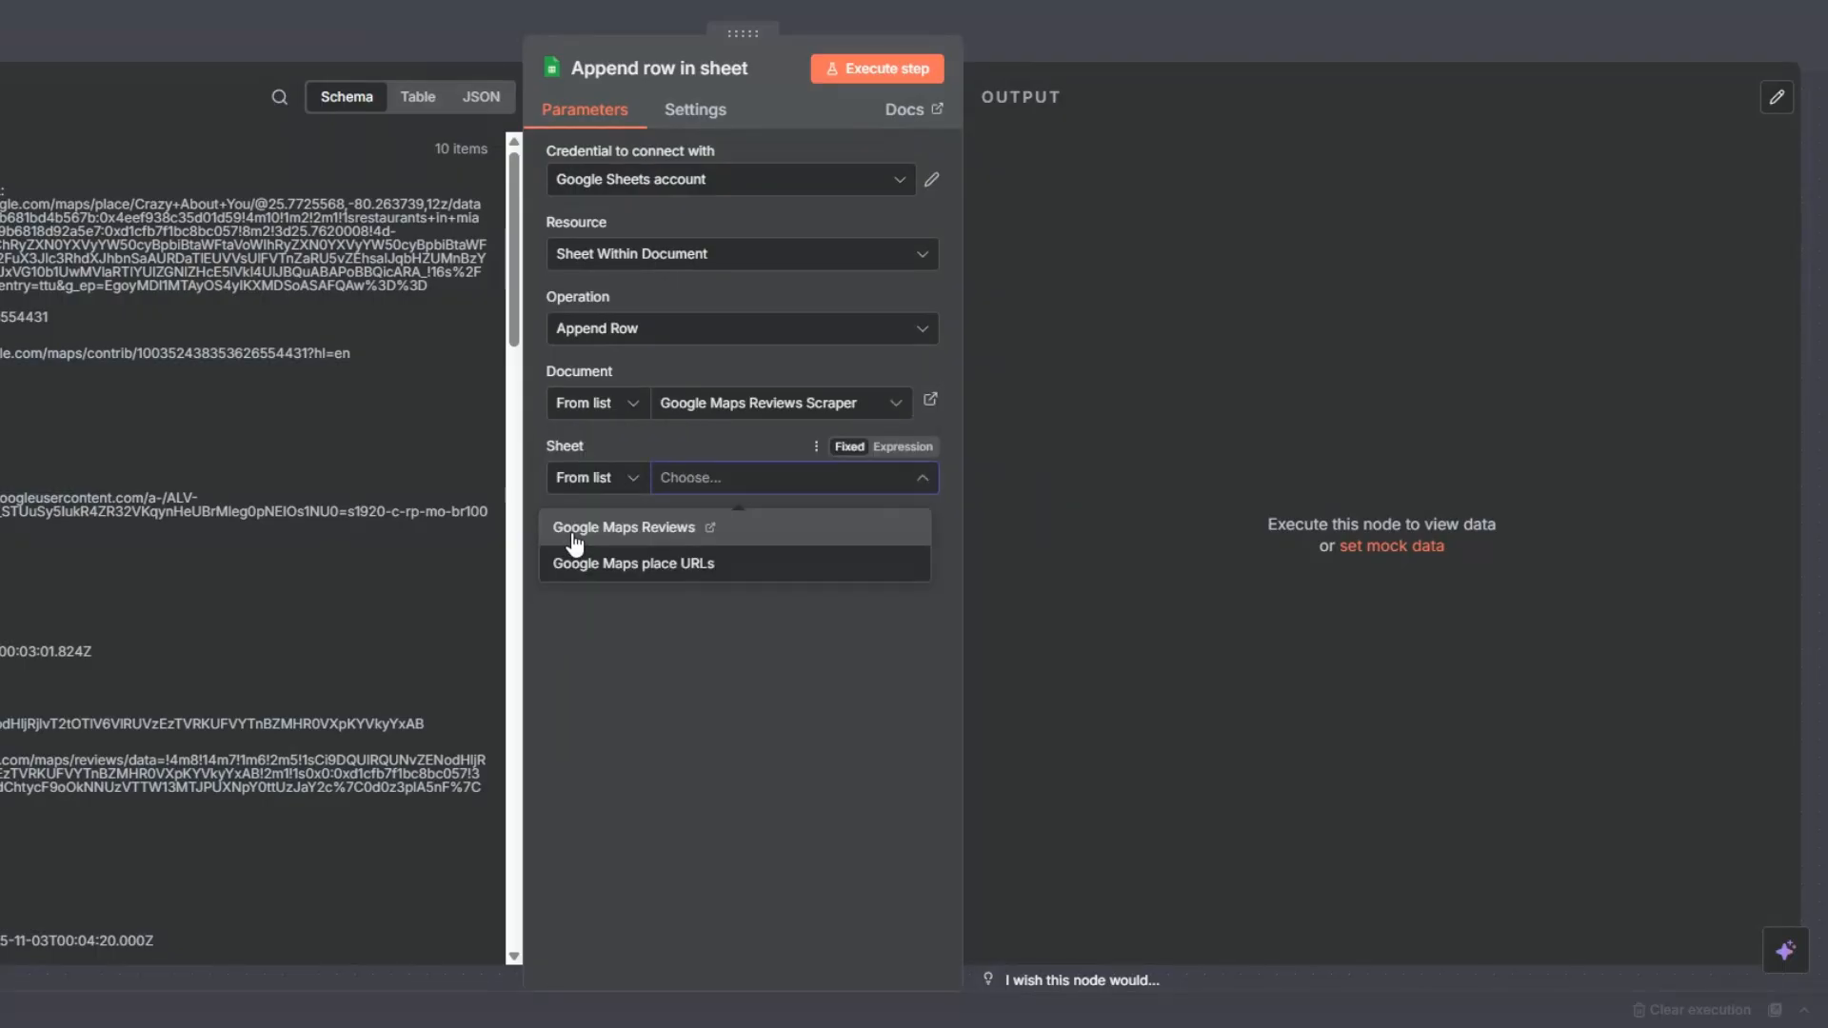
left_click(574, 539)
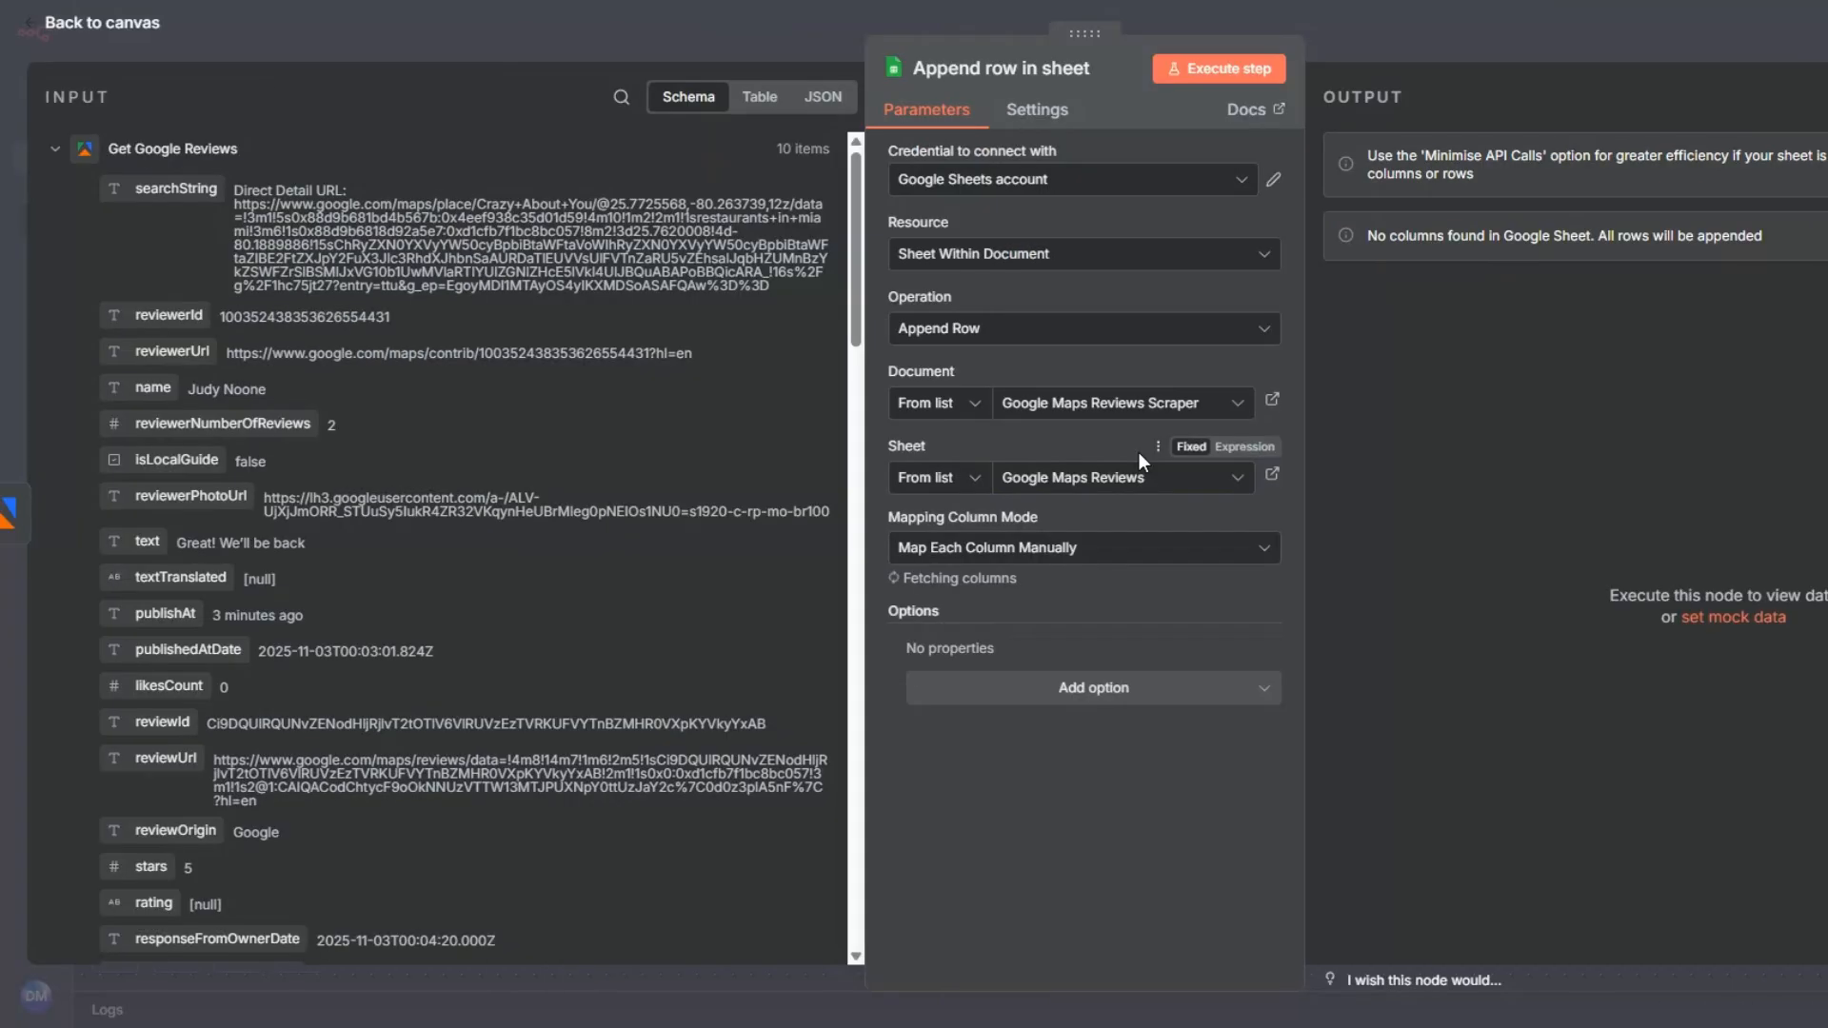
- Map the title field to the Place Title column and the name field to the Reviewer column
scroll(1095, 457, "down", 4)
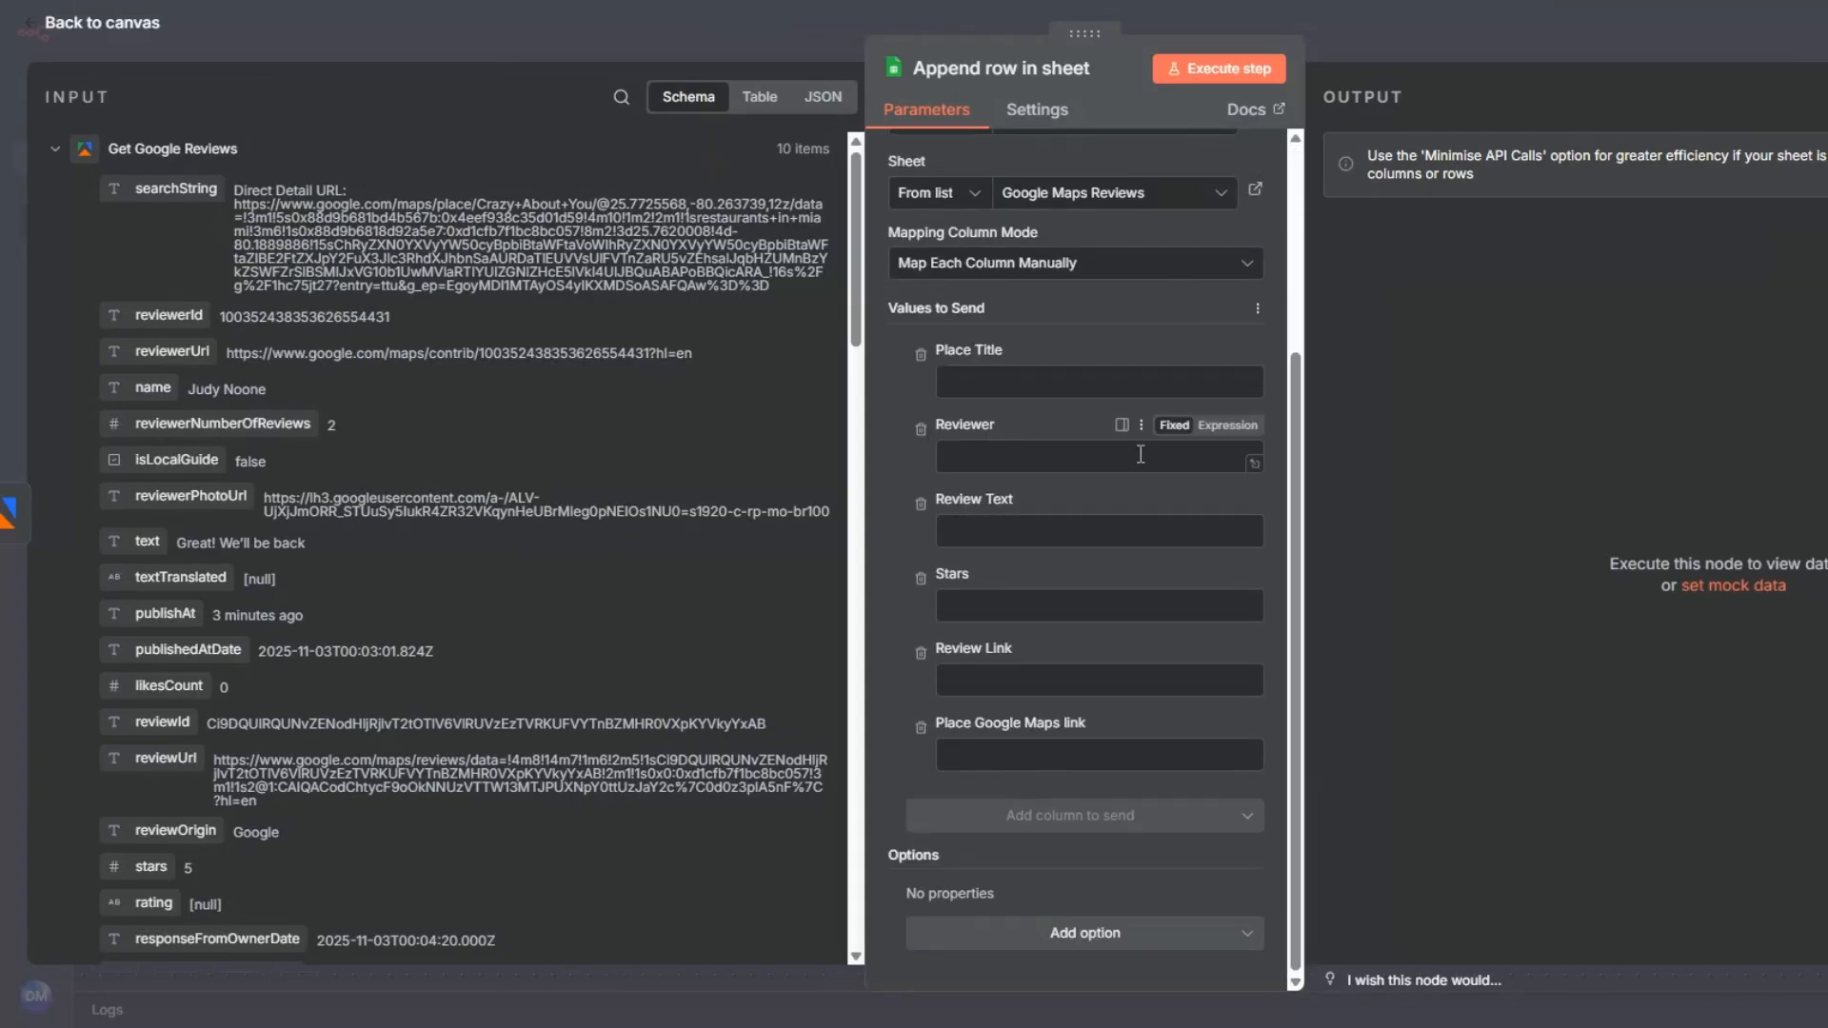
left_click(987, 376)
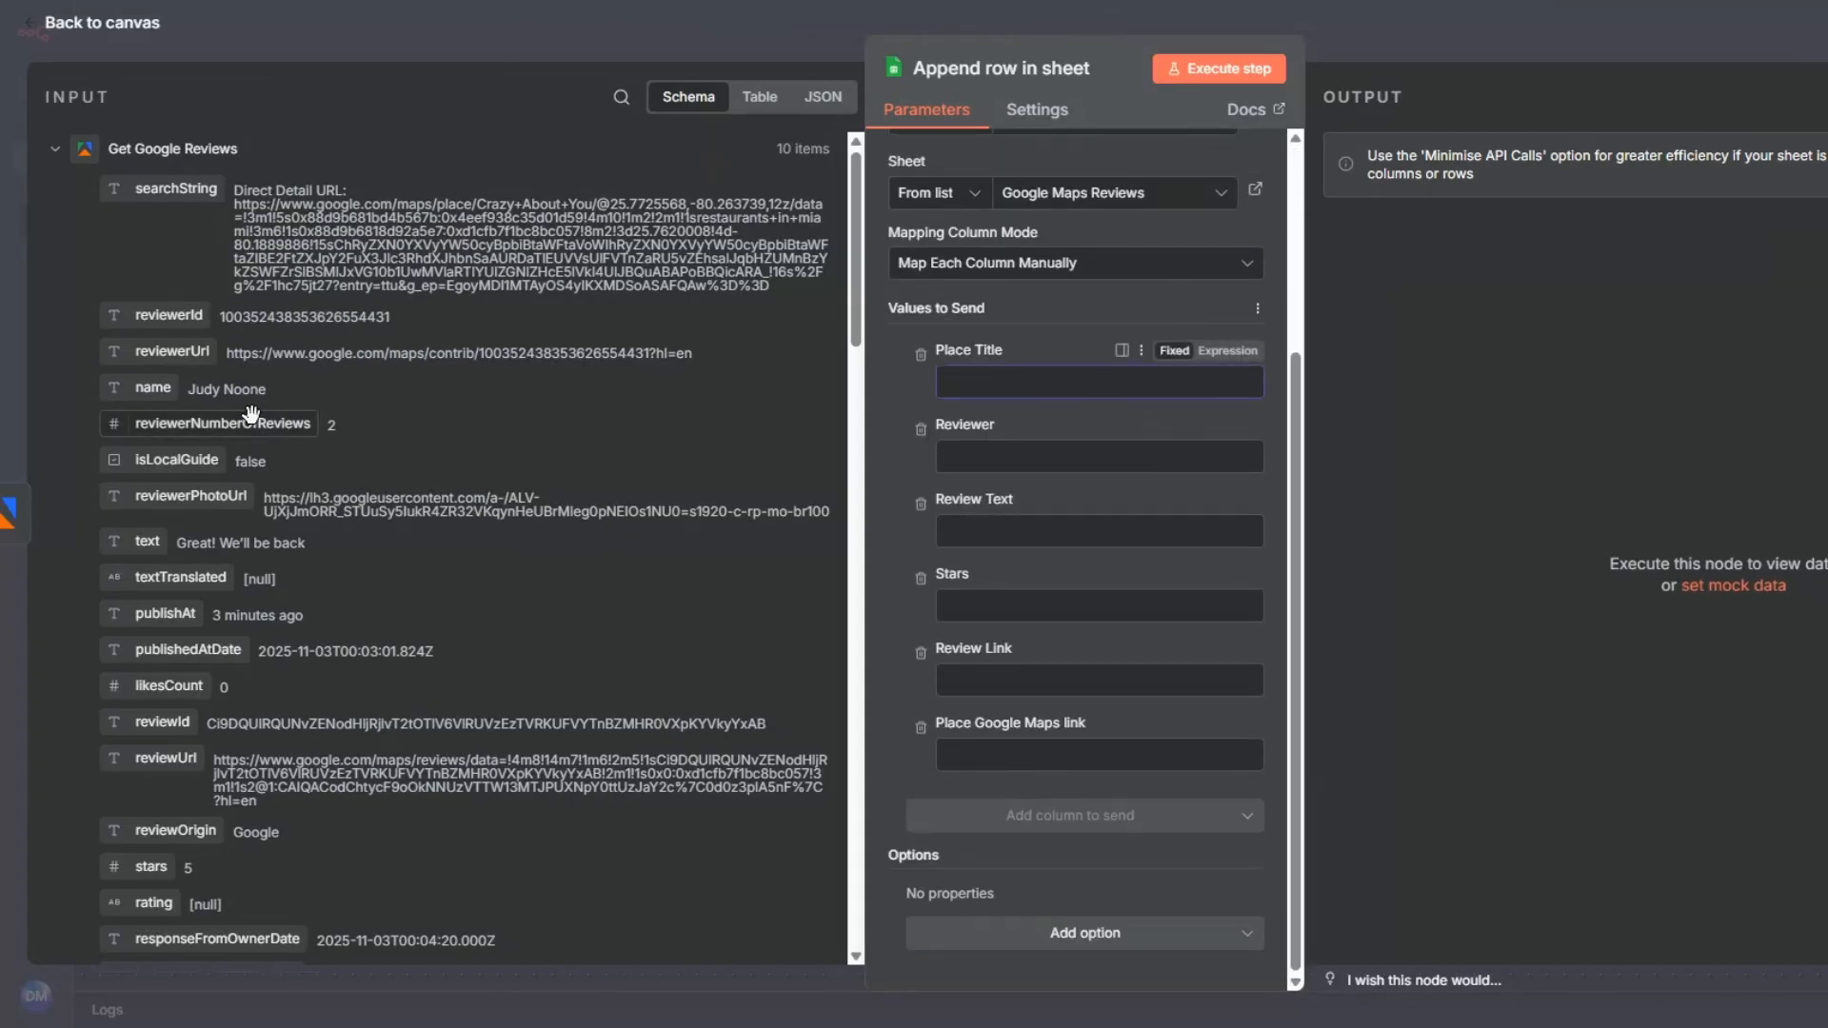
scroll(556, 370, "down", 18)
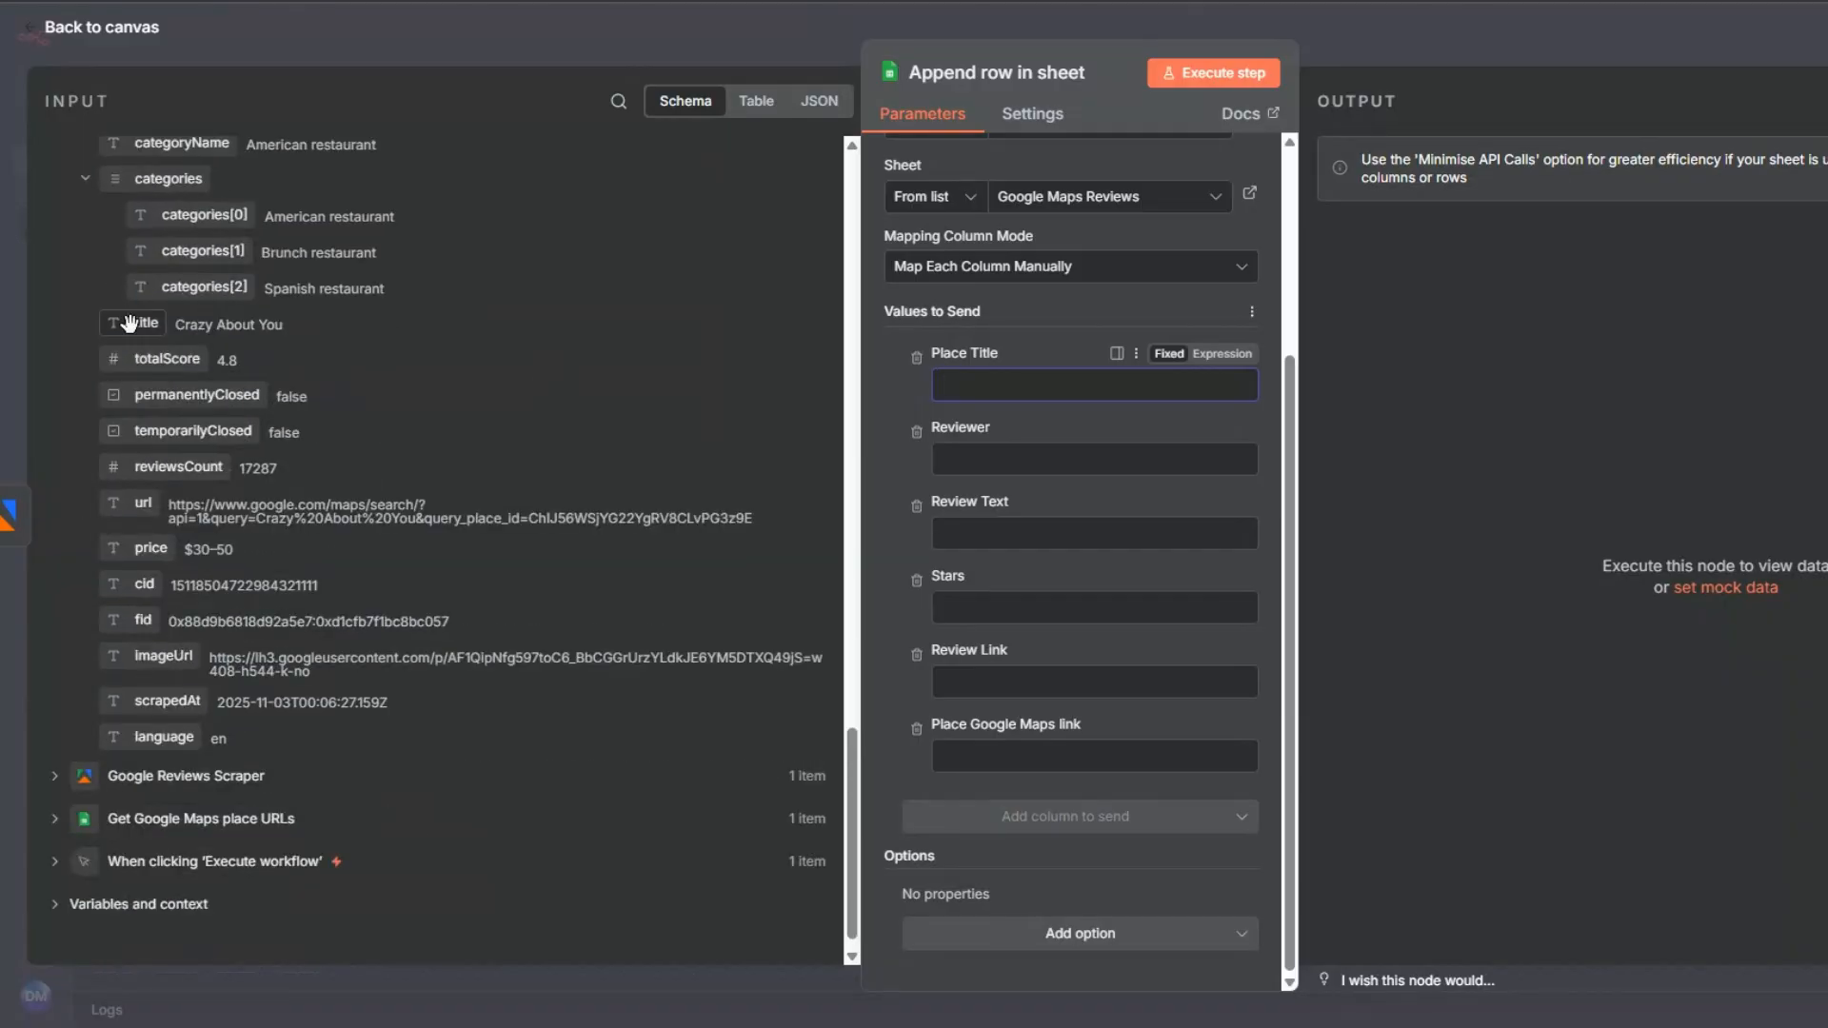
left_click_drag(135, 324, 1096, 384)
scroll(572, 364, "up", 10)
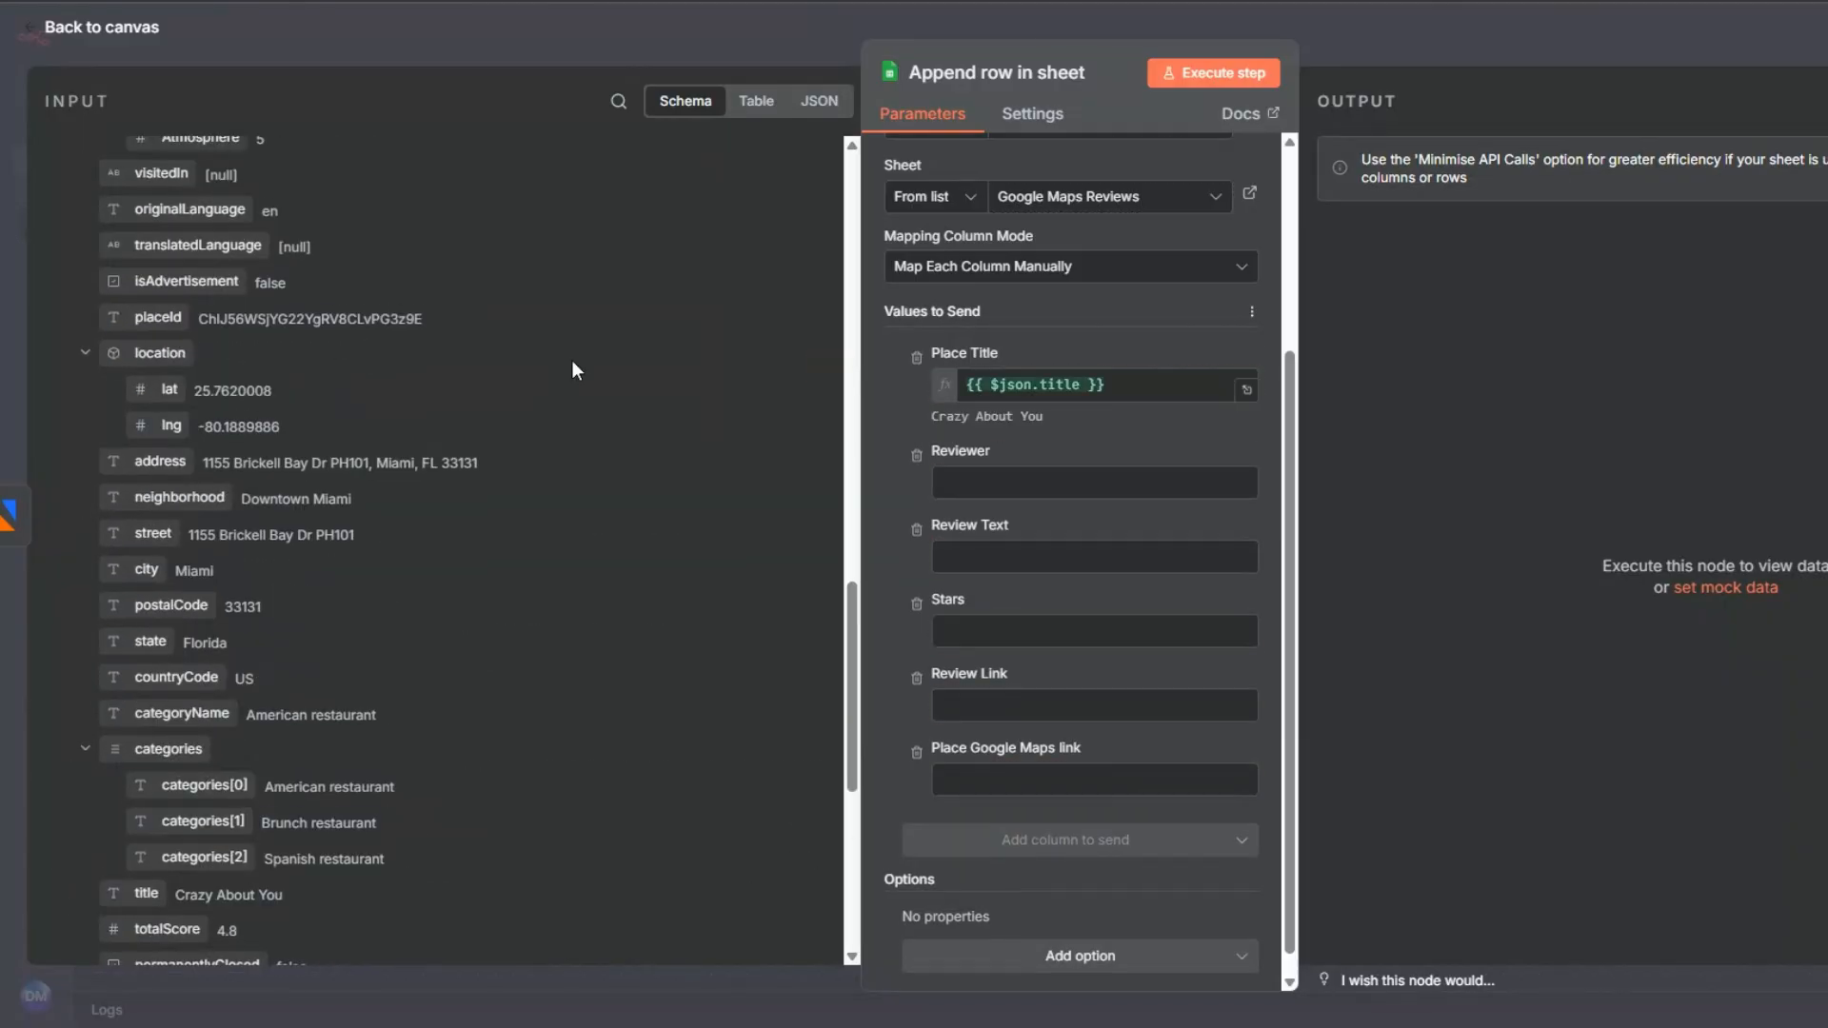
scroll(576, 372, "up", 8)
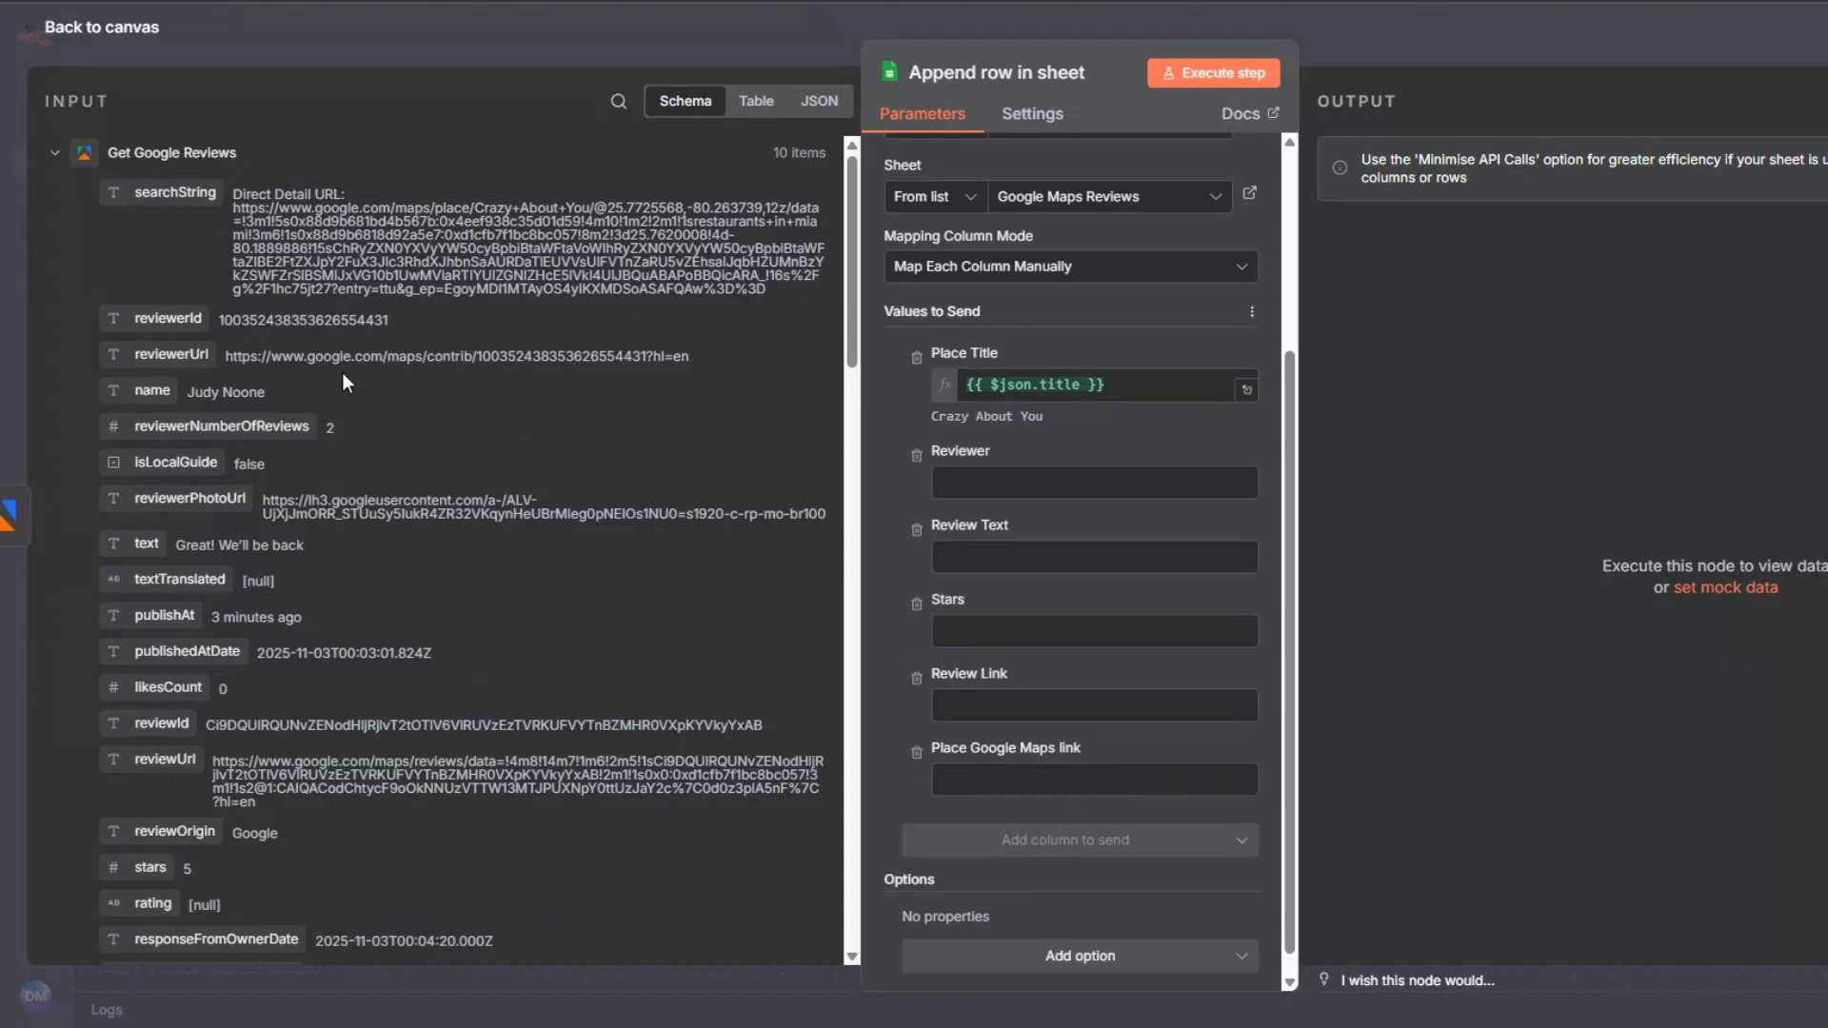
left_click_drag(139, 385, 957, 485)
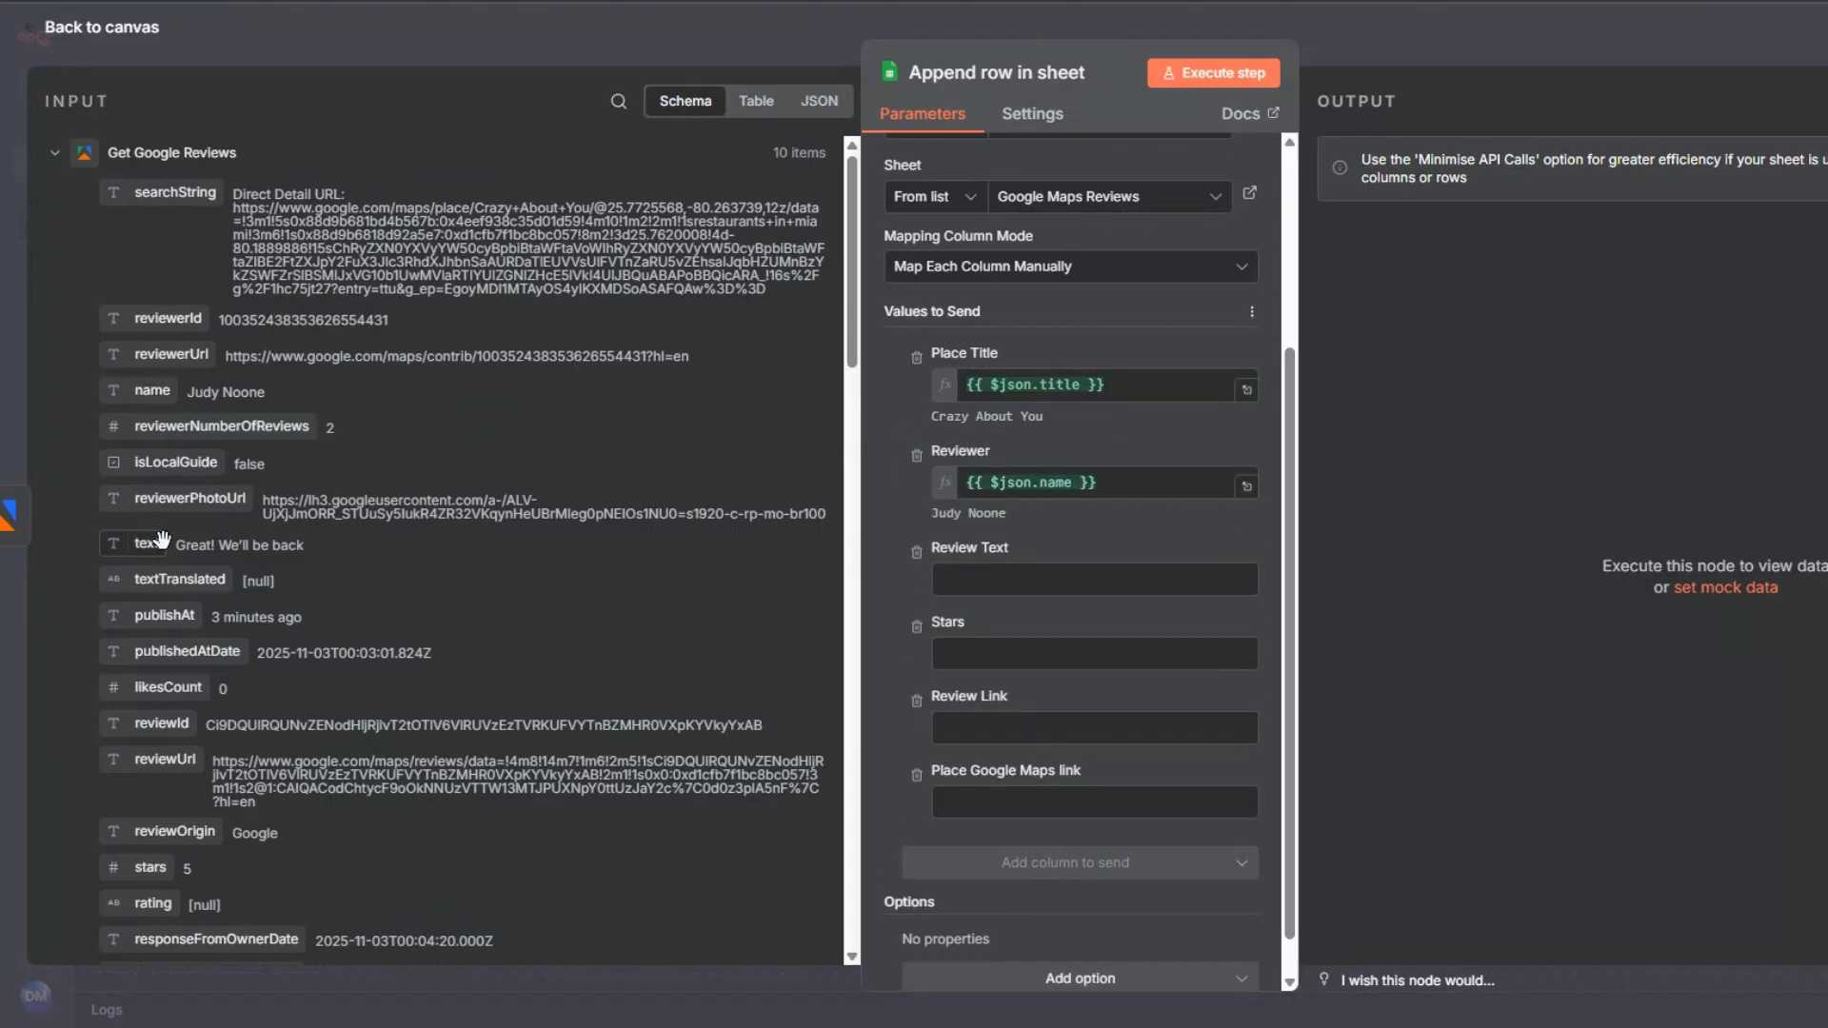
- Map the text field to Review Text, the stars field to Stars, and the reviewUrl field to Review Link
left_click_drag(290, 559, 956, 583)
scroll(402, 488, "down", 2)
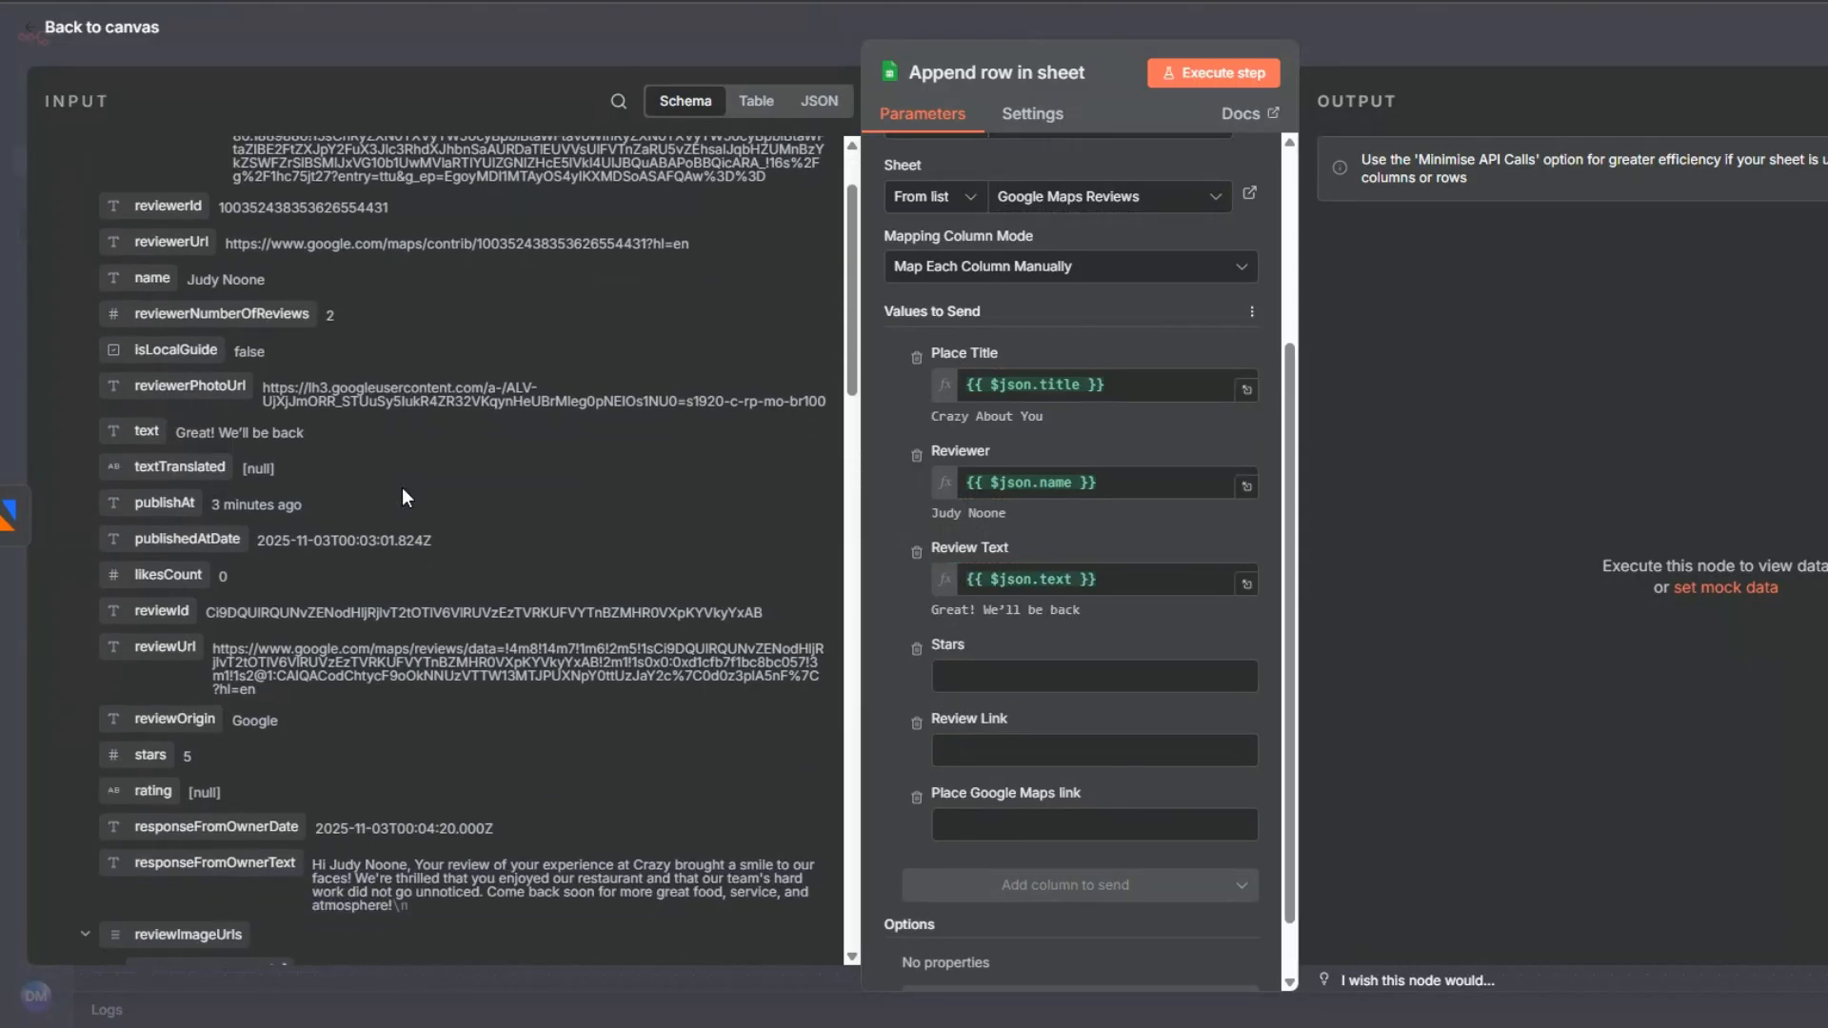
left_click_drag(150, 756, 972, 679)
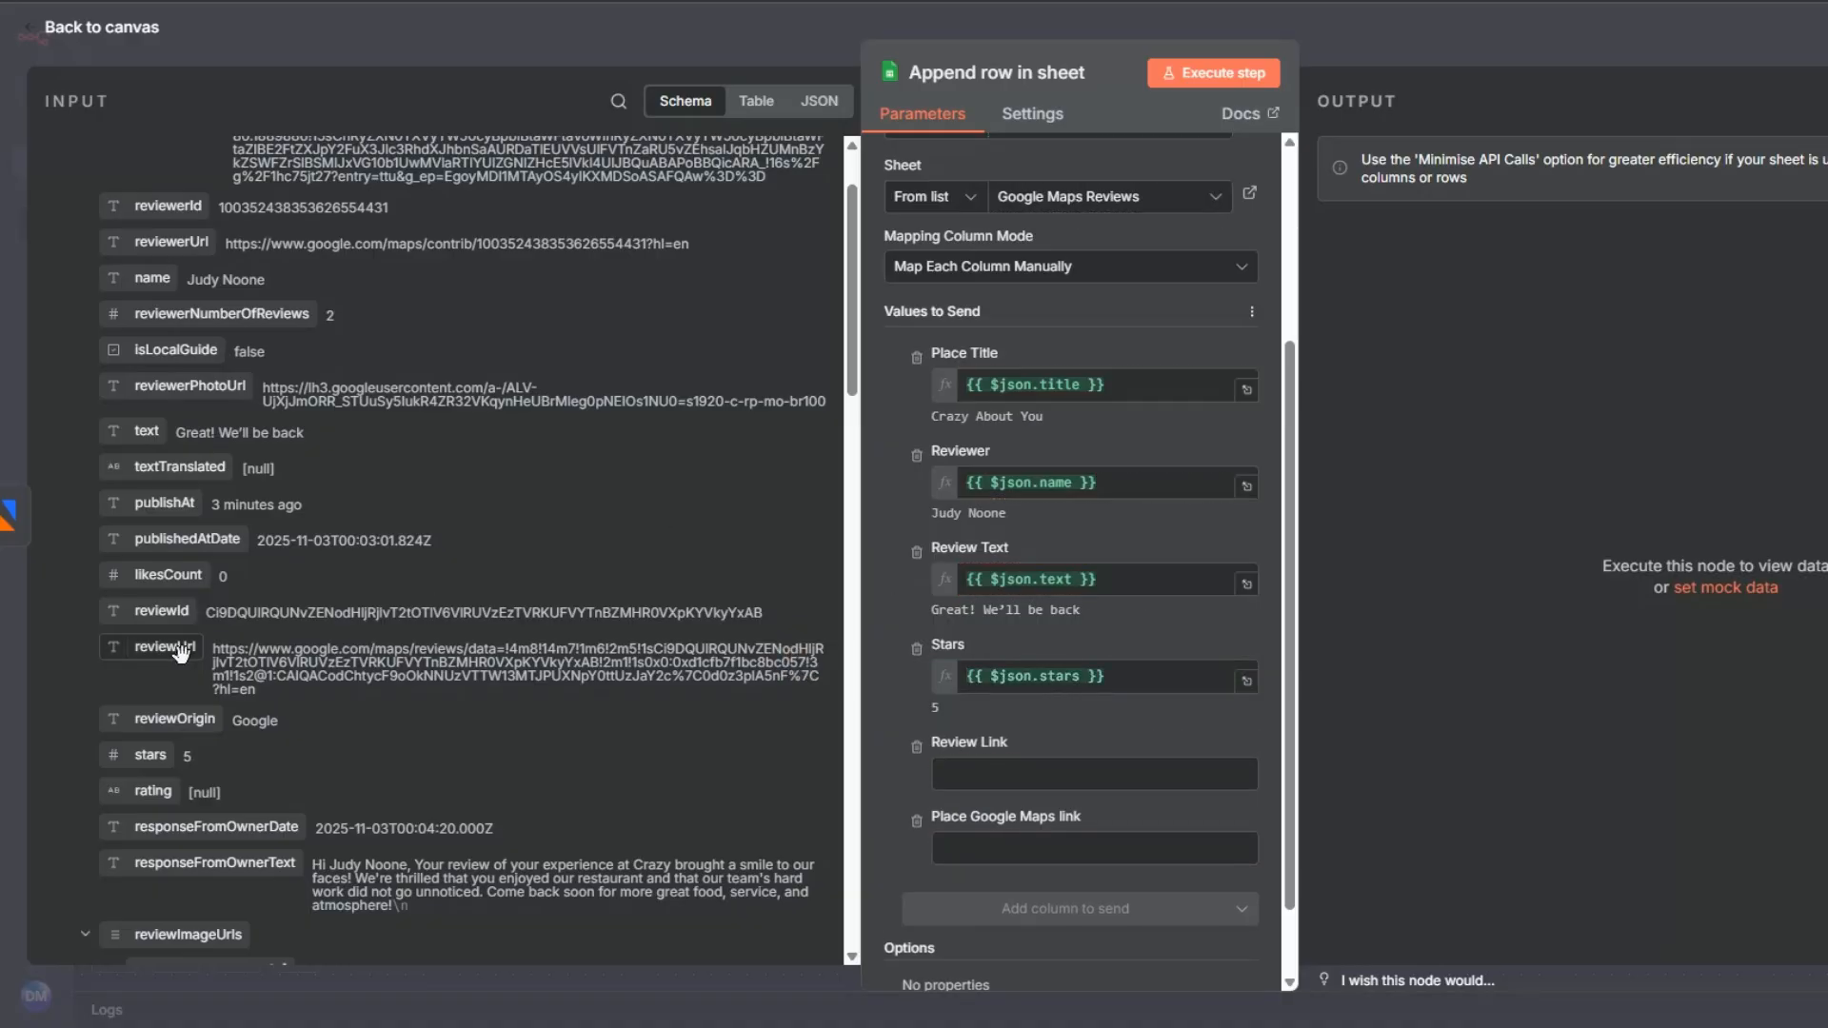
left_click_drag(165, 647, 960, 767)
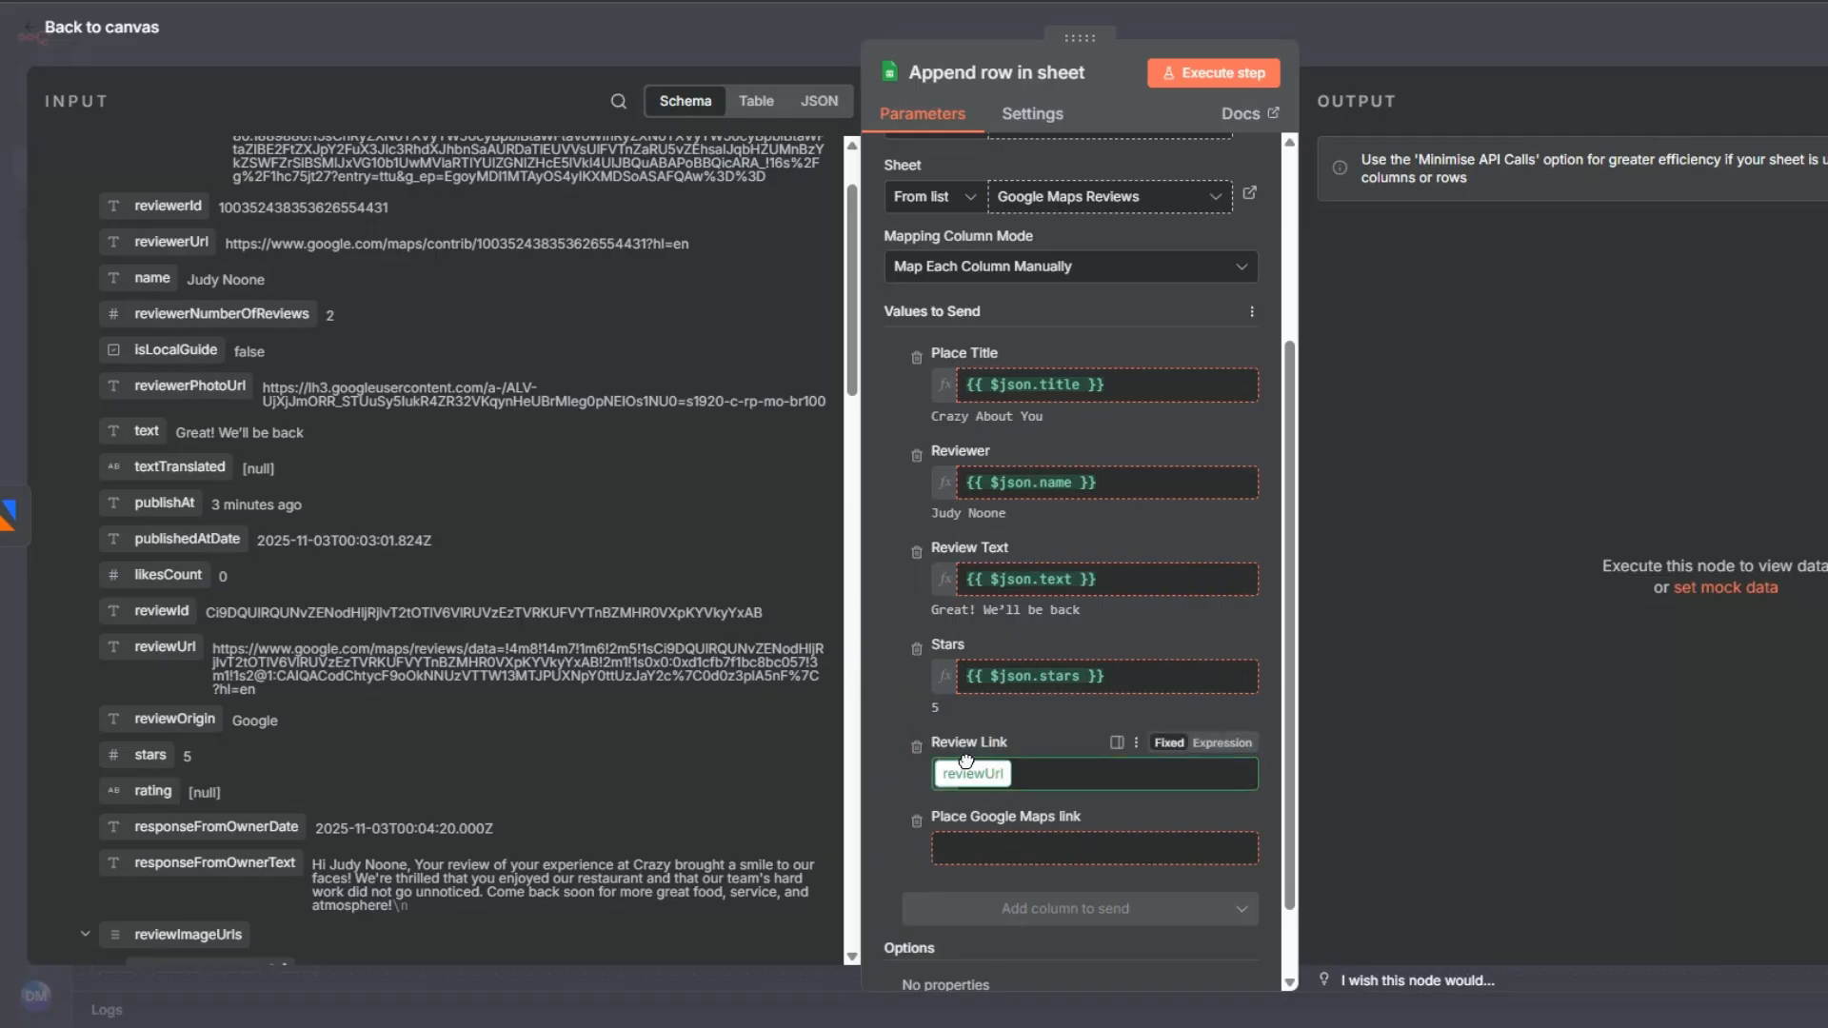
- Map Google Maps place URLs from the Get Google Maps place URLs node to Place Google Maps link, and execute the append step
scroll(914, 619, "down", 2)
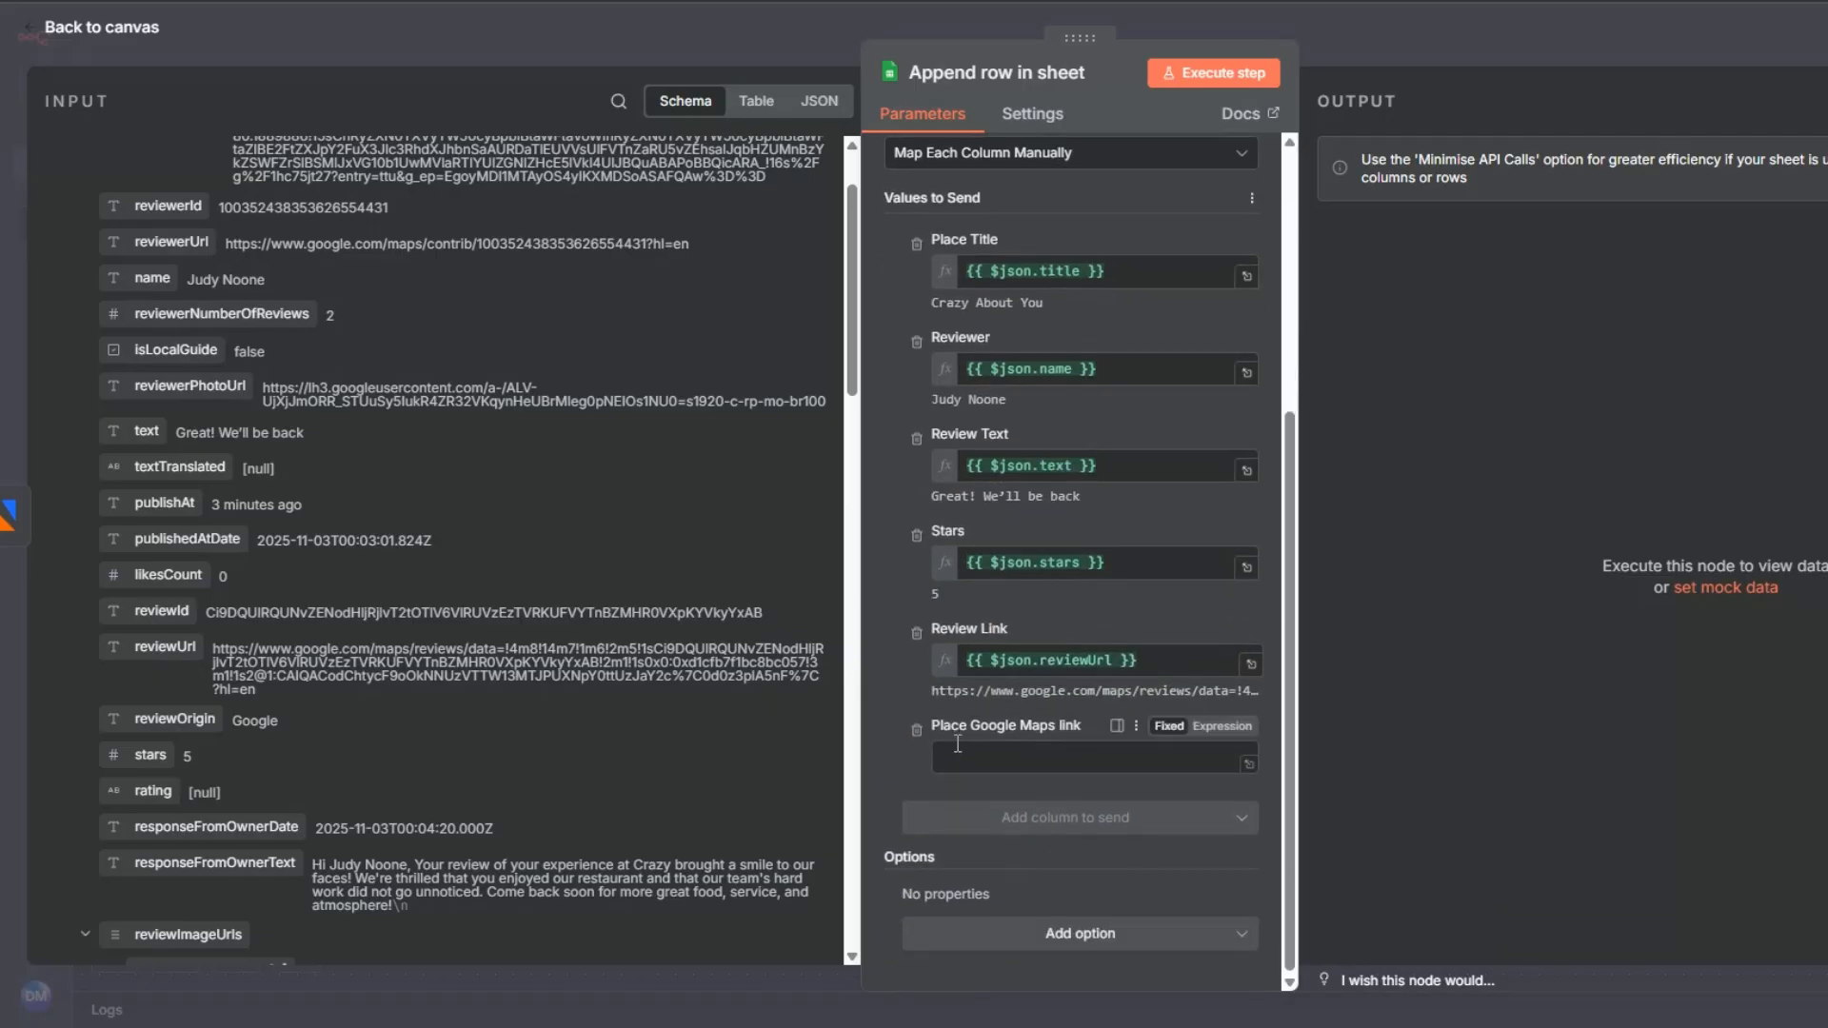
scroll(160, 366, "down", 10)
scroll(160, 365, "down", 5)
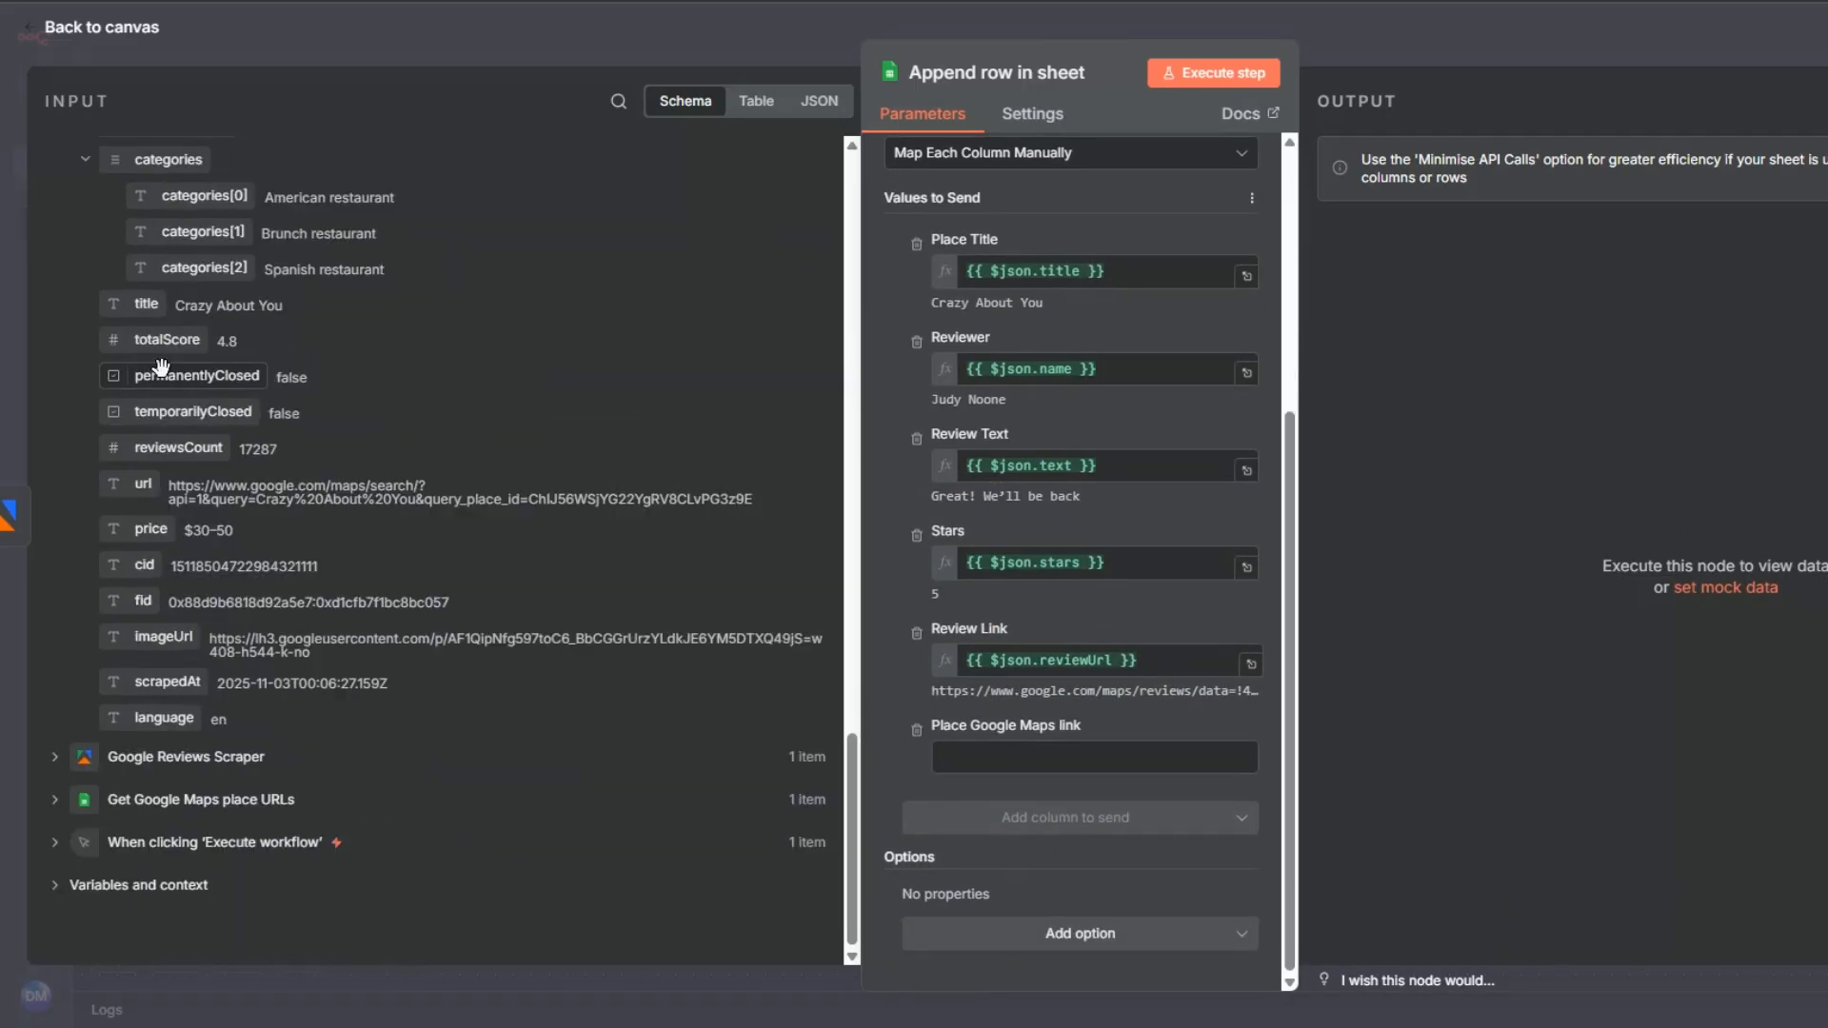
left_click(147, 801)
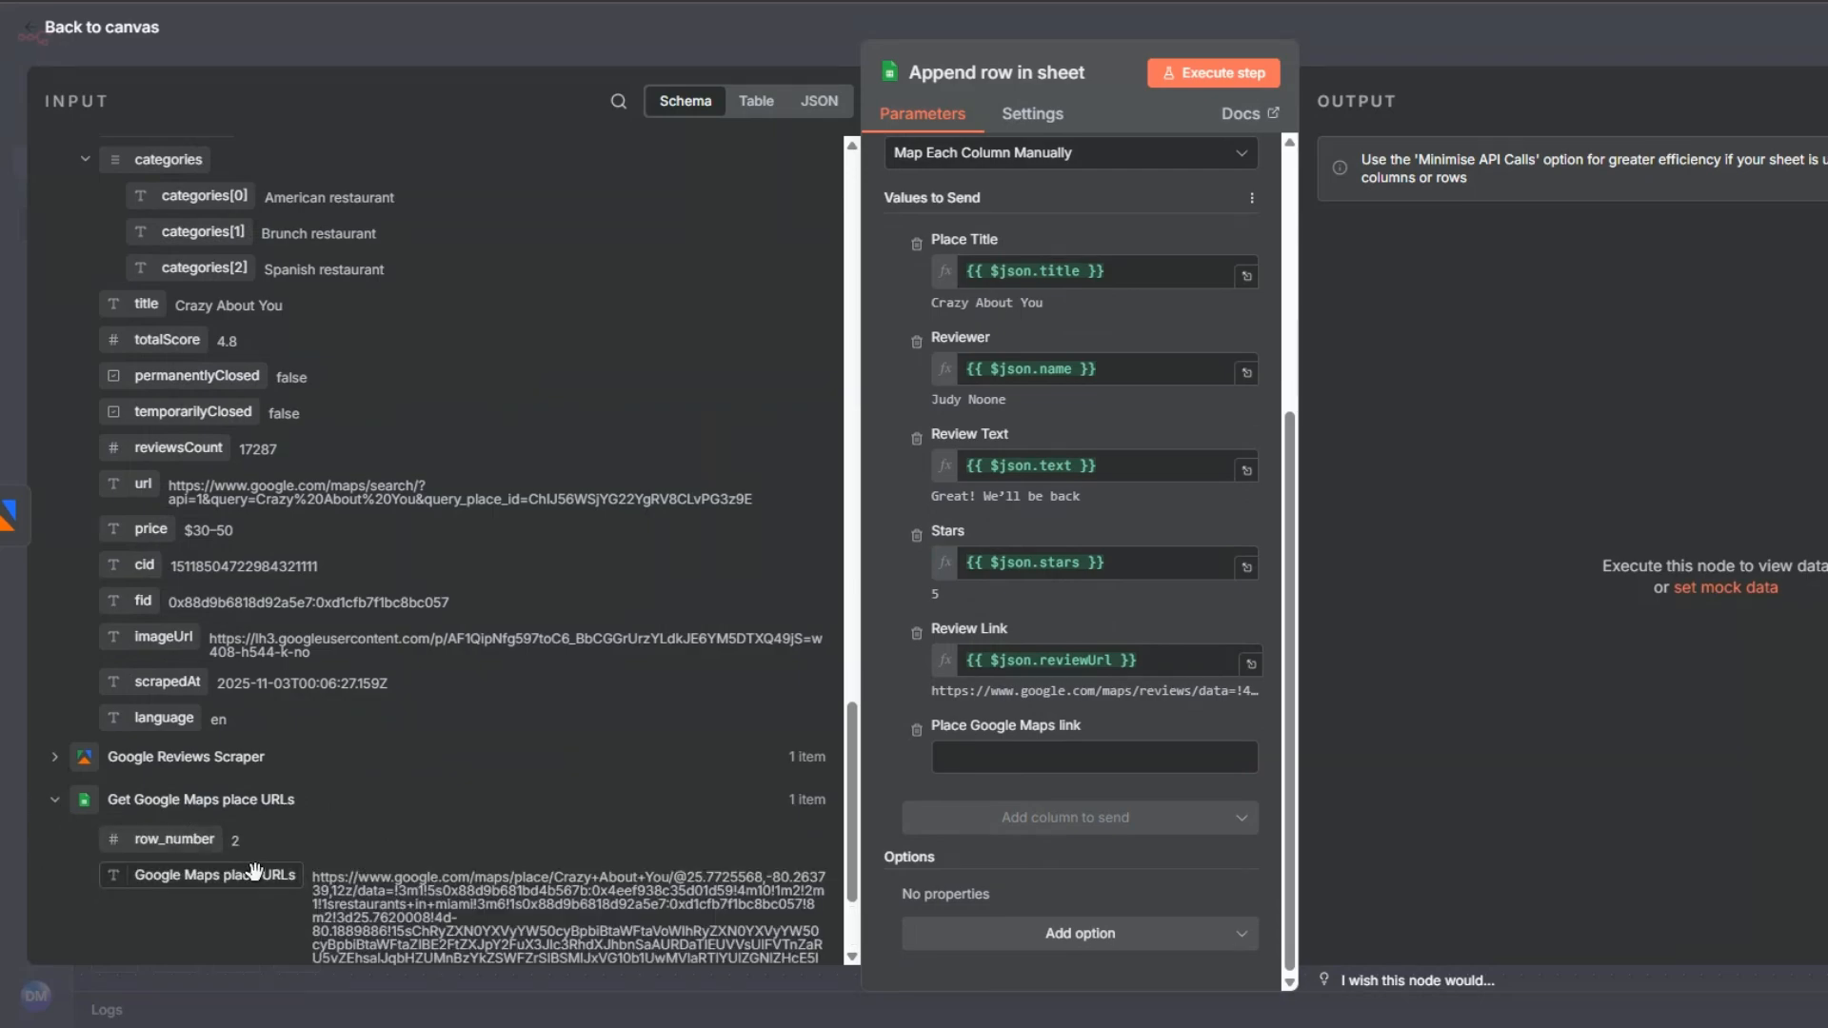
left_click_drag(252, 875, 1005, 768)
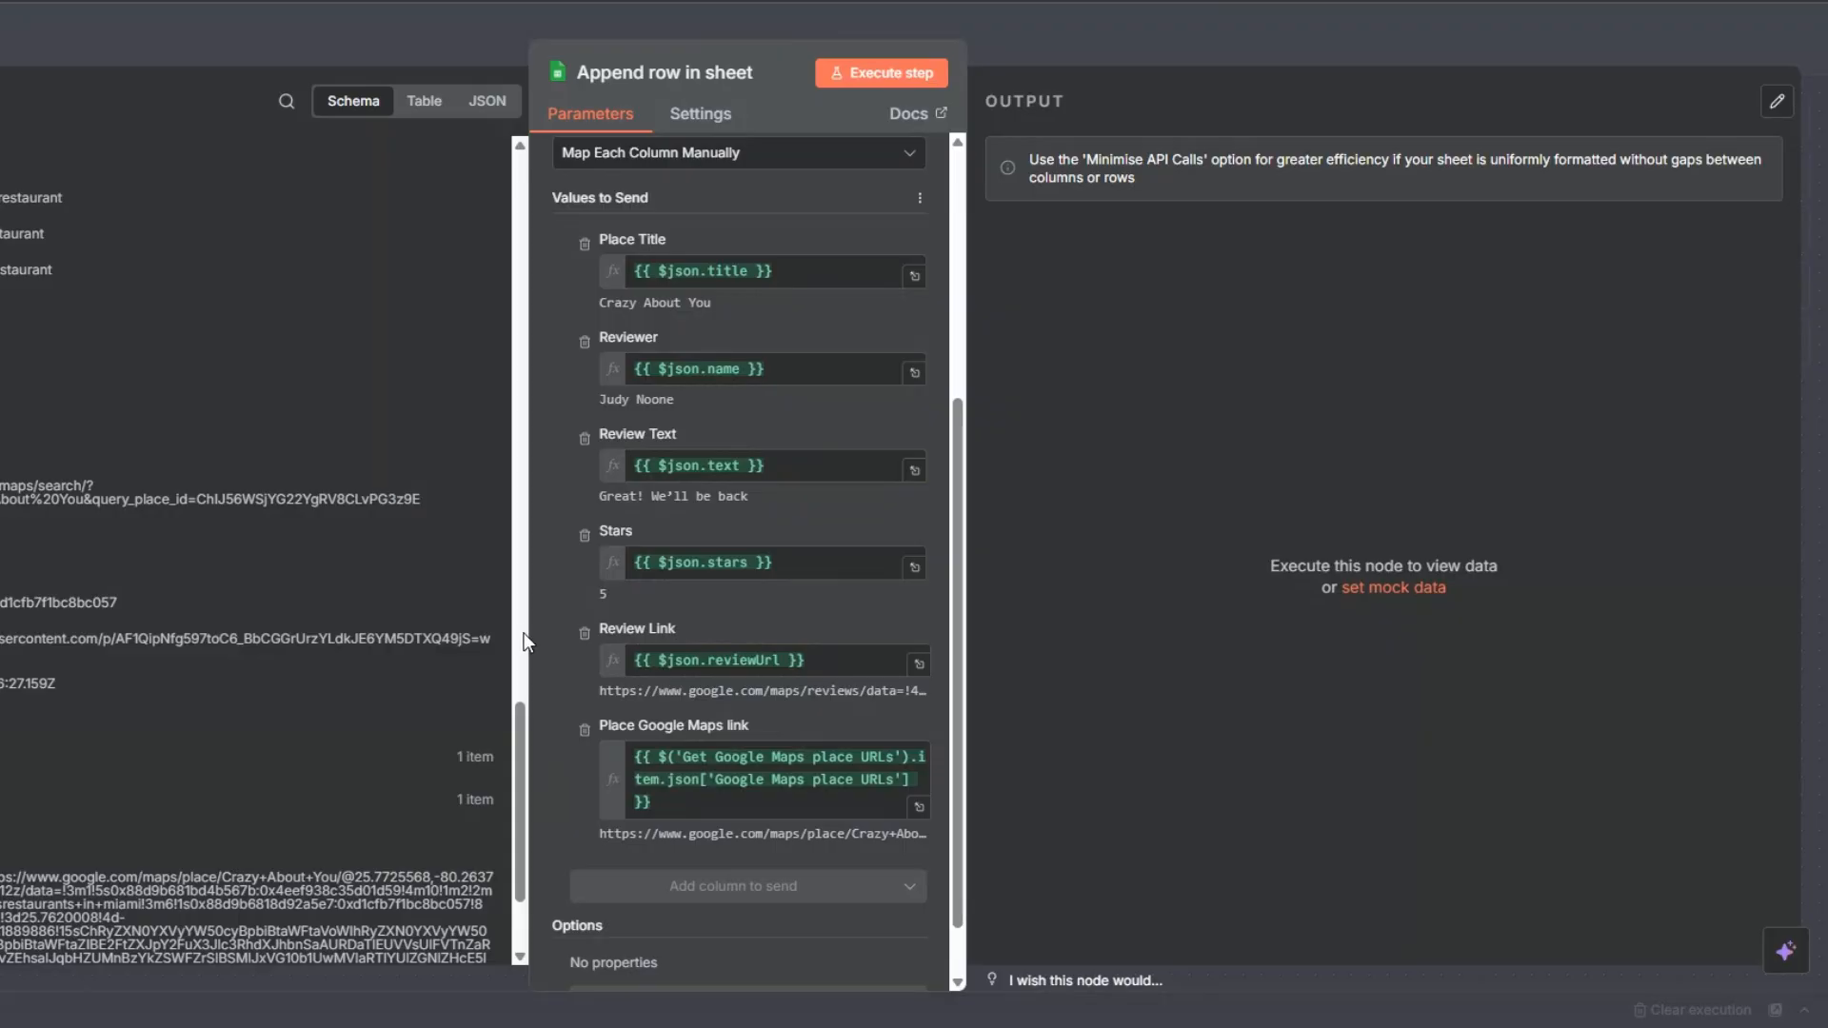
left_click(865, 77)
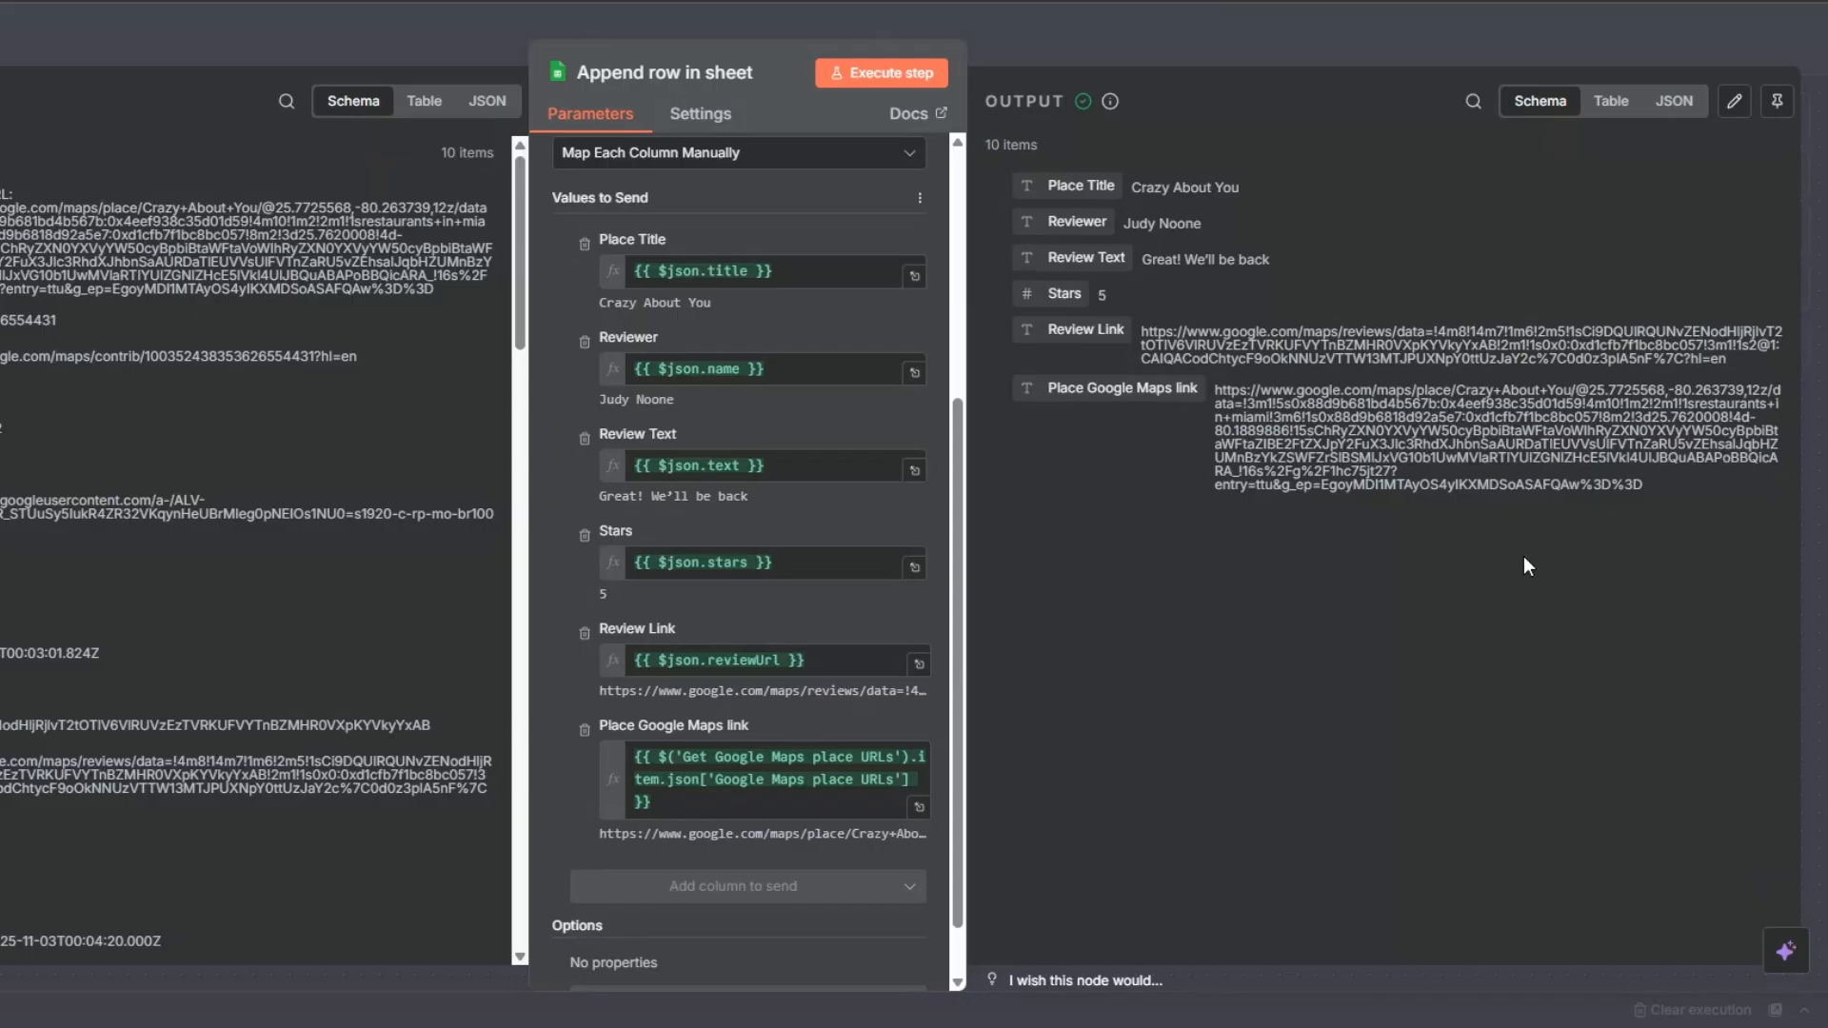
key("Escape")
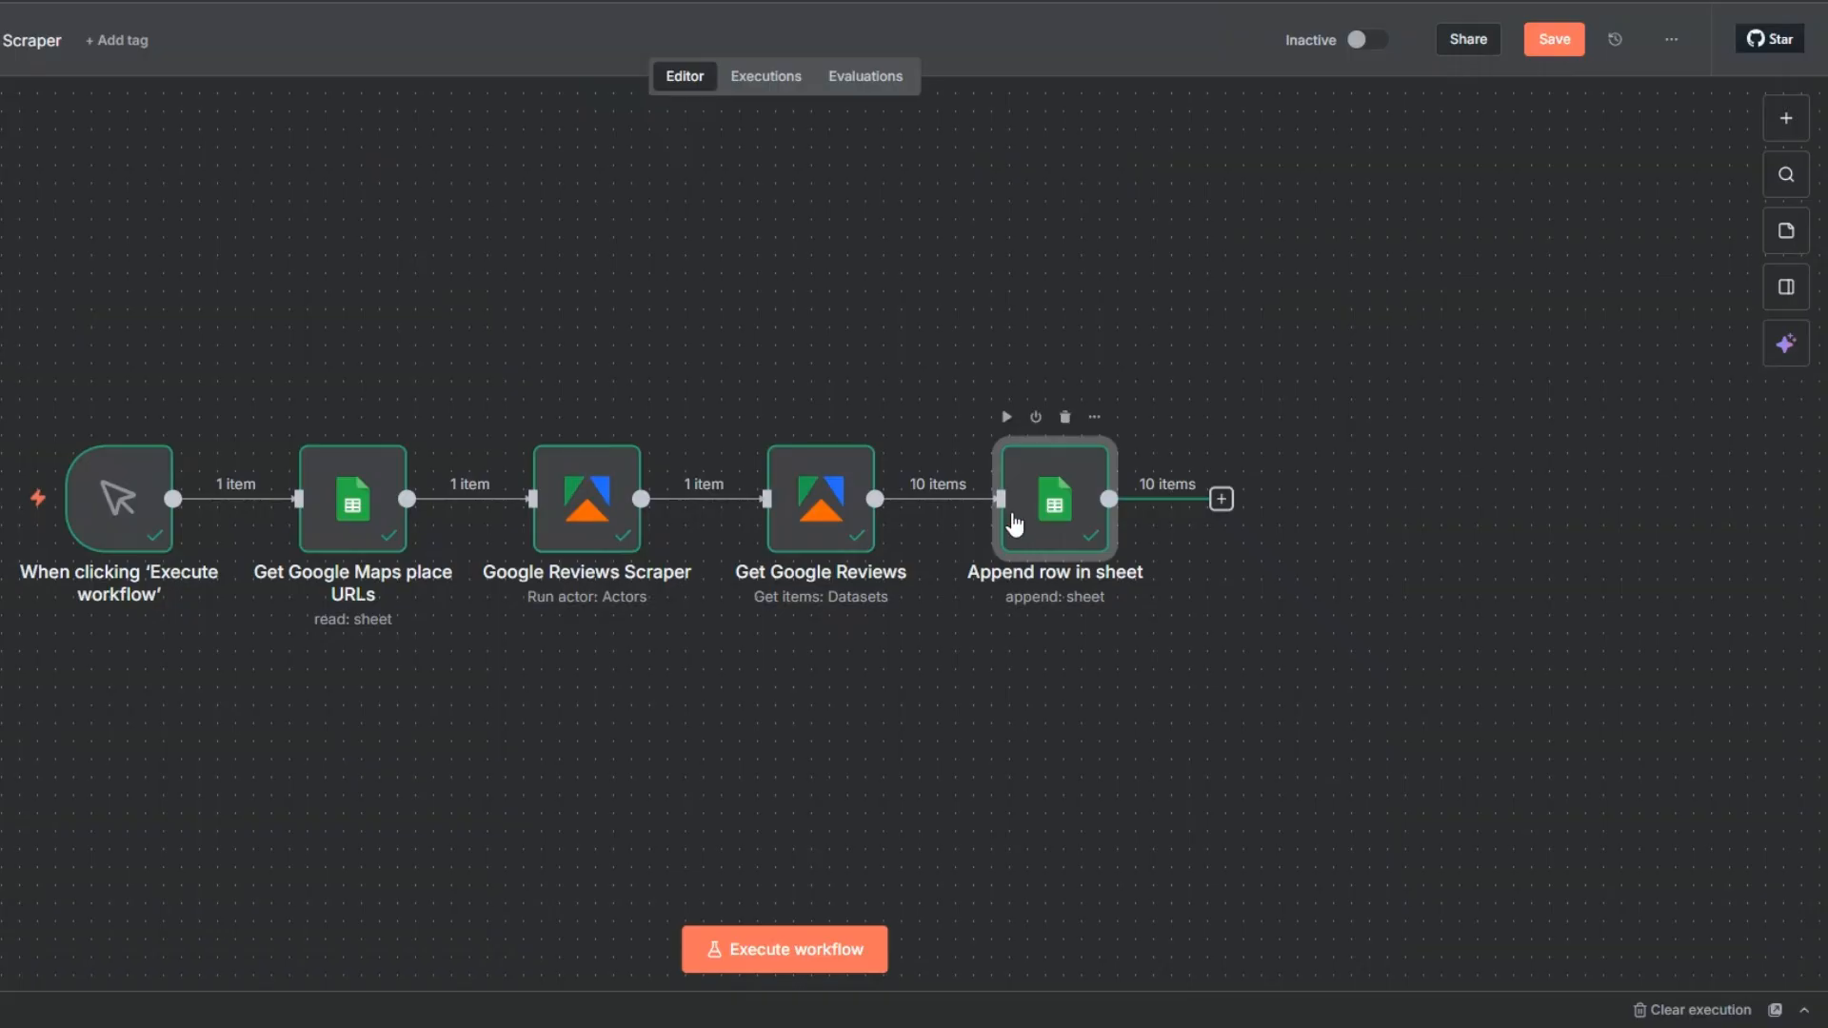
- Rename the Append row in sheet node as Google Reviews and save the workflow
key("F2")
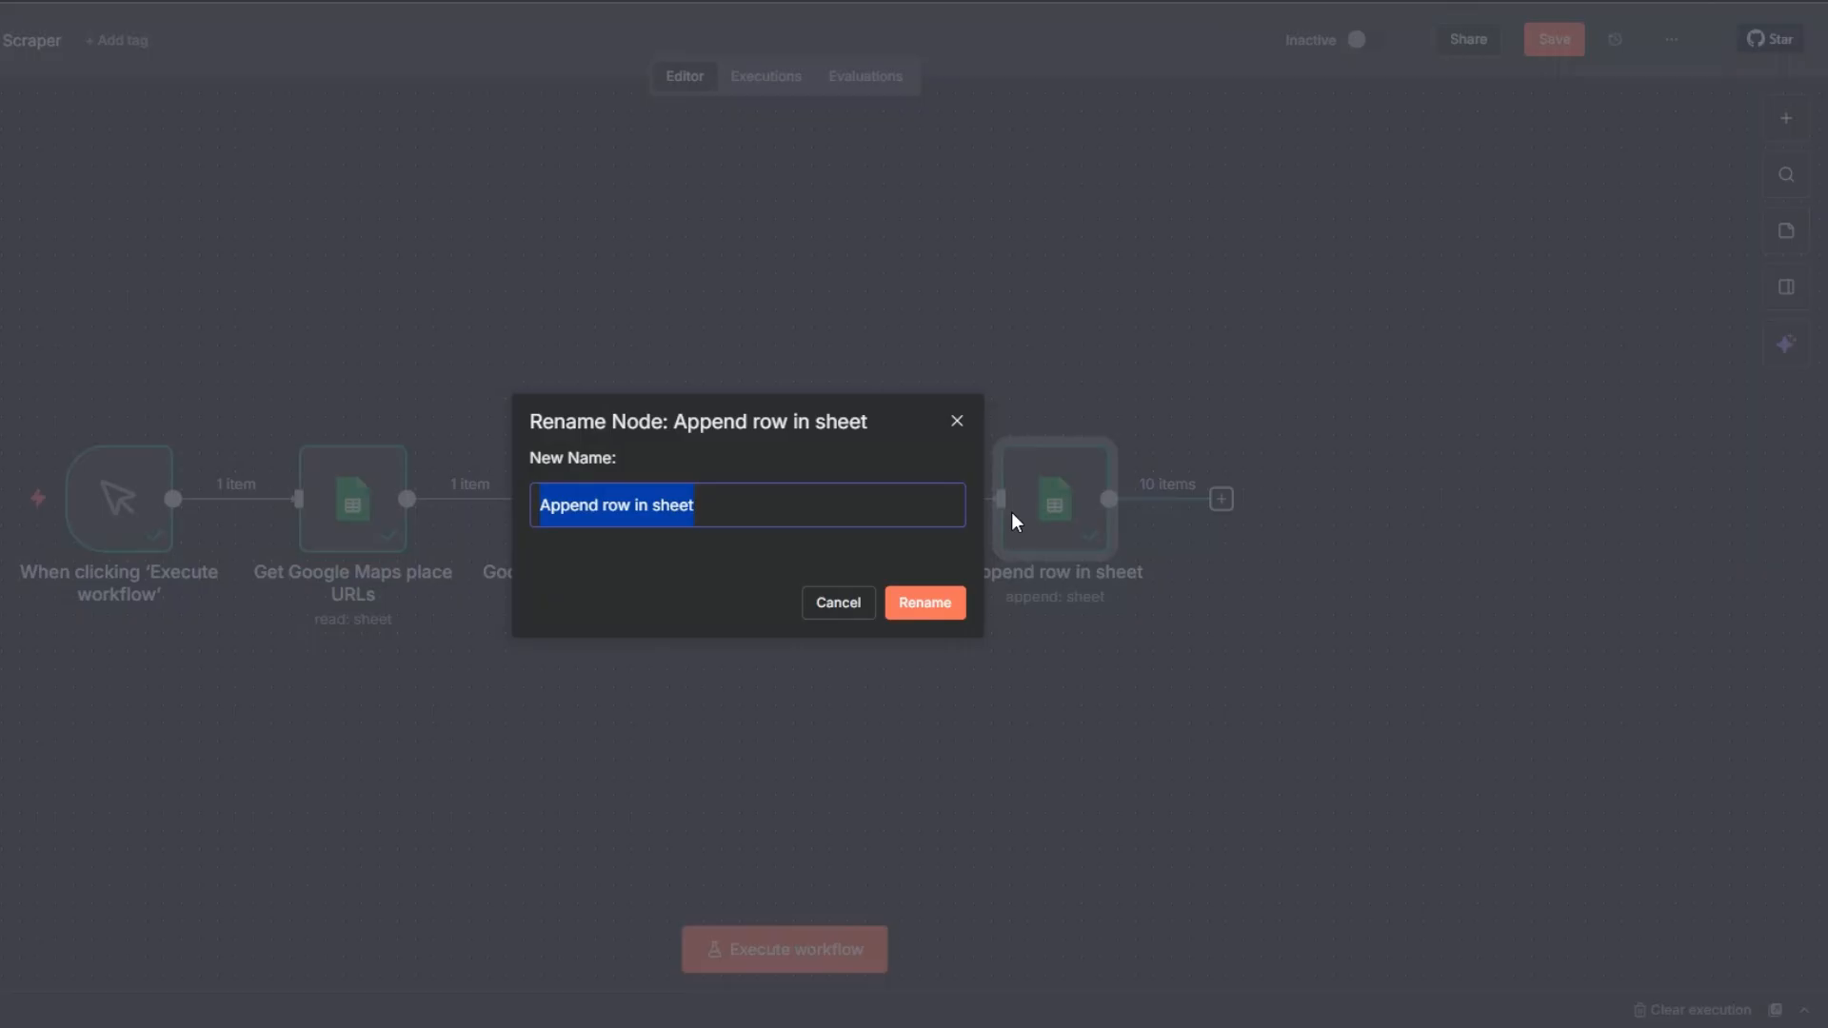
type("Google Reviews")
left_click(929, 606)
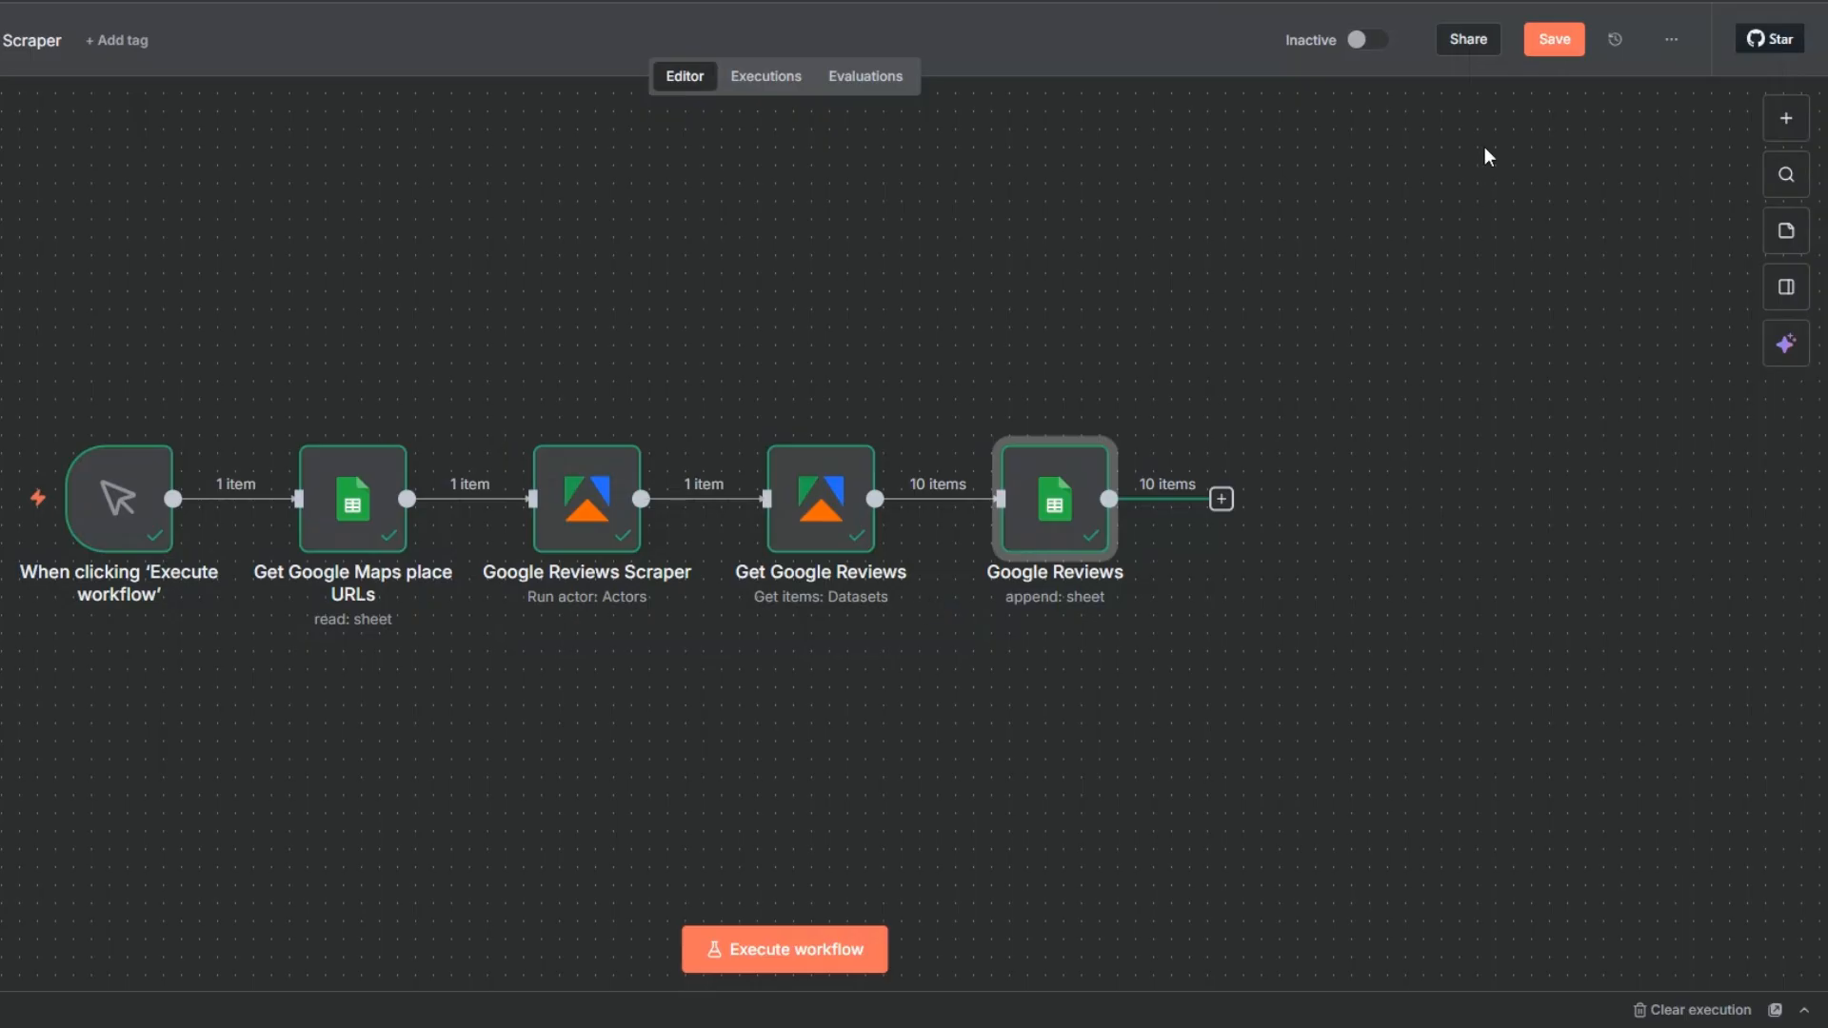
key("ctrl+s")
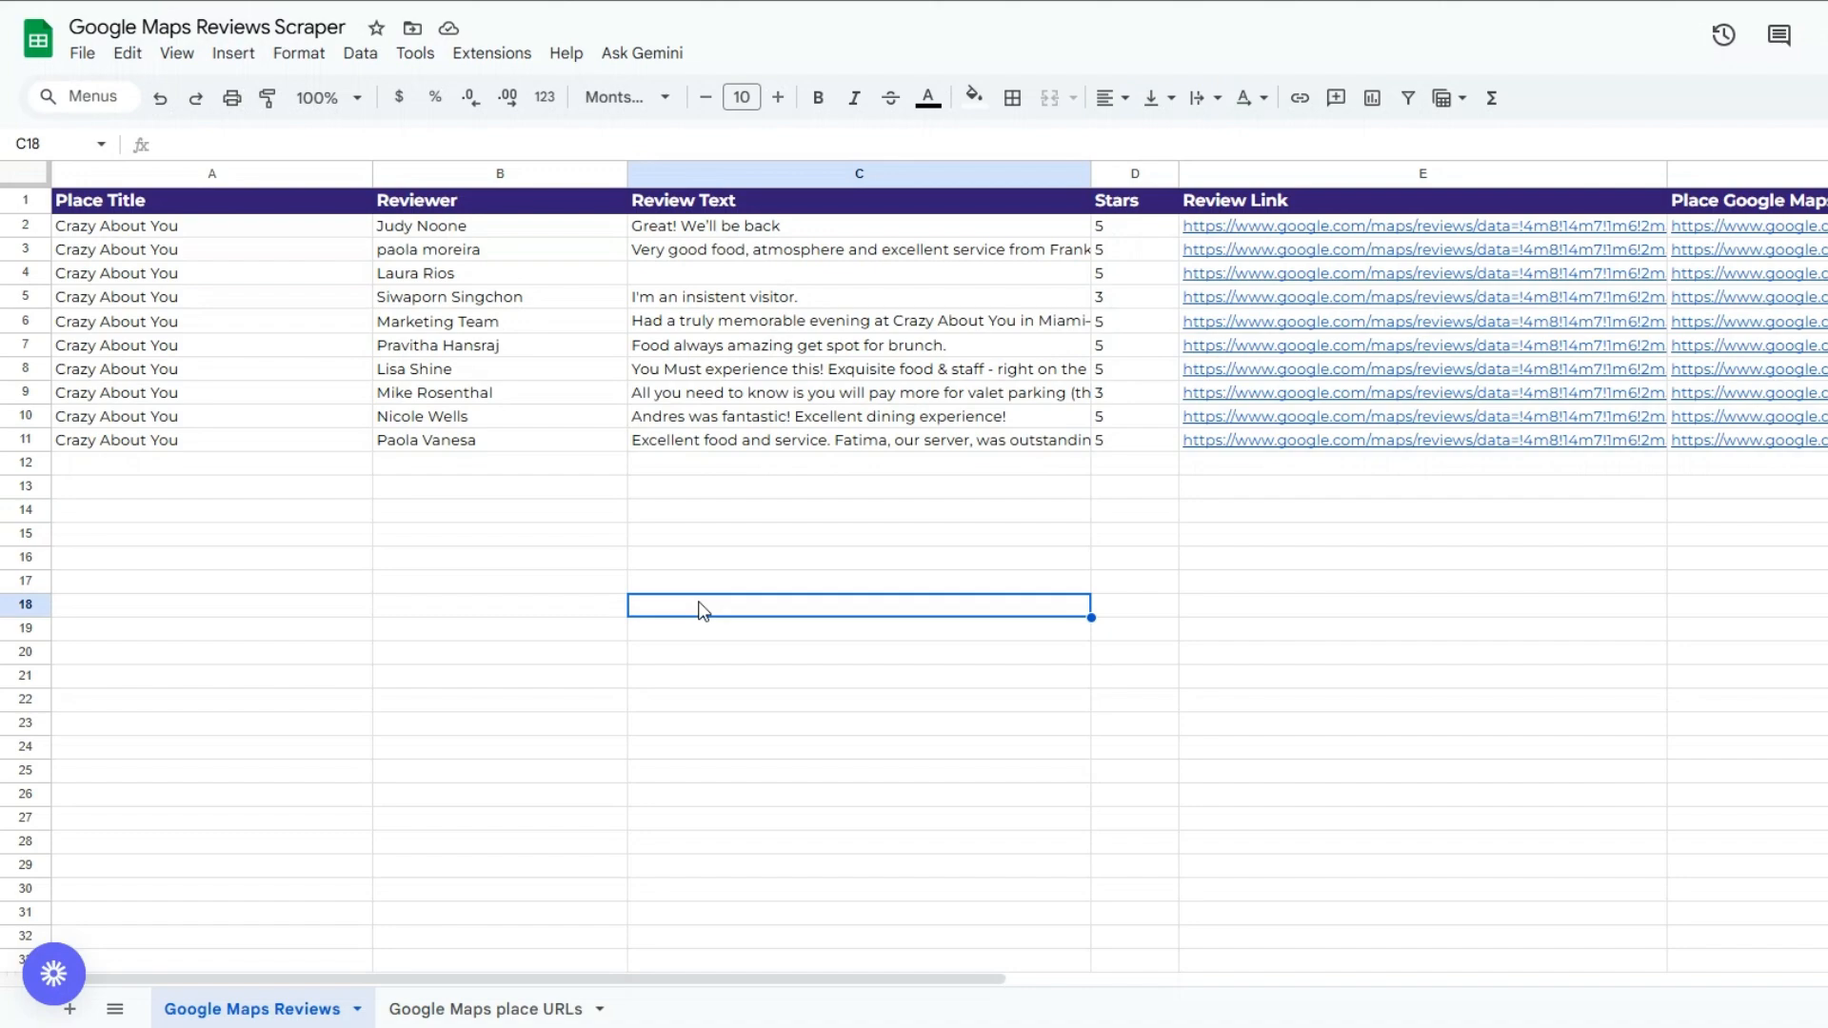
- Switch to Google Sheets and narrow the Place Title column in the Google Maps Reviews sheet
left_click(234, 518)
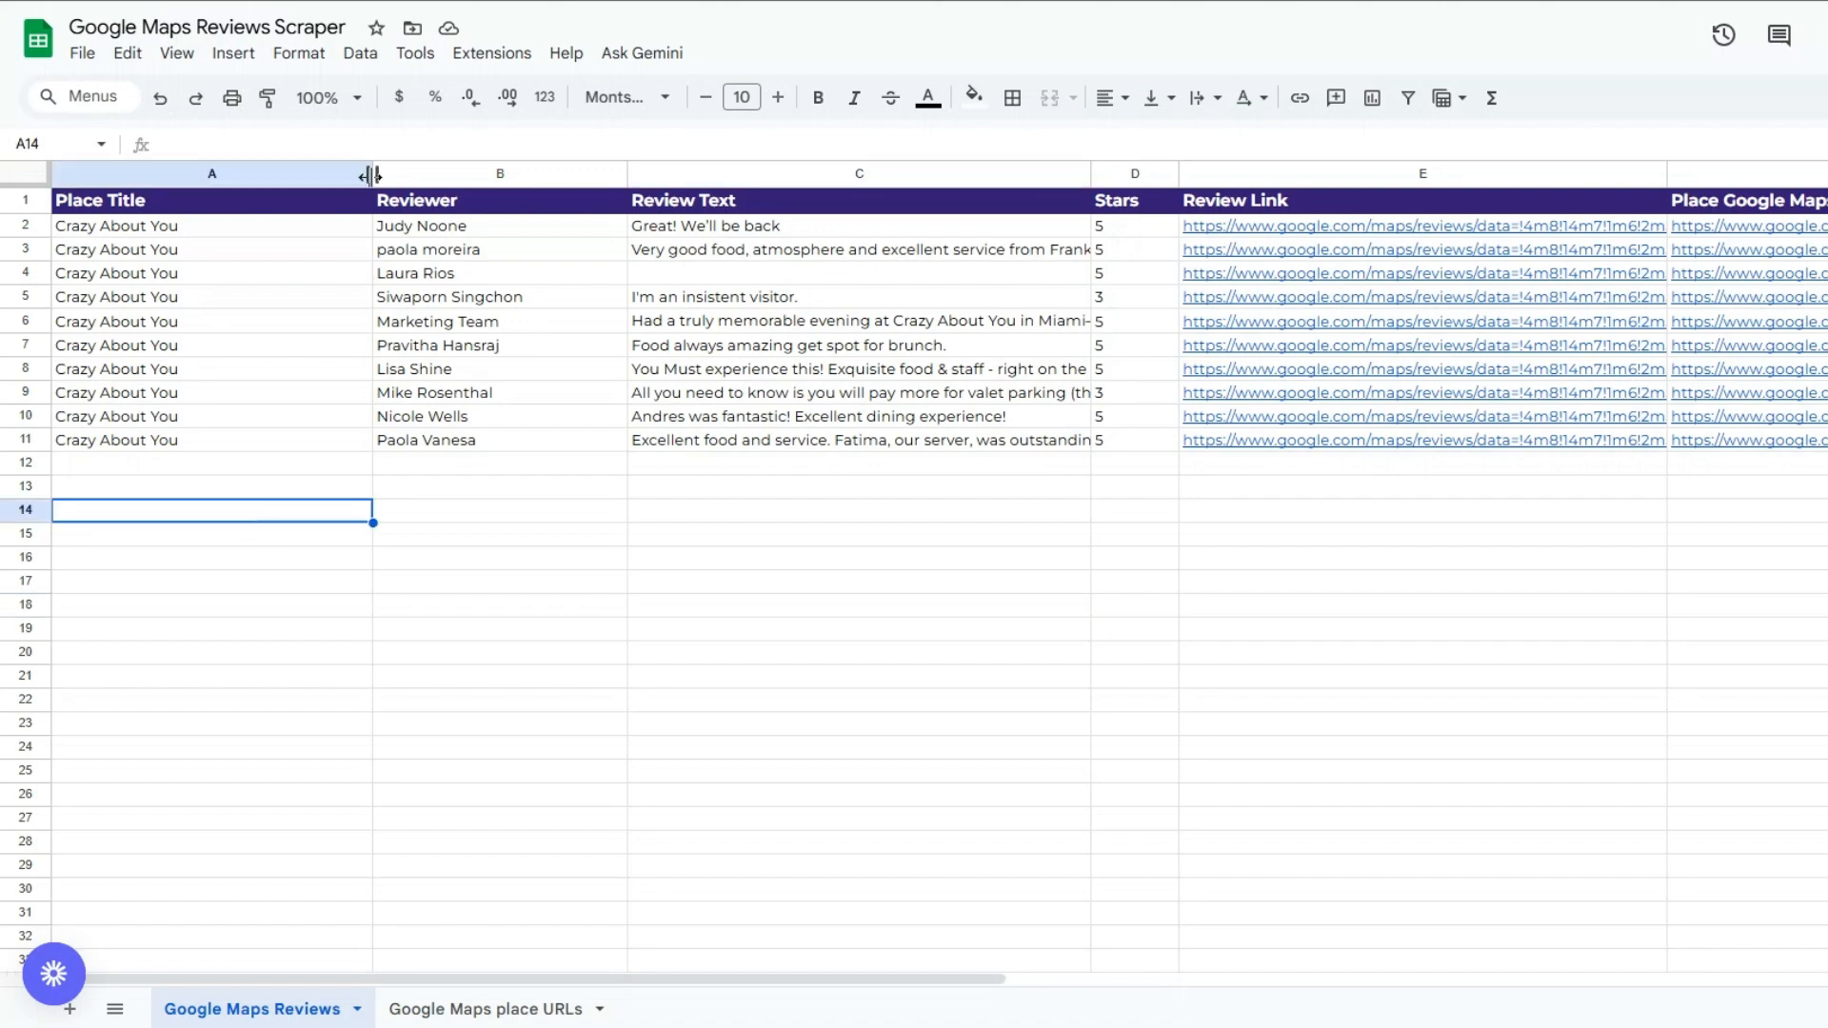
left_click_drag(370, 176, 273, 175)
left_click(435, 374)
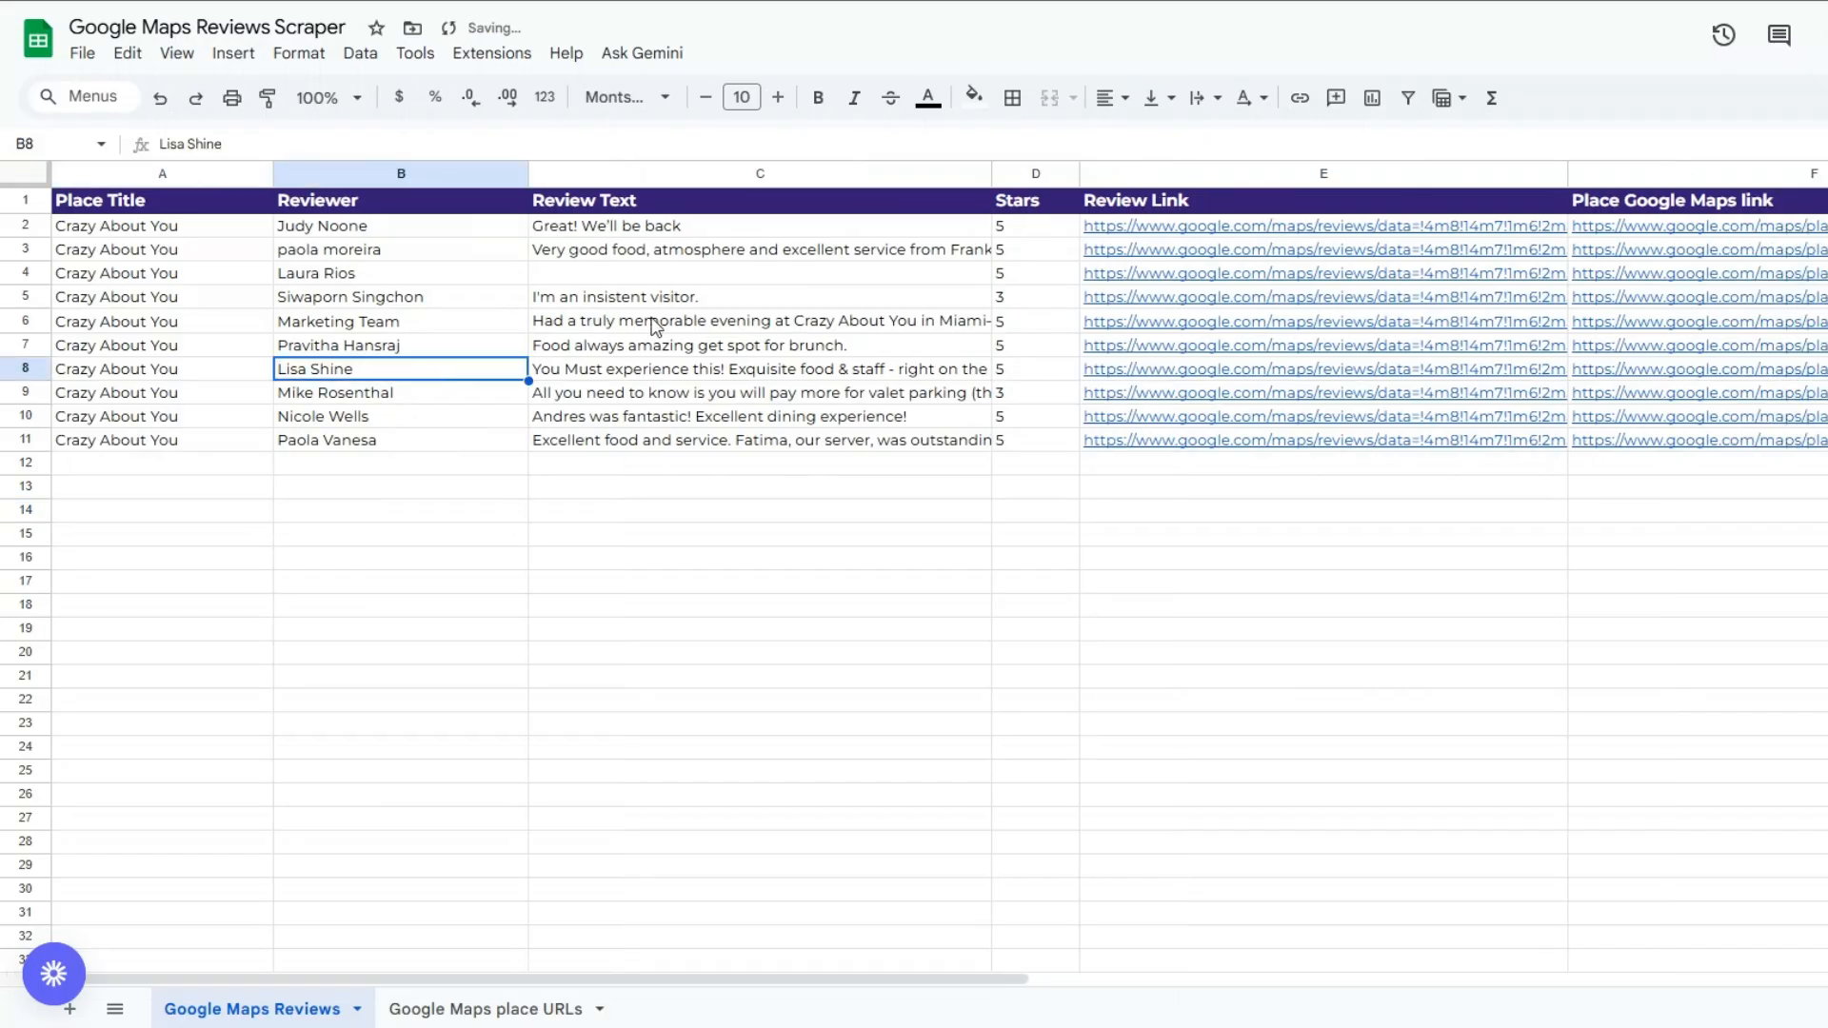
- Examine the appended rows across the Review Text, Stars, Review Link and Place Google Maps link columns
left_click(655, 324)
left_click(1037, 352)
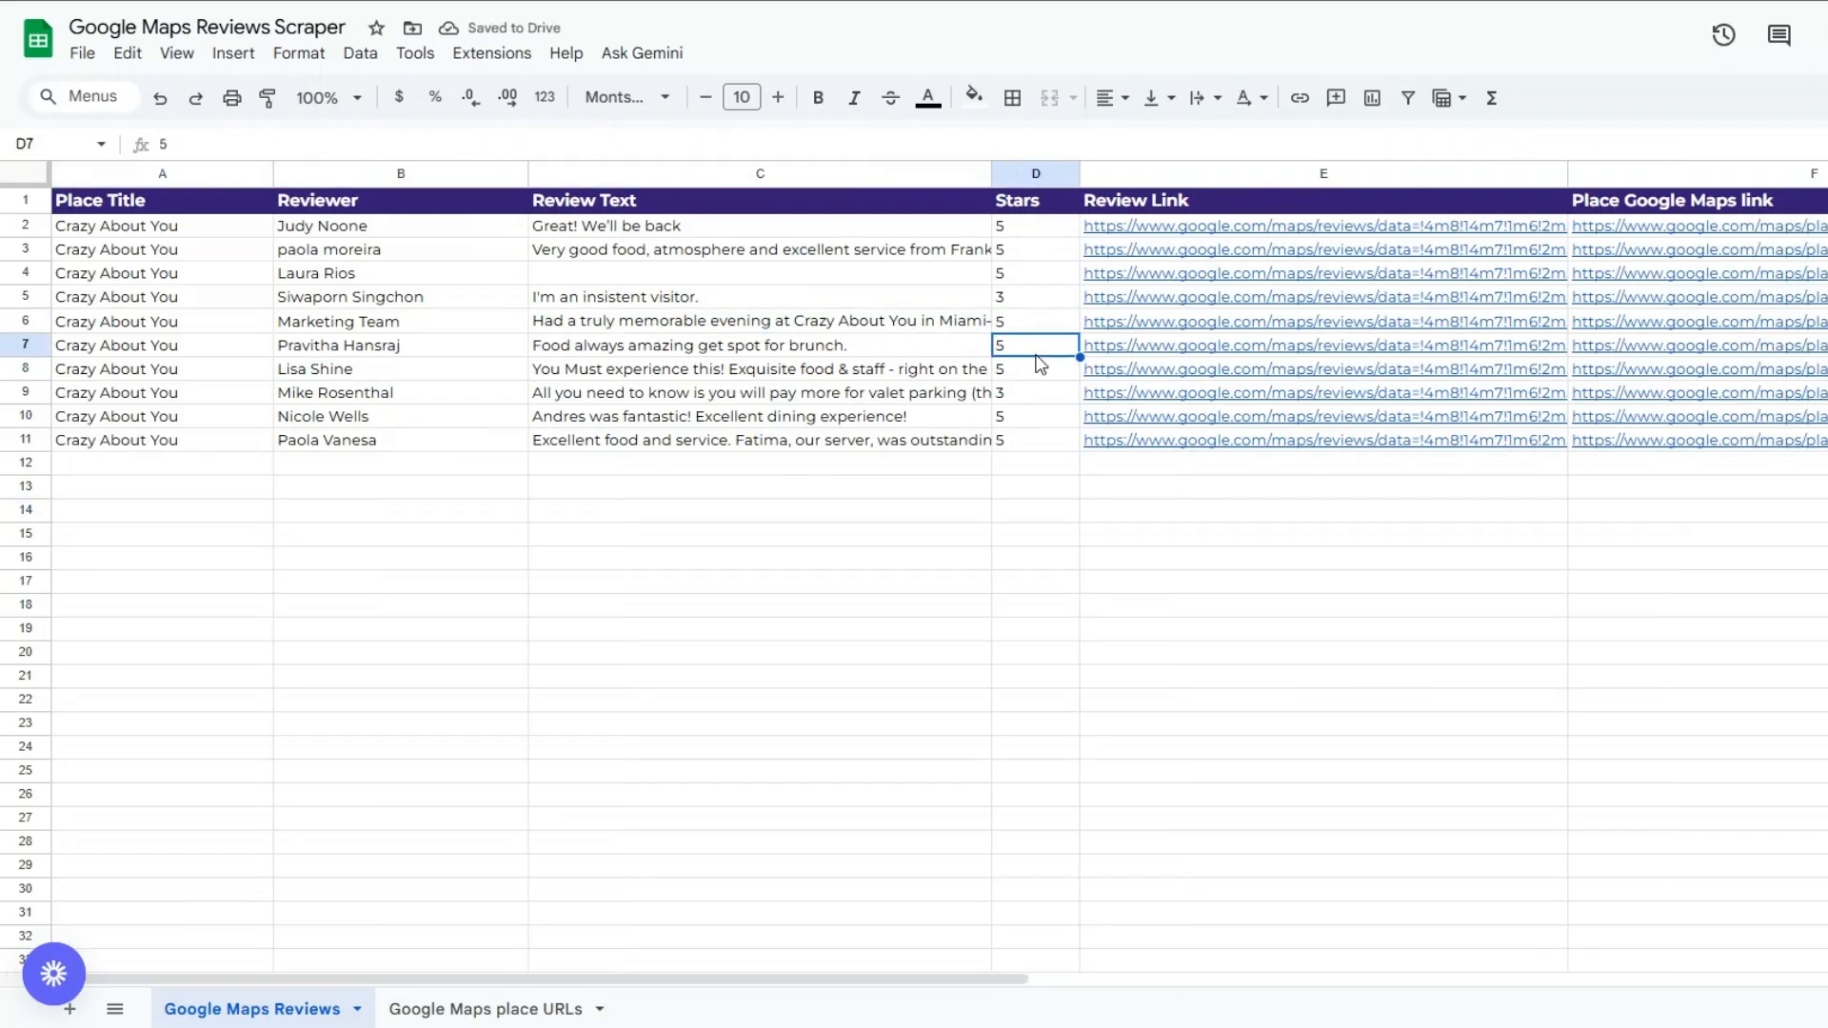
left_click(1347, 424)
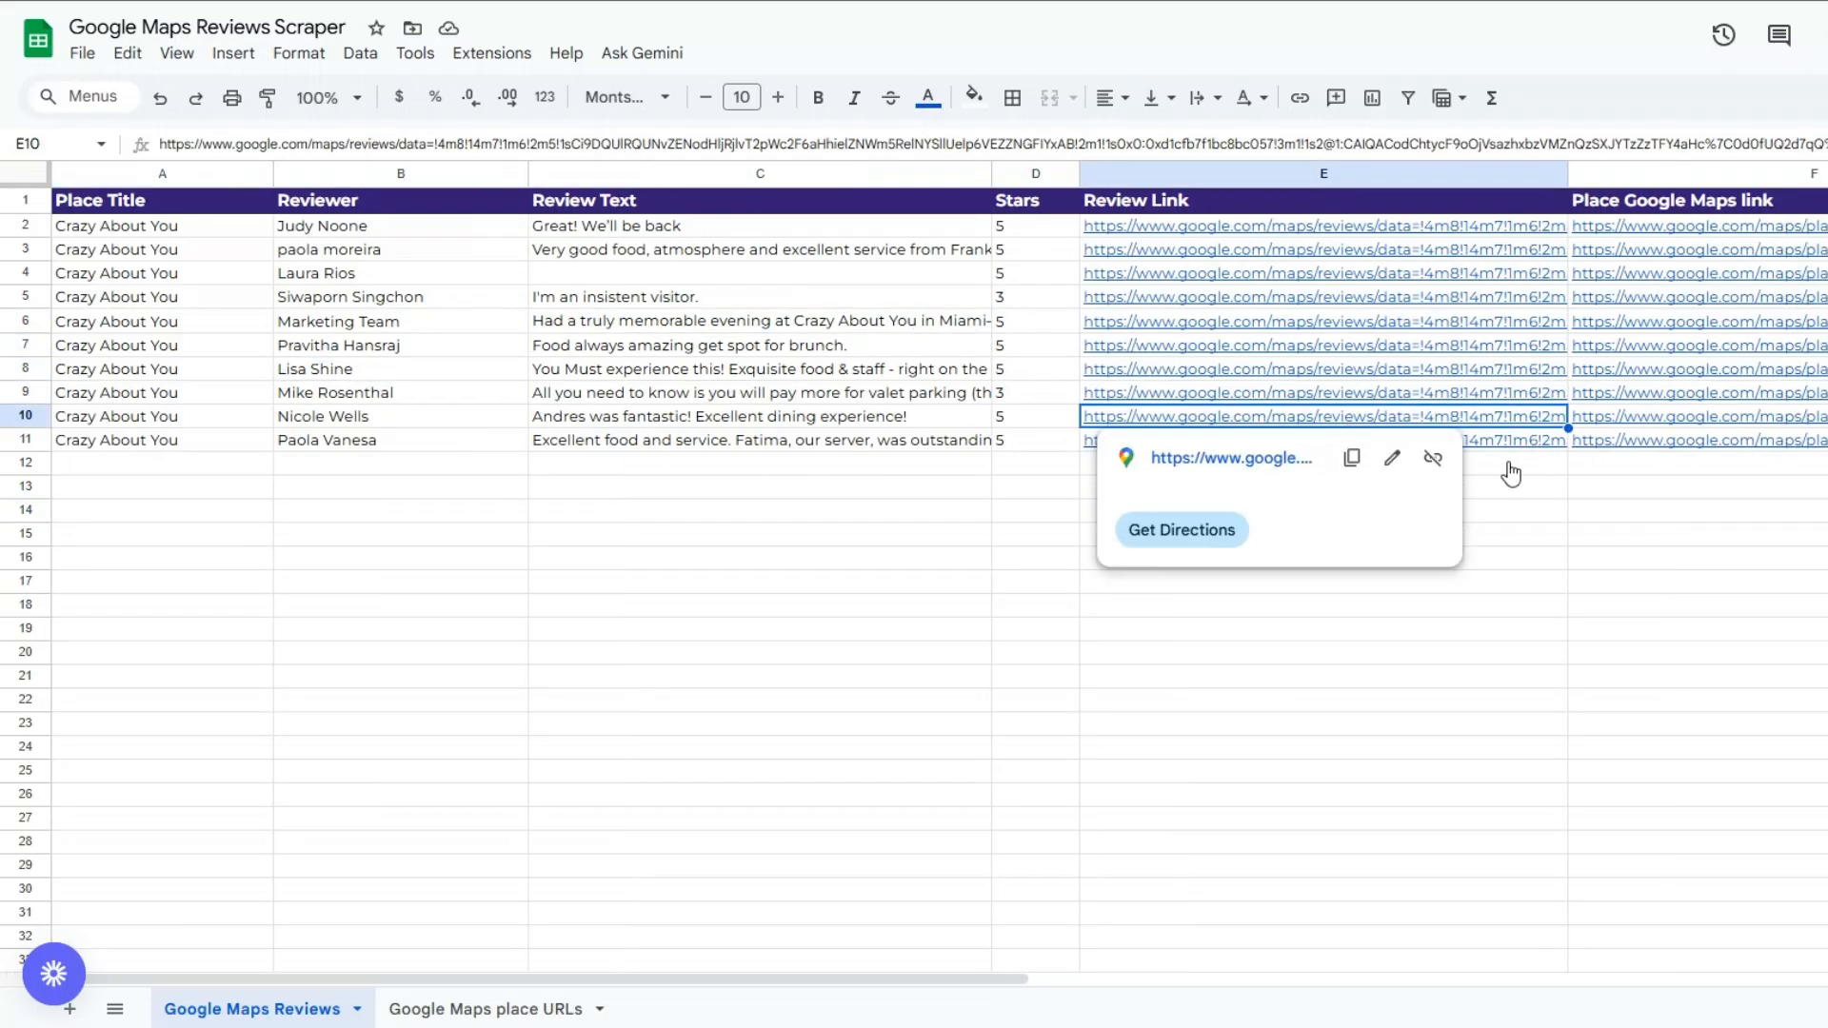
left_click(1676, 444)
left_click(1417, 519)
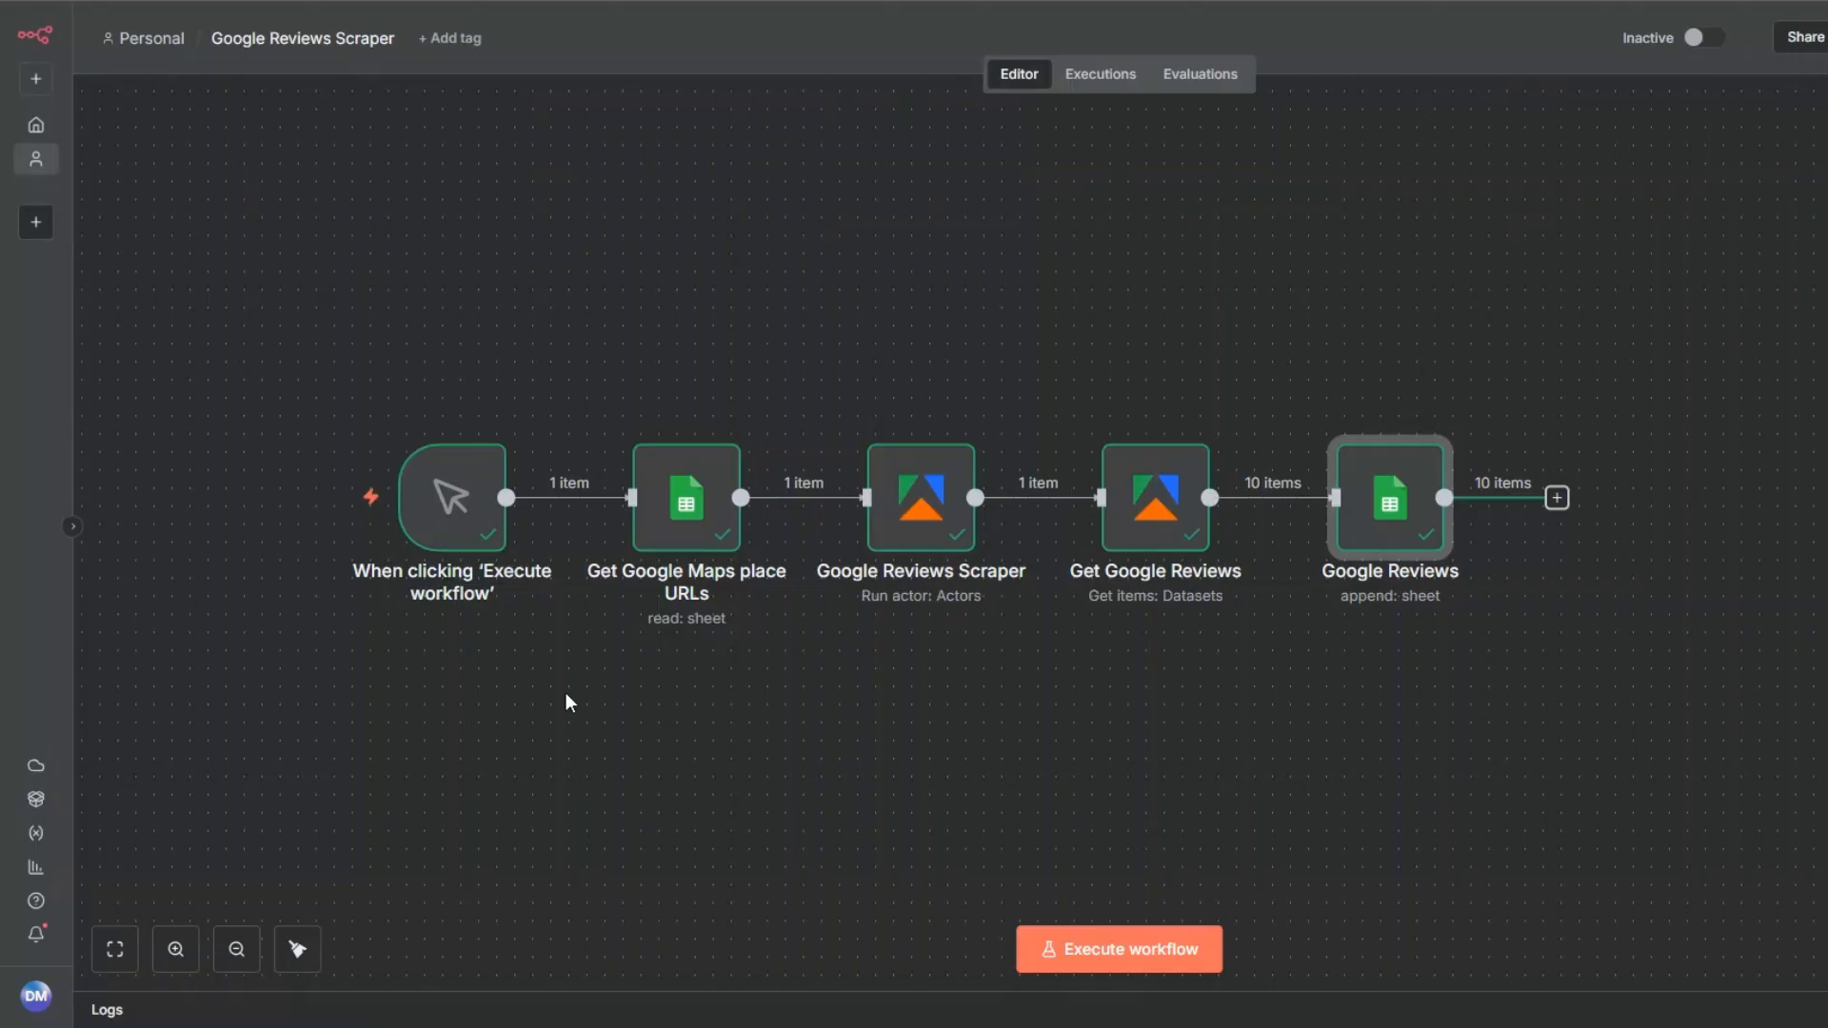
left_click(1162, 717)
left_click_drag(1083, 736, 840, 687)
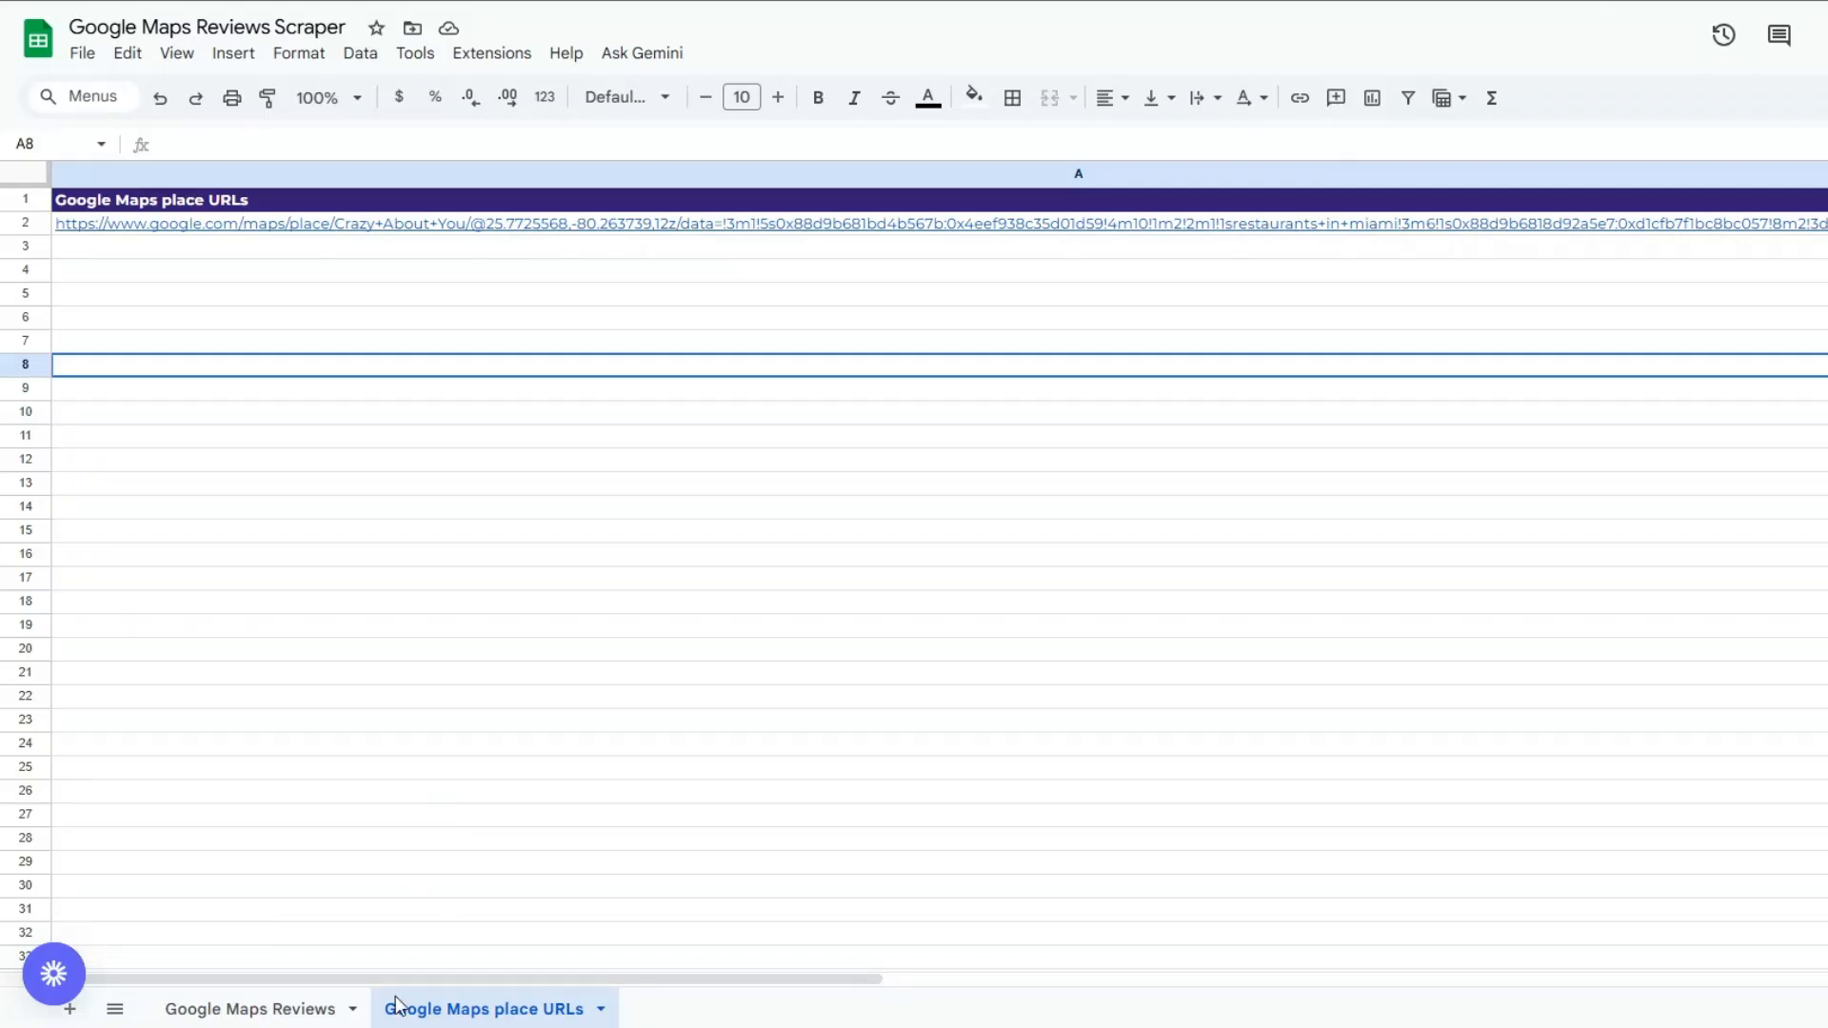
- In Google Sheets, compare the source link in the Google Maps place URLs sheet with the rows in the Google Maps Reviews sheet
left_click(400, 656)
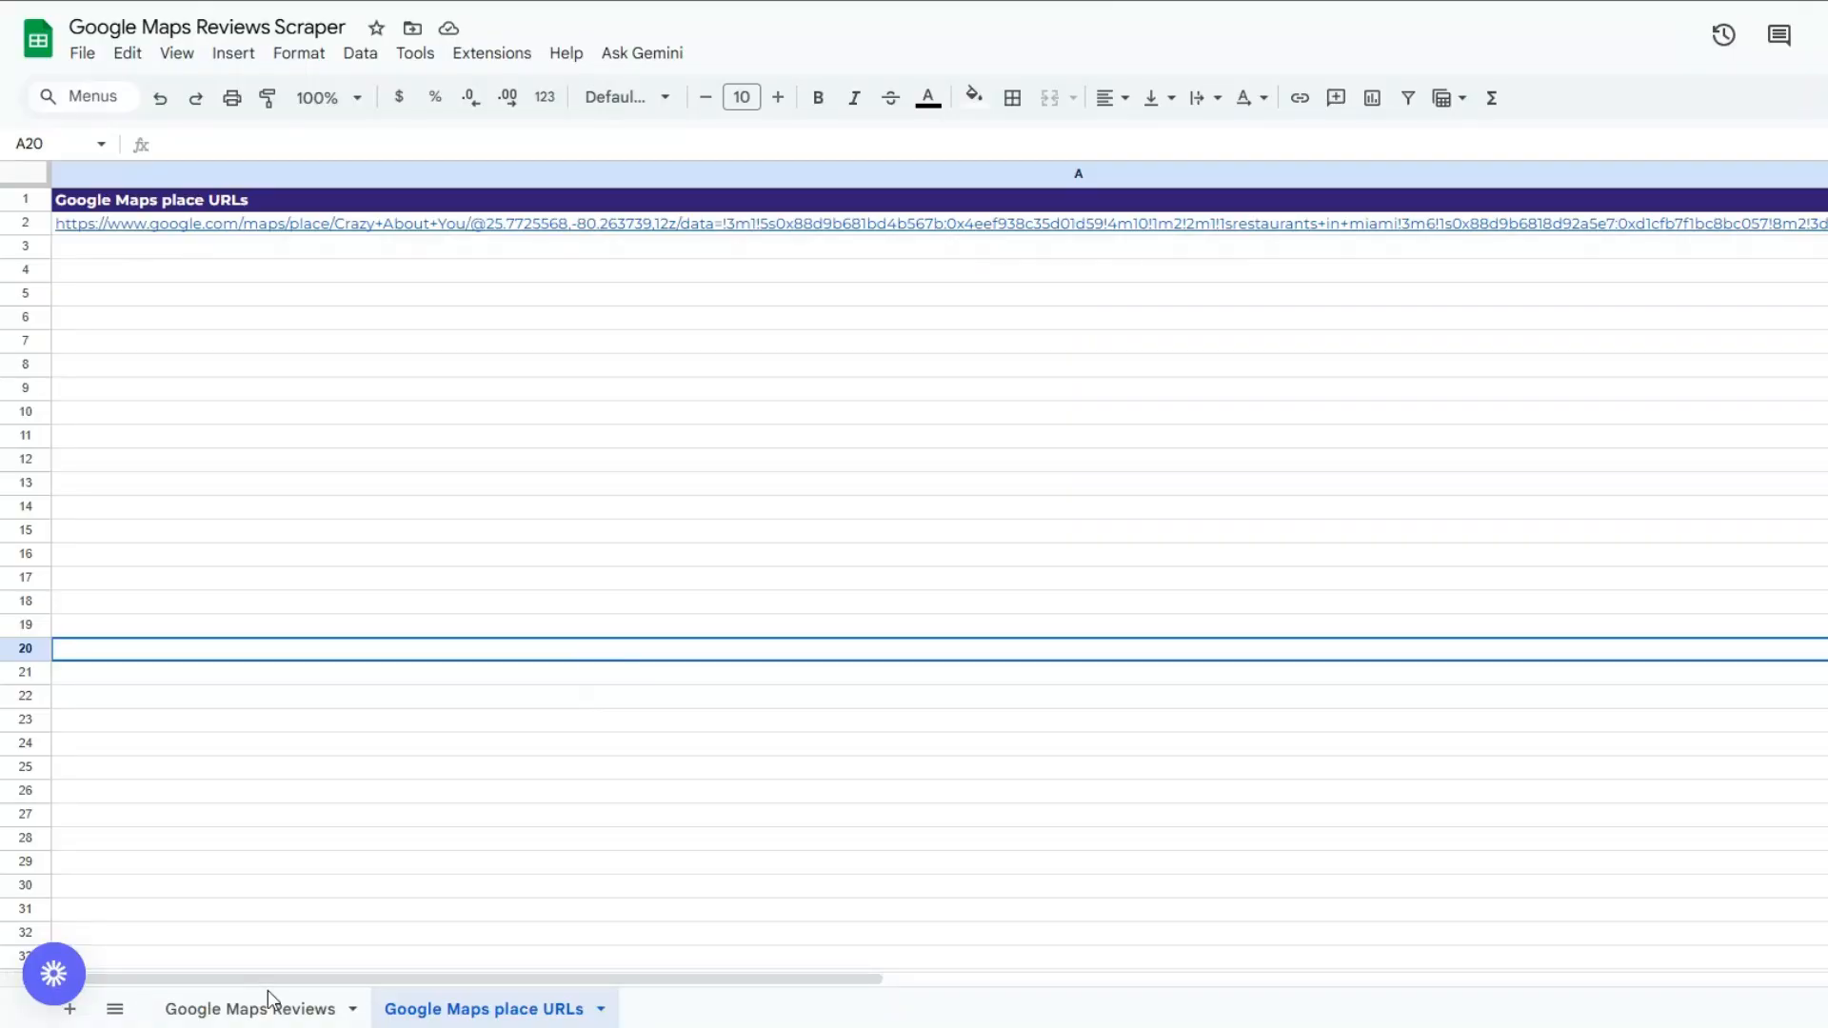
left_click(268, 995)
left_click(284, 747)
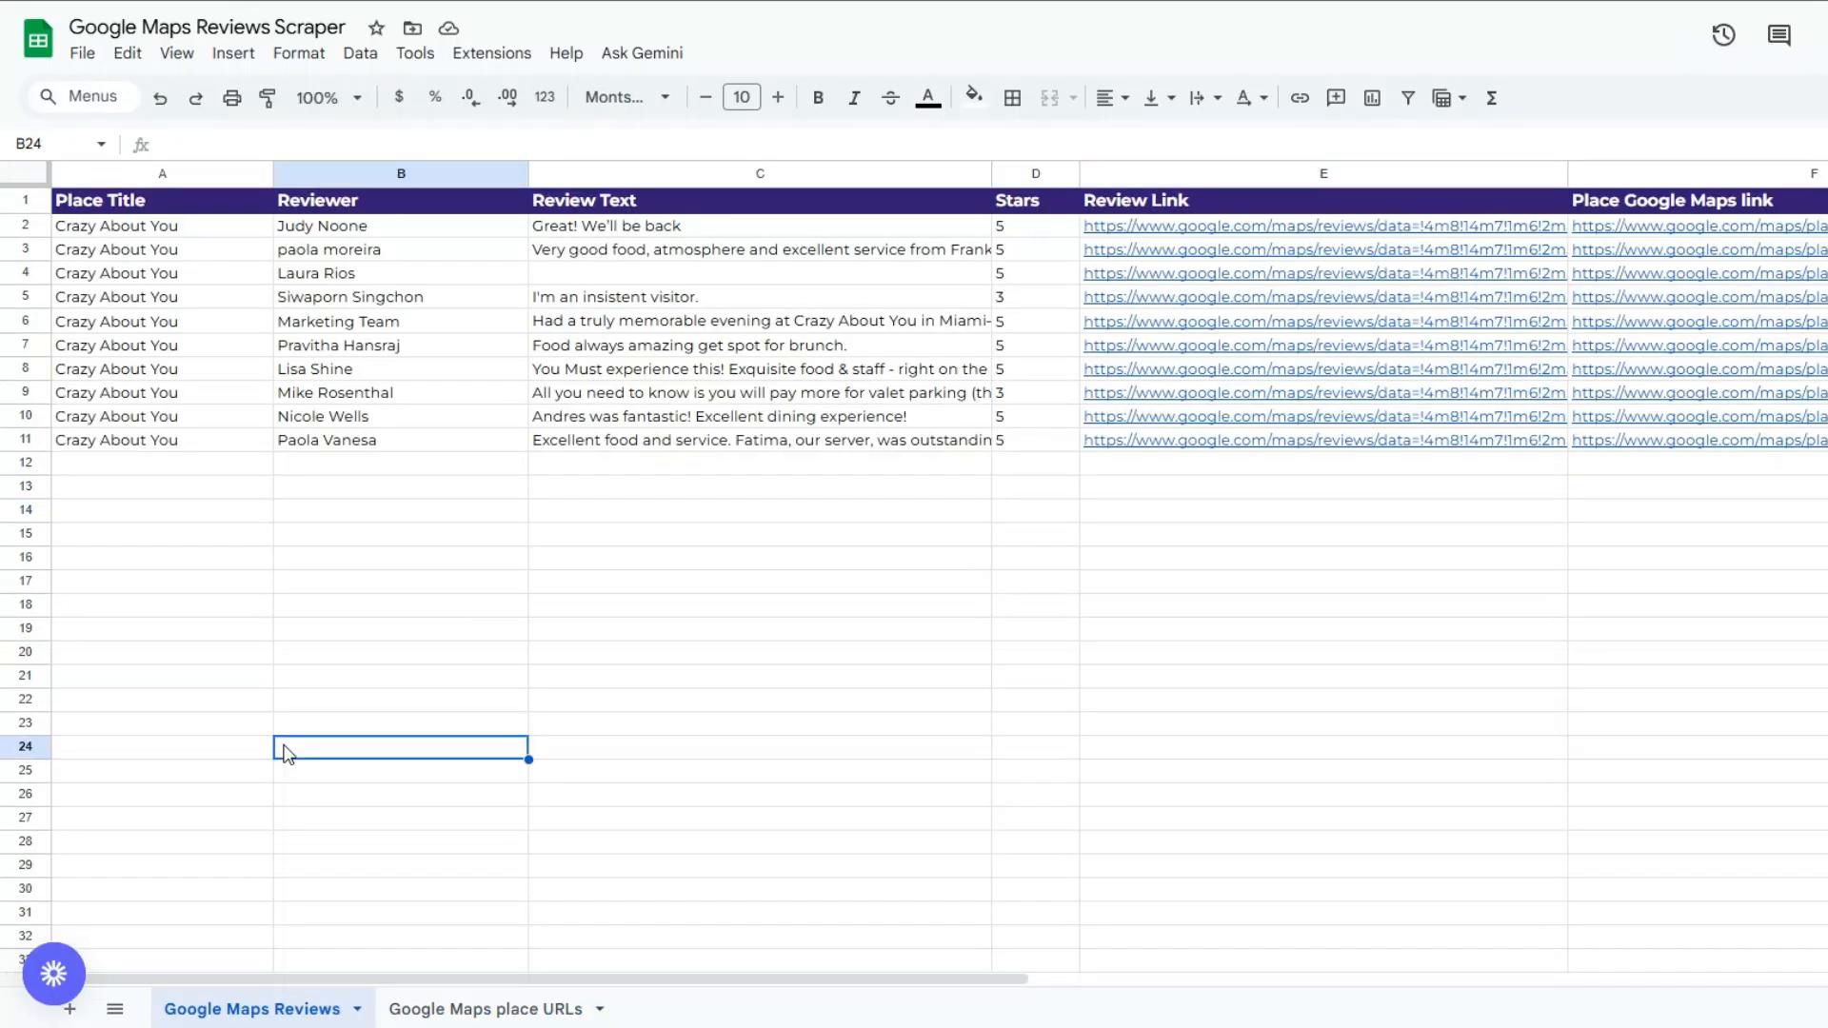
left_click(127, 610)
left_click(783, 587)
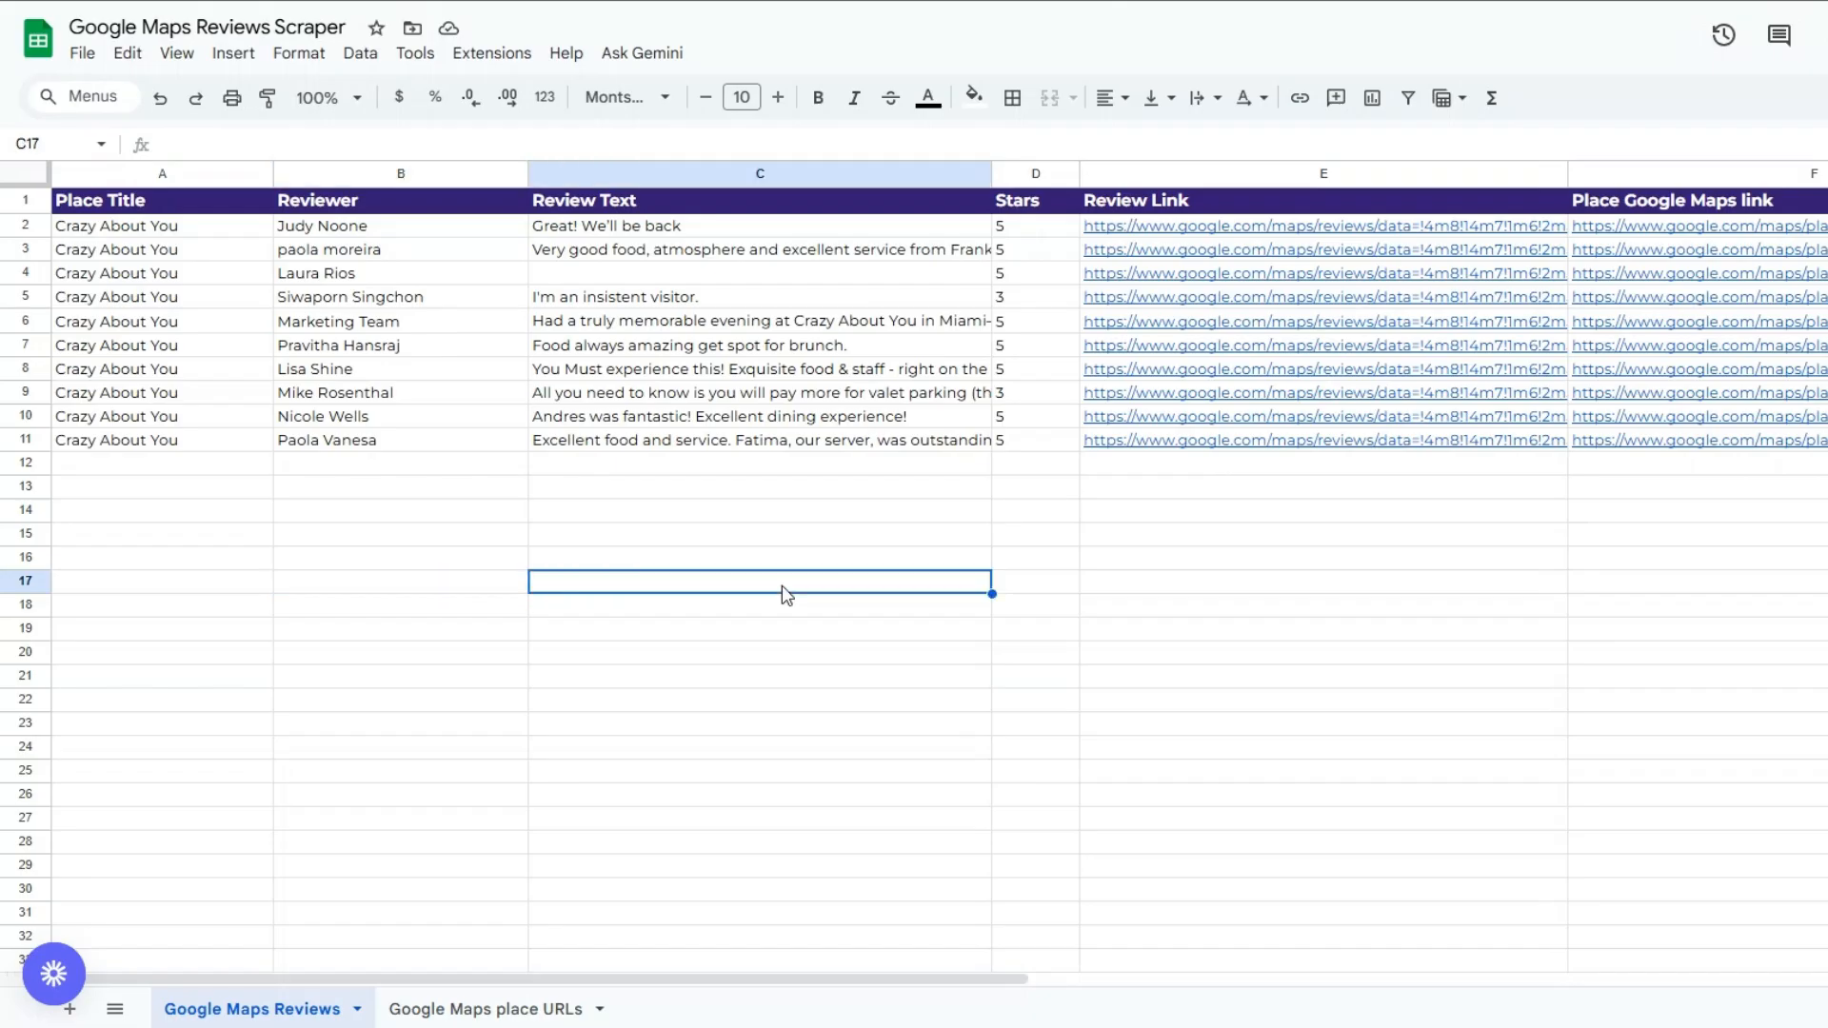
left_click(1025, 568)
left_click(1219, 568)
left_click(1809, 629)
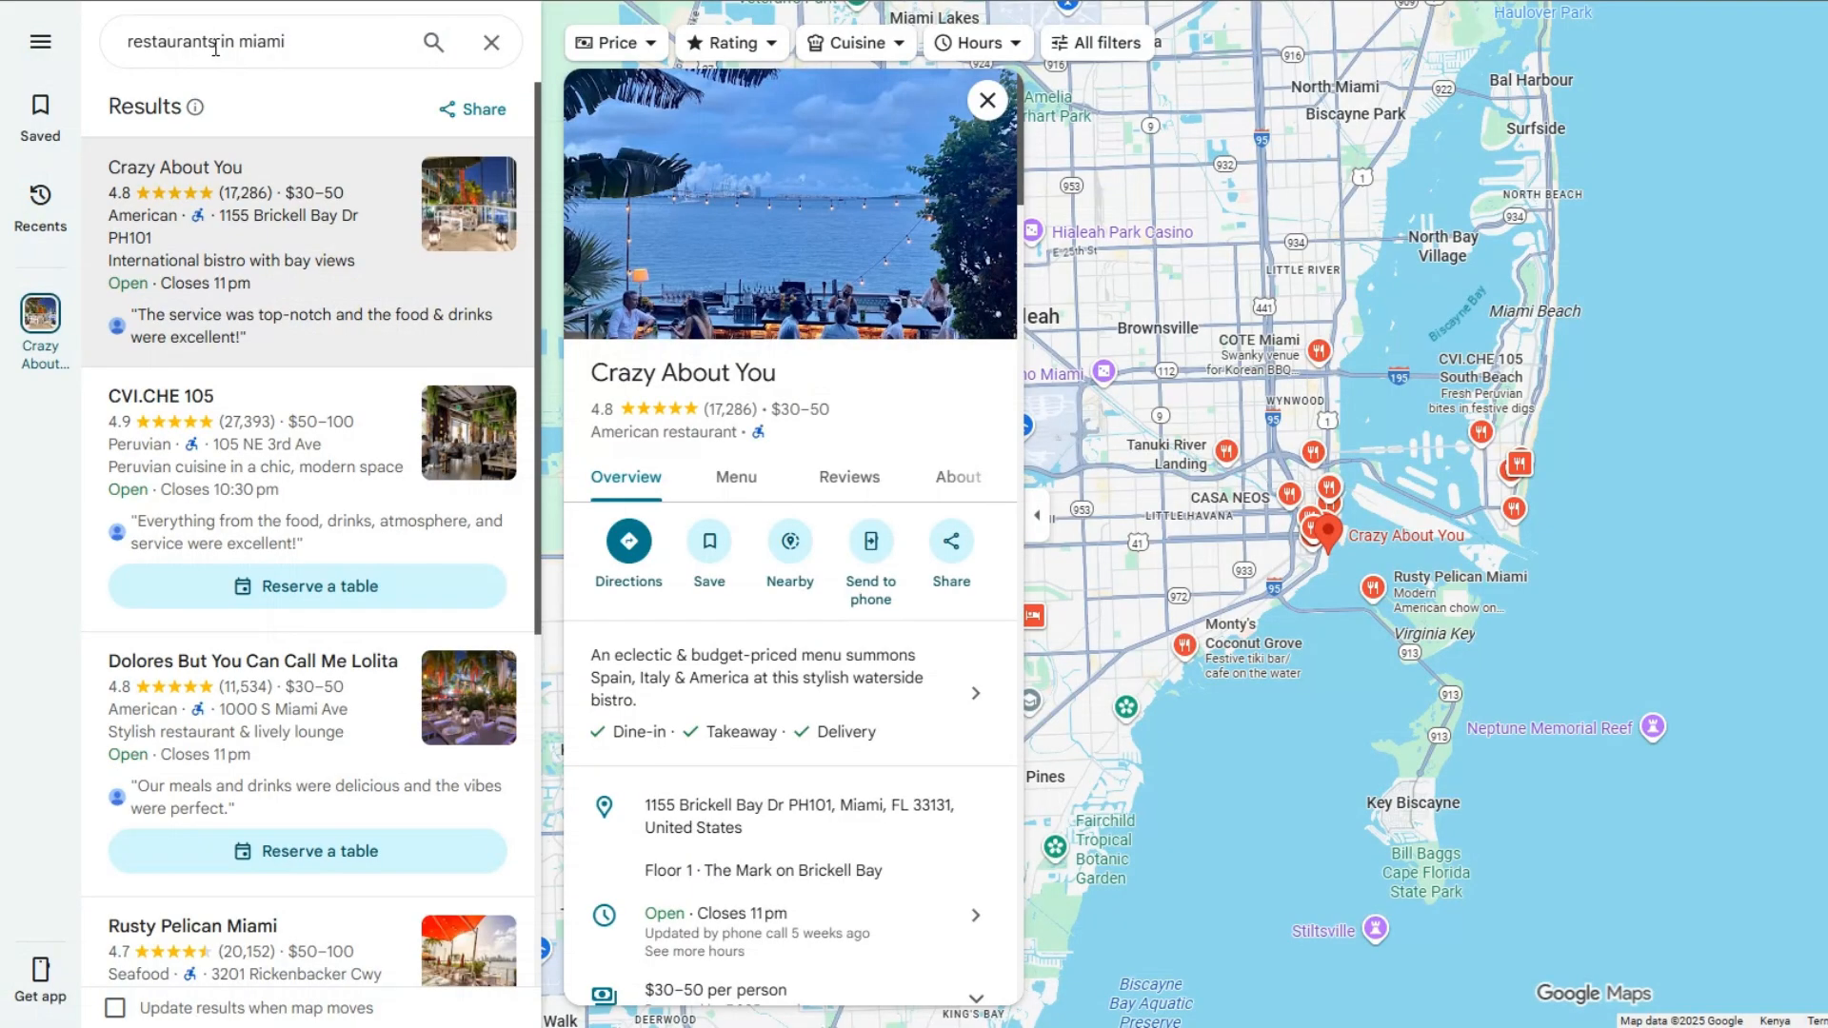
- Switch to Google Maps and search for real estate agencies in new york
left_click_drag(215, 48, 142, 47)
type("eal estate agencies")
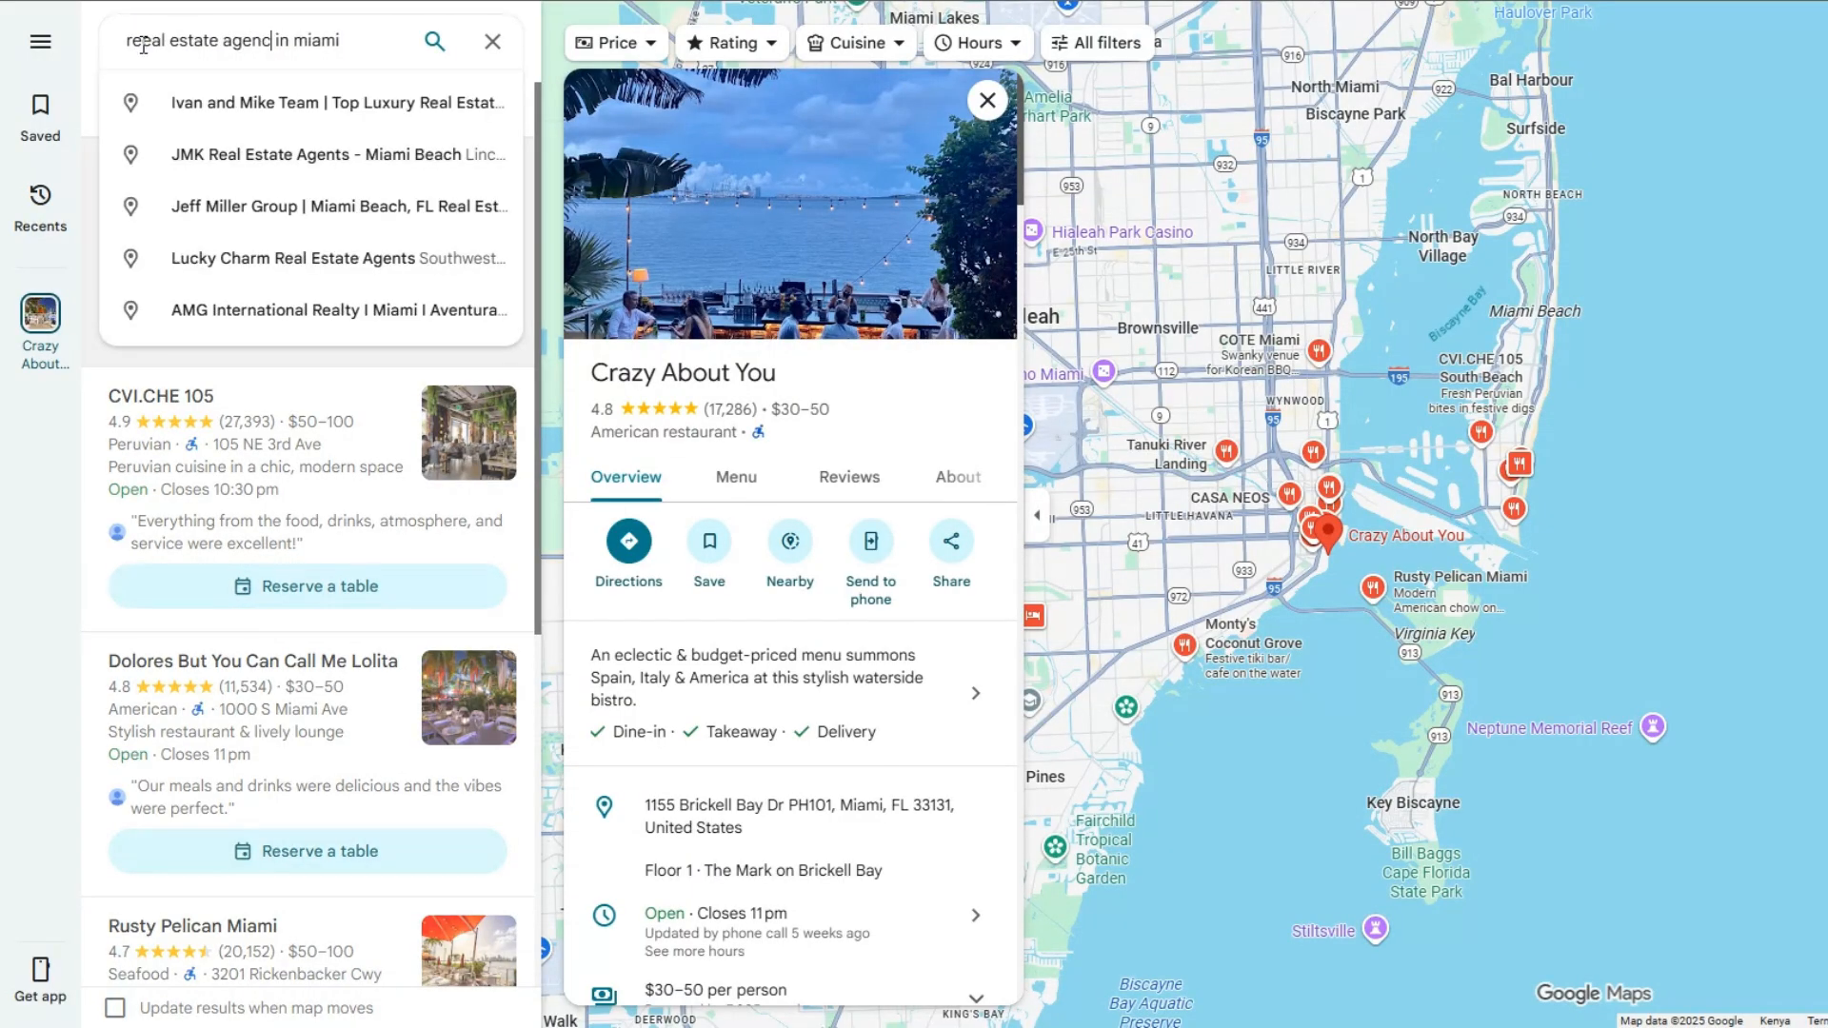
double_click(334, 40)
type("new york")
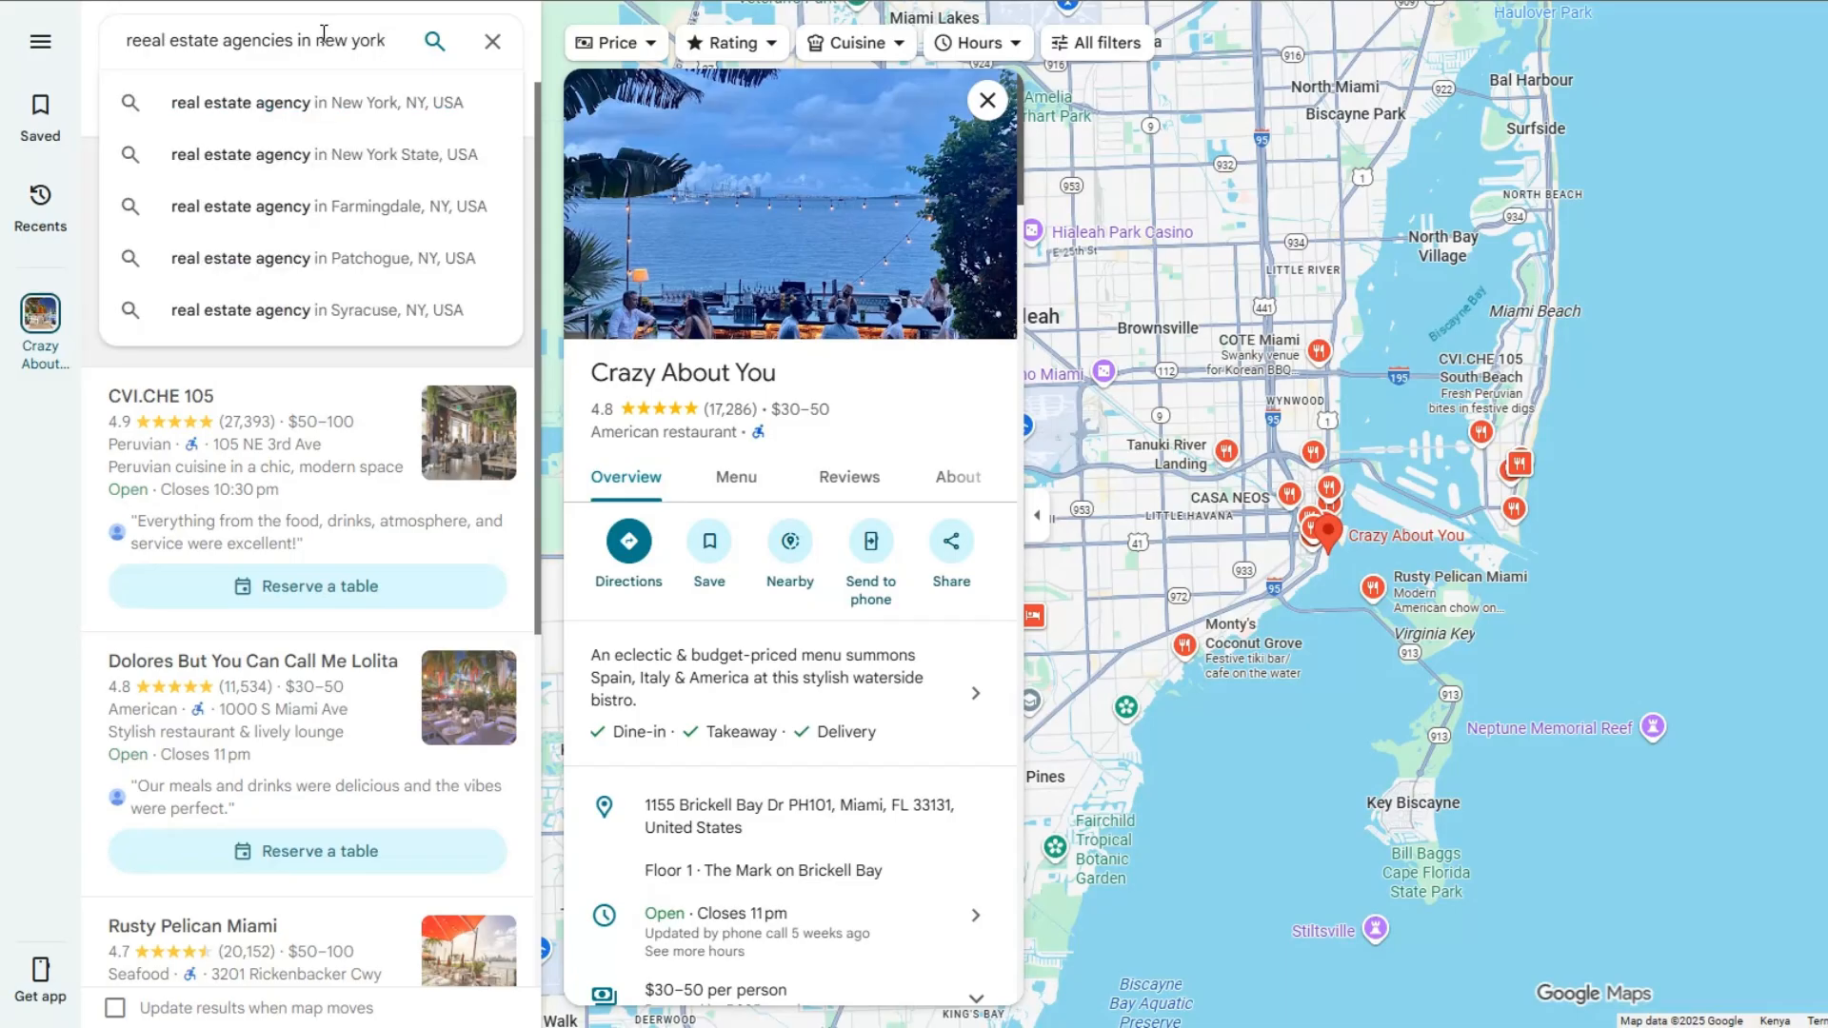
key("Return")
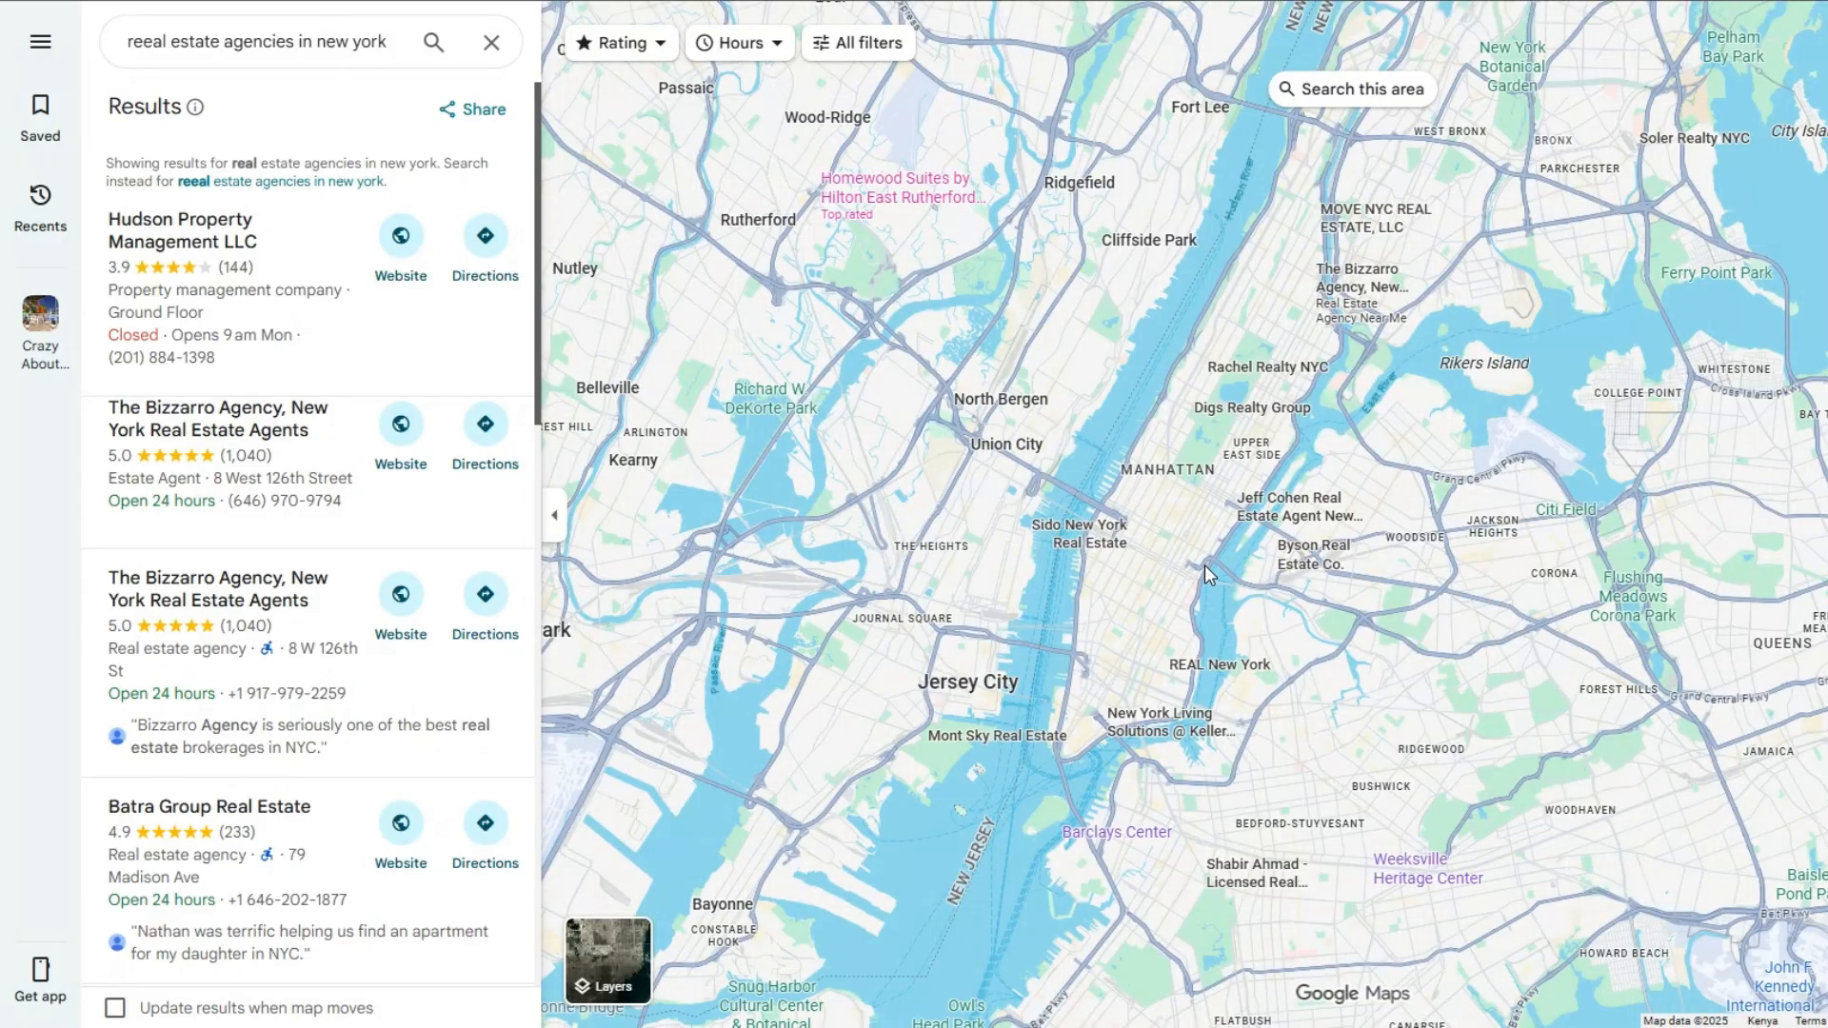
- Open the Hudson Property Management LLC listing from the search results to obtain its place URL
left_click(466, 360)
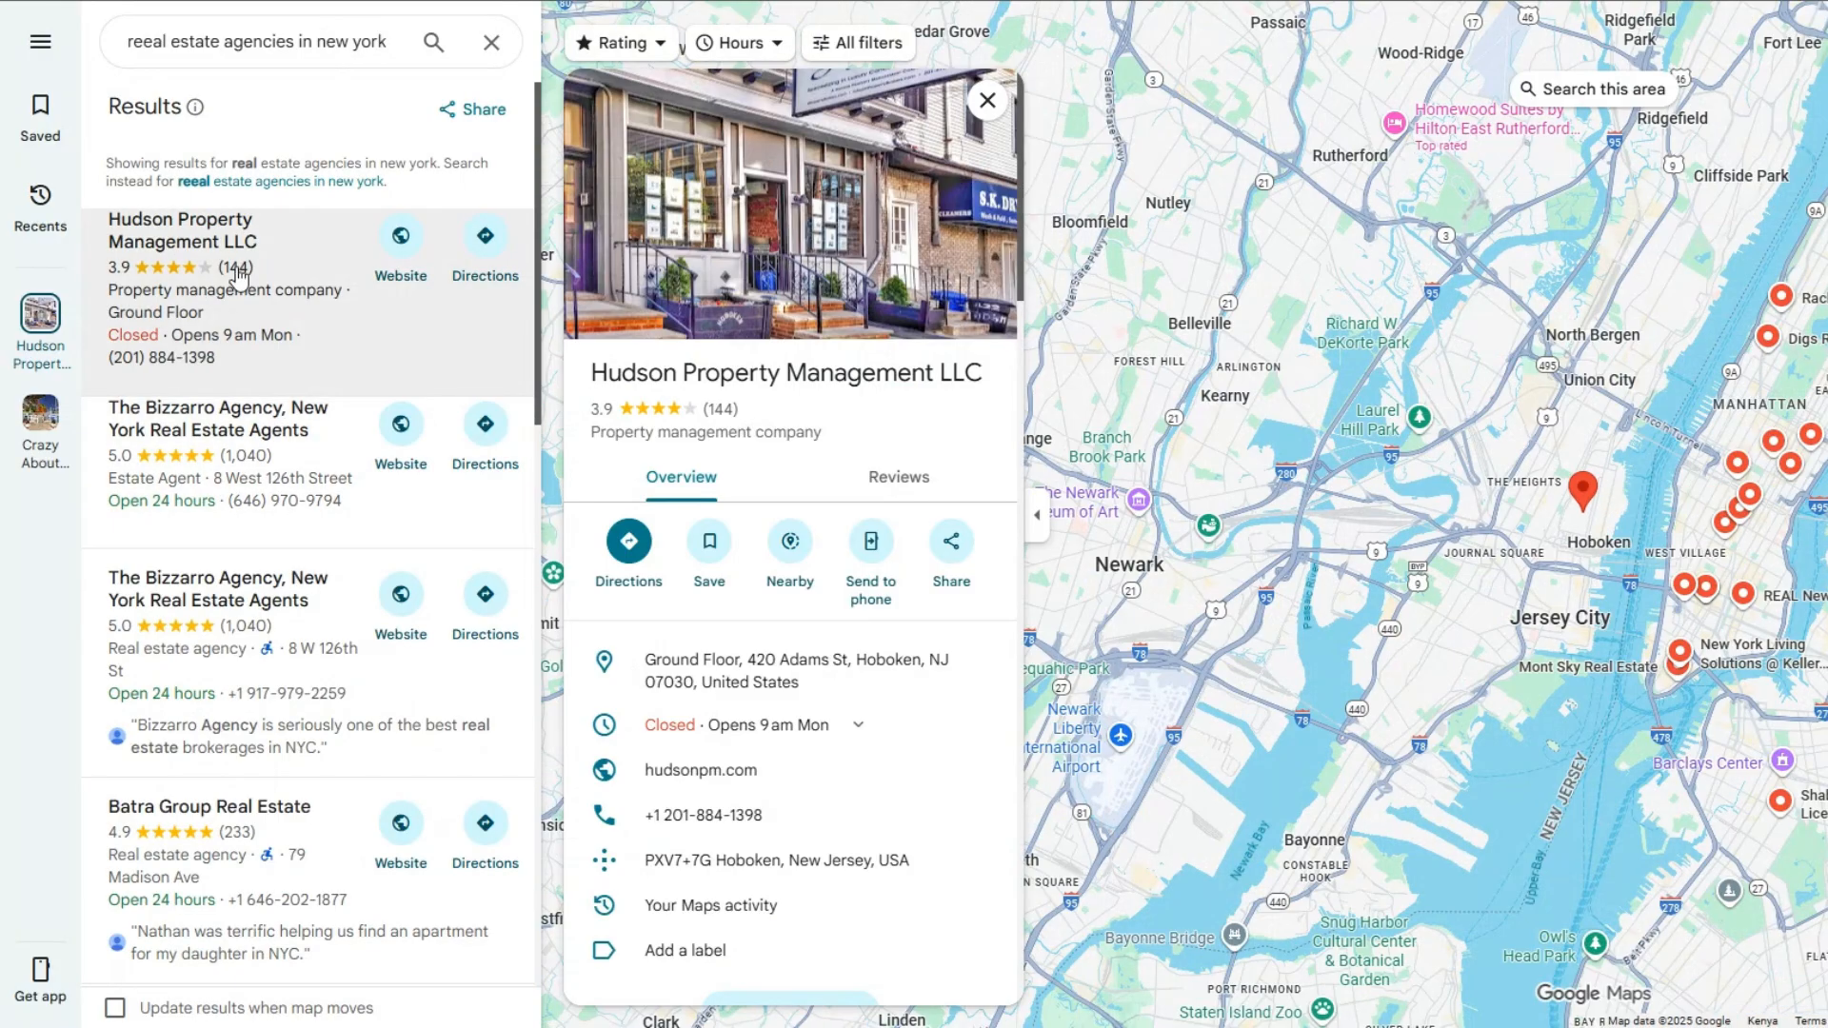
left_click(400, 515)
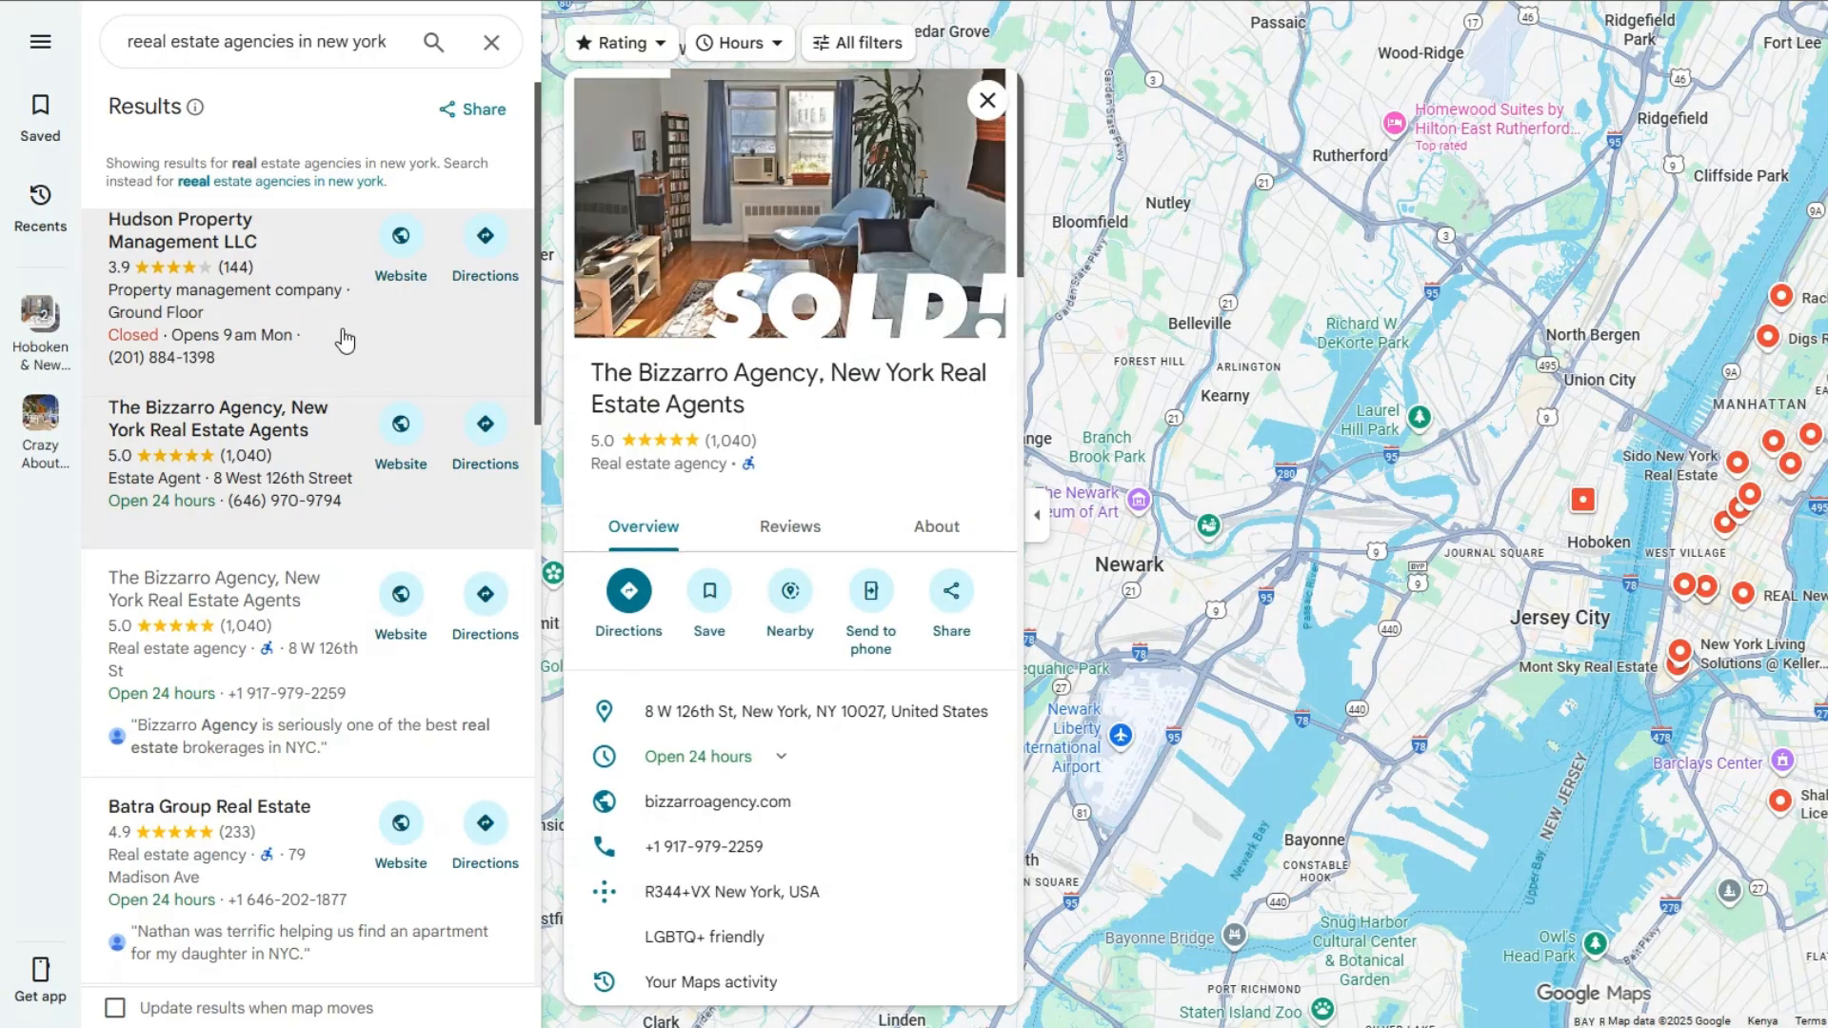
left_click(345, 341)
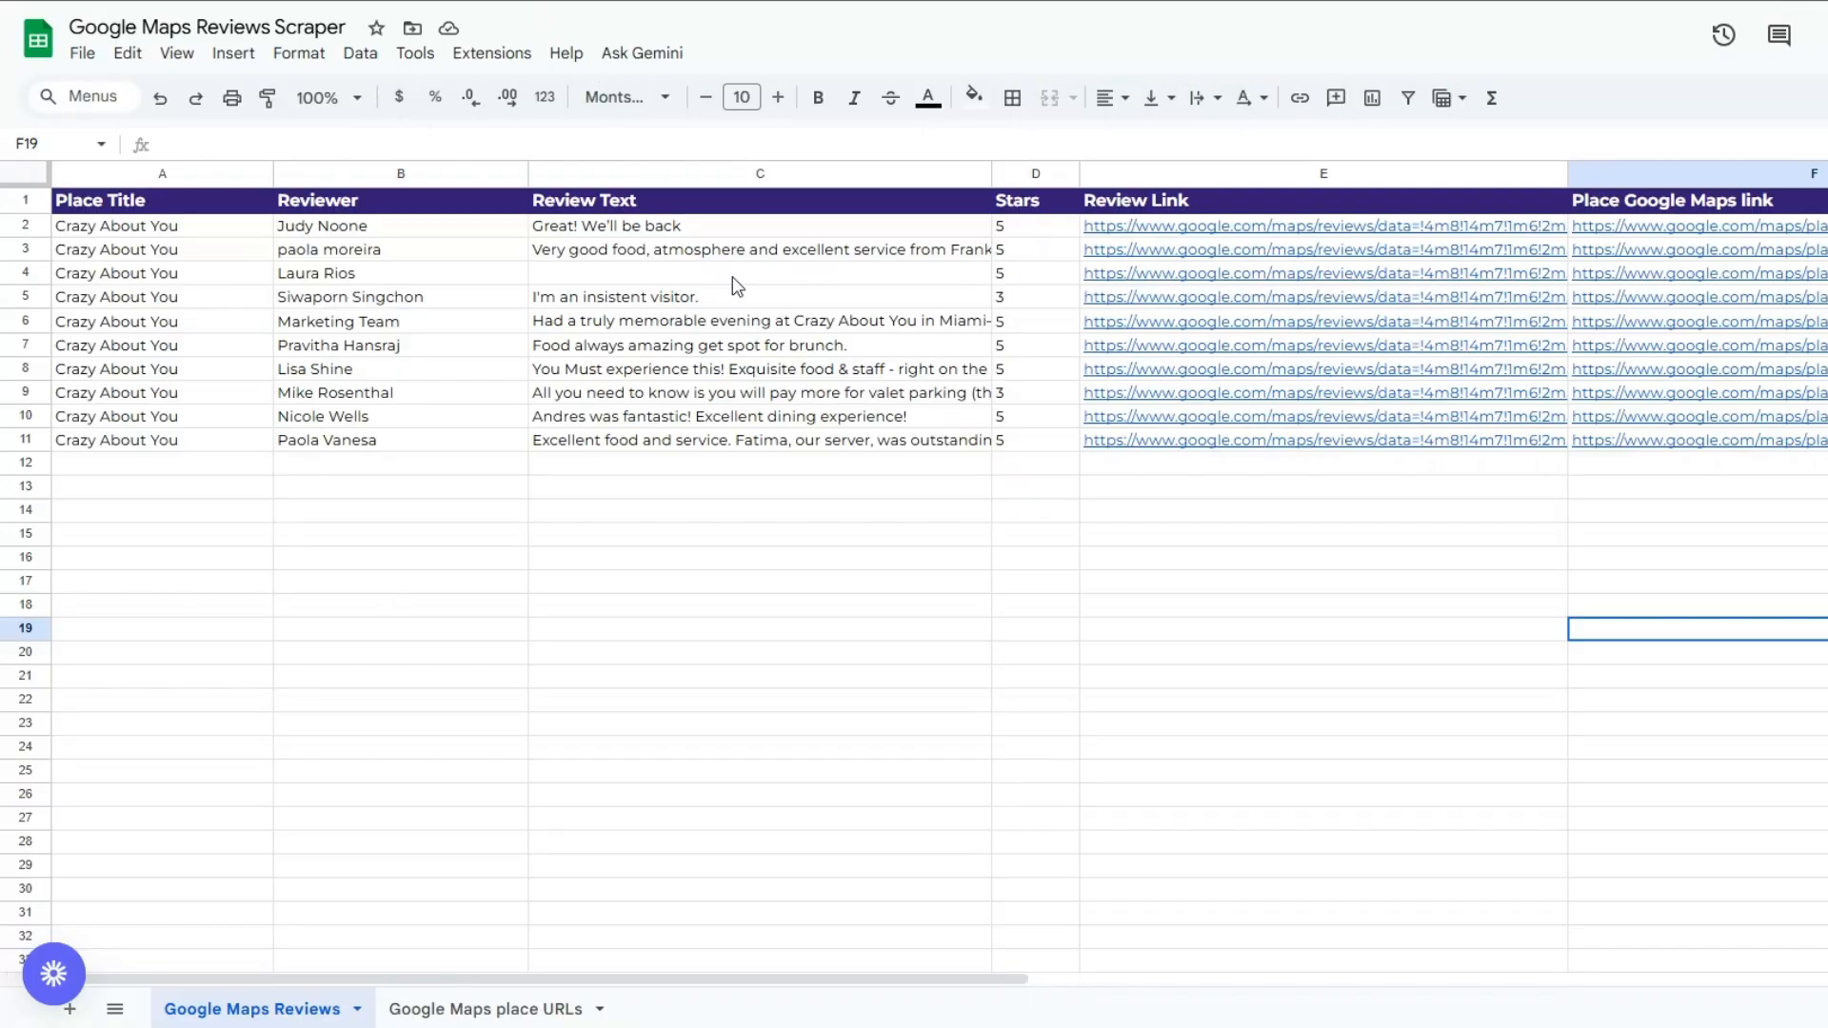
- Back in Google Sheets, replace the Crazy About You link in the Google Maps place URLs sheet with the Hudson Property Management LLC URL
left_click(495, 1008)
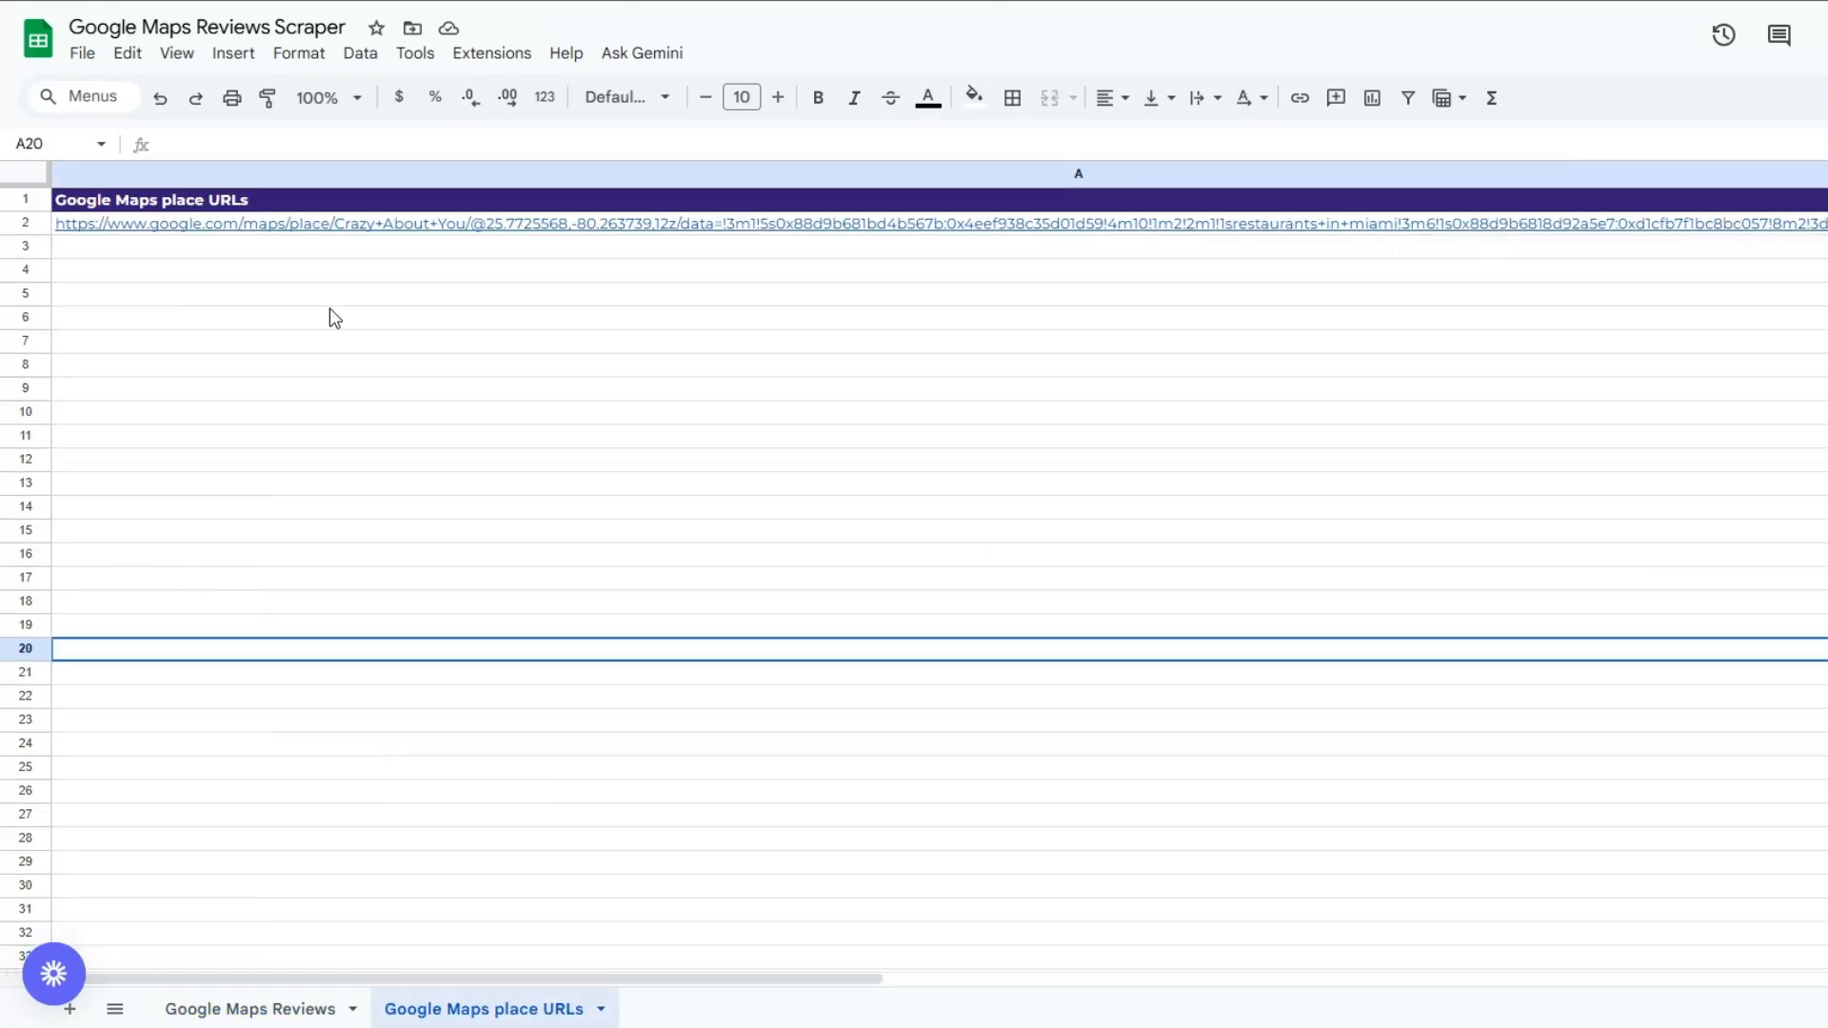
left_click(329, 226)
right_click(329, 226)
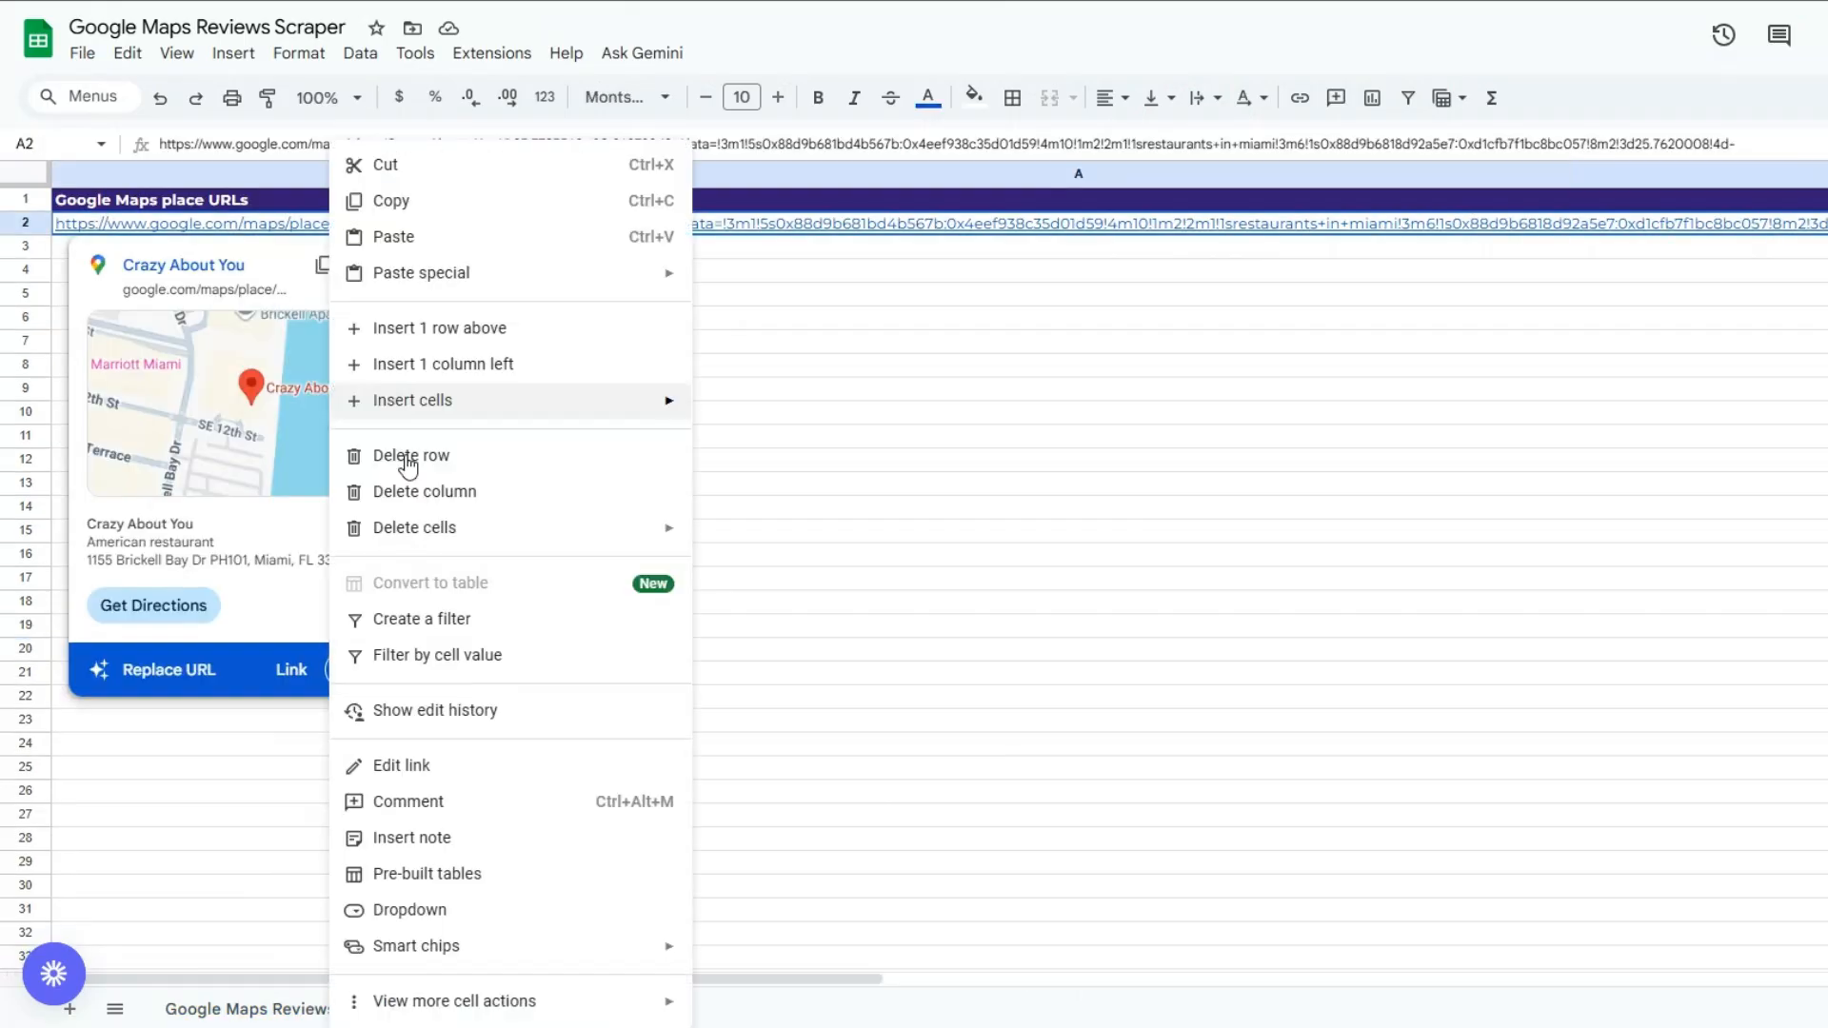
left_click(408, 457)
double_click(510, 236)
type("https://www.google.com/maps/place/Hudson+Property+Management+LLC/@40.743223,-74.1886033,12z/data=!4m9!1m2!2m1!1sreal+estate+agencies+in+new+york!3m5!1s0x89c25744c5e11207:0xe7a3547a09f28587!8m2!3d40.7432229!4d-74.0361685!16s%2Fg%2F1tjmfkqp?entry=ttu&g_ep=EgoyMDI1MTAyOS4yIKXMDSoASAFQAw%3D%3D")
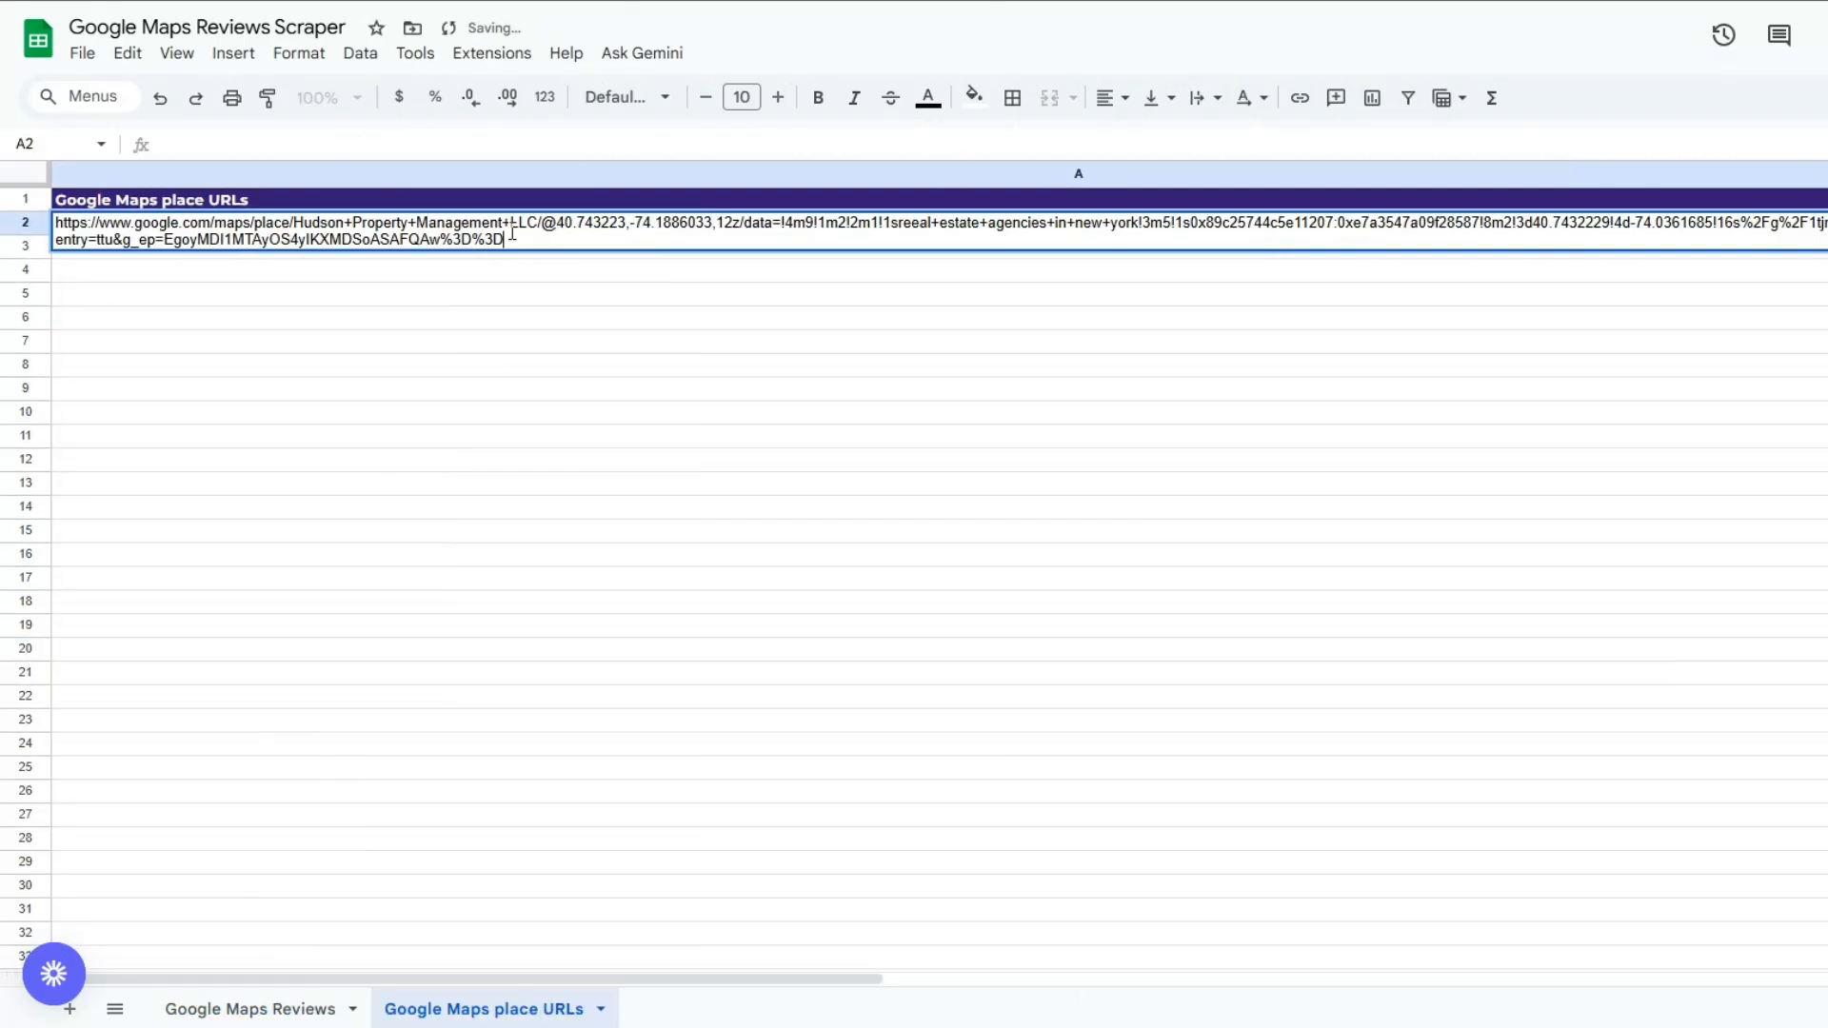
left_click(628, 272)
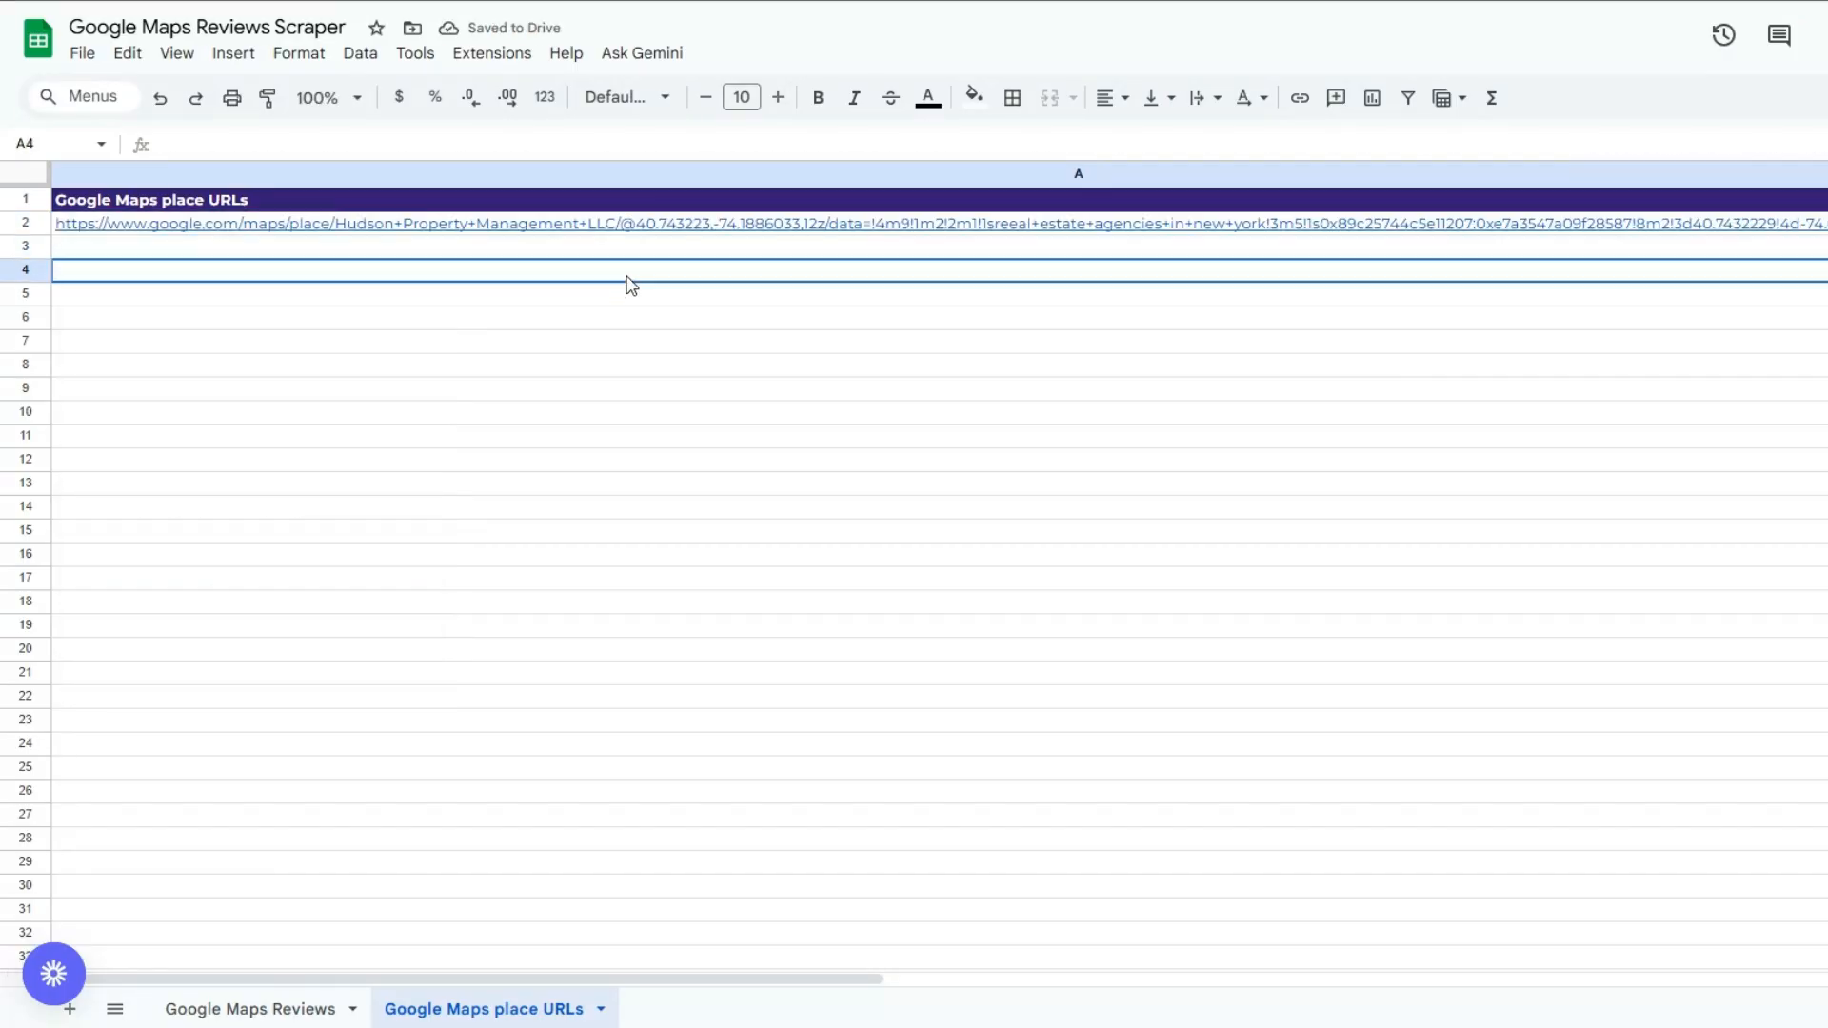
- Check the Google Maps Reviews sheet, return to n8n and execute the whole Google Reviews Scraper workflow
left_click(258, 1009)
left_click(301, 697)
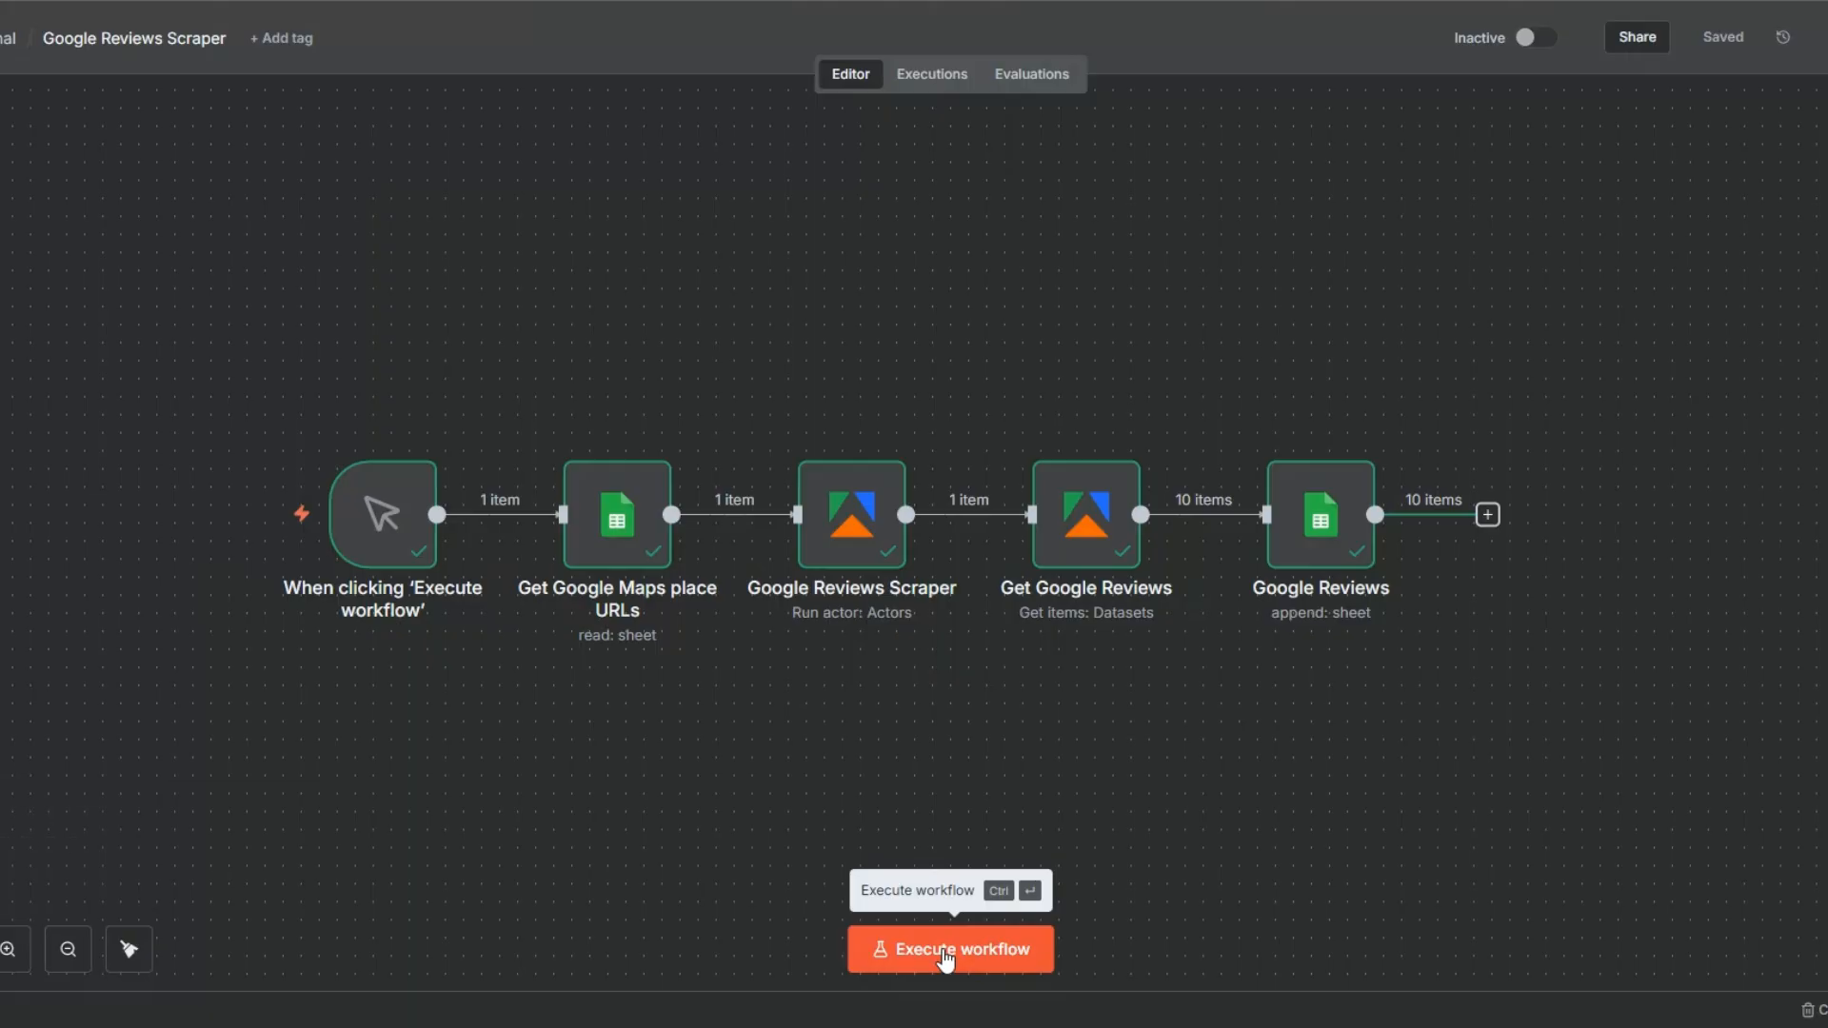
left_click(944, 952)
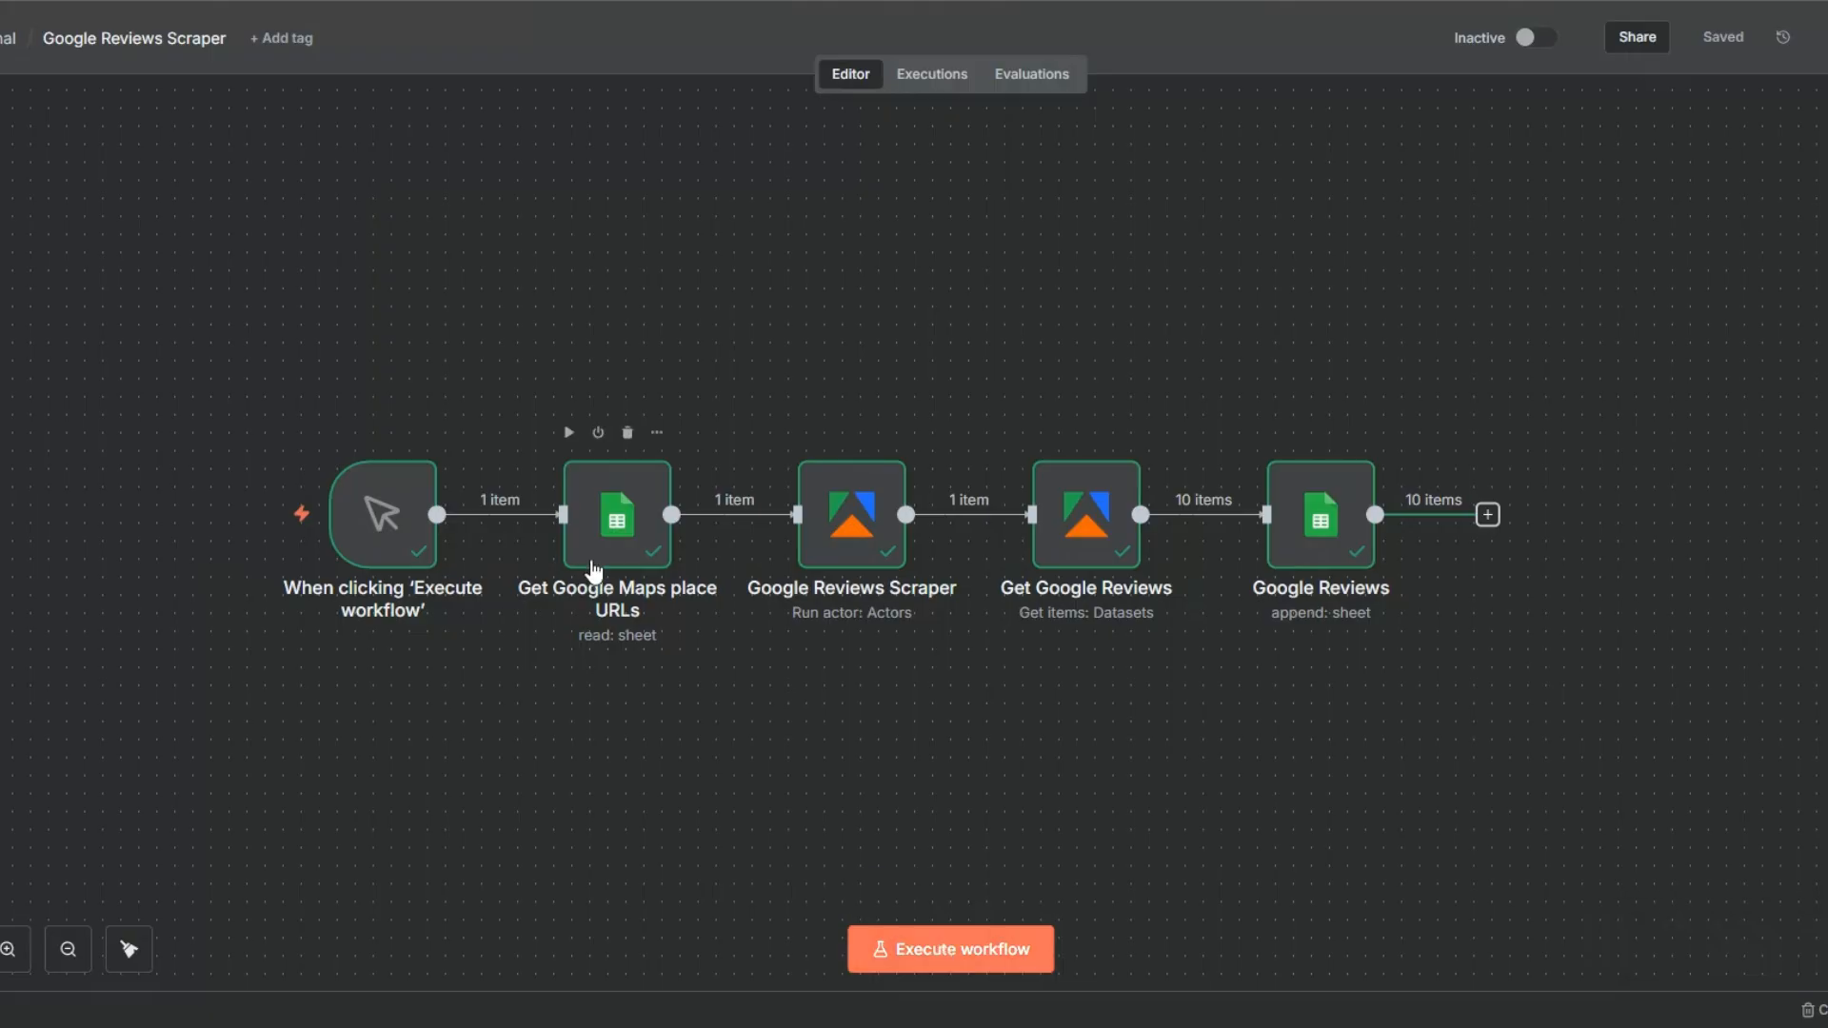
left_click(657, 432)
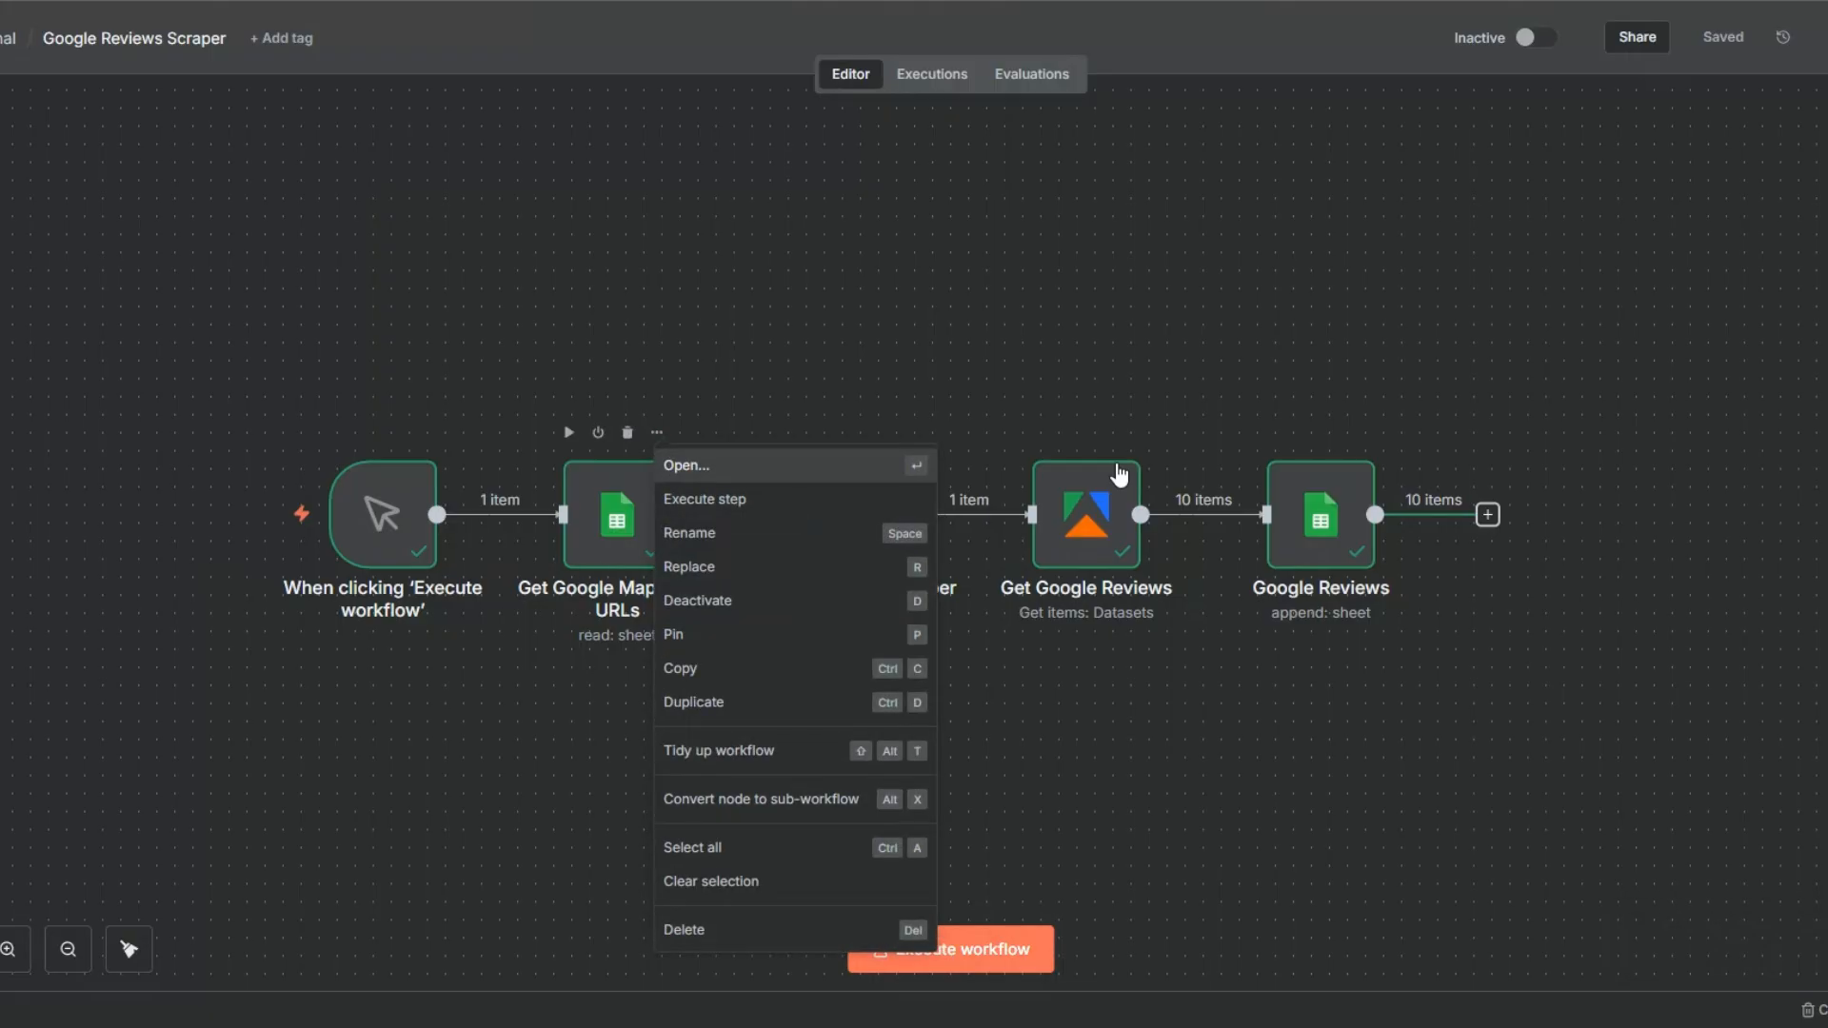
- Review the parameters of the Google Sheets node that reads the Google Maps place URLs, and close it
key("Return")
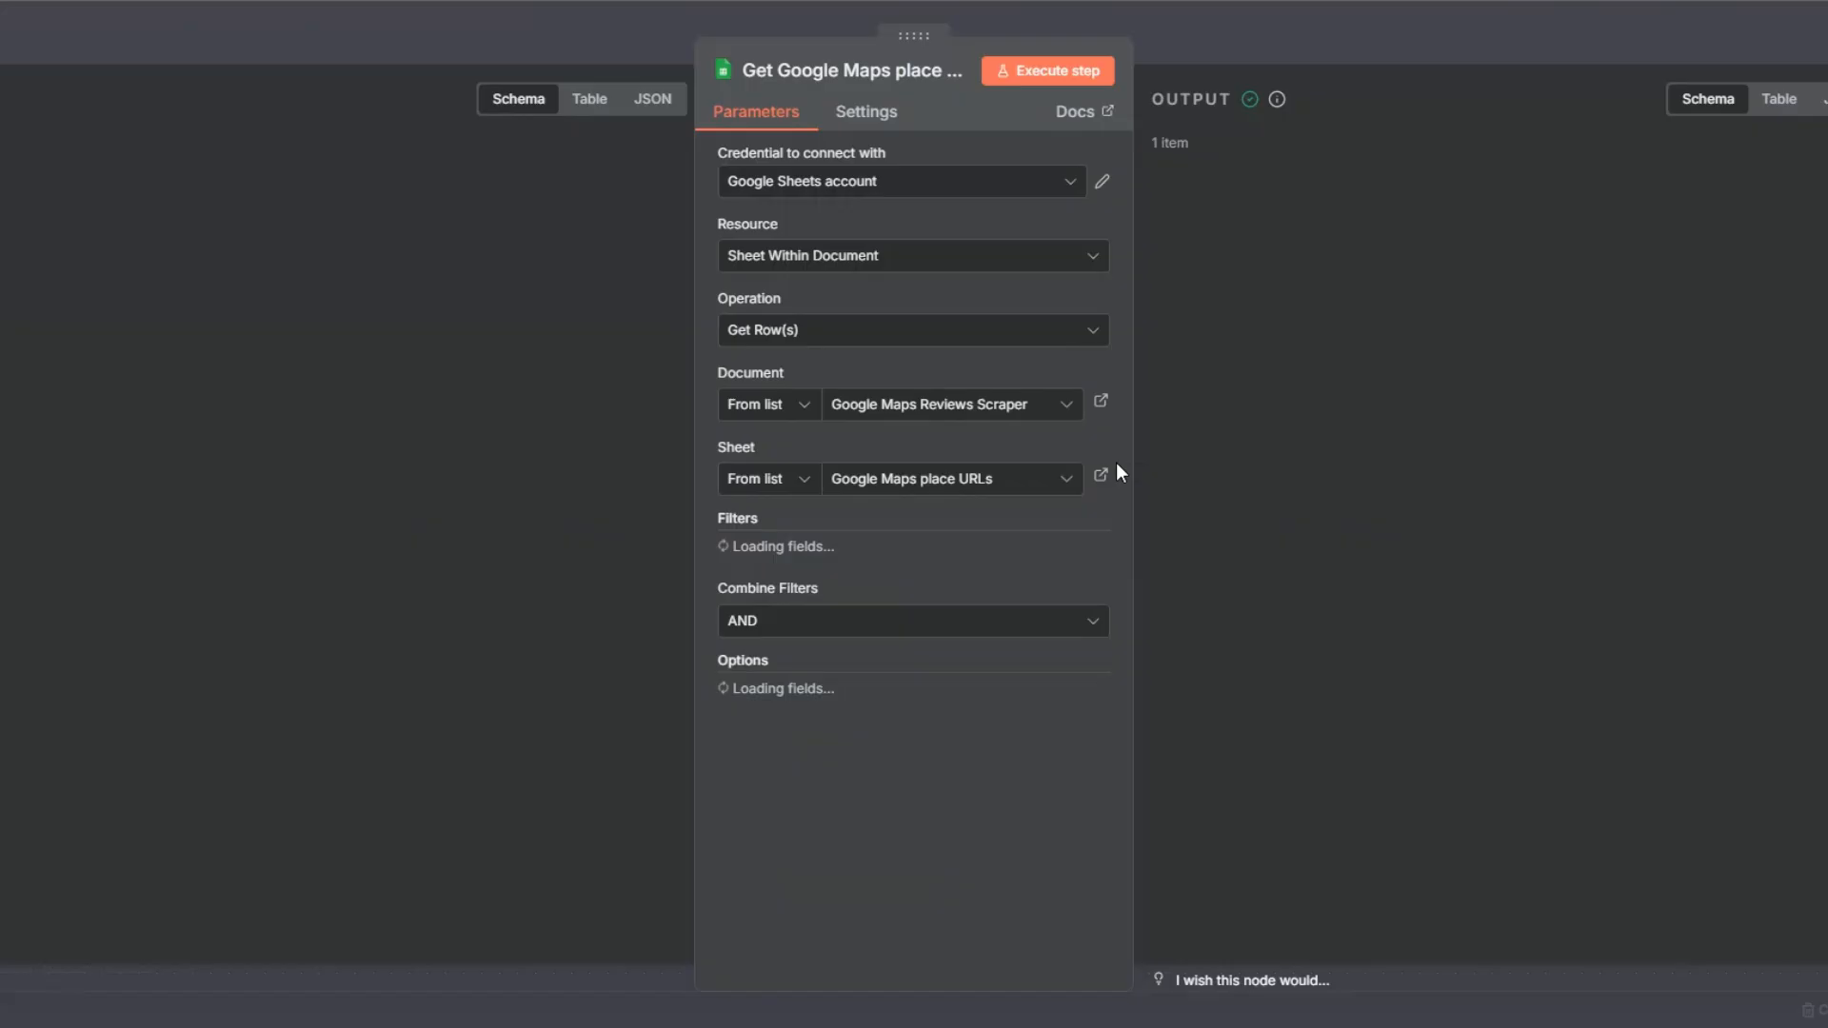
key("Escape")
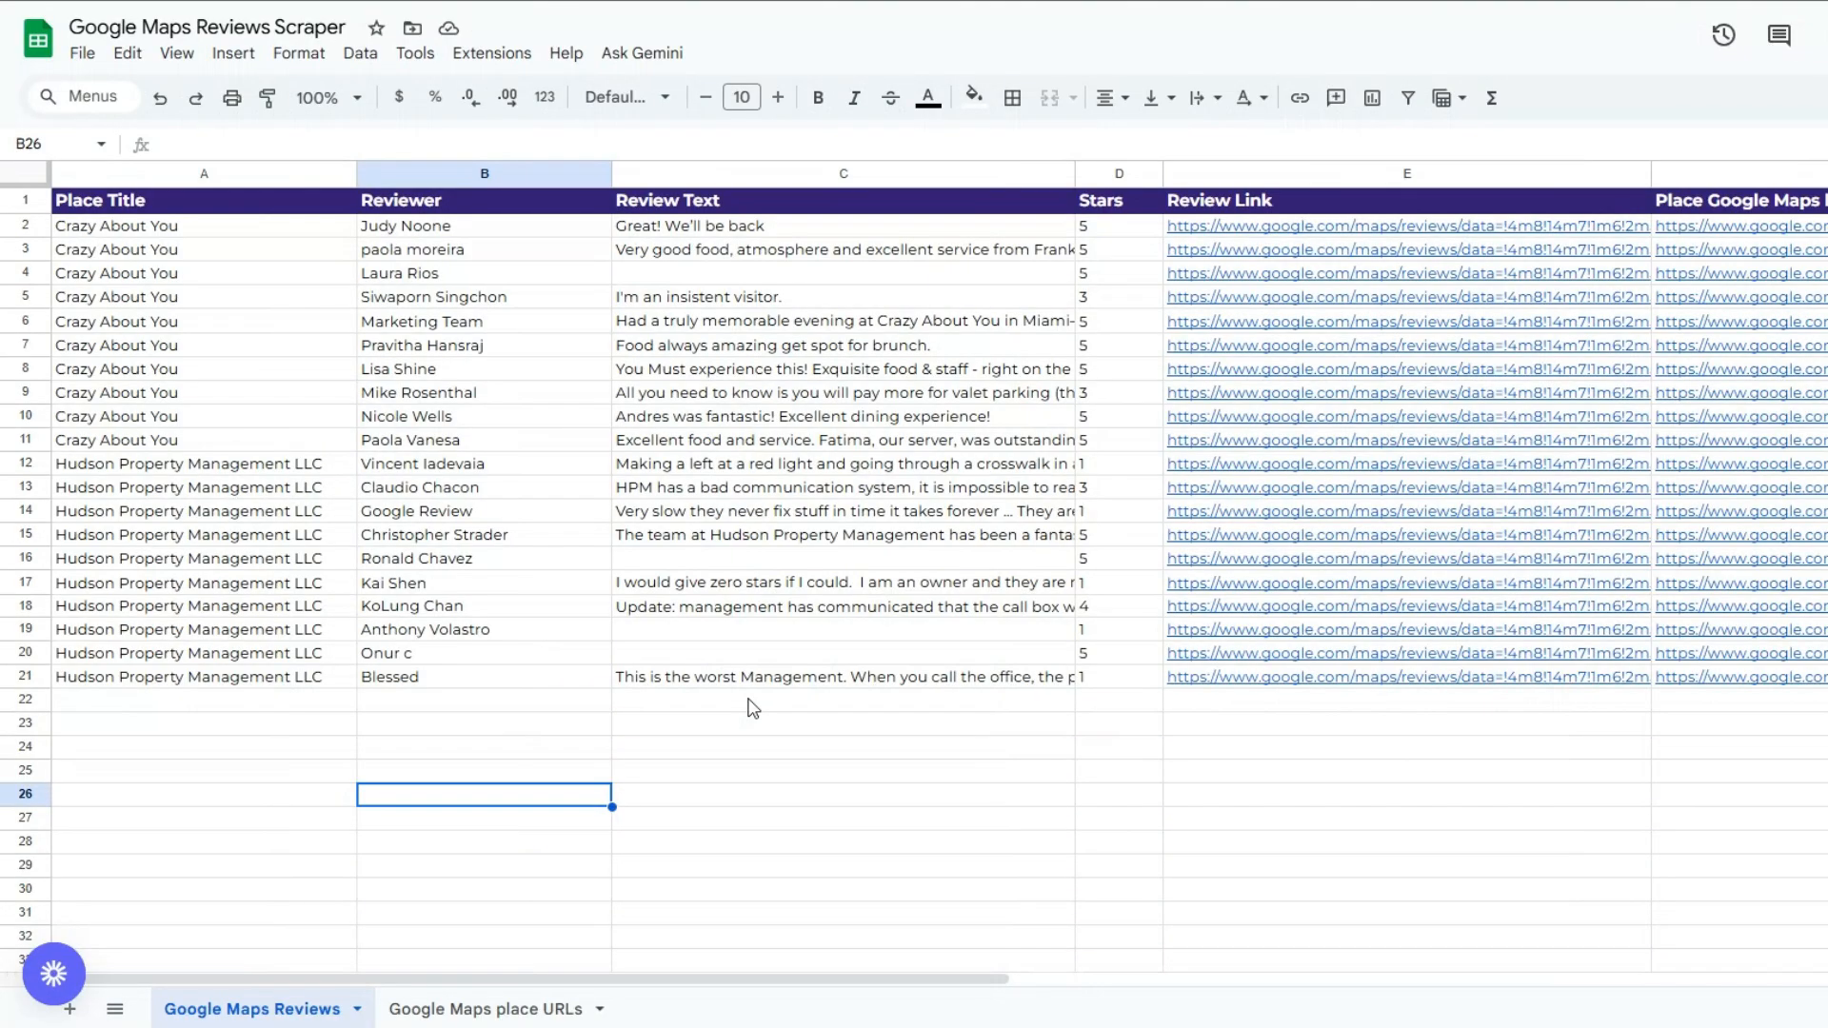
- In the Google Maps Reviews sheet in Google Sheets, insert a blank row above row 12 to separate the two businesses' reviews
left_click(272, 476)
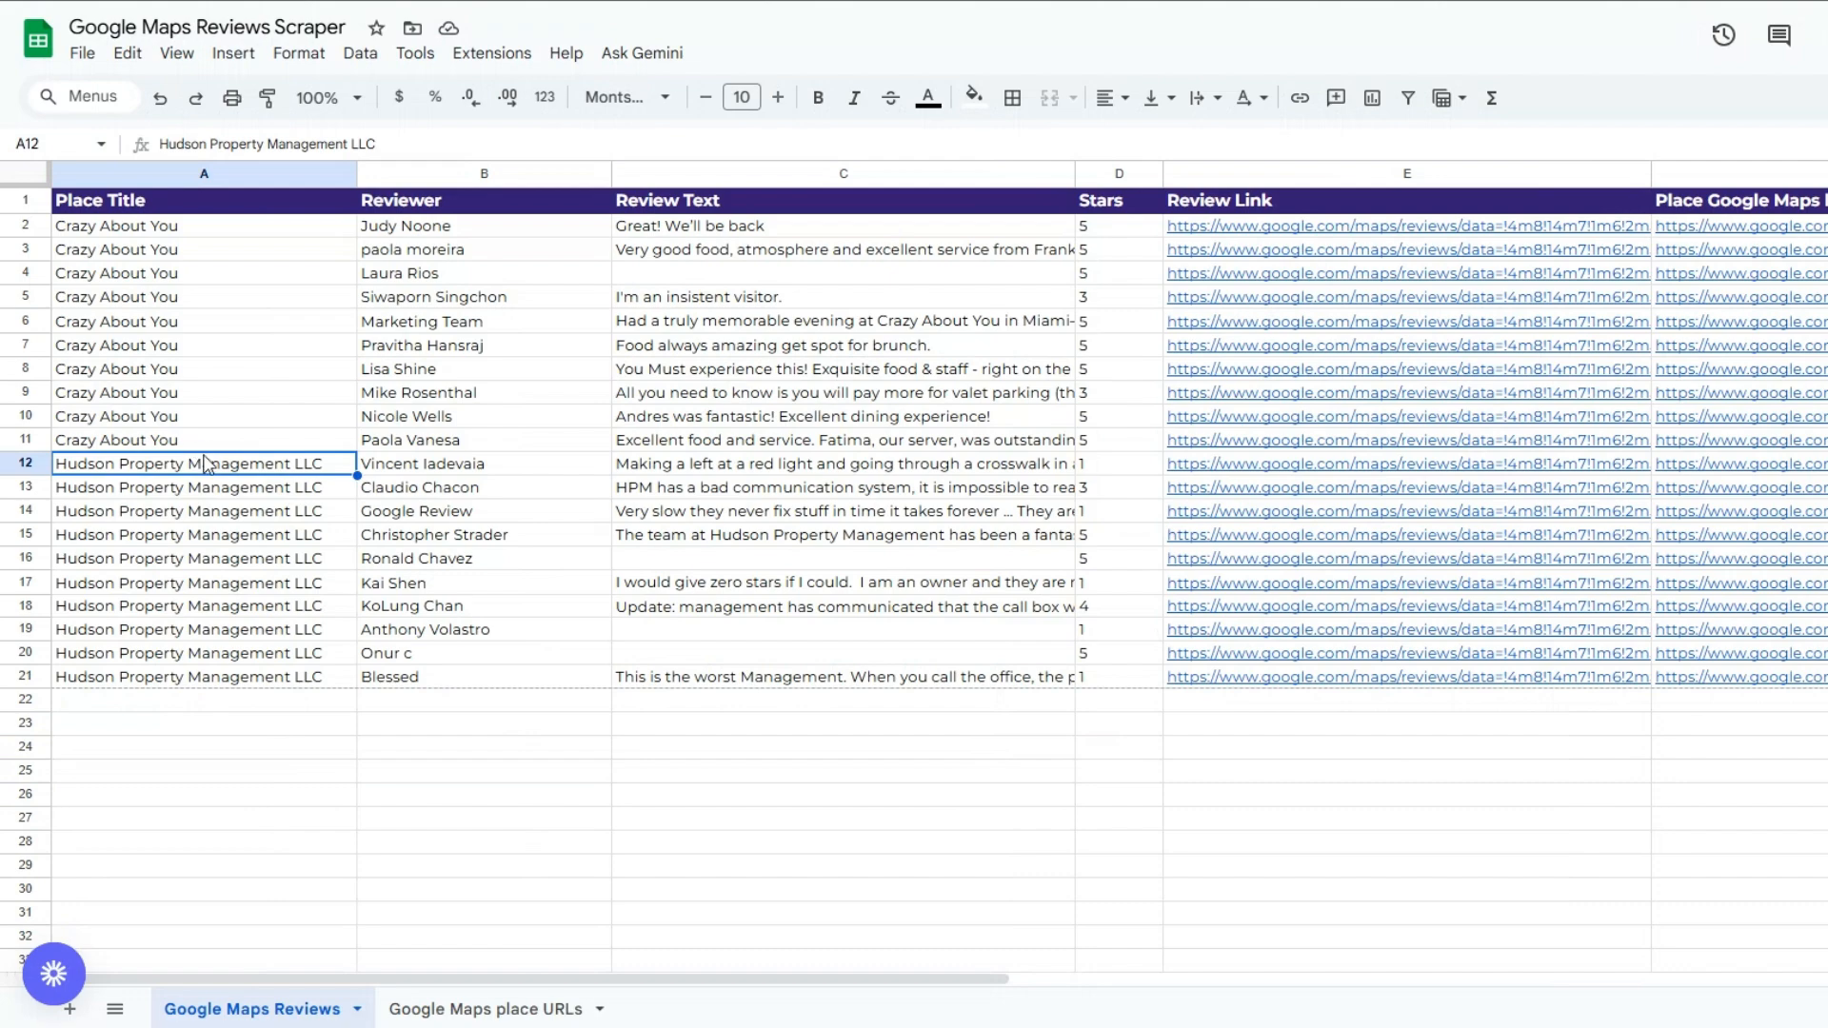
right_click(204, 464)
mouse_move(281, 417)
left_click(335, 328)
- Examine the Hudson Property Management LLC reviews' place title, reviewer, text and stars columns, and open the Google Maps place URLs sheet
left_click(277, 569)
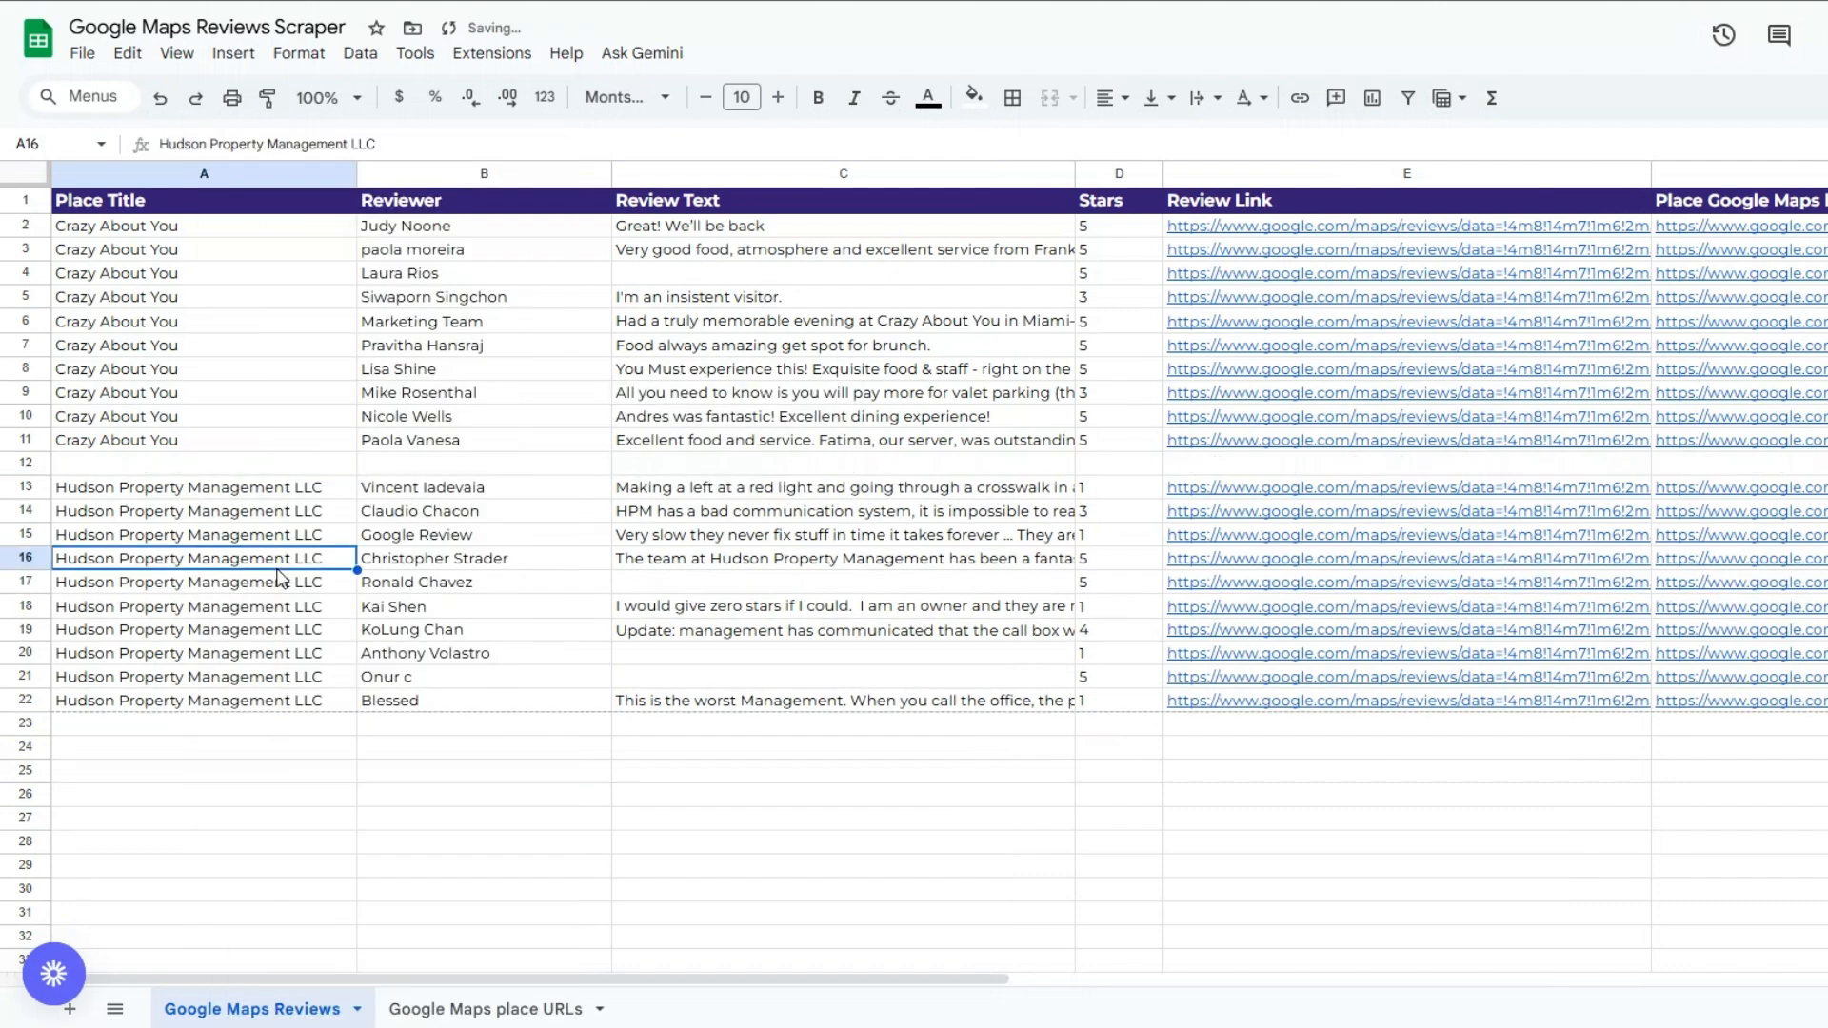
left_click(476, 608)
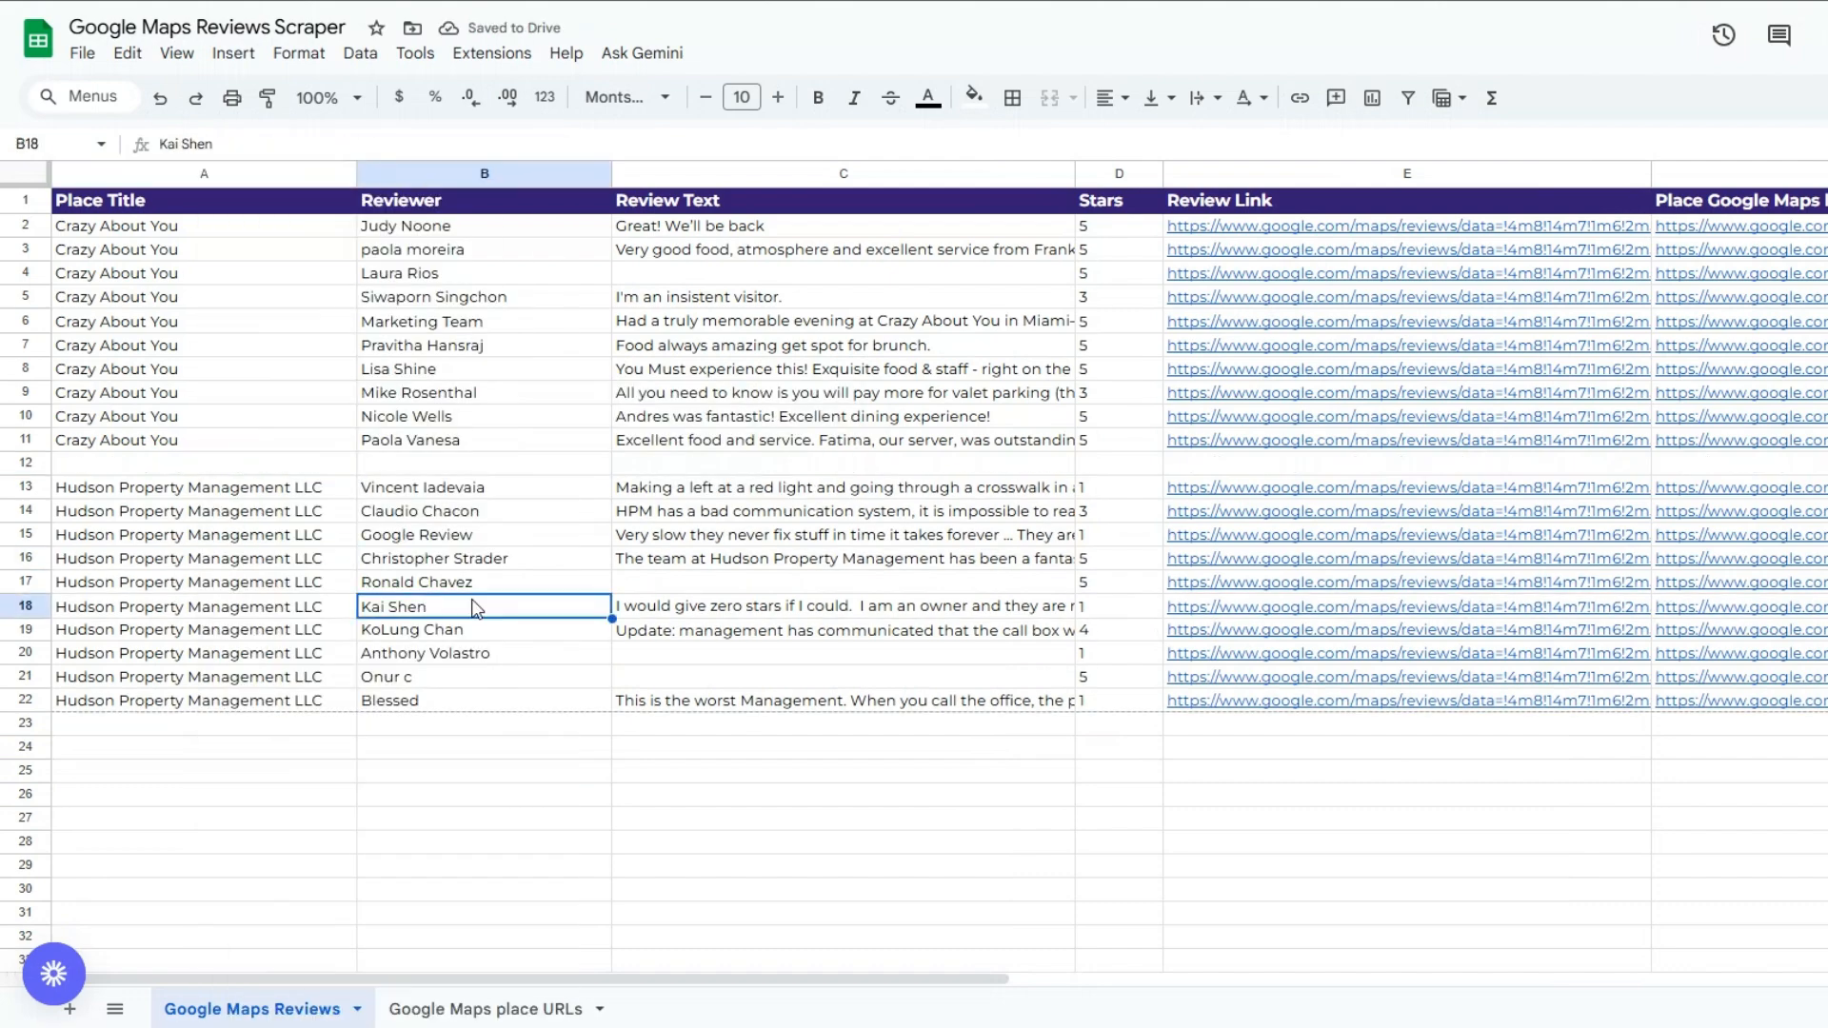
left_click(767, 600)
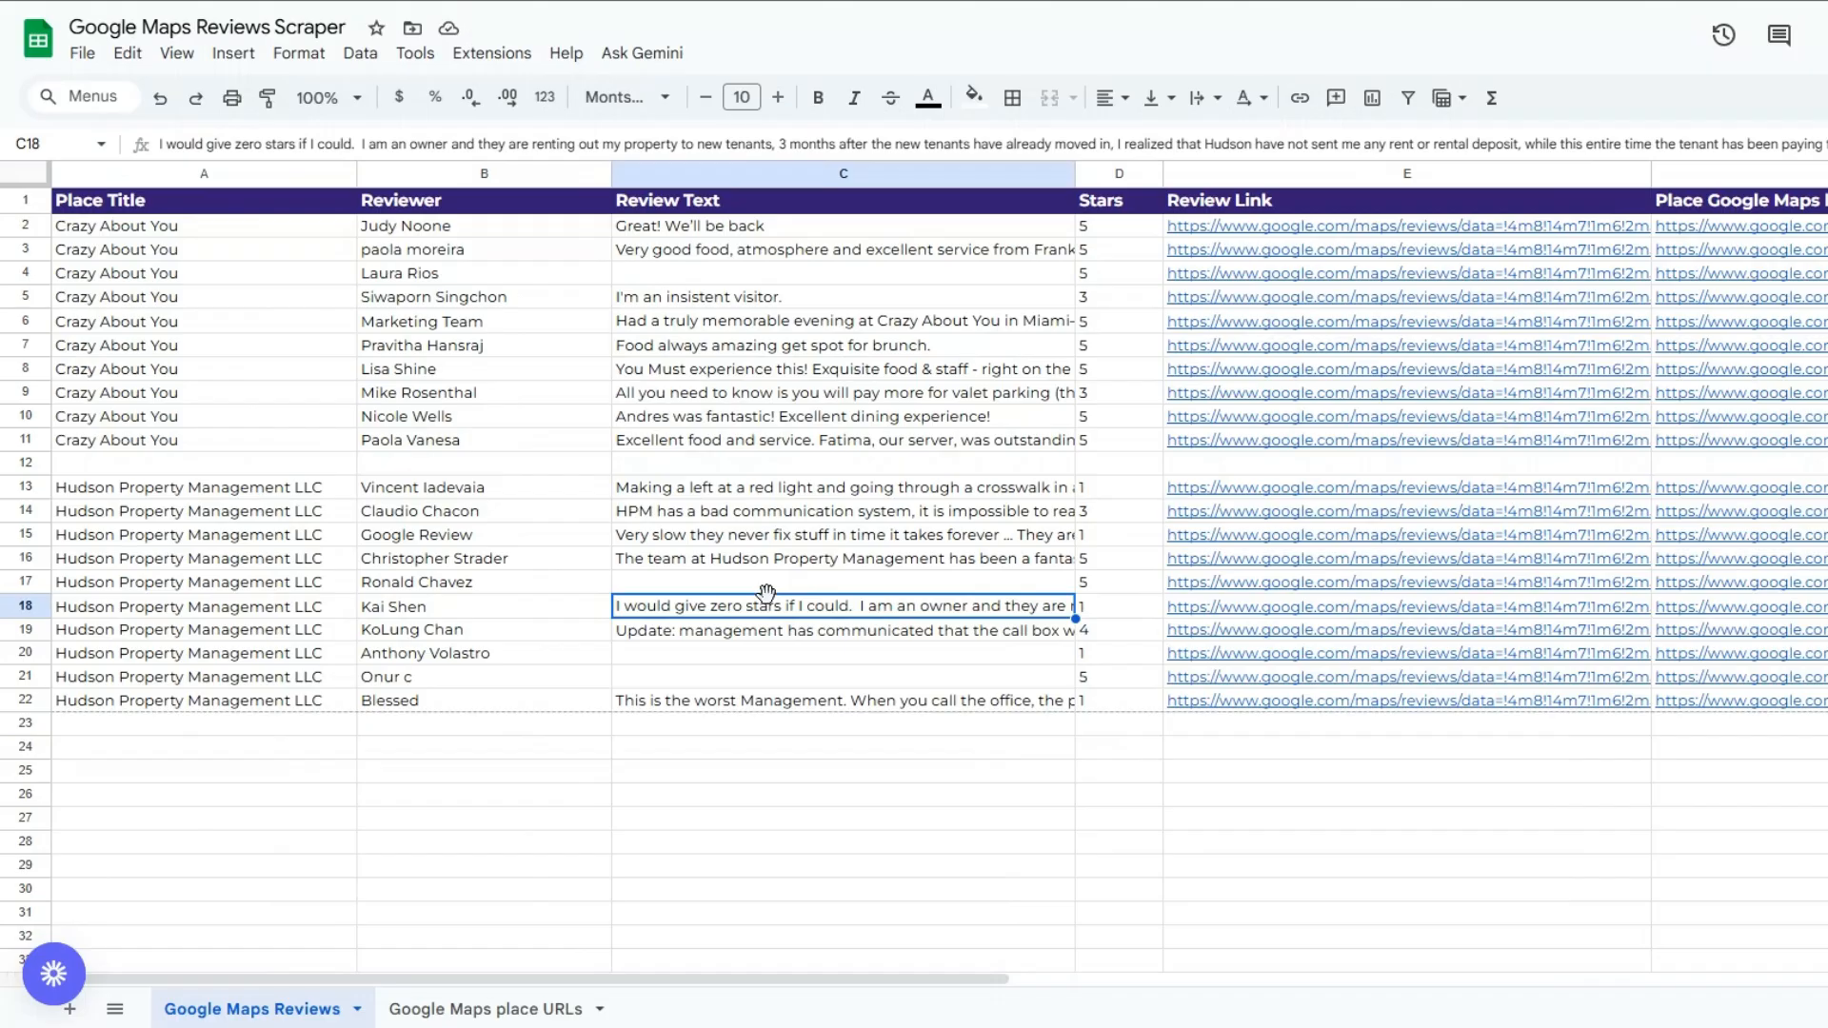
left_click(1095, 608)
left_click(1389, 773)
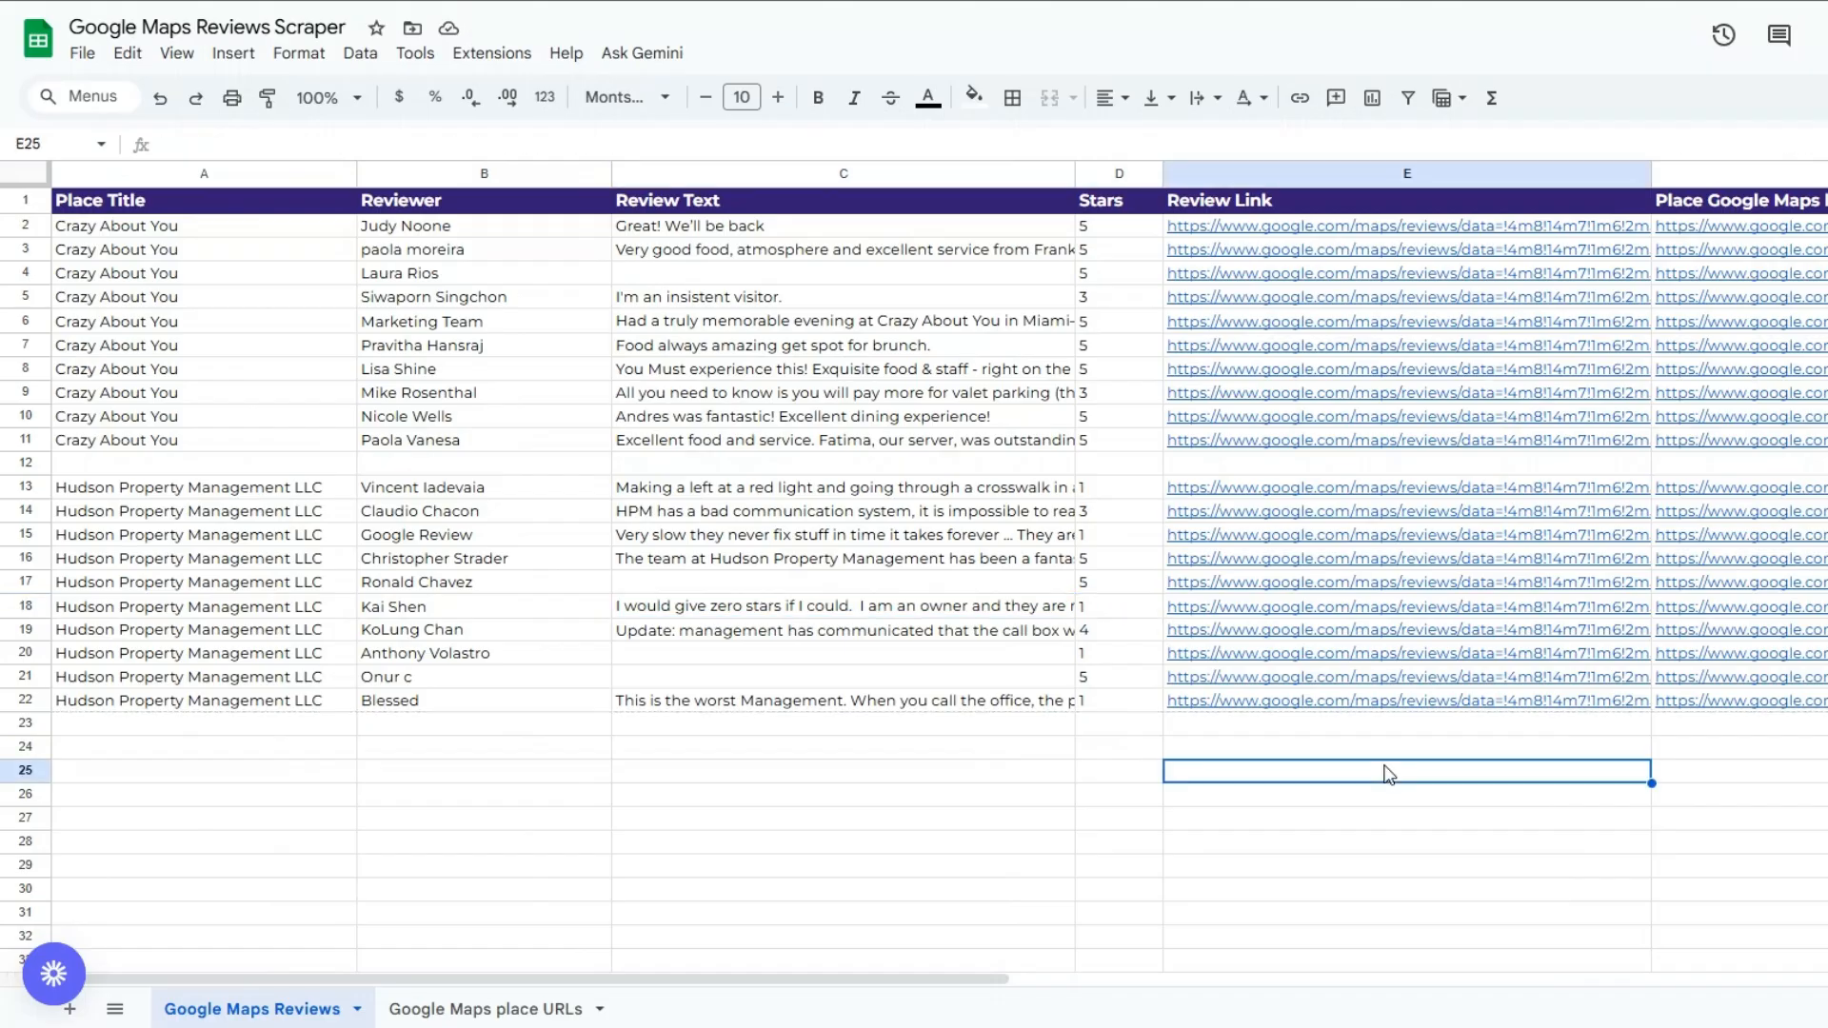
left_click(1779, 819)
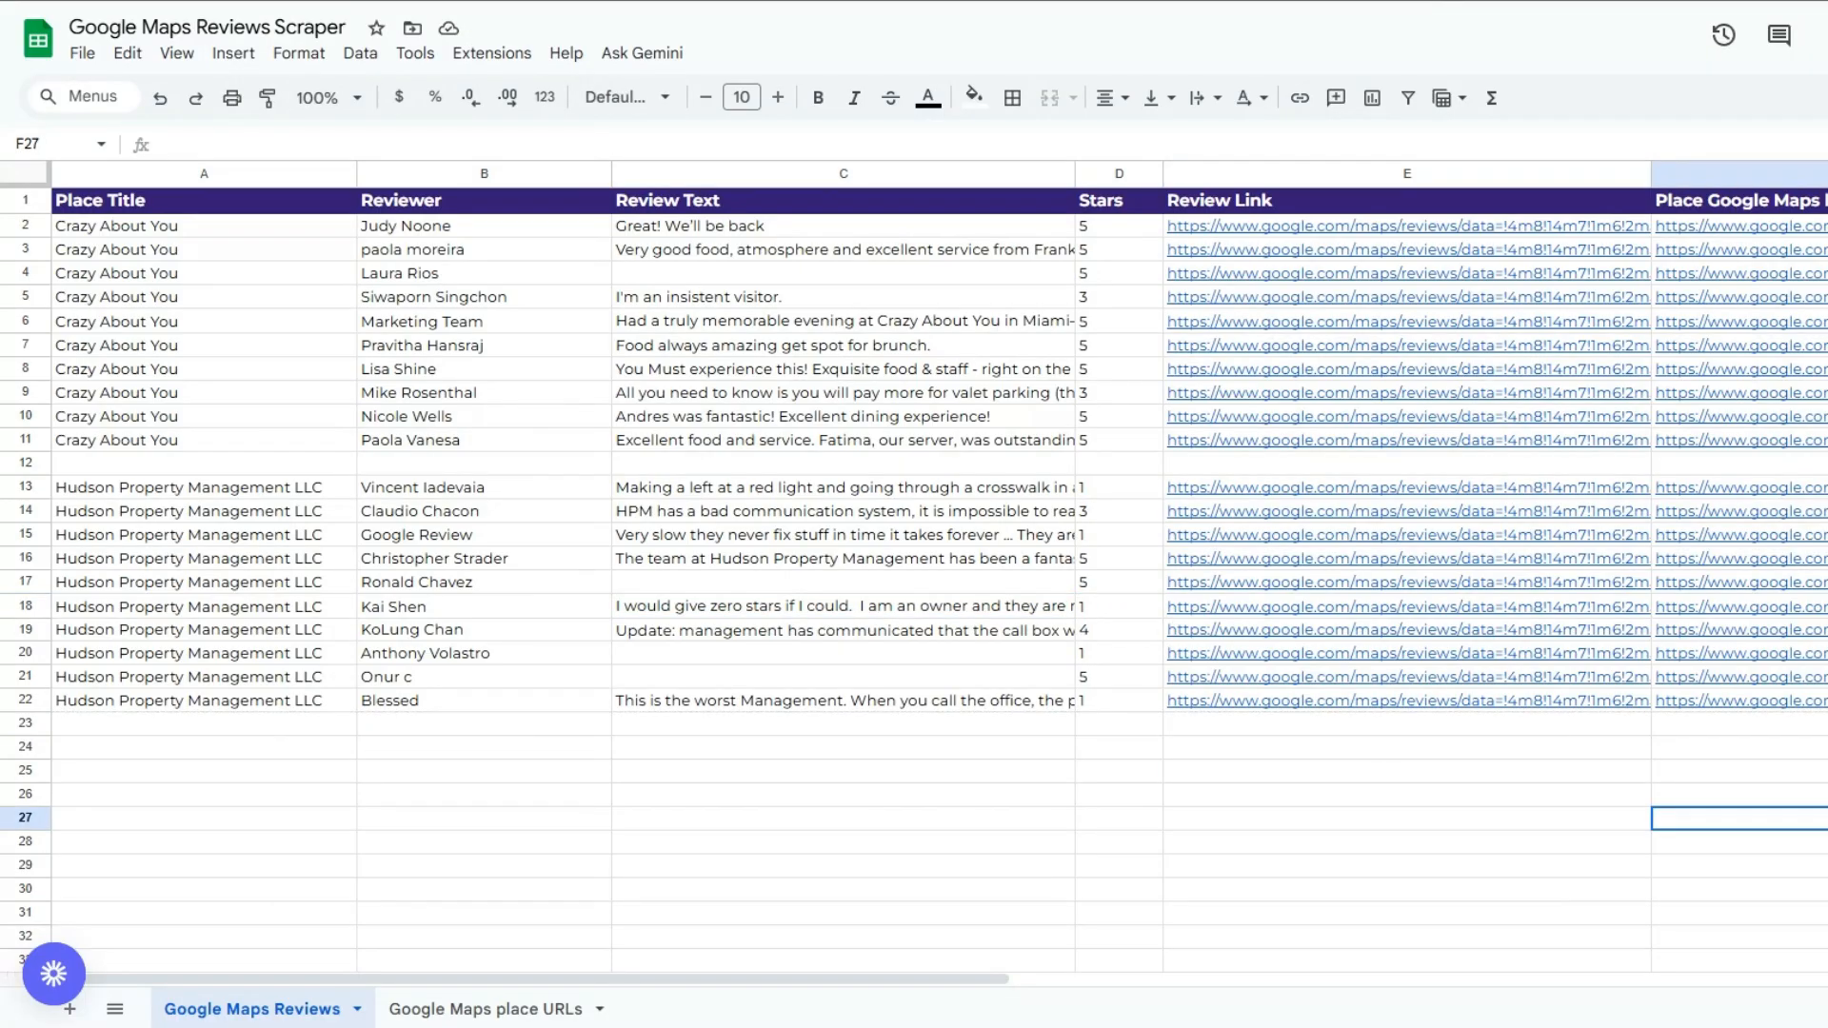
left_click(593, 605)
left_click(980, 609)
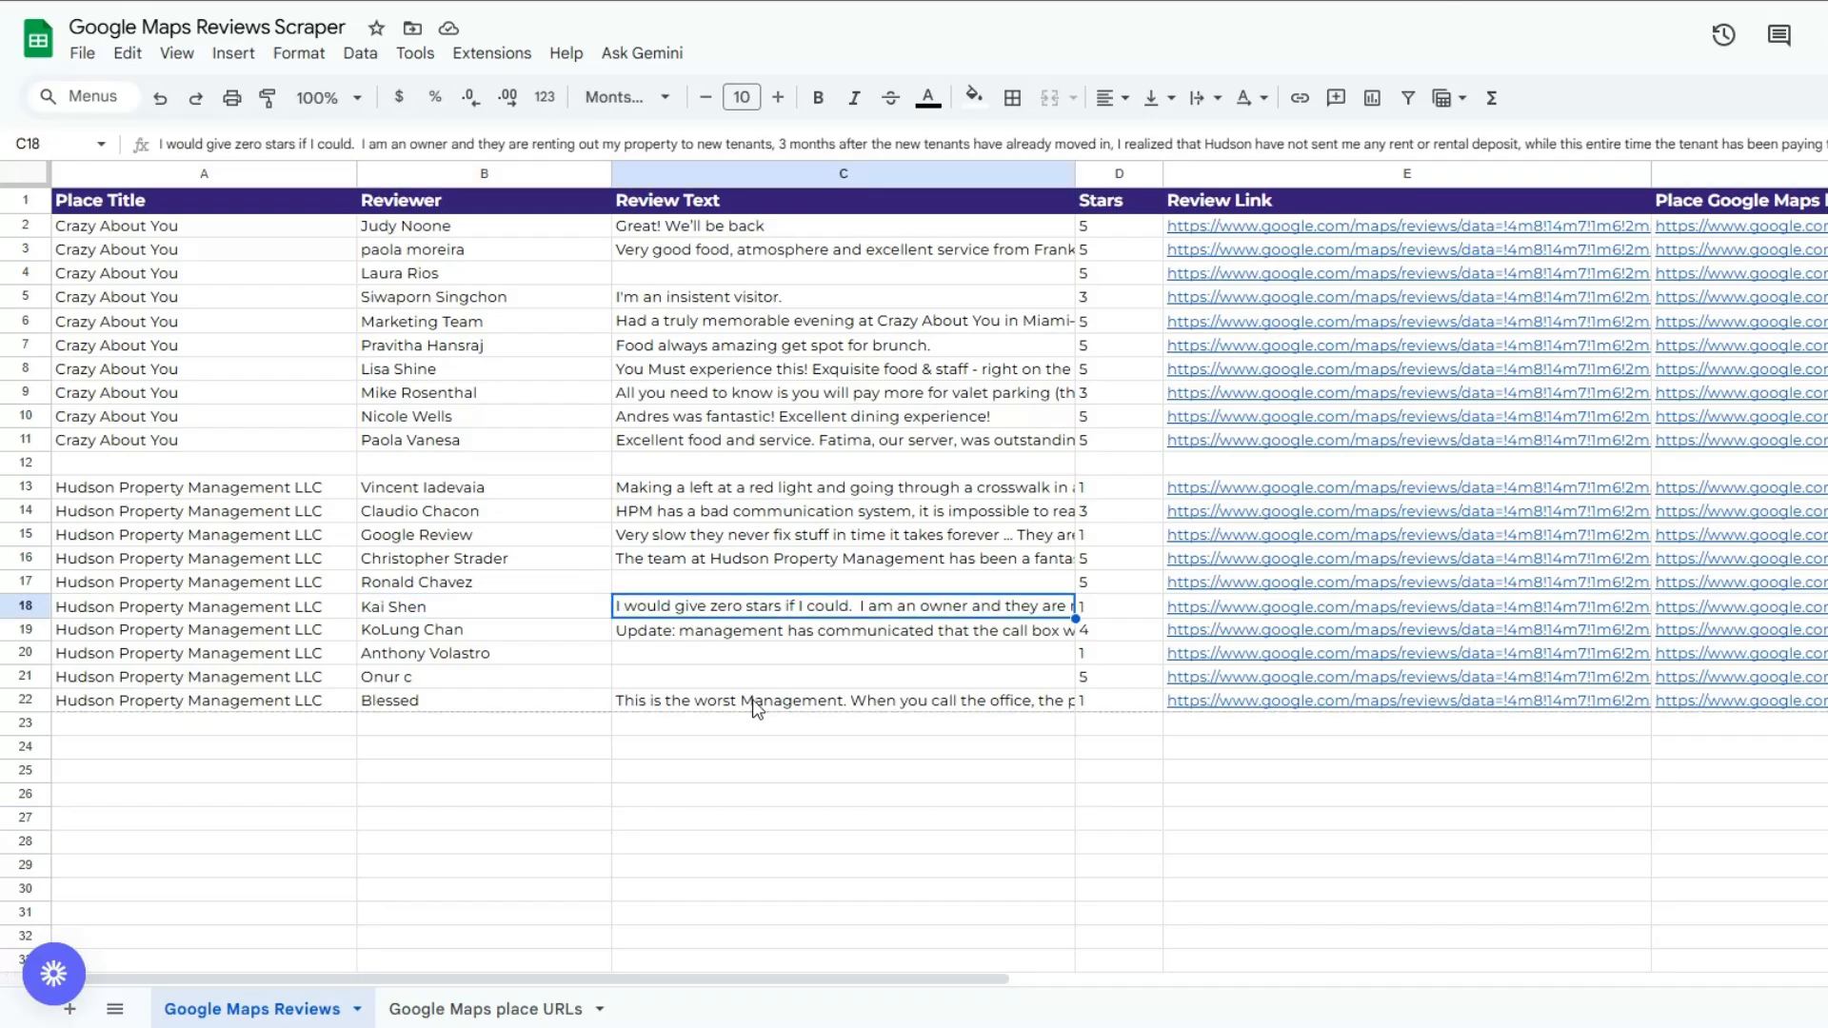
left_click(519, 1008)
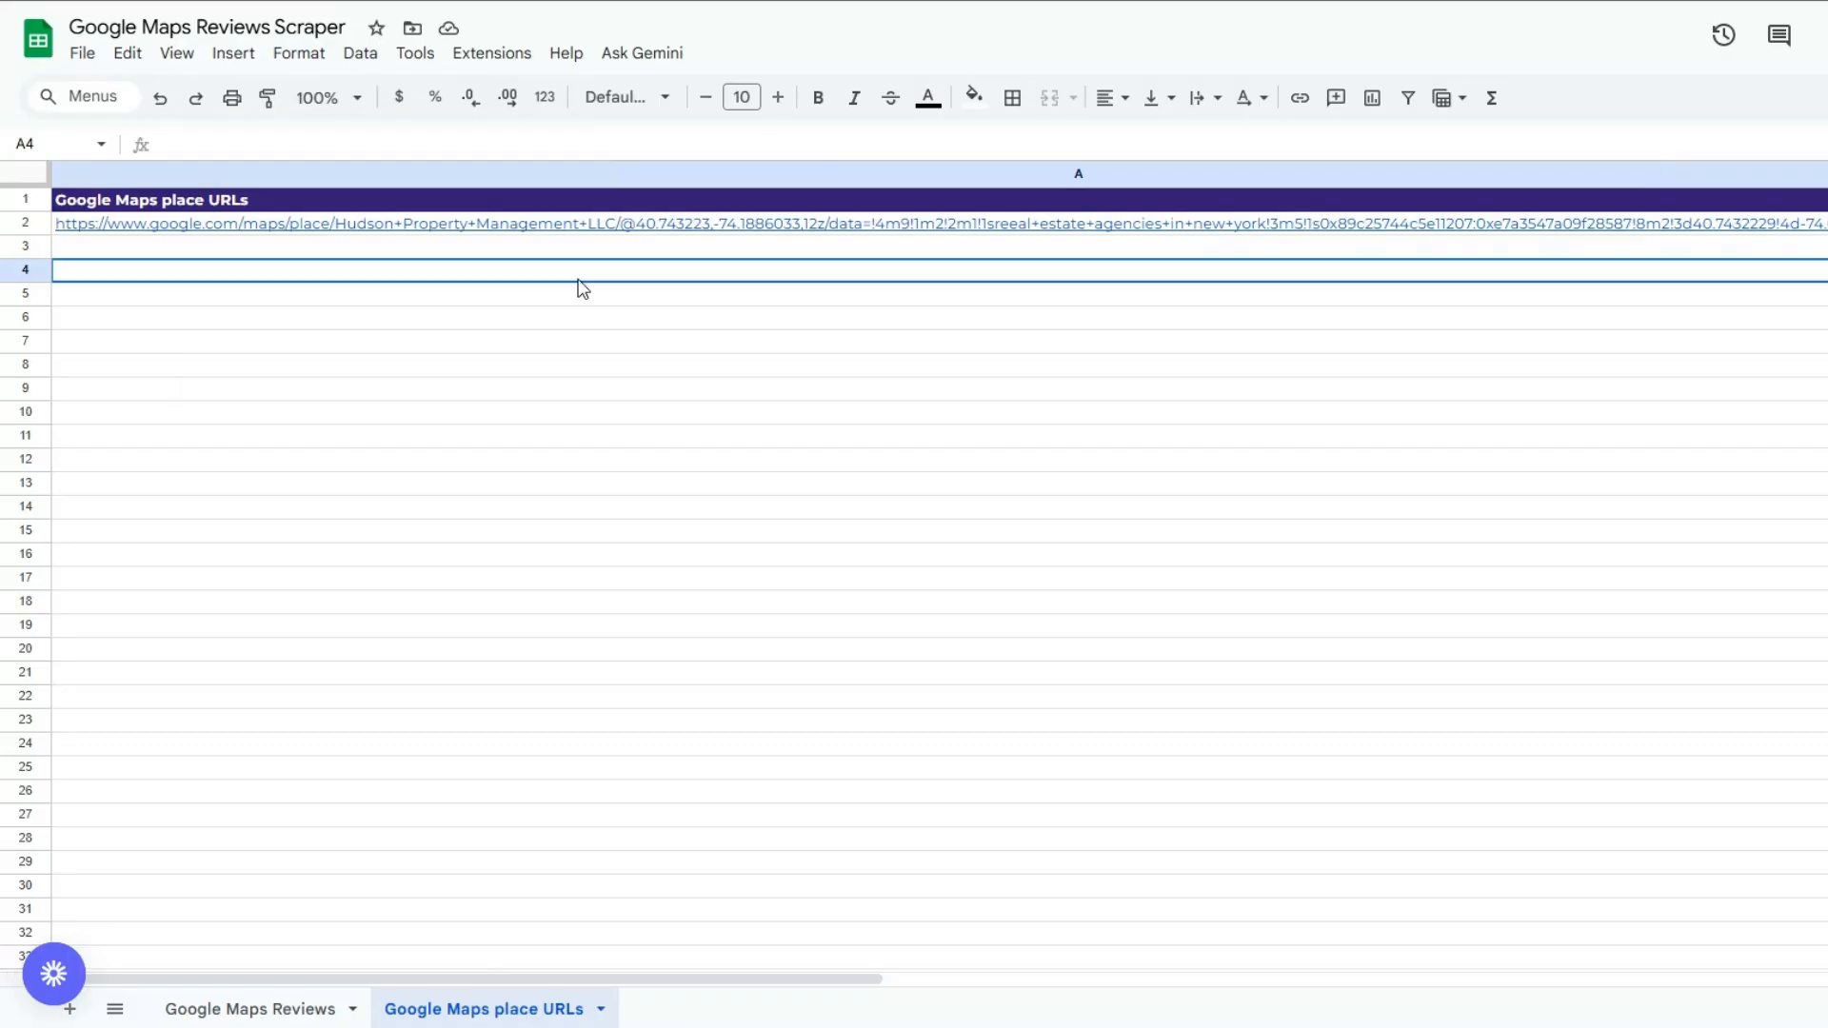